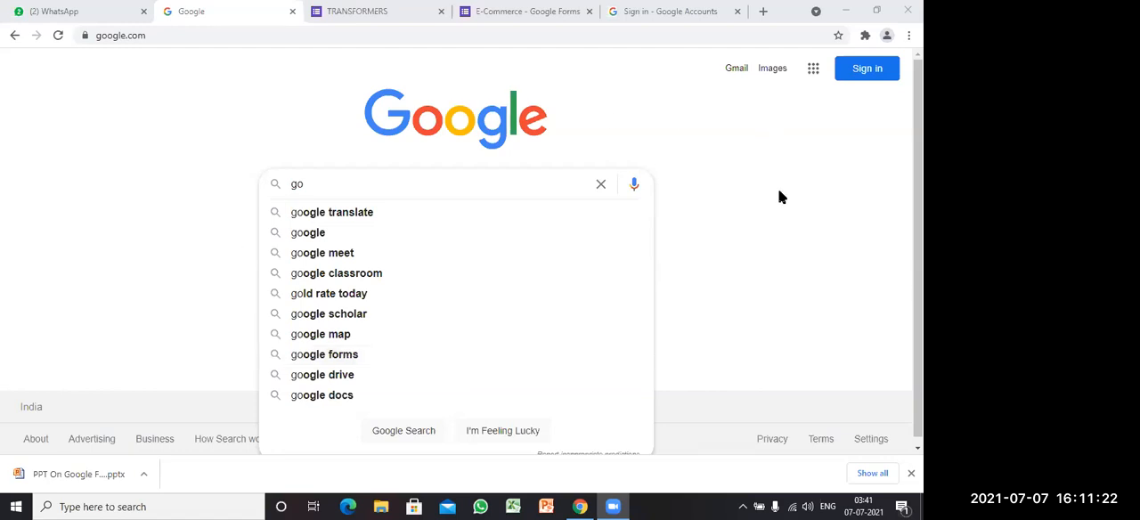
Step: Search Google for "google form"
{"action": "left_click", "coordinate": [321, 190]}
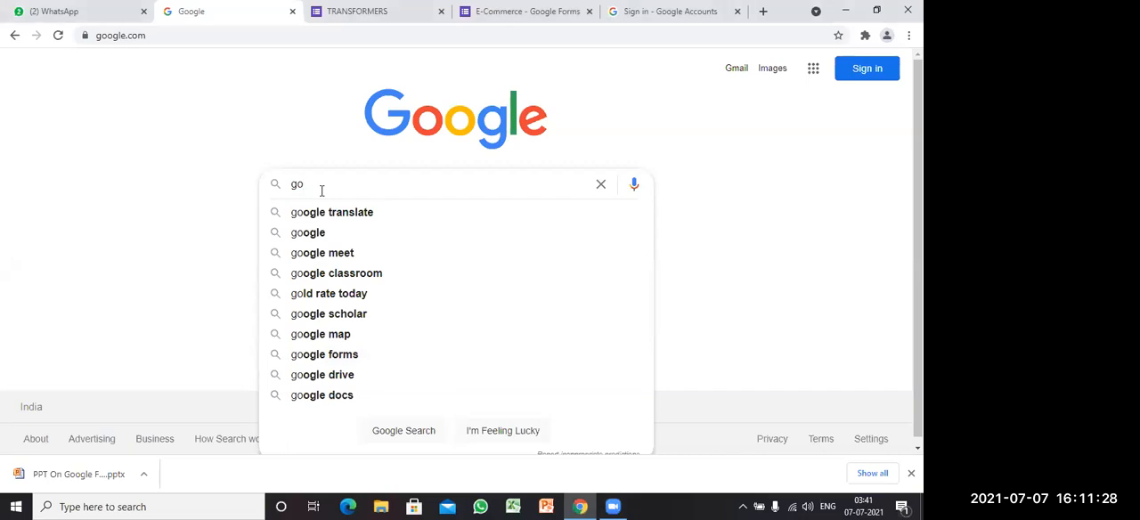
{"action": "type", "text": "ogl"}
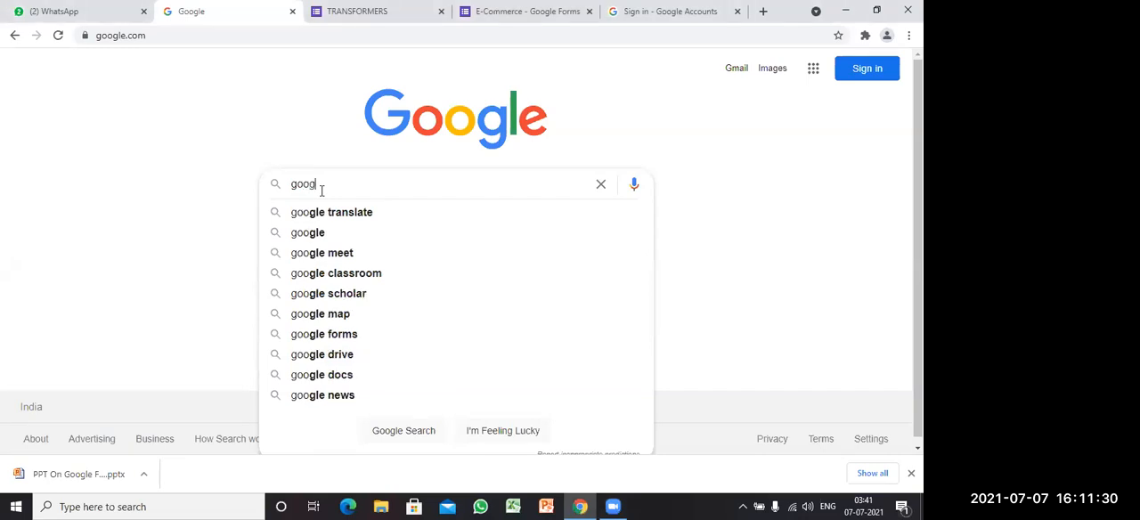
{"action": "type", "text": "e f"}
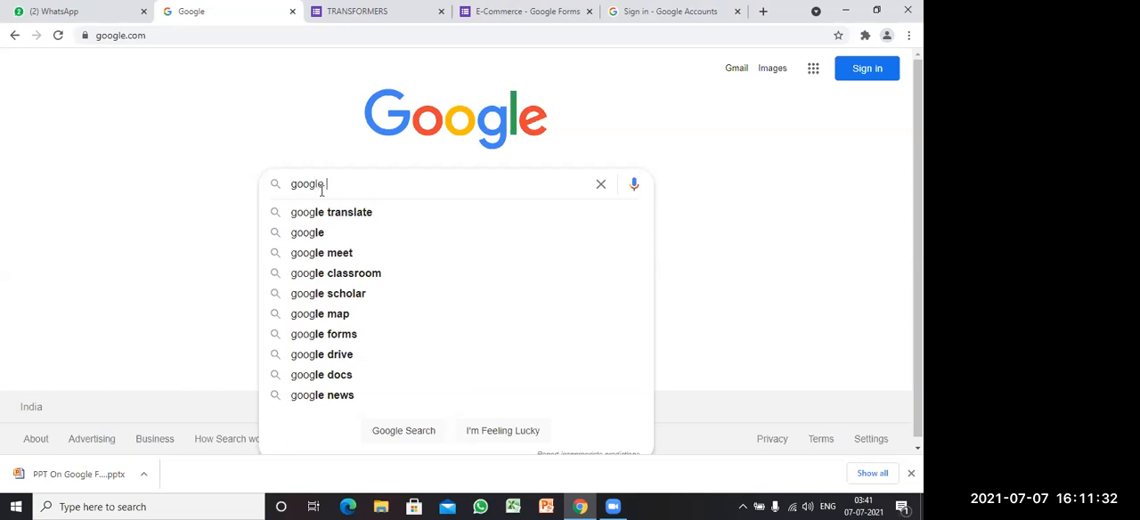
{"action": "type", "text": "o"}
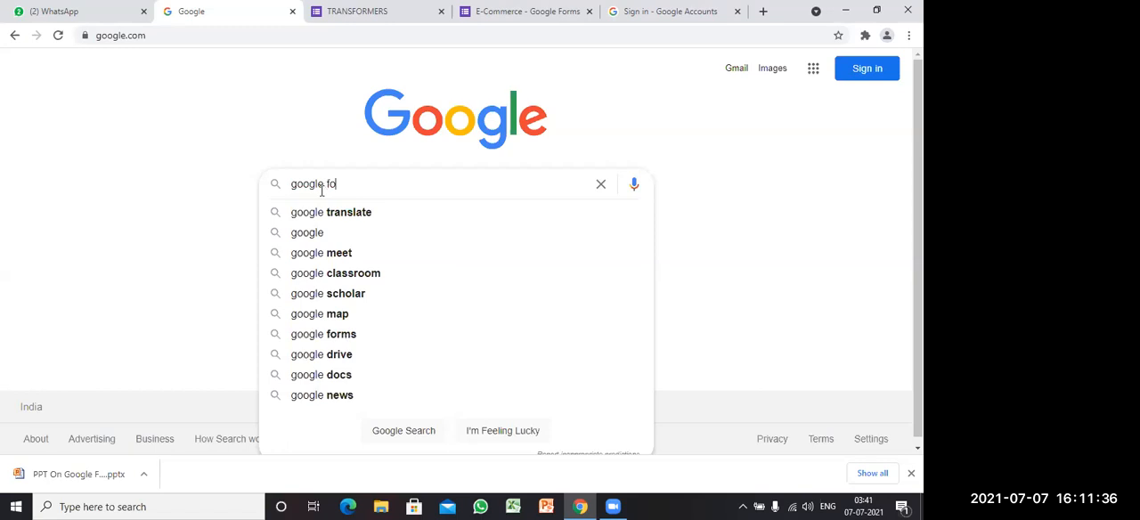
{"action": "type", "text": "rm"}
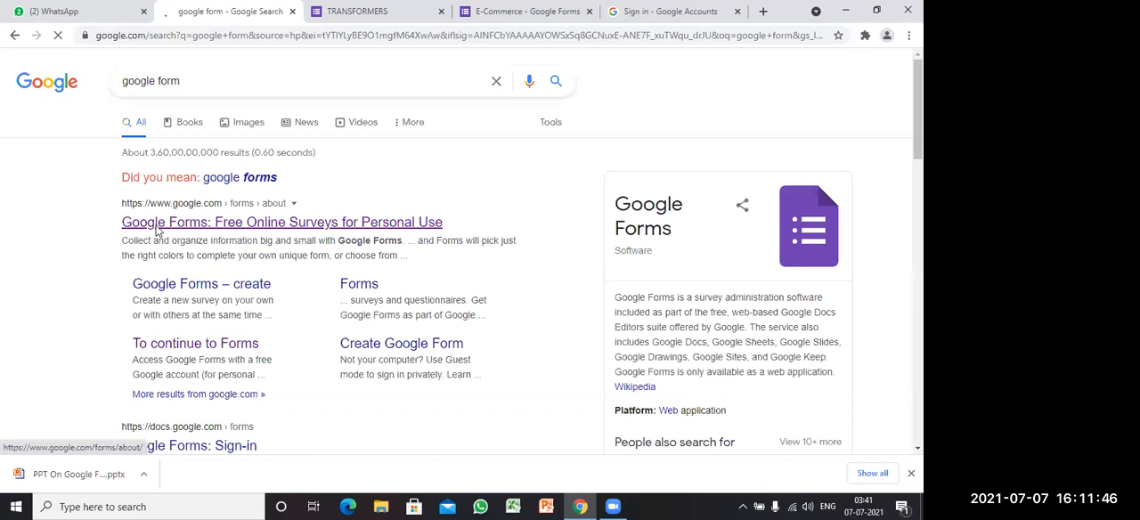
Step: Go to Google Forms for personal use from the search result and choose the first listed account for sign-in
{"action": "left_click", "coordinate": [228, 228]}
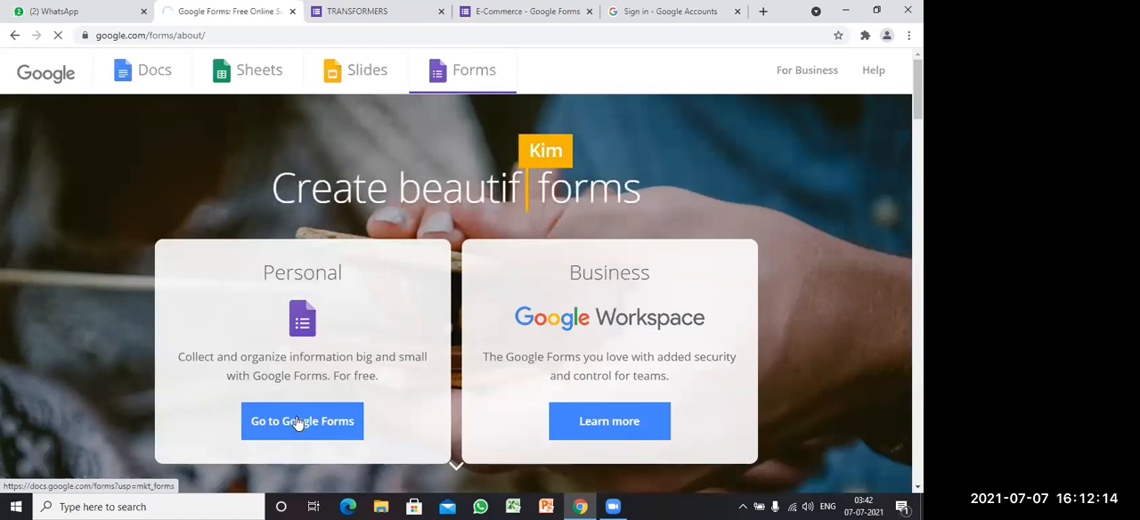
{"action": "left_click", "coordinate": [299, 422]}
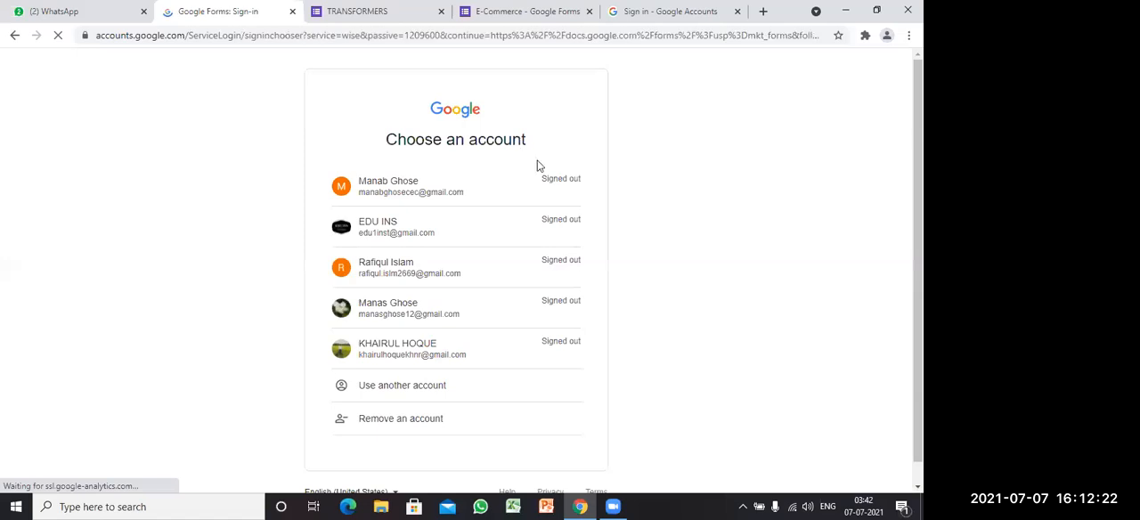
{"action": "left_click", "coordinate": [435, 185]}
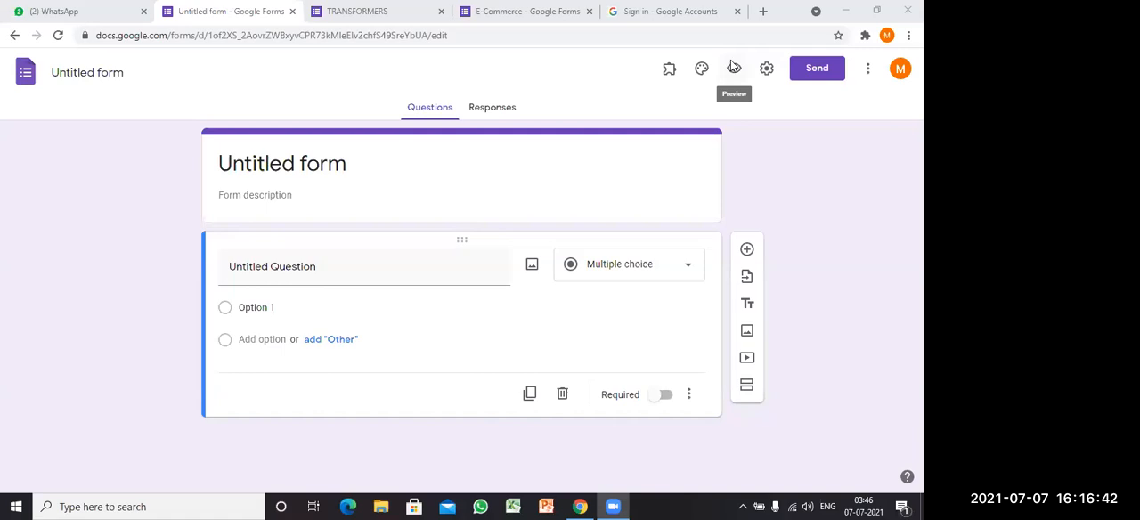
Step: Title the blank form "Student Information"
{"action": "left_click", "coordinate": [672, 72]}
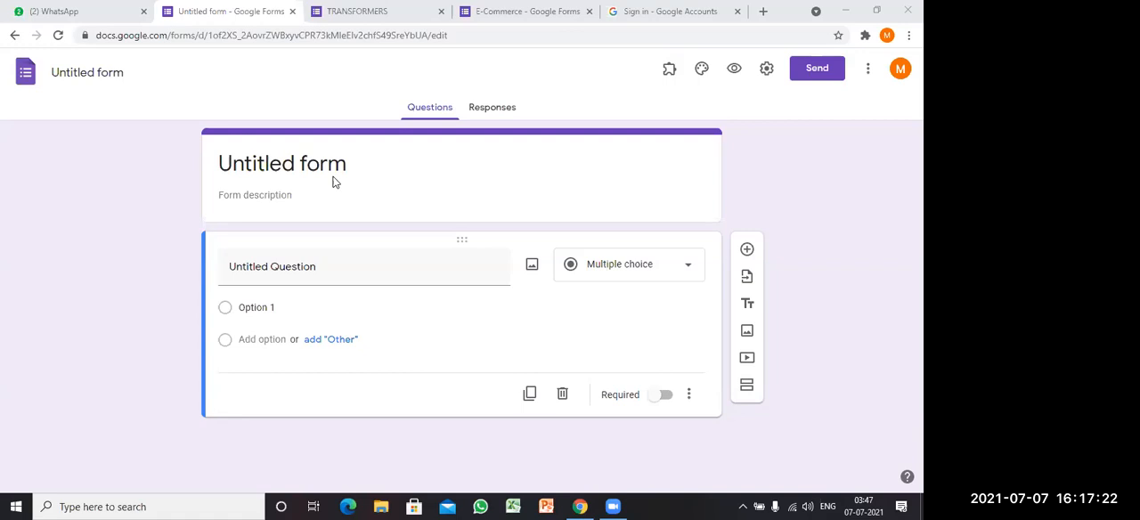
{"action": "left_click", "coordinate": [289, 198]}
{"action": "type", "text": "S"}
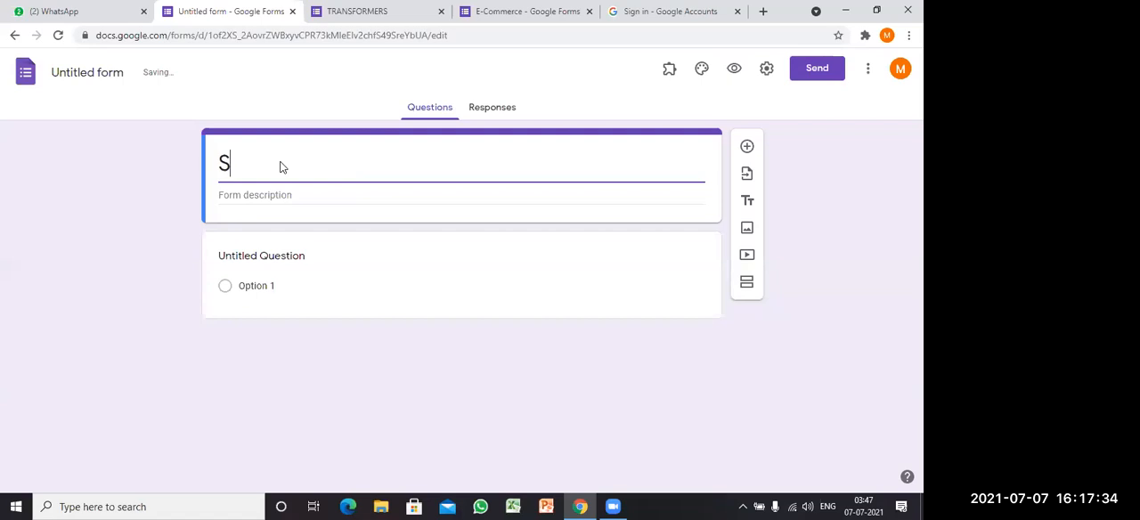
{"action": "type", "text": "tudent Information"}
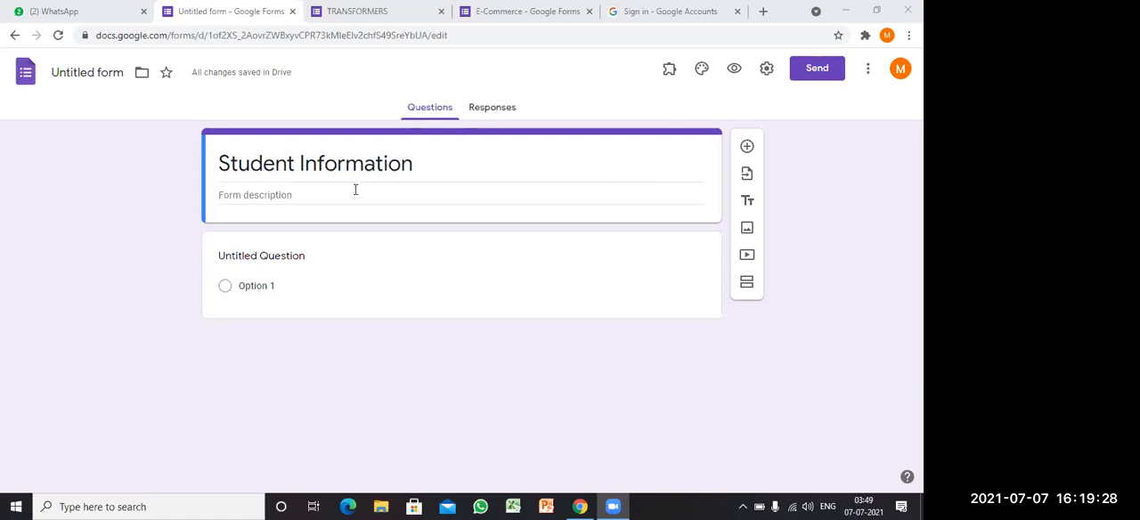
Step: Enter the form description "For Class IX Students" and name the form file "Student Information"
{"action": "left_click", "coordinate": [383, 194]}
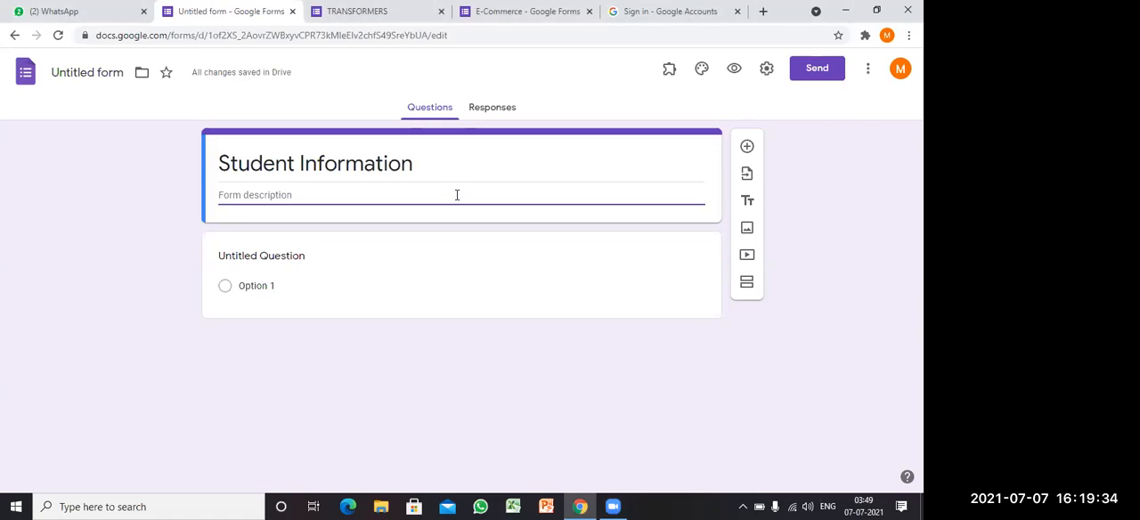
{"action": "type", "text": "For Class IX Students"}
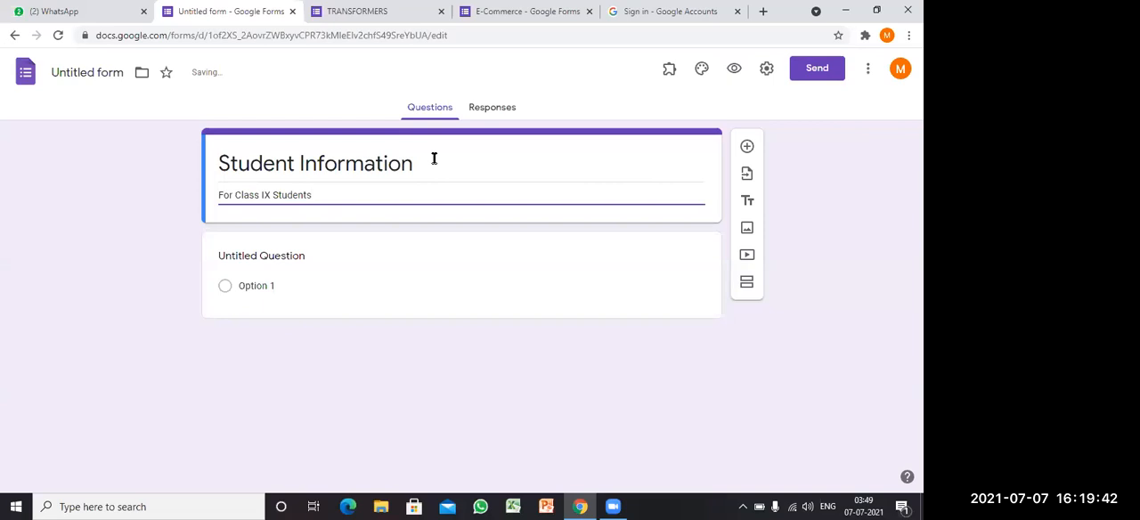
{"action": "left_click", "coordinate": [503, 184]}
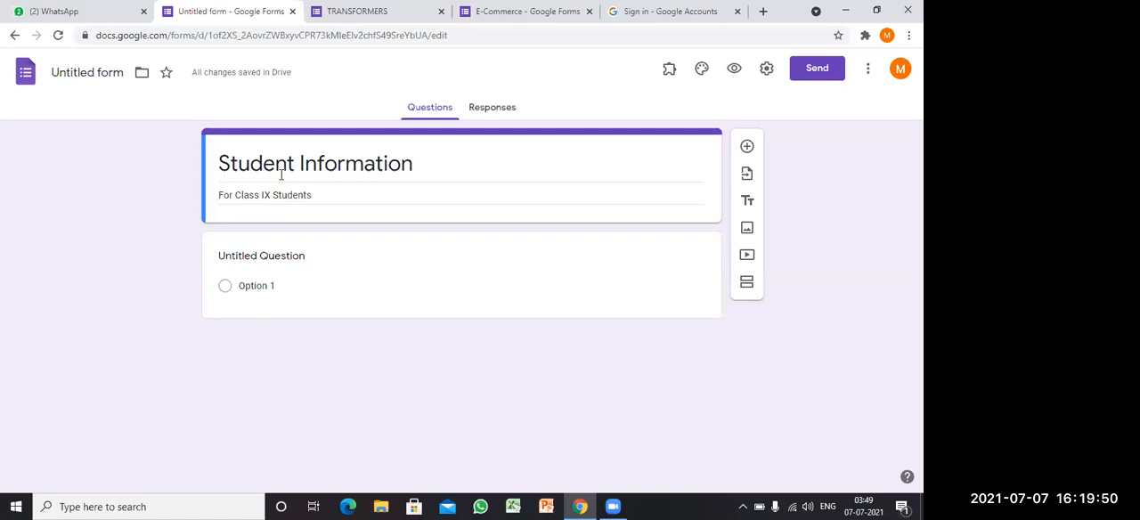
{"action": "left_click", "coordinate": [80, 73]}
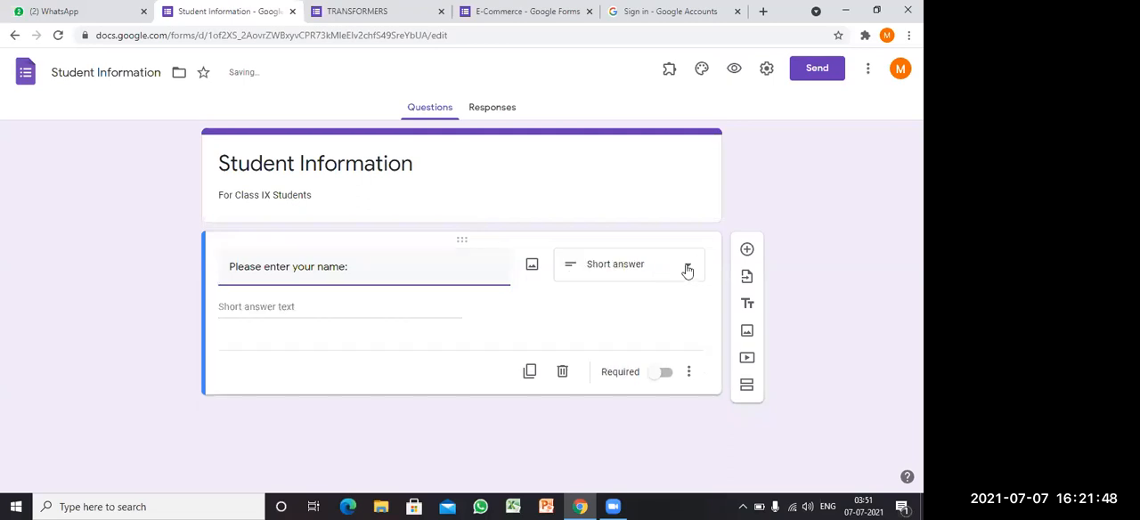
Step: Keep the "Please enter your name:" question as Short answer and make it required
{"action": "left_click", "coordinate": [688, 270]}
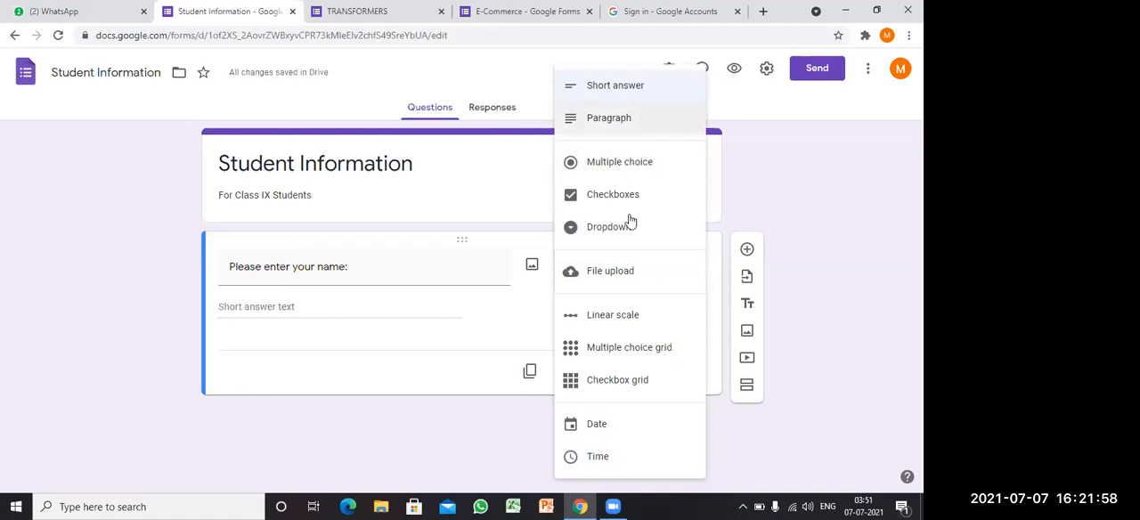
{"action": "left_click", "coordinate": [385, 245]}
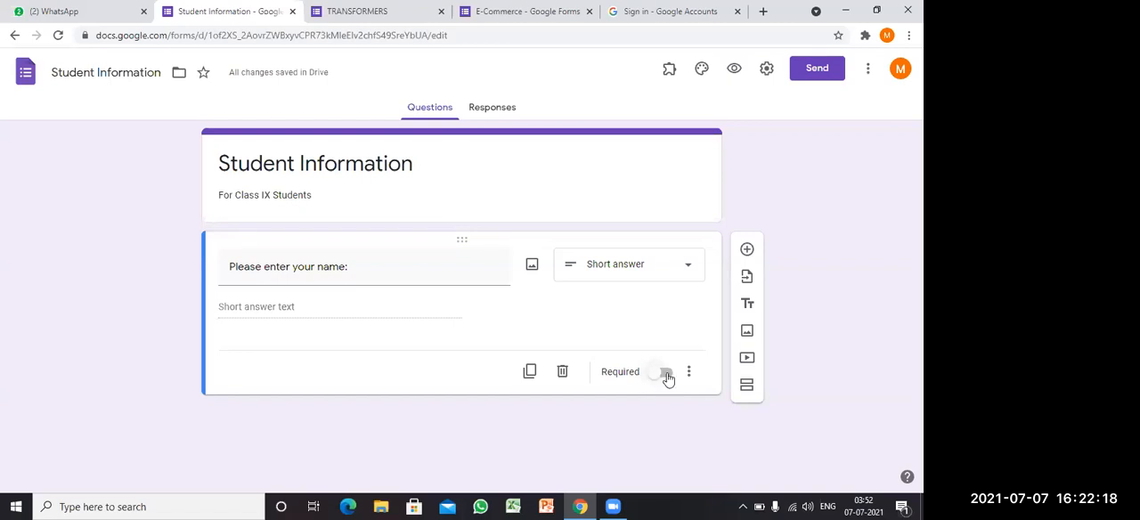
{"action": "left_click", "coordinate": [666, 373]}
Step: Add a required short-answer question titled "Father's Name:"
{"action": "left_click", "coordinate": [747, 249]}
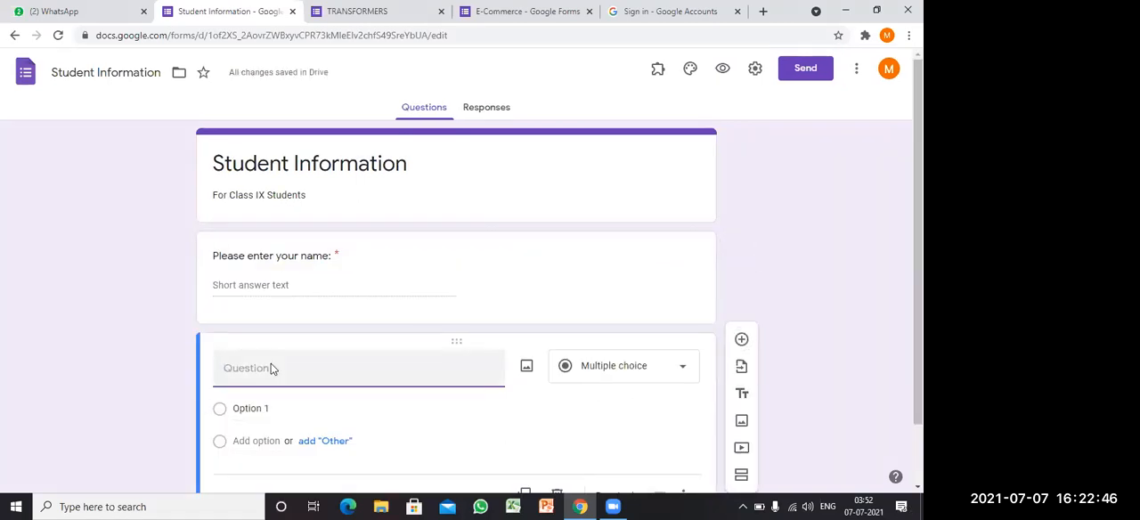
{"action": "type", "text": "Father's Name:"}
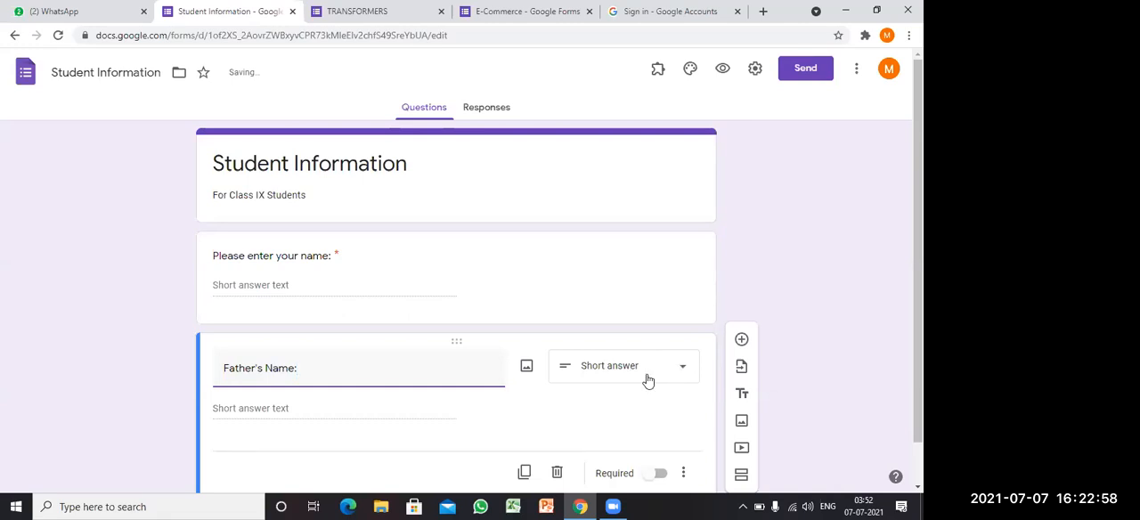
{"action": "left_click", "coordinate": [659, 474]}
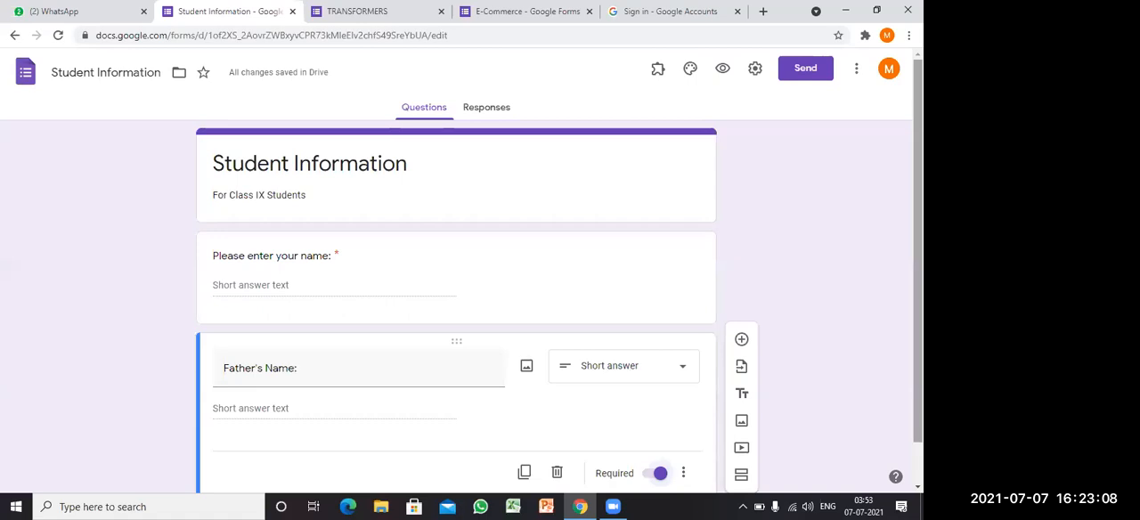
Step: Add a question titled "Address:", set its type to Short answer and make it required
{"action": "left_click", "coordinate": [741, 343]}
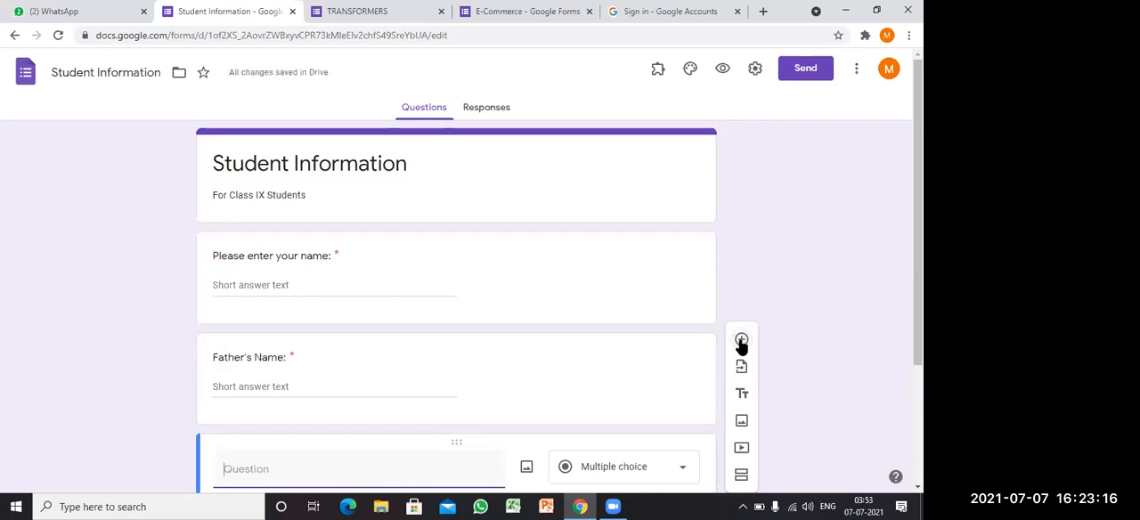
{"action": "type", "text": "A"}
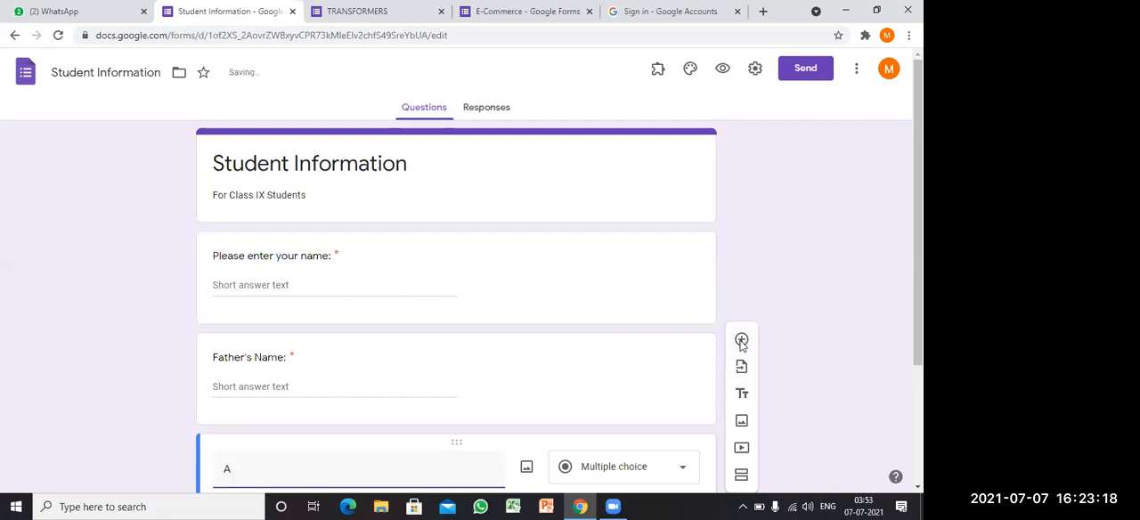
{"action": "type", "text": "ddress:"}
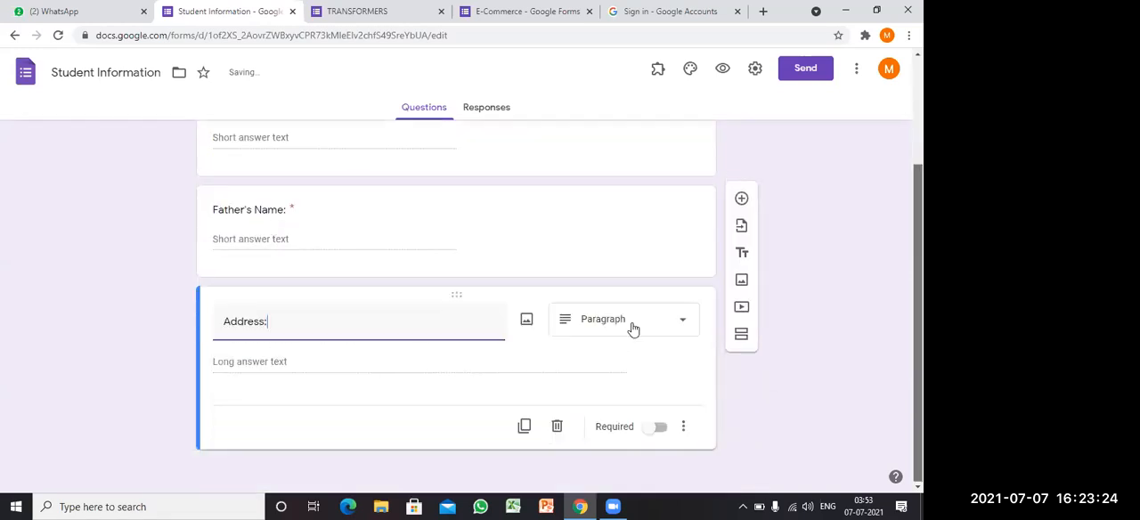
{"action": "left_click", "coordinate": [632, 322]}
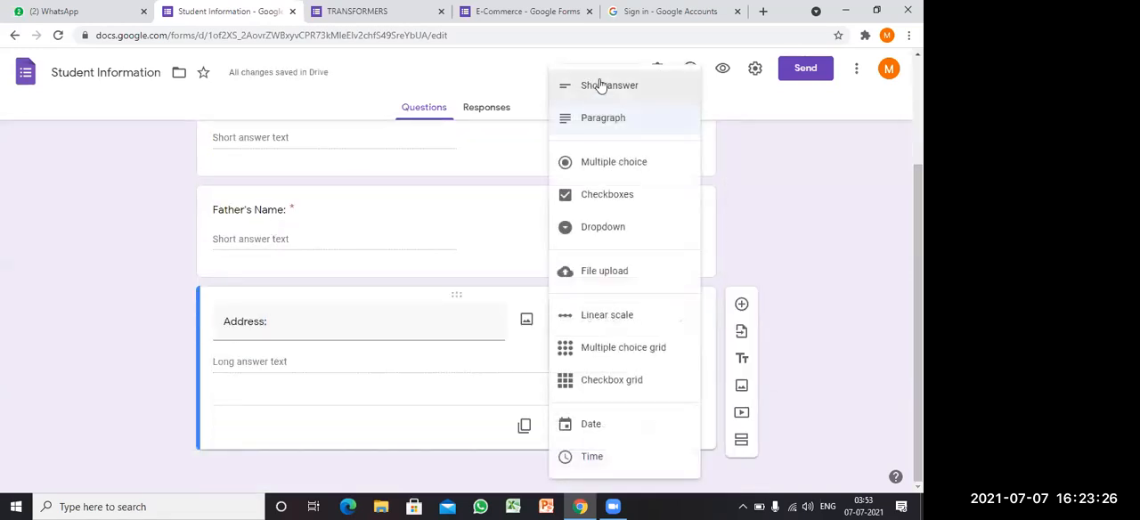
{"action": "left_click", "coordinate": [601, 84]}
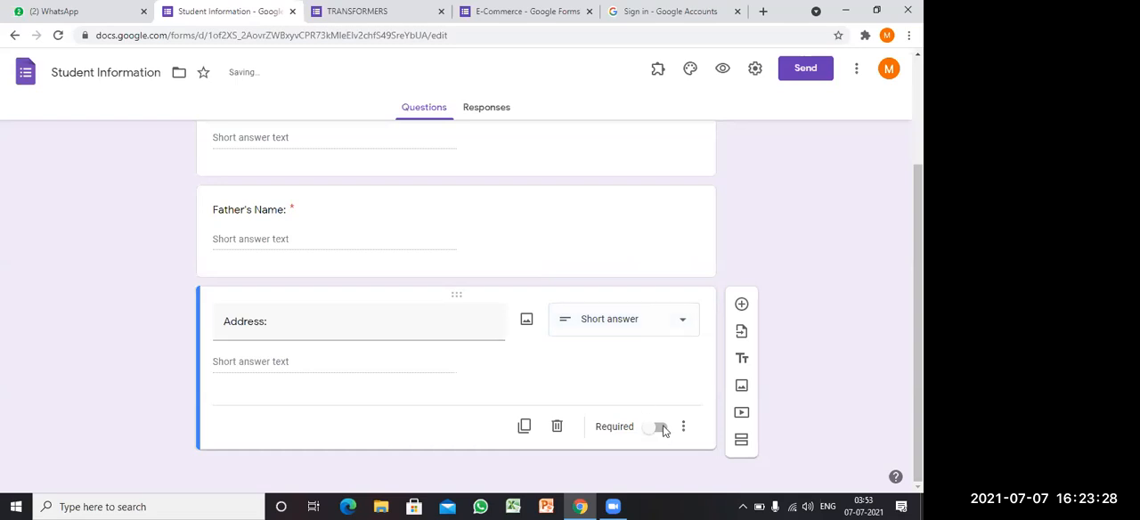
{"action": "left_click", "coordinate": [660, 428]}
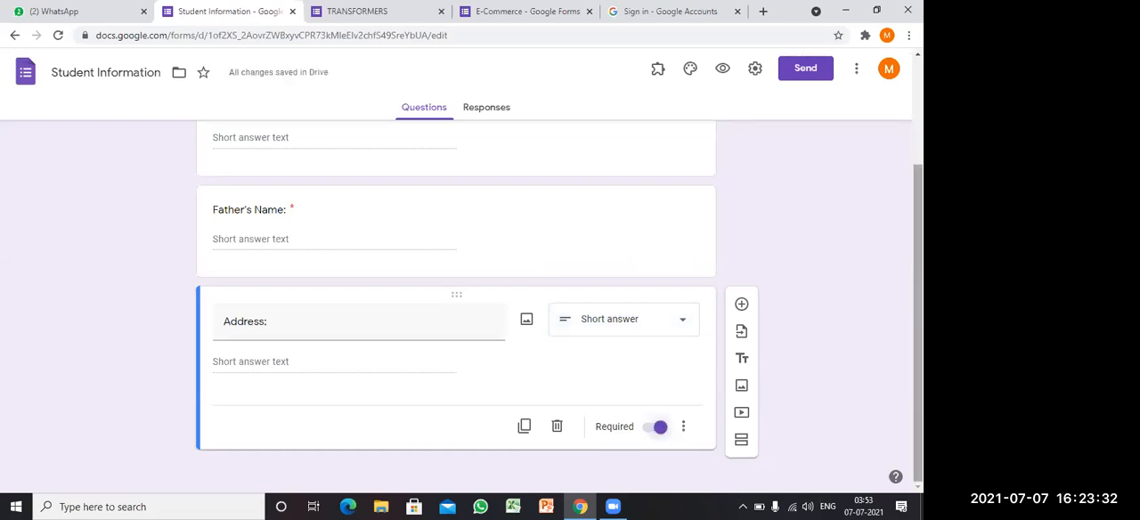
Step: Add a question titled "Languages Known:" after the address question and set its type to Checkboxes
{"action": "scroll", "coordinate": [456, 308], "scroll_direction": "up", "scroll_amount": 2}
{"action": "scroll", "coordinate": [456, 307], "scroll_direction": "down", "scroll_amount": 1}
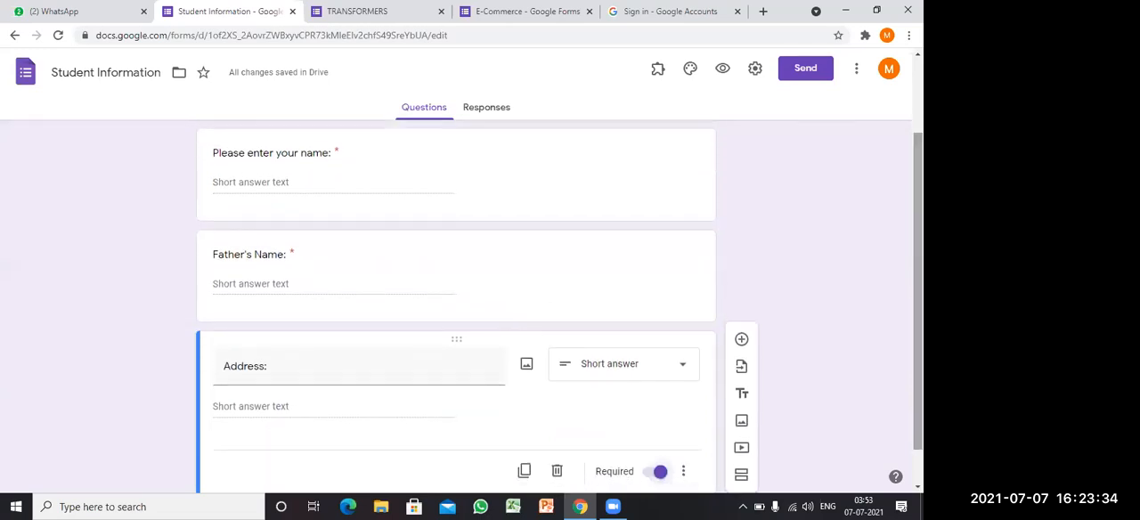
{"action": "scroll", "coordinate": [456, 308], "scroll_direction": "down", "scroll_amount": 1}
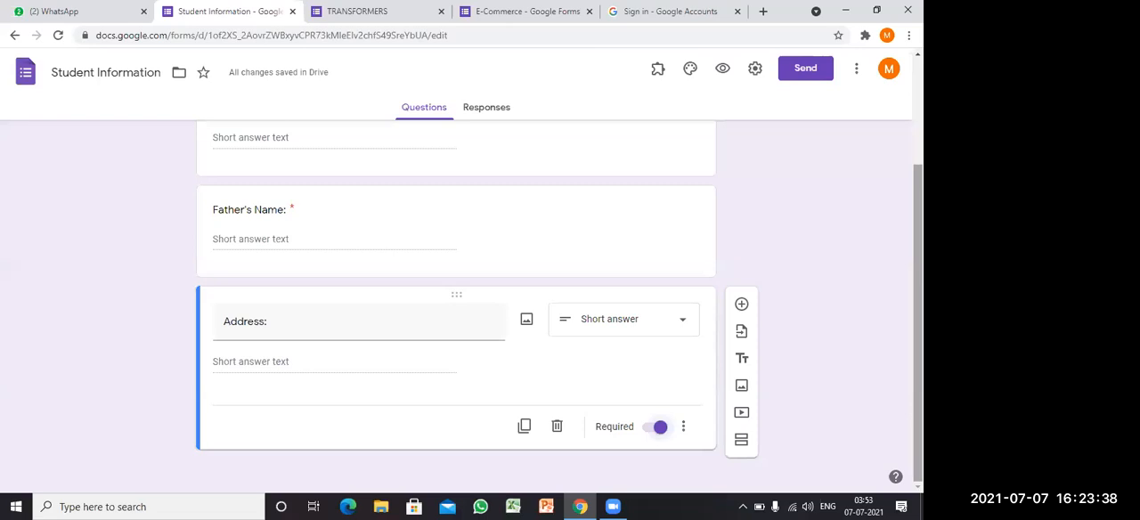
{"action": "left_click", "coordinate": [741, 307]}
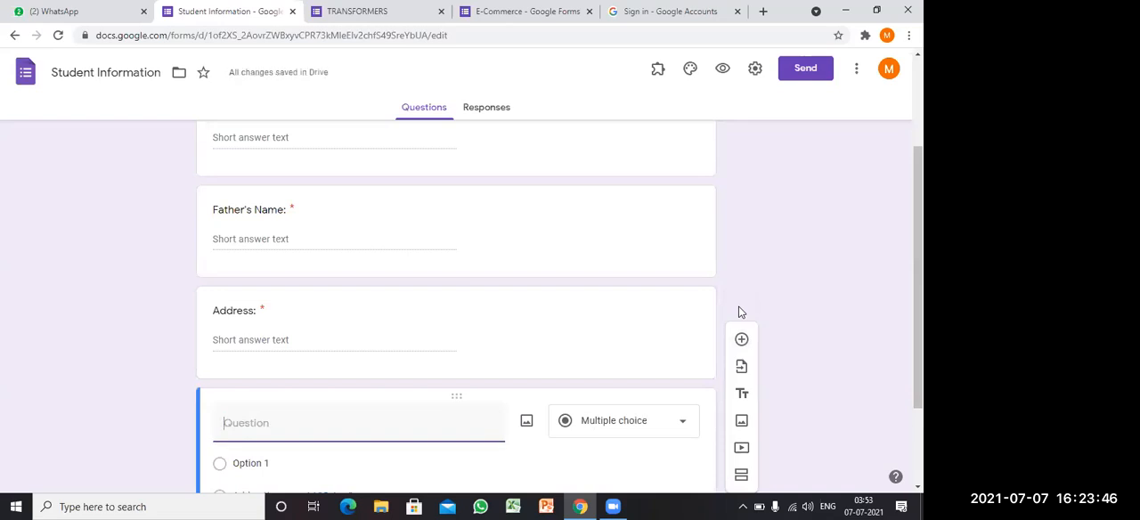
{"action": "type", "text": "Languages Known"}
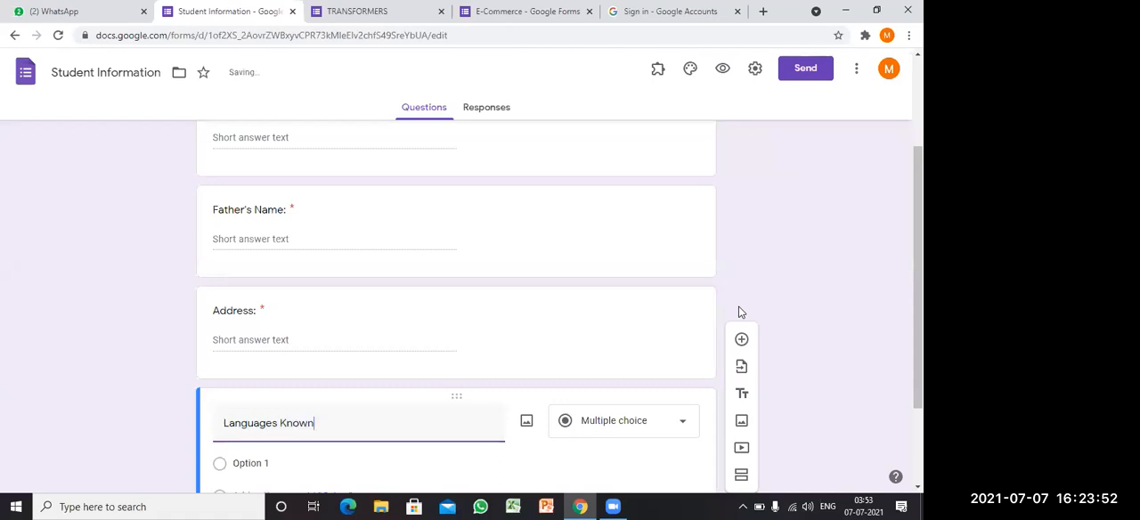
{"action": "type", "text": ":"}
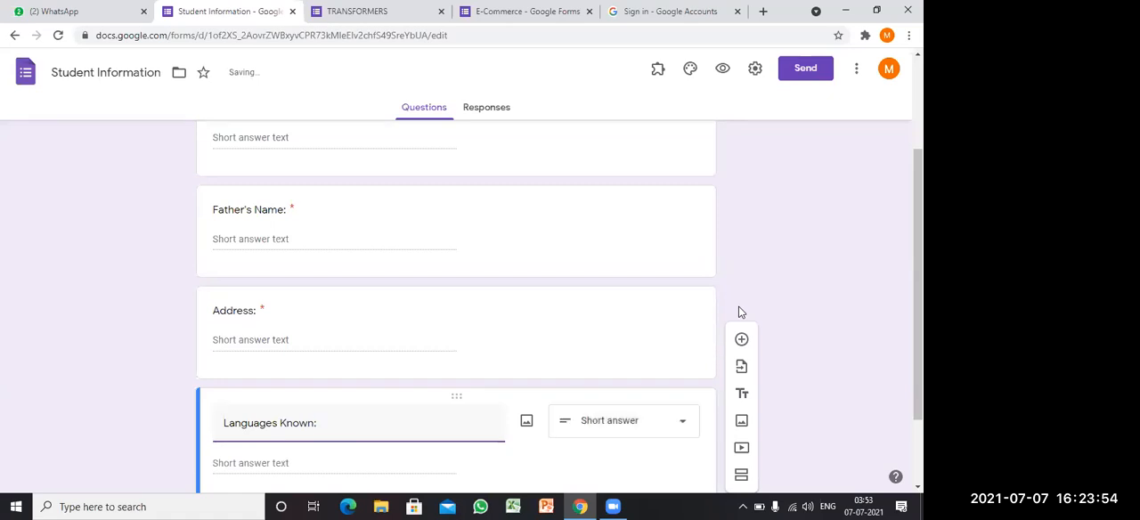
{"action": "left_click", "coordinate": [677, 422]}
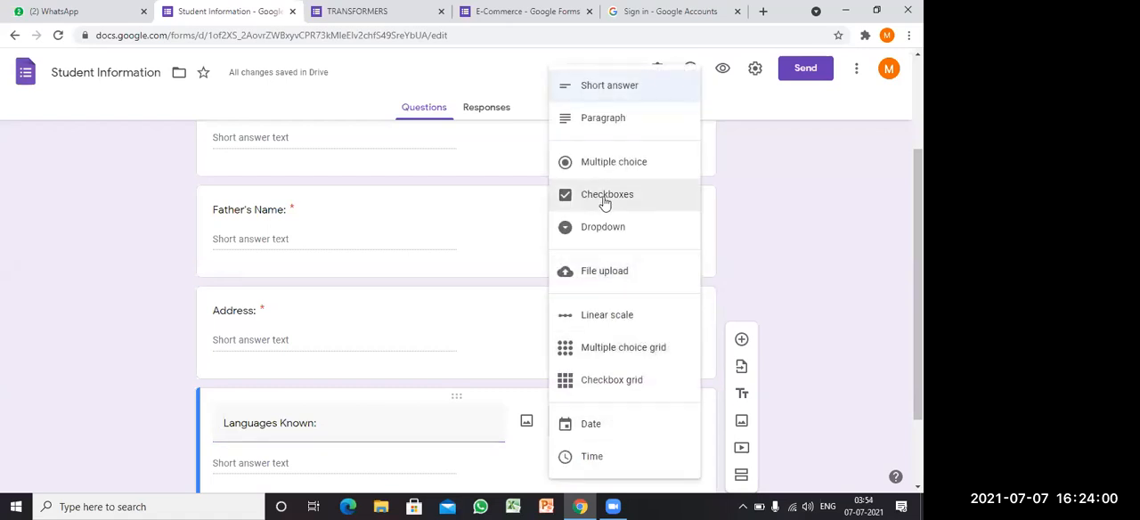
{"action": "left_click", "coordinate": [604, 201]}
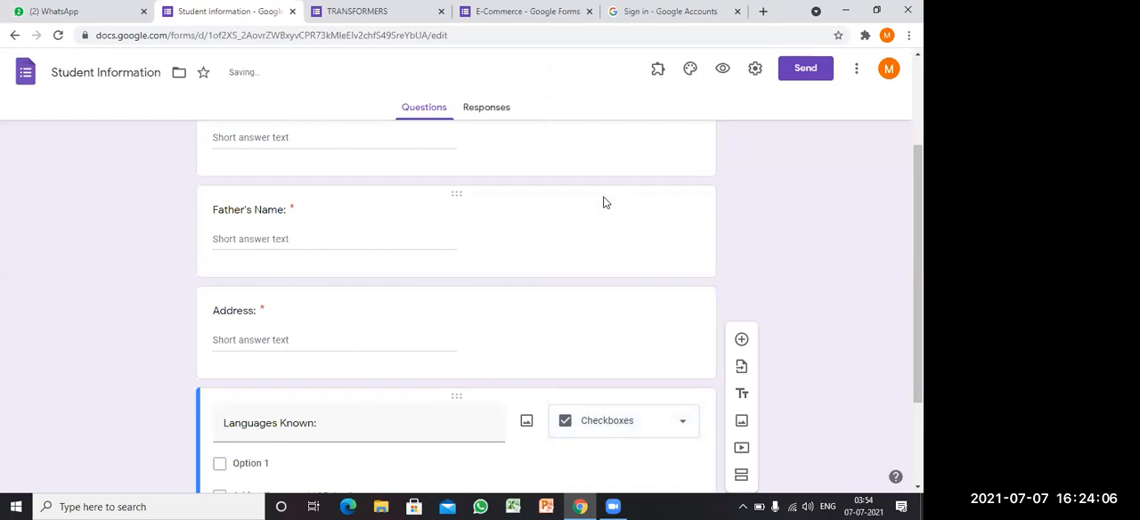
Step: Name the first checkbox option of the "Languages Known:" question "Assamese"
{"action": "scroll", "coordinate": [603, 203], "scroll_direction": "down", "scroll_amount": 2}
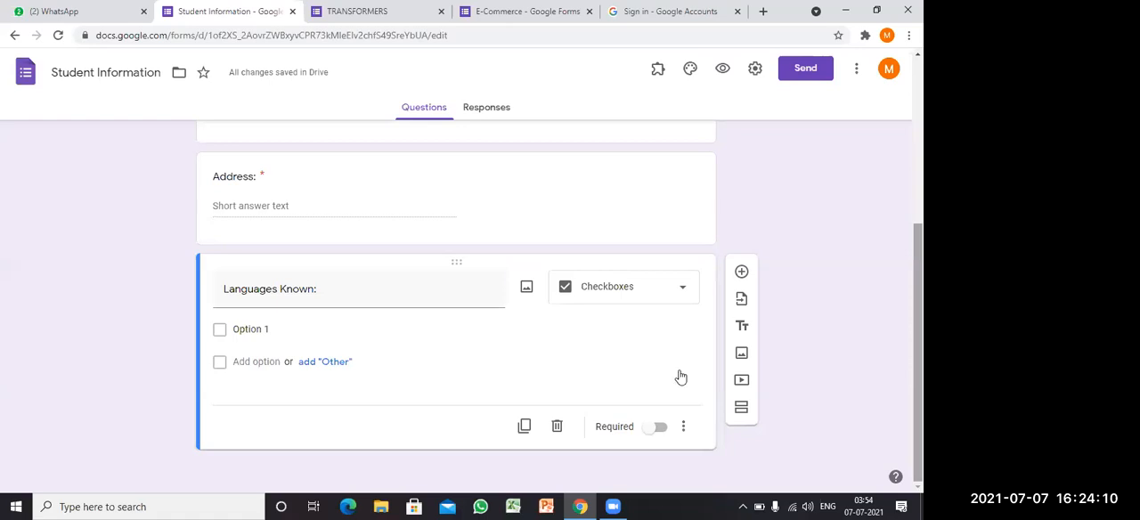
{"action": "left_click", "coordinate": [248, 329]}
{"action": "type", "text": "Assamese"}
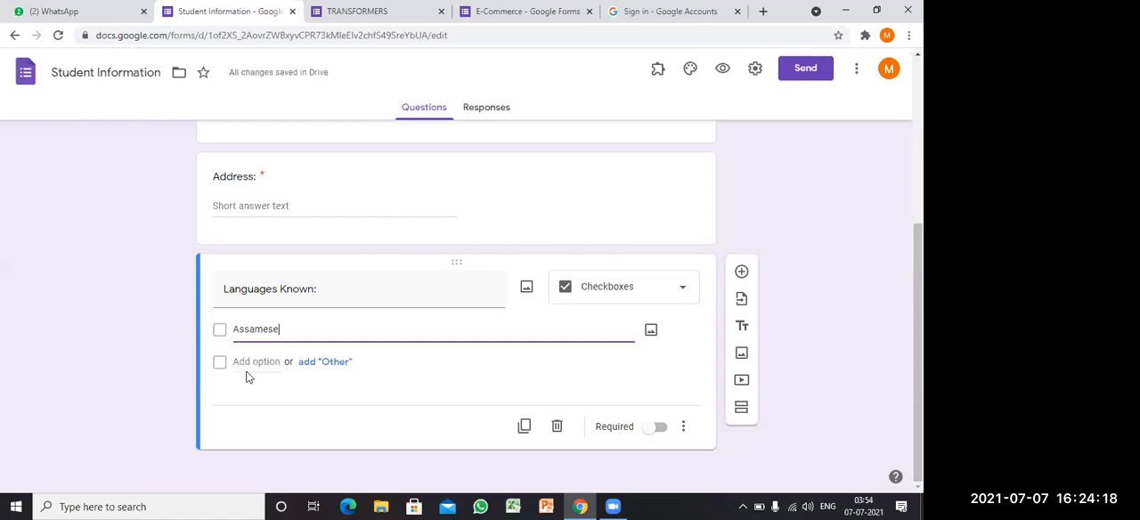
Step: Add the checkbox options "English", "Hindi" and "Bengali" to the "Languages Known:" question and make it required
{"action": "left_click", "coordinate": [247, 362]}
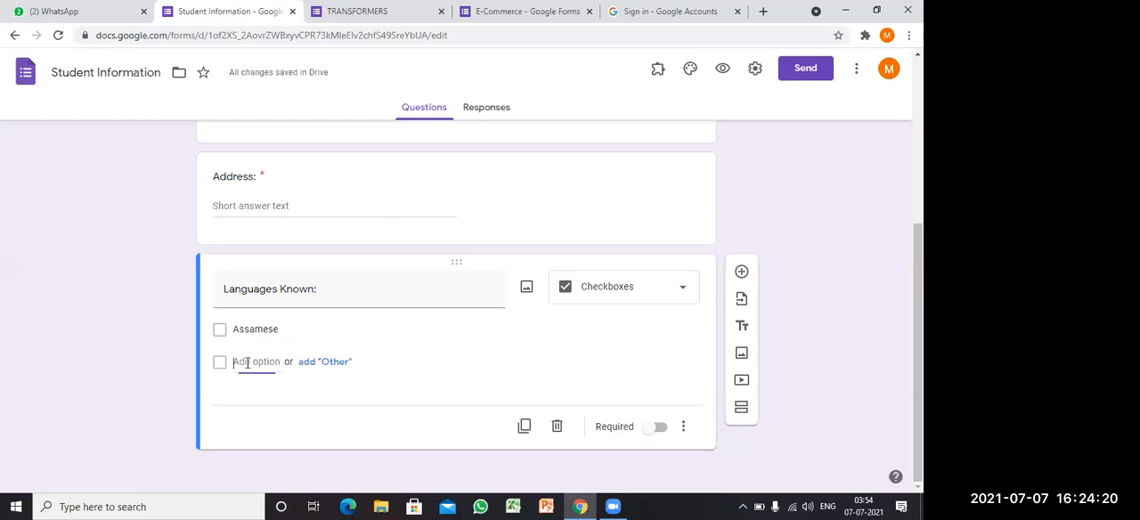
{"action": "type", "text": "Eng"}
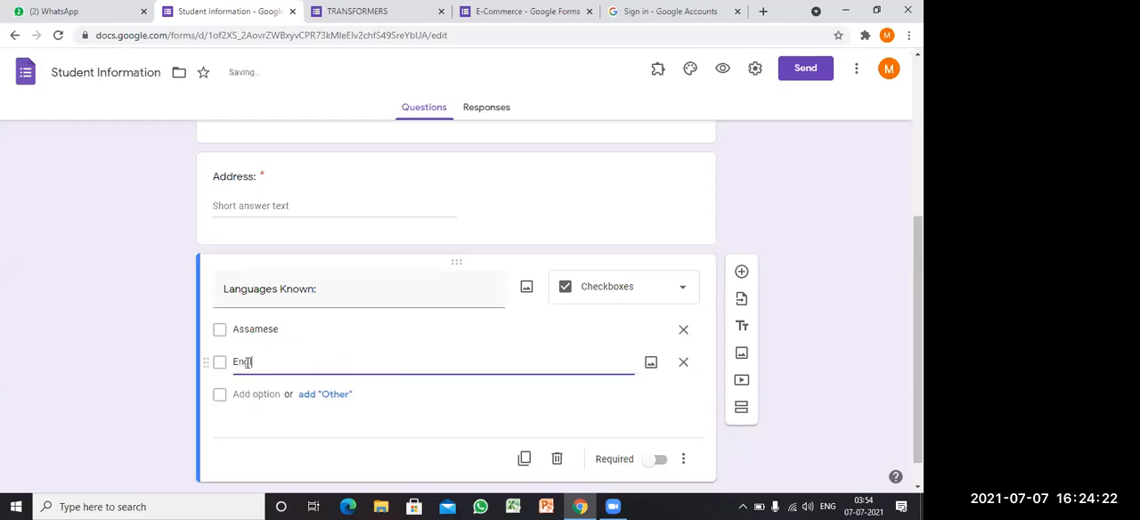
{"action": "type", "text": "lish"}
{"action": "left_click", "coordinate": [254, 395]}
{"action": "type", "text": "Hindi"}
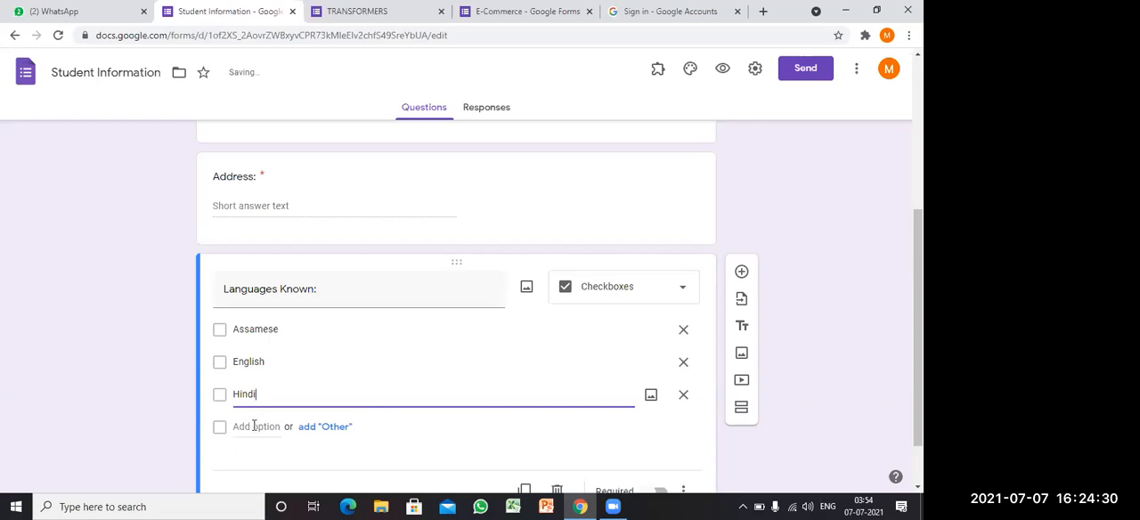
{"action": "left_click", "coordinate": [255, 428]}
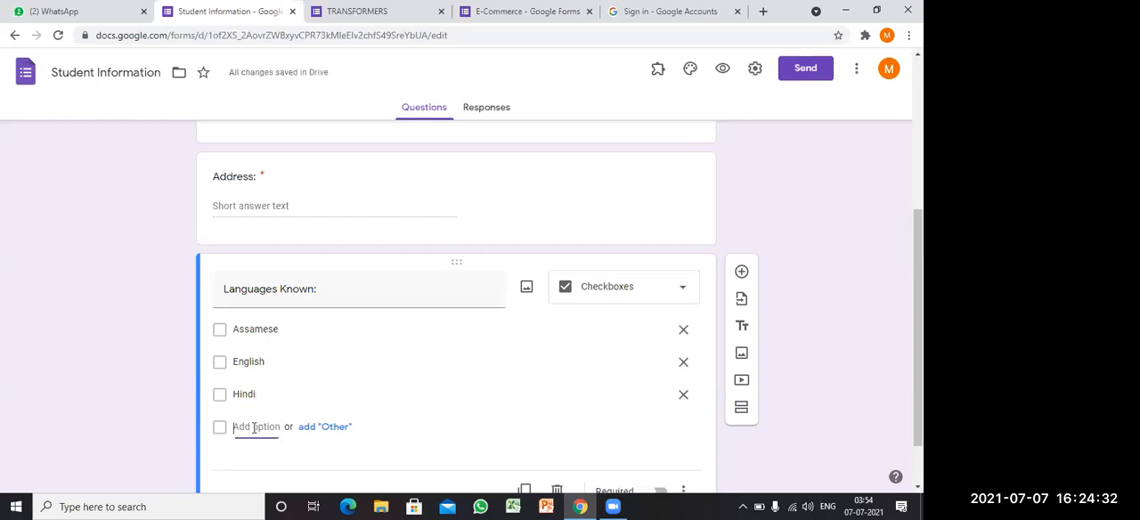
{"action": "type", "text": "Bengali"}
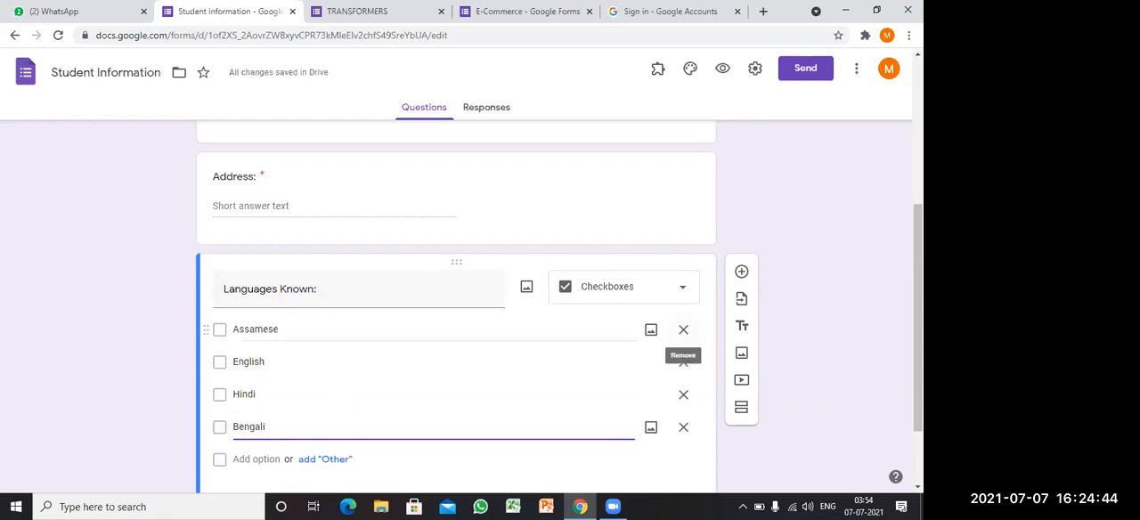
{"action": "scroll", "coordinate": [873, 374], "scroll_direction": "down", "scroll_amount": 1}
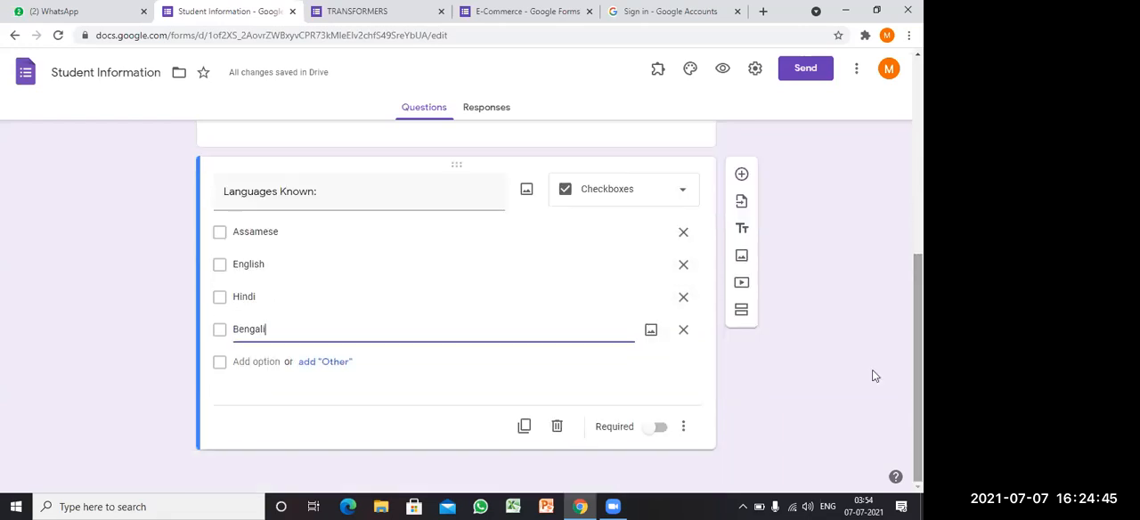
{"action": "left_click", "coordinate": [661, 431]}
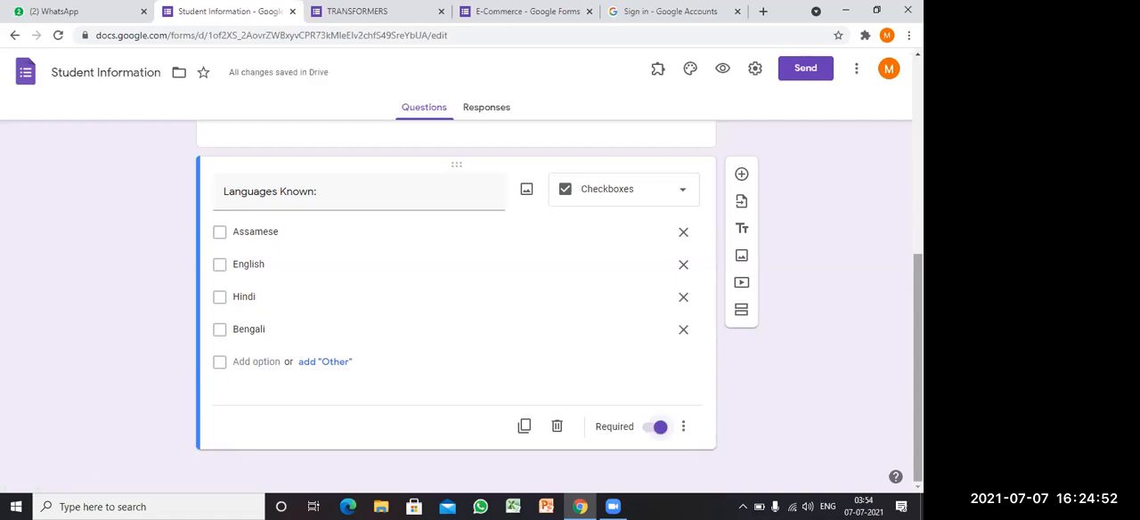
Step: Review the form's questions and open the theme options to examine the header, theme color, background color and font style settings
{"action": "scroll", "coordinate": [456, 303], "scroll_direction": "up", "scroll_amount": 5}
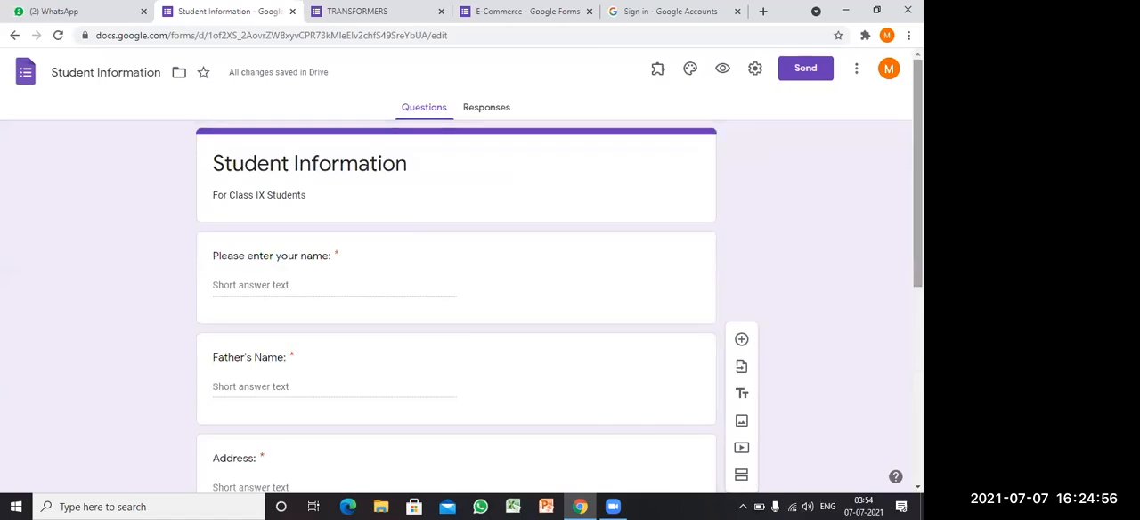
{"action": "scroll", "coordinate": [456, 302], "scroll_direction": "down", "scroll_amount": 2}
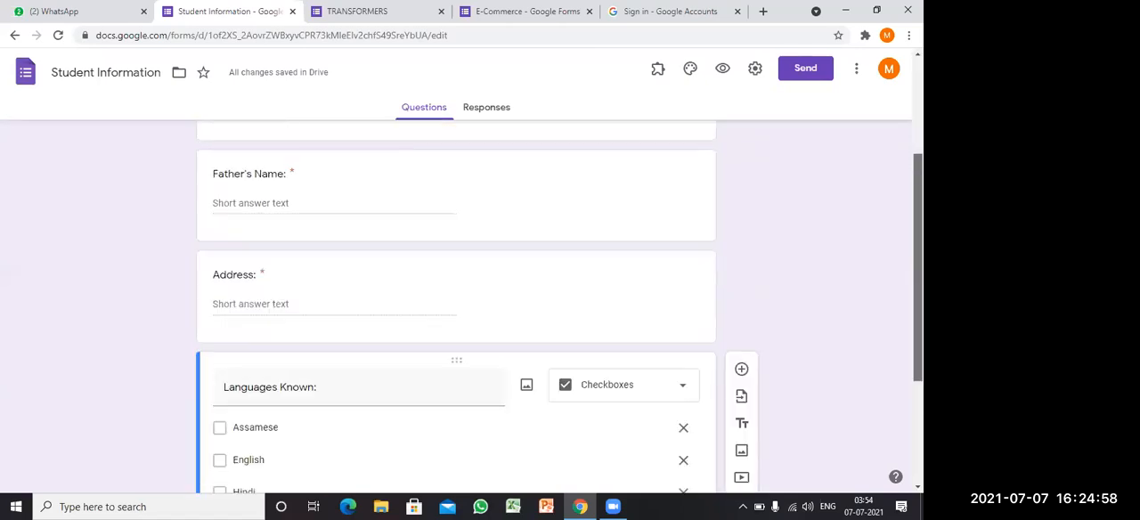
{"action": "scroll", "coordinate": [456, 303], "scroll_direction": "up", "scroll_amount": 2}
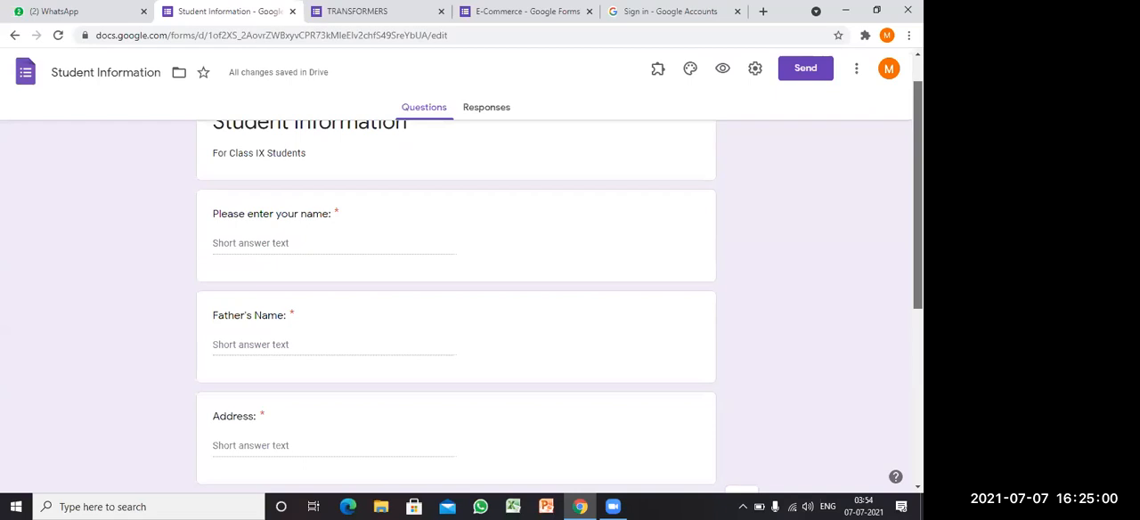
{"action": "scroll", "coordinate": [456, 303], "scroll_direction": "up", "scroll_amount": 1}
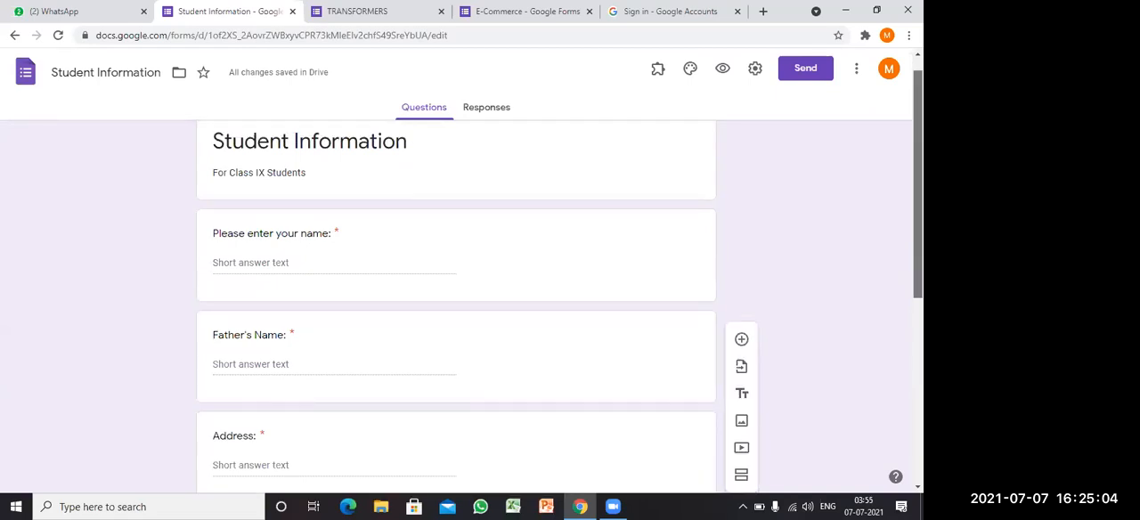
{"action": "scroll", "coordinate": [456, 303], "scroll_direction": "up", "scroll_amount": 1}
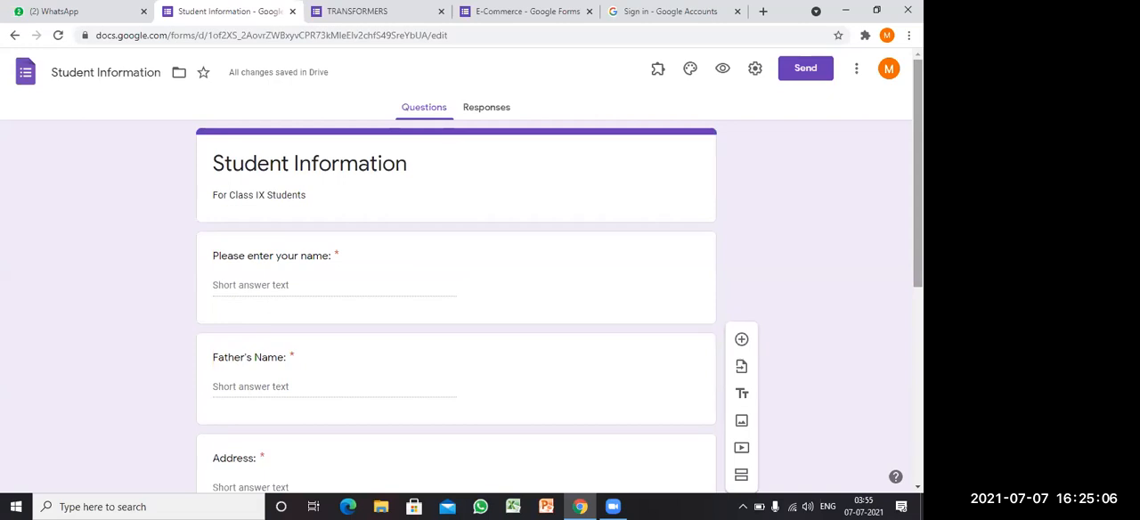
{"action": "left_click", "coordinate": [691, 71]}
{"action": "left_click", "coordinate": [685, 69]}
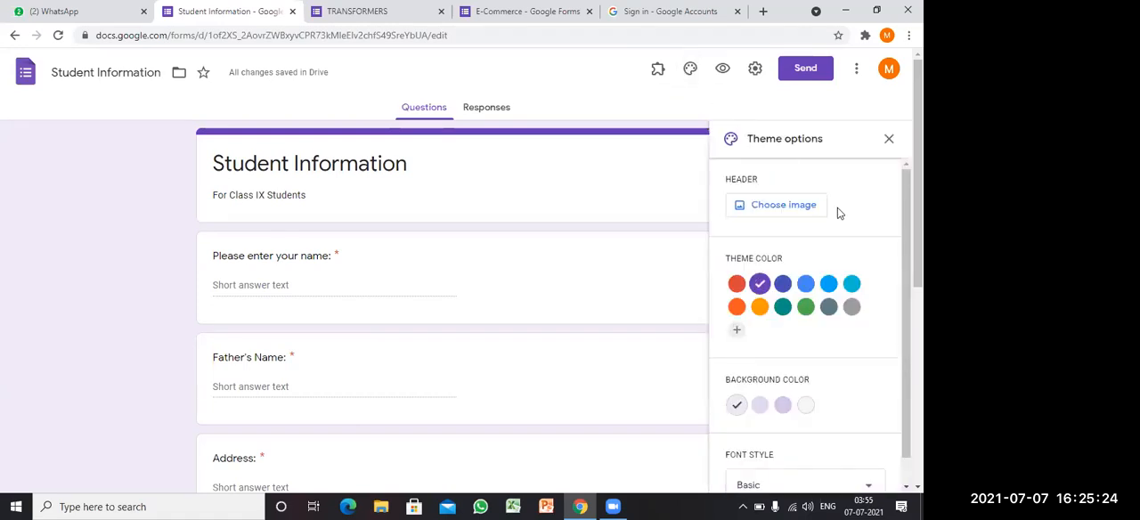
{"action": "scroll", "coordinate": [806, 330], "scroll_direction": "down", "scroll_amount": 2}
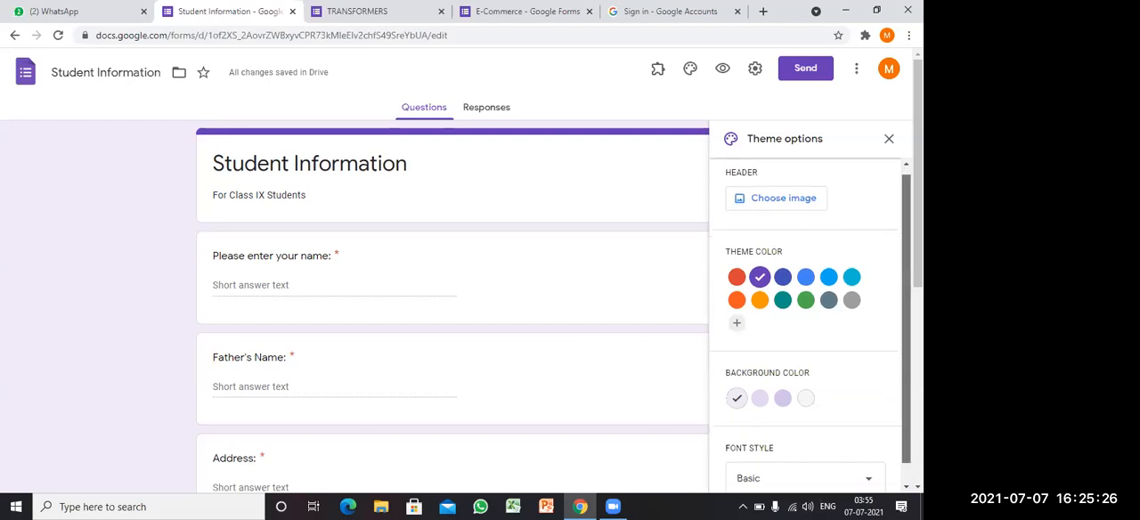
{"action": "scroll", "coordinate": [806, 330], "scroll_direction": "up", "scroll_amount": 2}
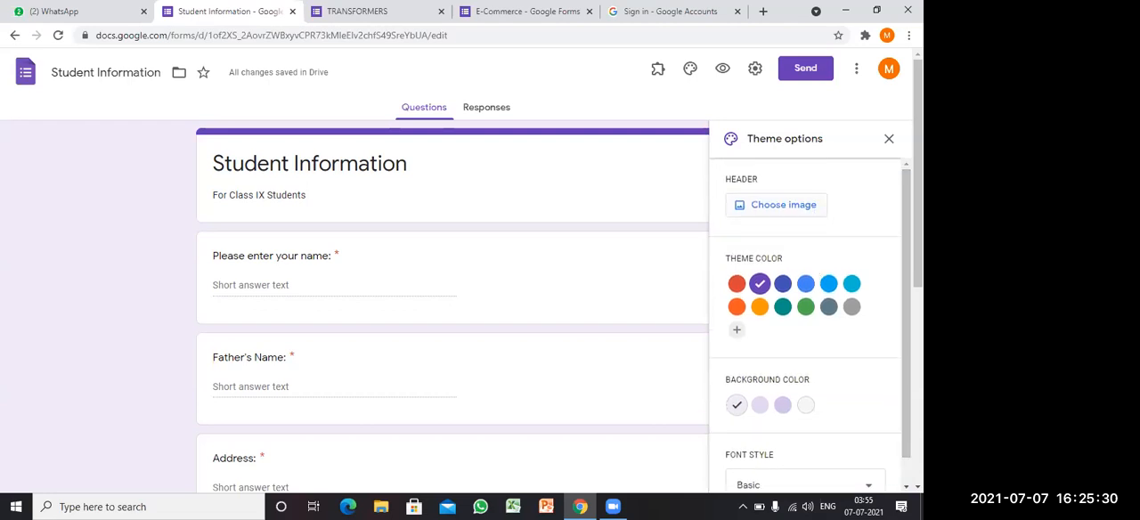
{"action": "scroll", "coordinate": [886, 322], "scroll_direction": "down", "scroll_amount": 1}
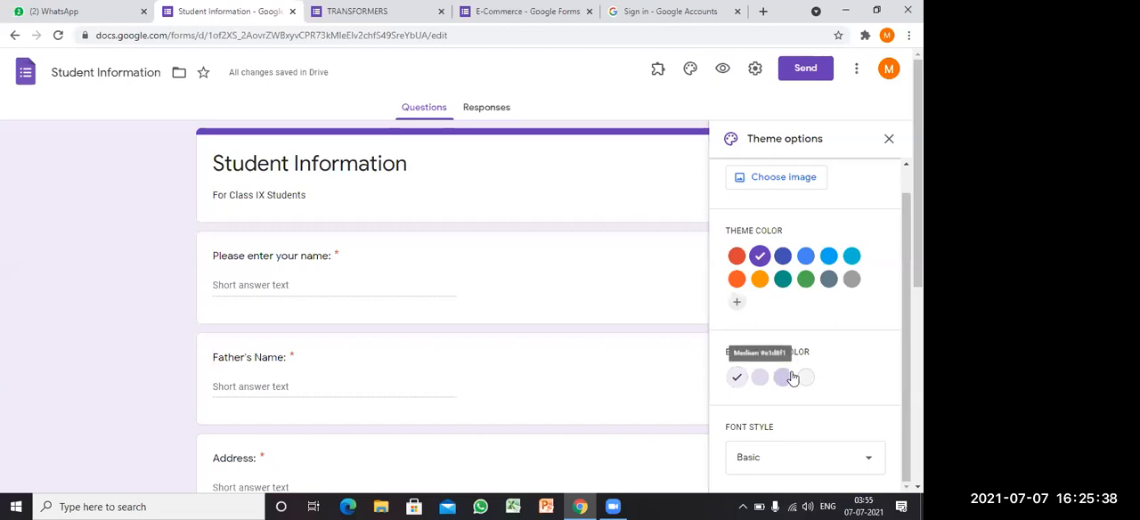
{"action": "scroll", "coordinate": [906, 321], "scroll_direction": "up", "scroll_amount": 1}
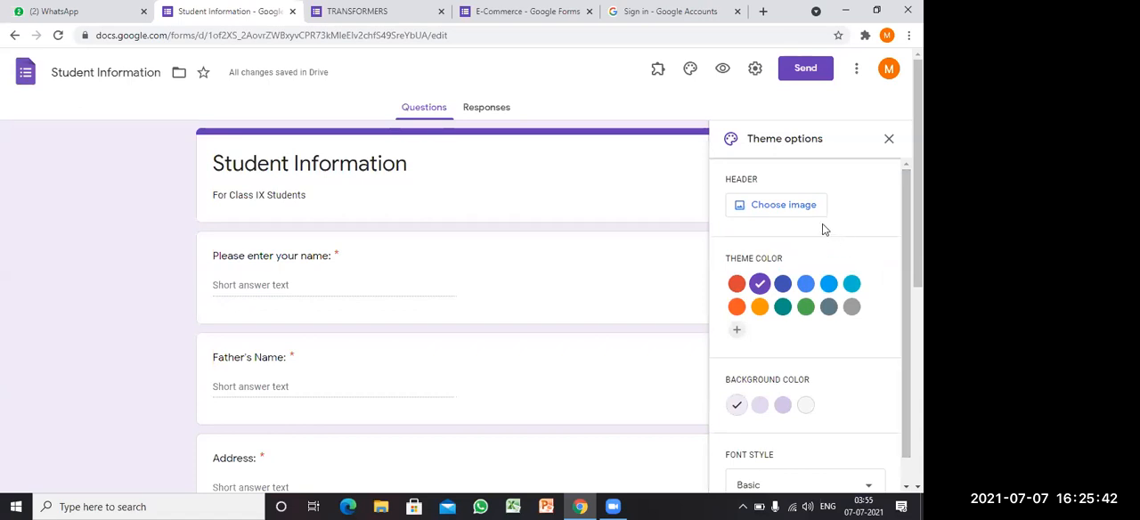
Step: Upload the "heading image" file from the Desktop's Trainning folder and apply it as the form's header image
{"action": "left_click", "coordinate": [784, 210]}
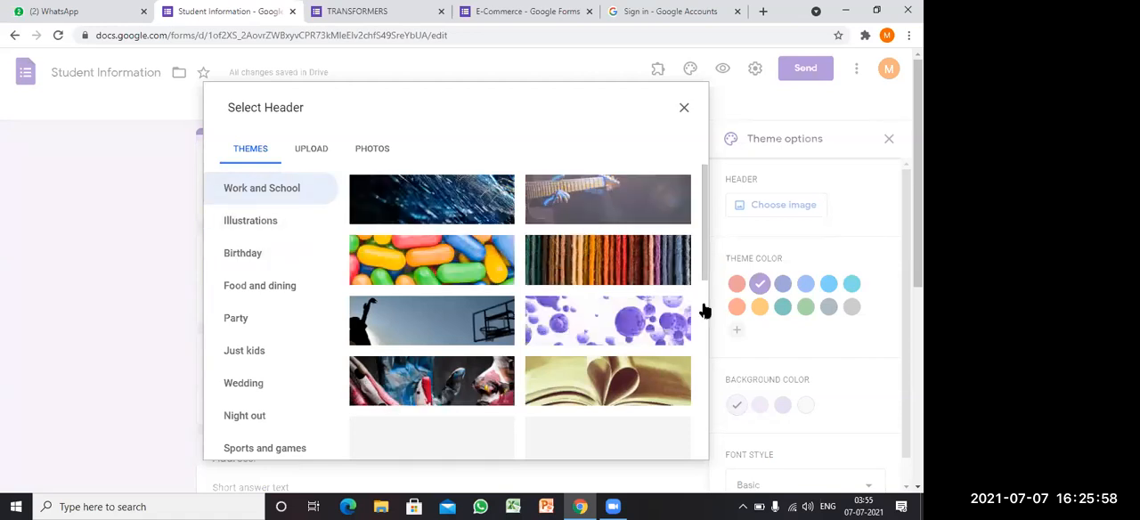
{"action": "left_click", "coordinate": [704, 307]}
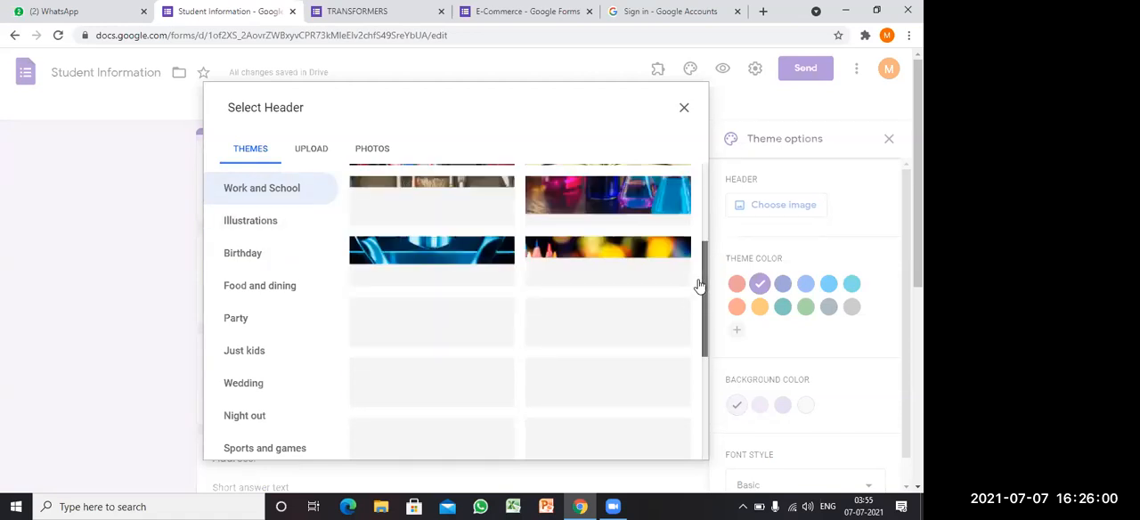
{"action": "scroll", "coordinate": [704, 287], "scroll_direction": "up", "scroll_amount": 2}
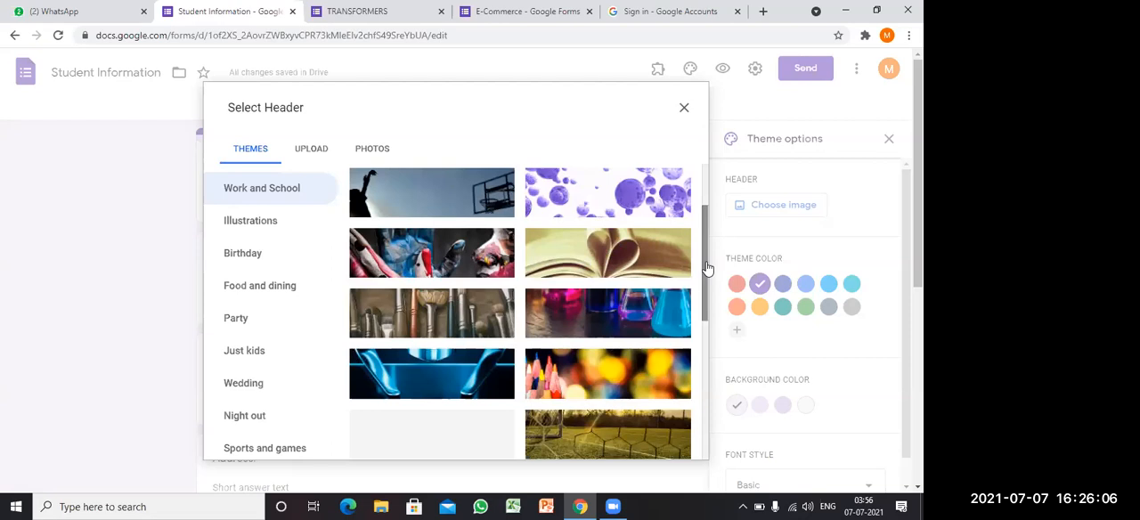
{"action": "scroll", "coordinate": [508, 203], "scroll_direction": "up", "scroll_amount": 1}
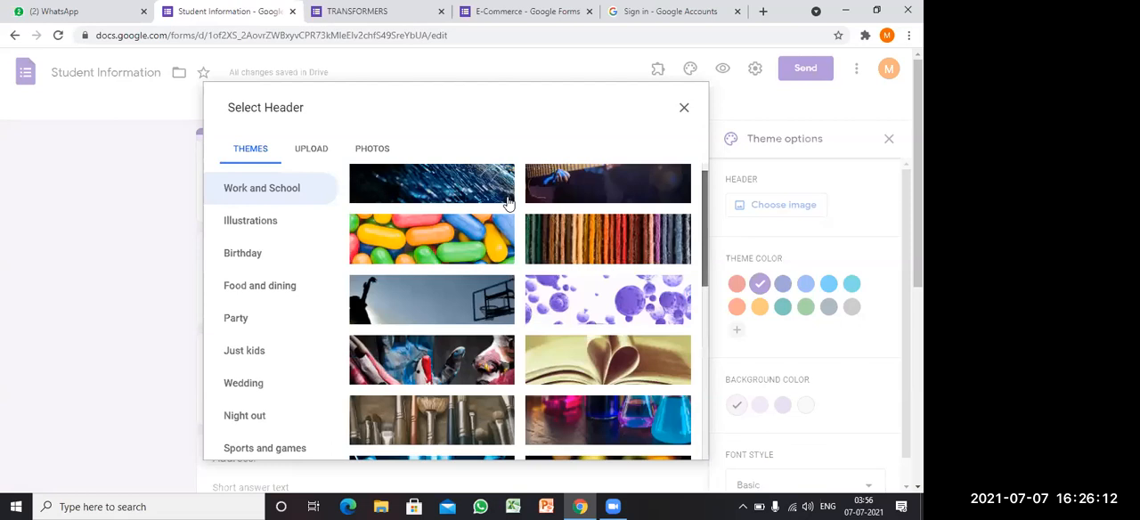
{"action": "scroll", "coordinate": [339, 183], "scroll_direction": "up", "scroll_amount": 1}
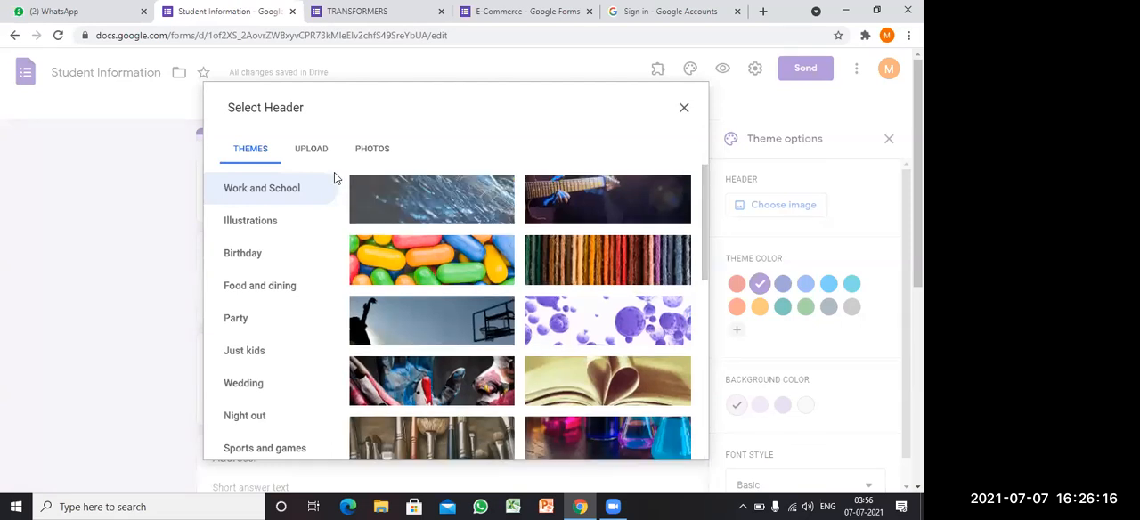
{"action": "left_click", "coordinate": [311, 149]}
{"action": "left_click", "coordinate": [457, 354]}
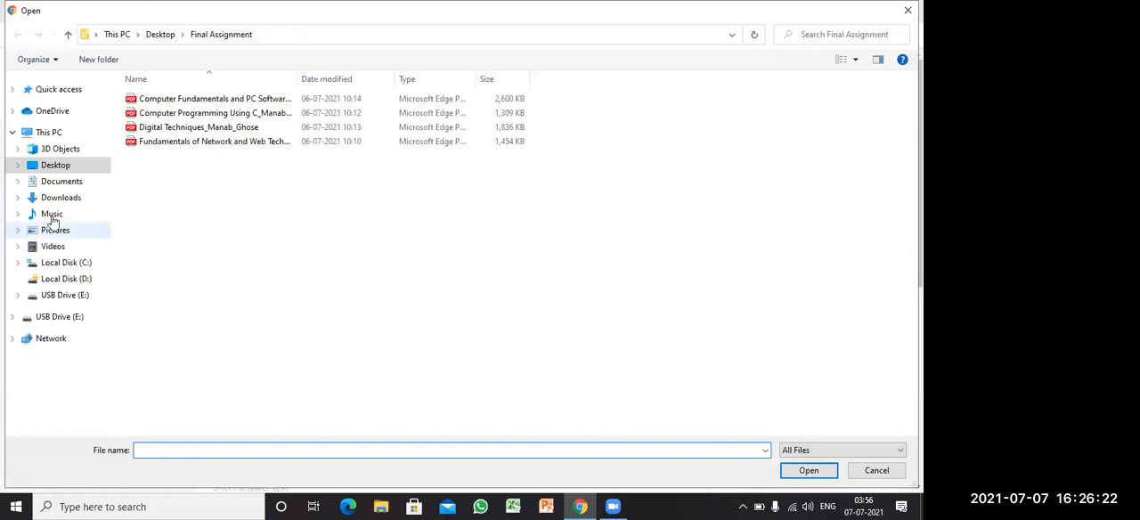
{"action": "left_click", "coordinate": [76, 168]}
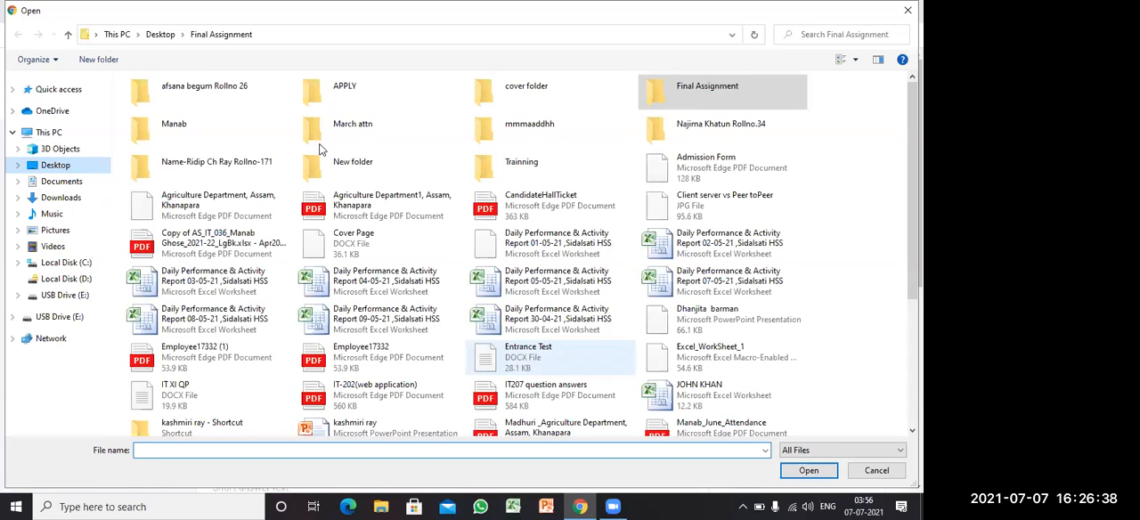
{"action": "double_click", "coordinate": [522, 163]}
{"action": "left_click", "coordinate": [292, 142]}
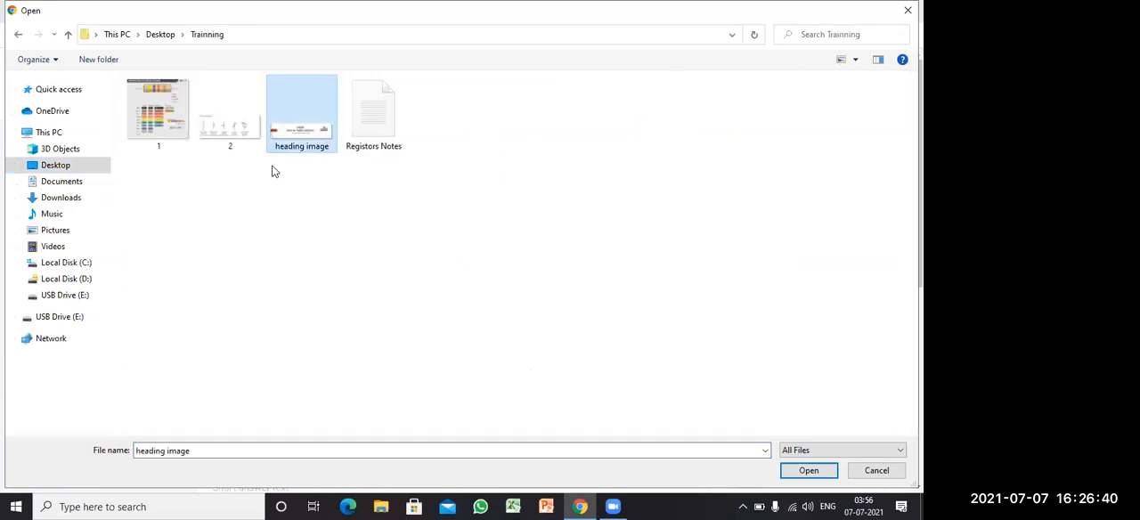
{"action": "left_click", "coordinate": [809, 474]}
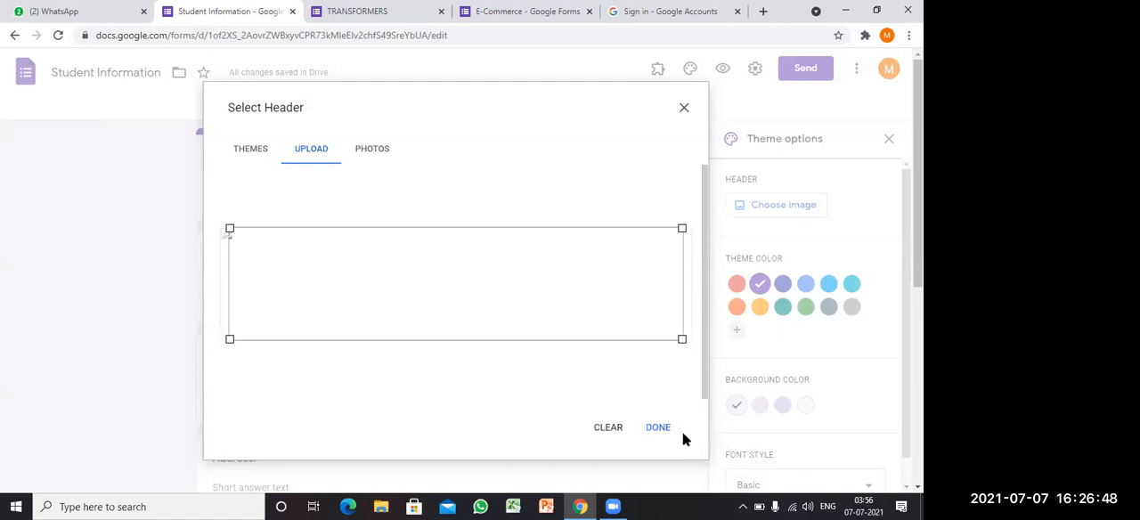
{"action": "left_click", "coordinate": [656, 429]}
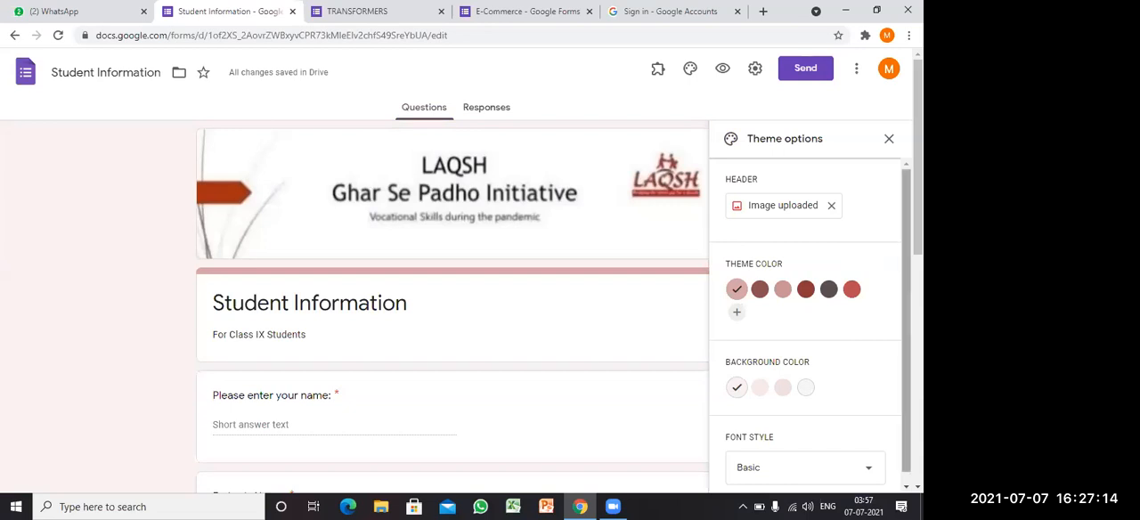
Step: Set the form's font style to Playful and close the theme options
{"action": "scroll", "coordinate": [847, 311], "scroll_direction": "down", "scroll_amount": 1}
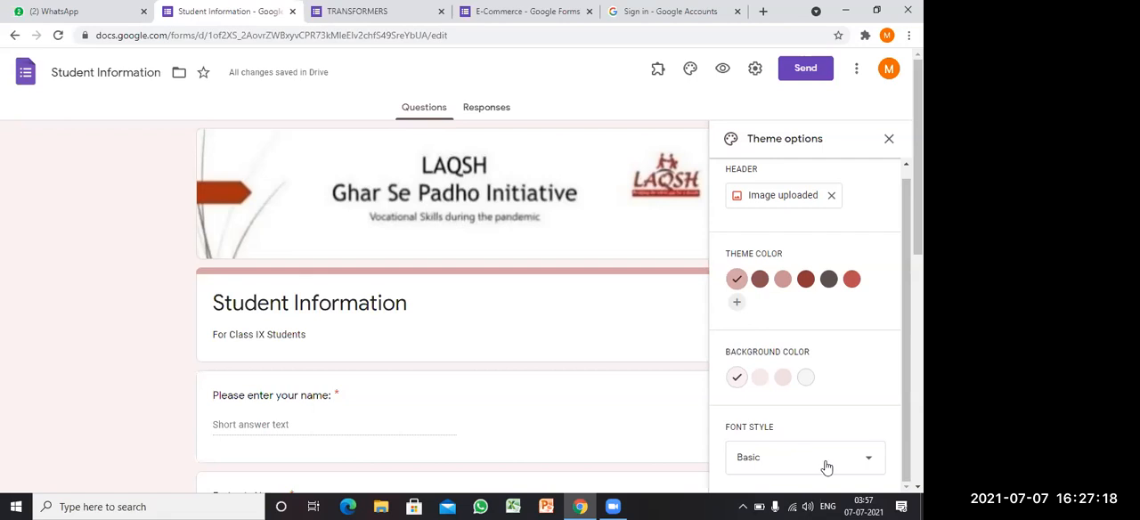
{"action": "left_click", "coordinate": [863, 462]}
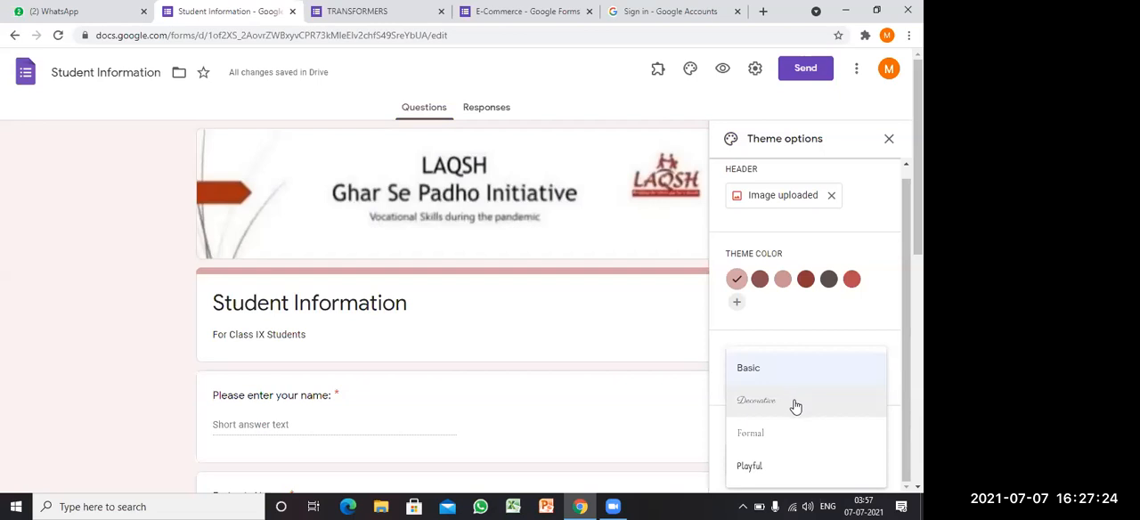
{"action": "left_click", "coordinate": [775, 474]}
{"action": "left_click", "coordinate": [775, 466]}
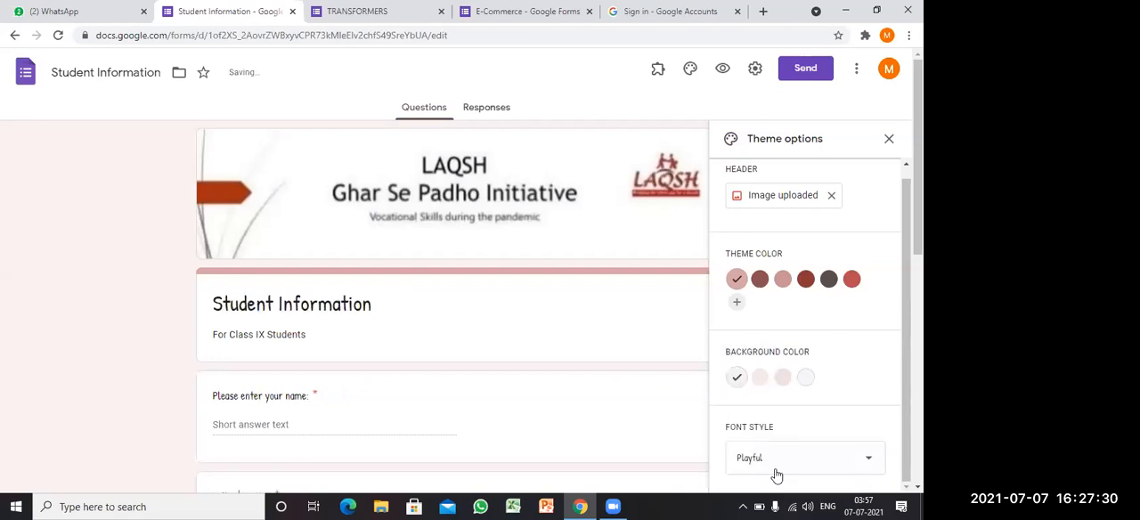
{"action": "left_click", "coordinate": [889, 139]}
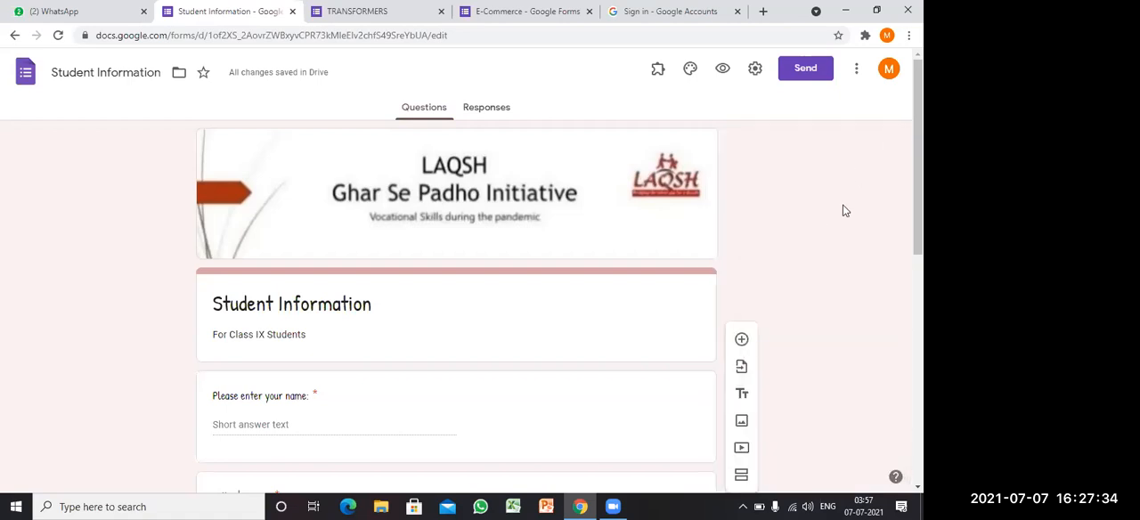
Step: Look over the form's header image, title and questions in the new theme
{"action": "scroll", "coordinate": [456, 293], "scroll_direction": "down", "scroll_amount": 3}
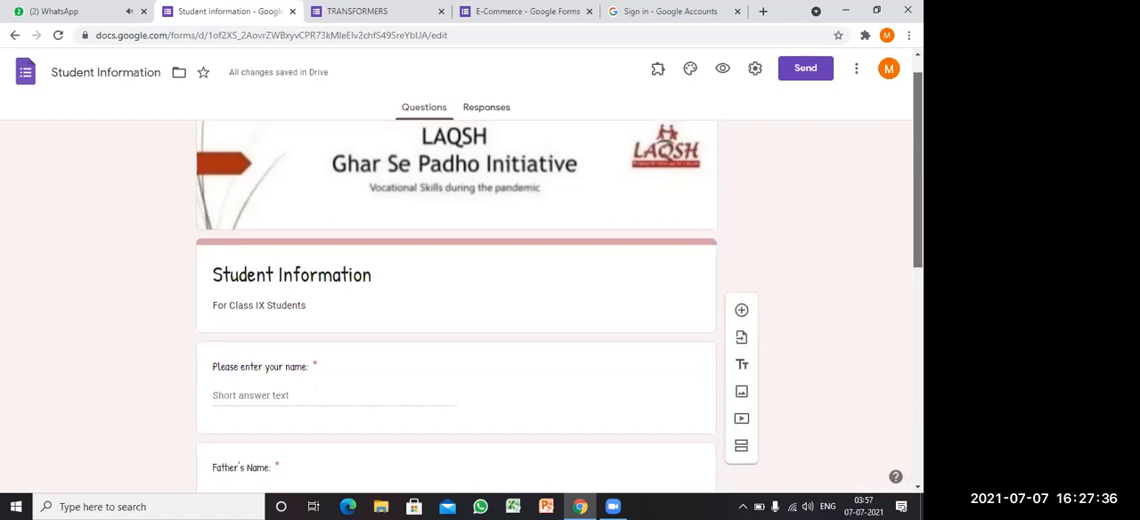
{"action": "left_click_drag", "start_coordinate": [213, 123], "coordinate": [272, 286]}
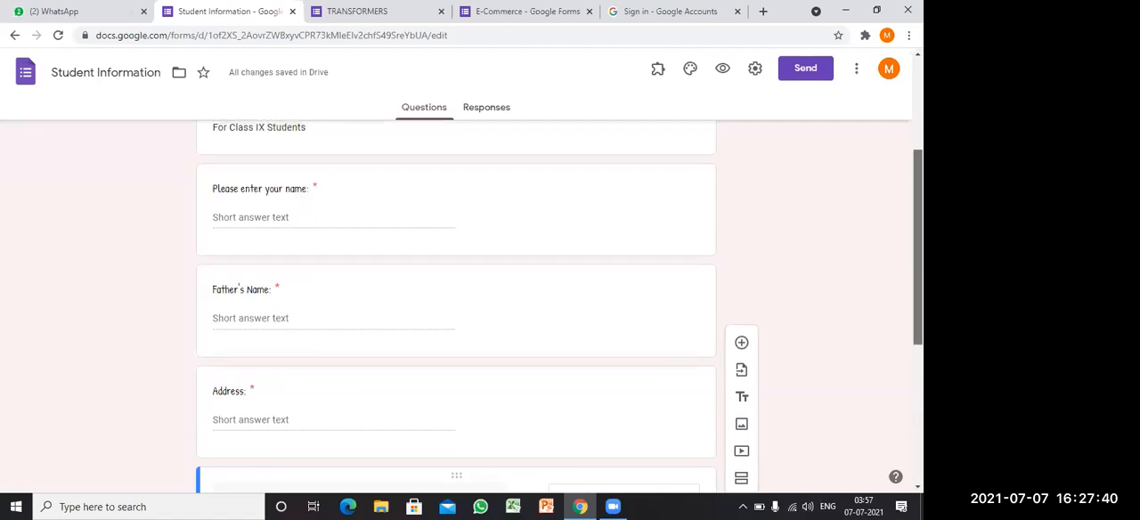
{"action": "scroll", "coordinate": [456, 303], "scroll_direction": "up", "scroll_amount": 2}
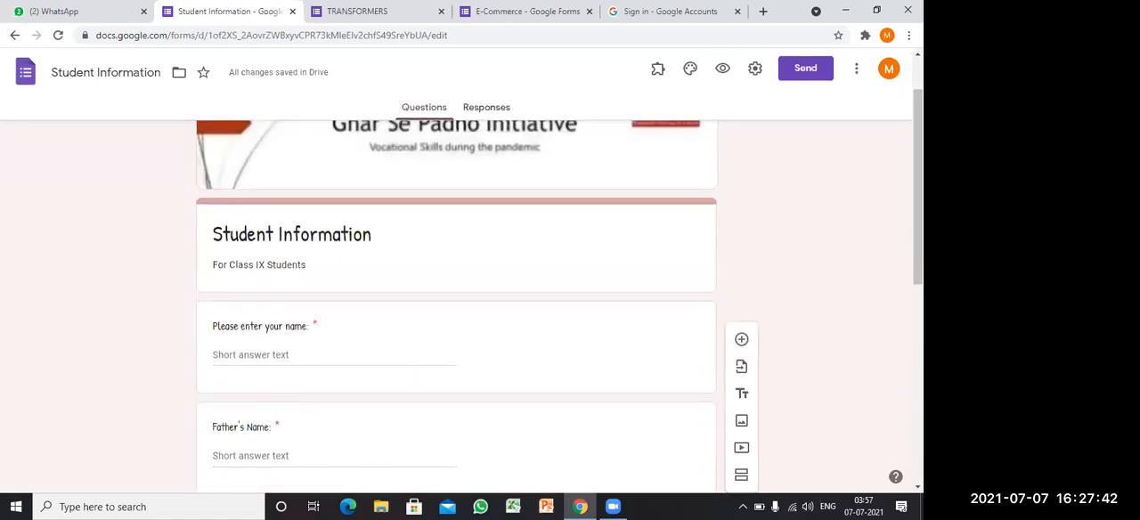
{"action": "scroll", "coordinate": [456, 302], "scroll_direction": "up", "scroll_amount": 1}
{"action": "scroll", "coordinate": [456, 303], "scroll_direction": "down", "scroll_amount": 4}
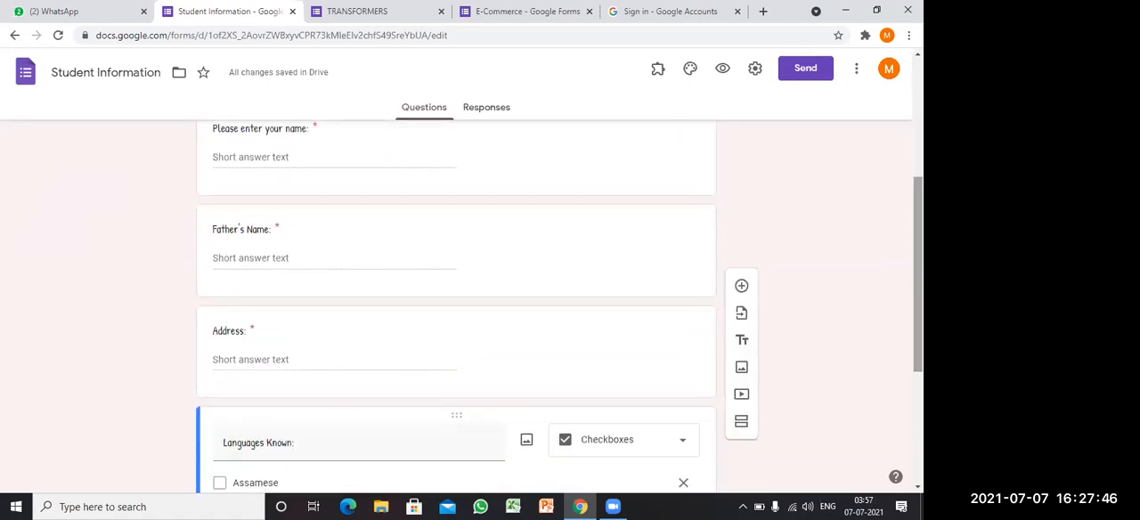
Step: Preview the Student Information form, look through its header image and questions as respondents see them, and close the preview
{"action": "scroll", "coordinate": [456, 302], "scroll_direction": "down", "scroll_amount": 3}
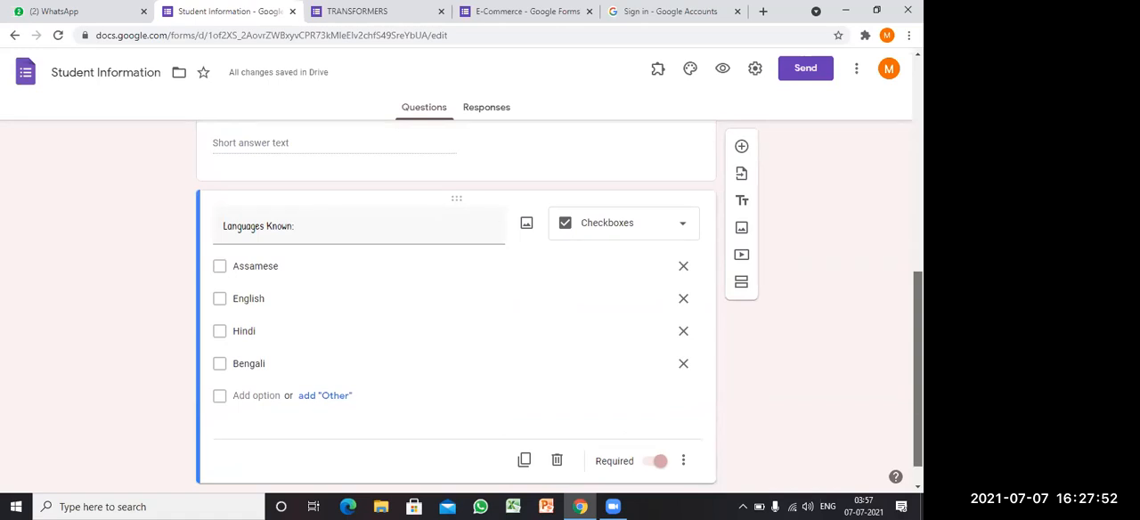
{"action": "left_click_drag", "start_coordinate": [918, 370], "coordinate": [918, 157]}
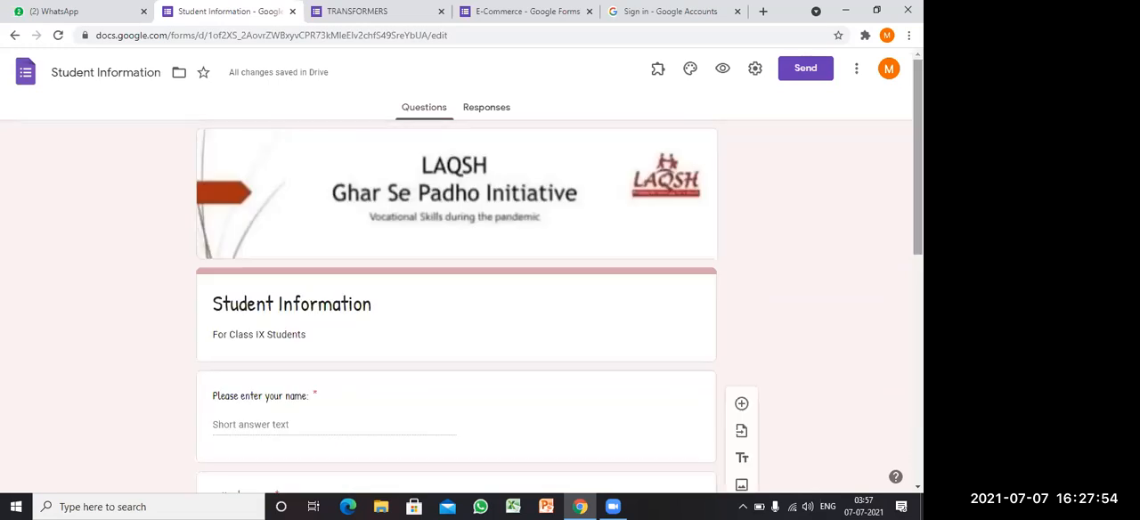
{"action": "left_click", "coordinate": [723, 70]}
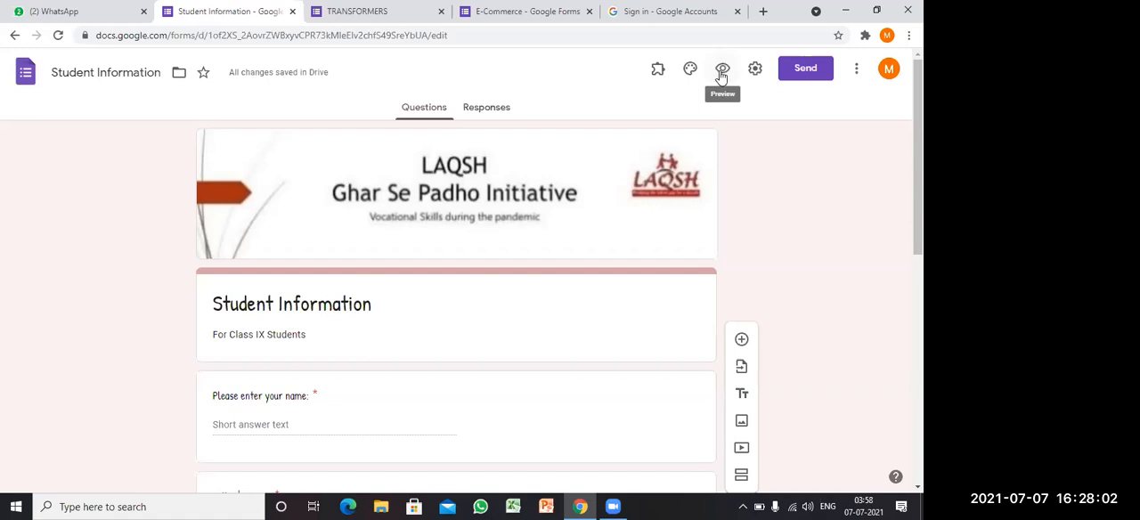
{"action": "left_click", "coordinate": [722, 71]}
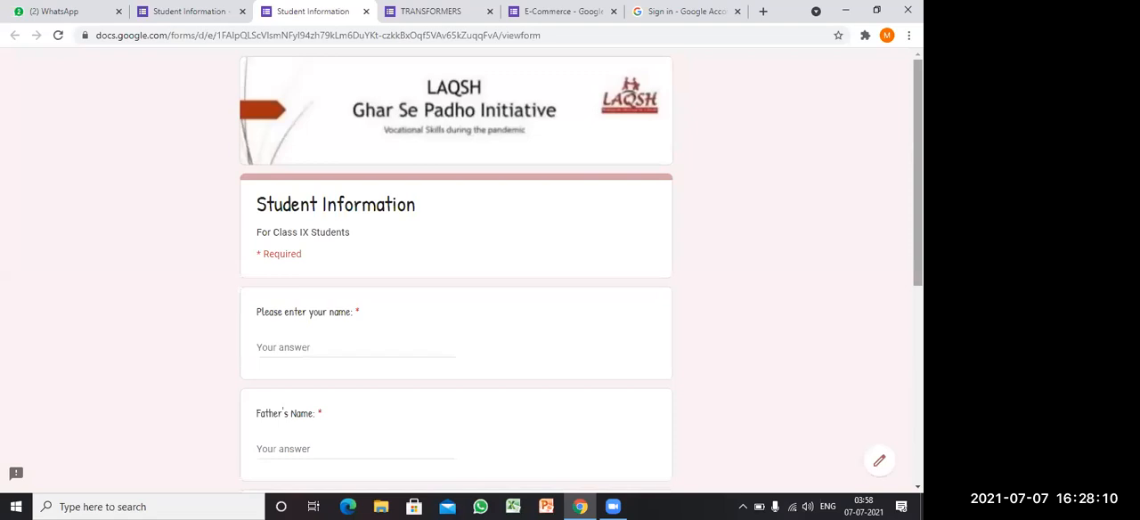
{"action": "scroll", "coordinate": [456, 267], "scroll_direction": "down", "scroll_amount": 1}
{"action": "scroll", "coordinate": [456, 267], "scroll_direction": "down", "scroll_amount": 2}
{"action": "scroll", "coordinate": [456, 268], "scroll_direction": "down", "scroll_amount": 3}
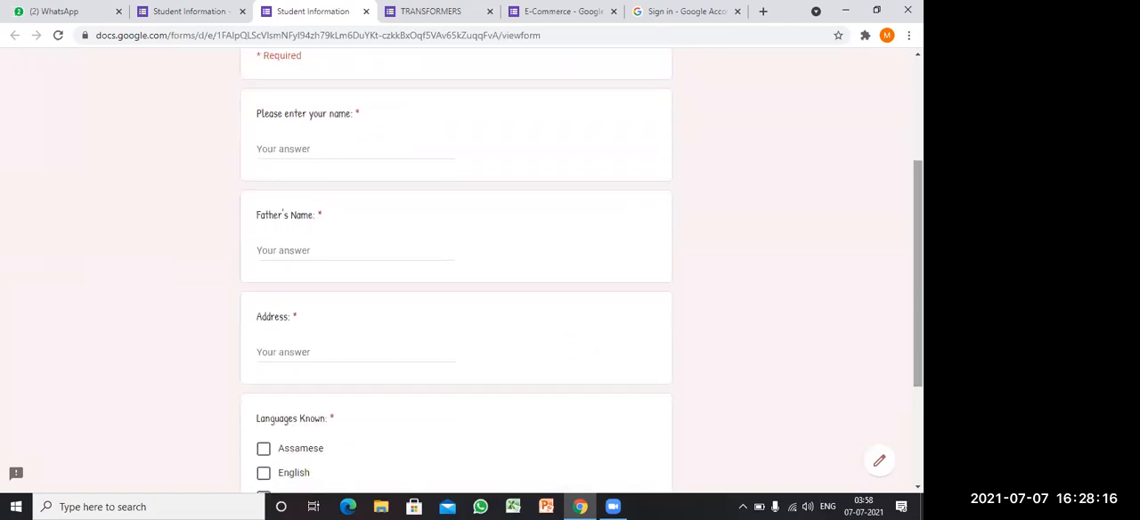
{"action": "scroll", "coordinate": [603, 181], "scroll_direction": "down", "scroll_amount": 1}
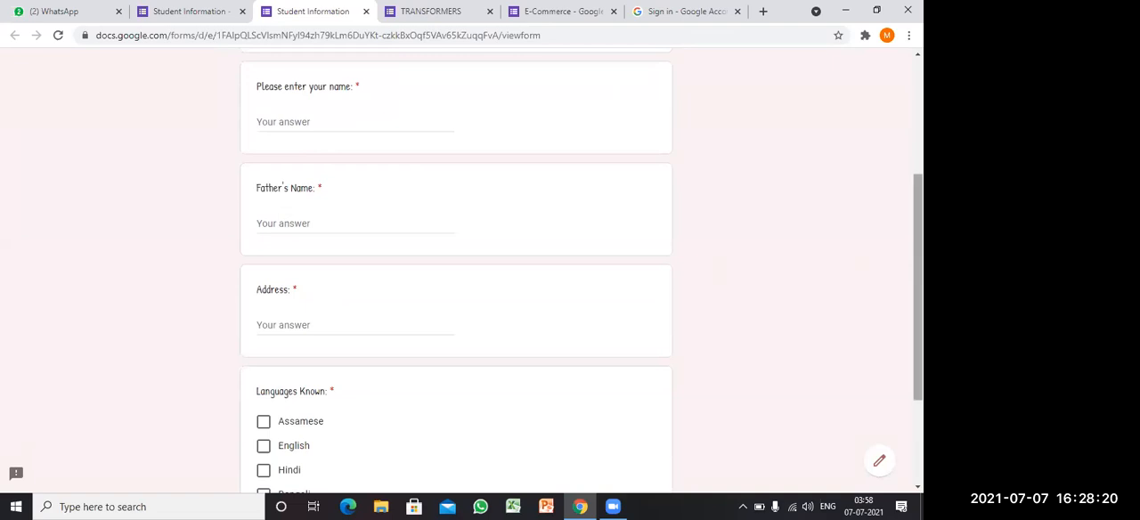
{"action": "left_click_drag", "start_coordinate": [919, 287], "coordinate": [918, 172]}
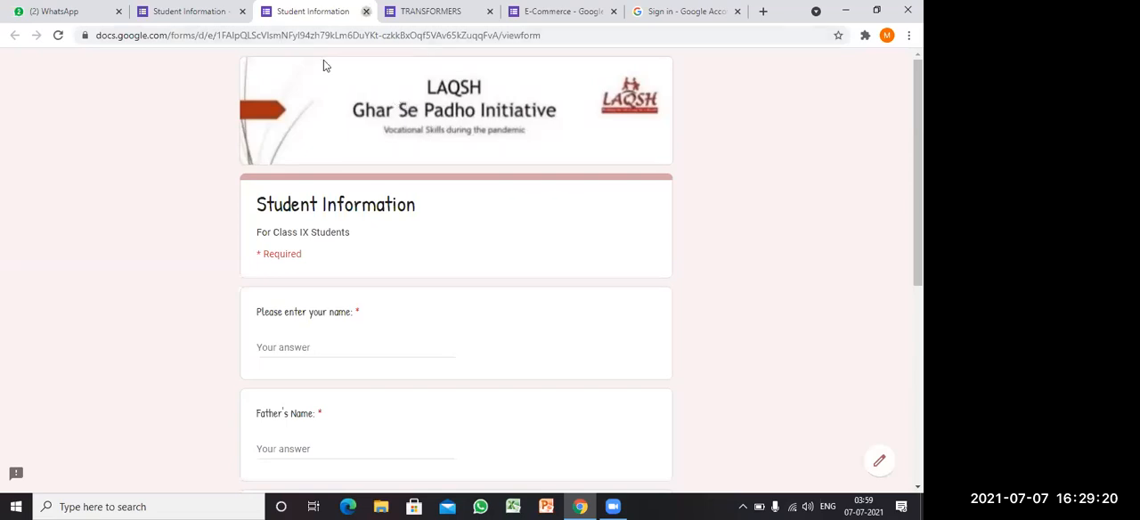
{"action": "key", "text": "ctrl+w"}
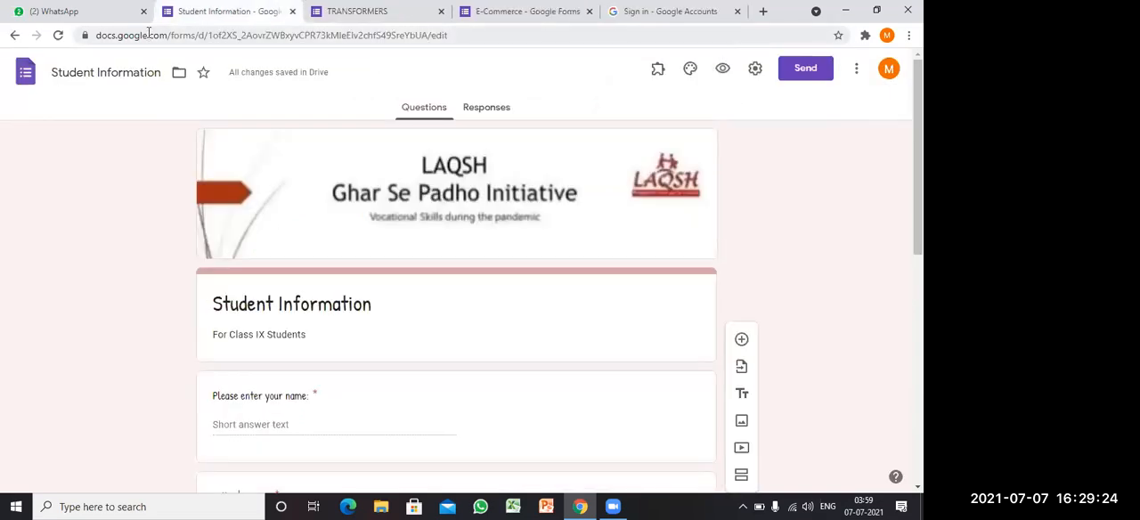
Step: Open google.com in a new browser tab and search for "google form"
{"action": "key", "text": "ctrl+t"}
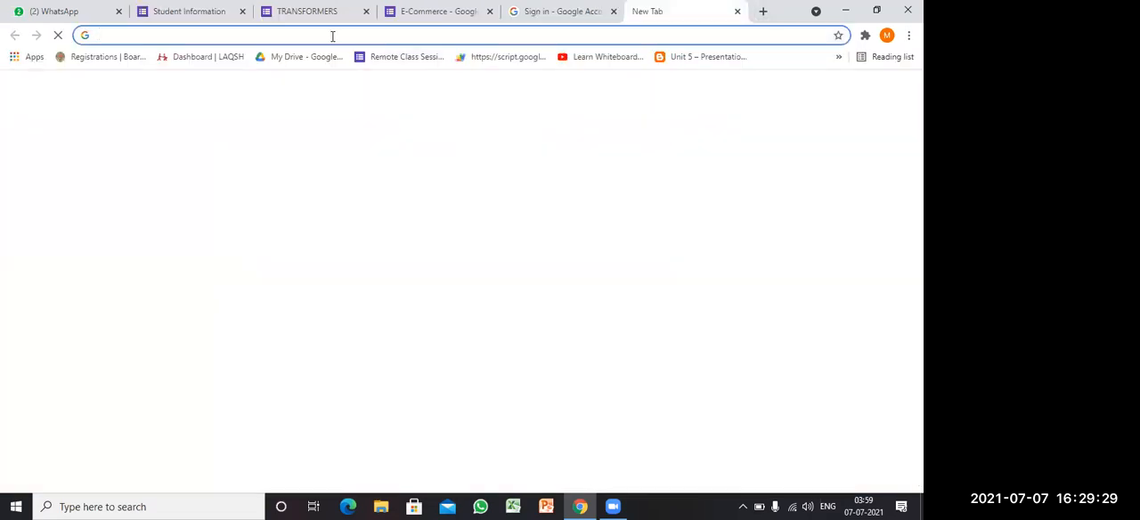
{"action": "left_click", "coordinate": [333, 36]}
{"action": "type", "text": "g"}
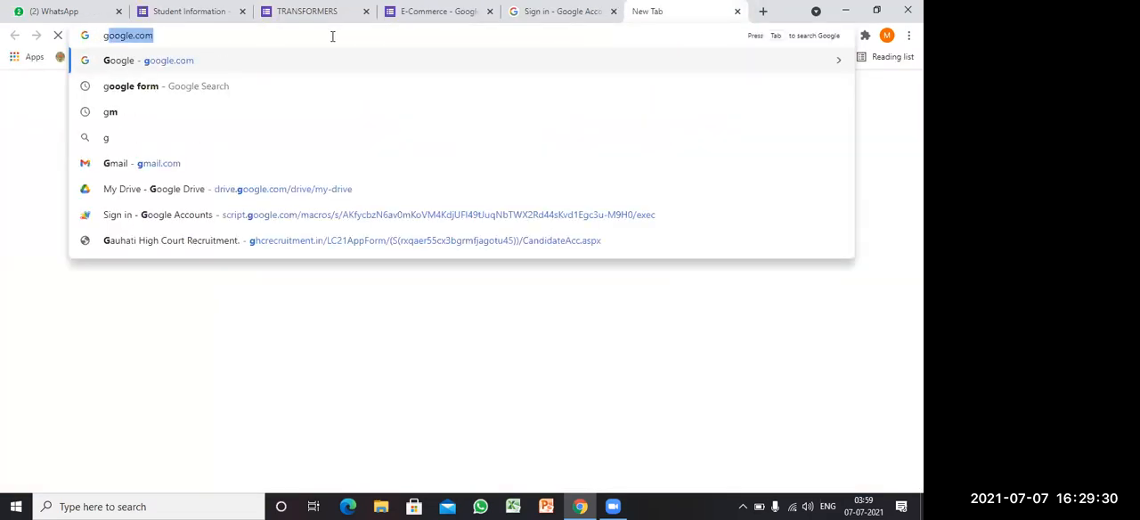
{"action": "key", "text": "Return"}
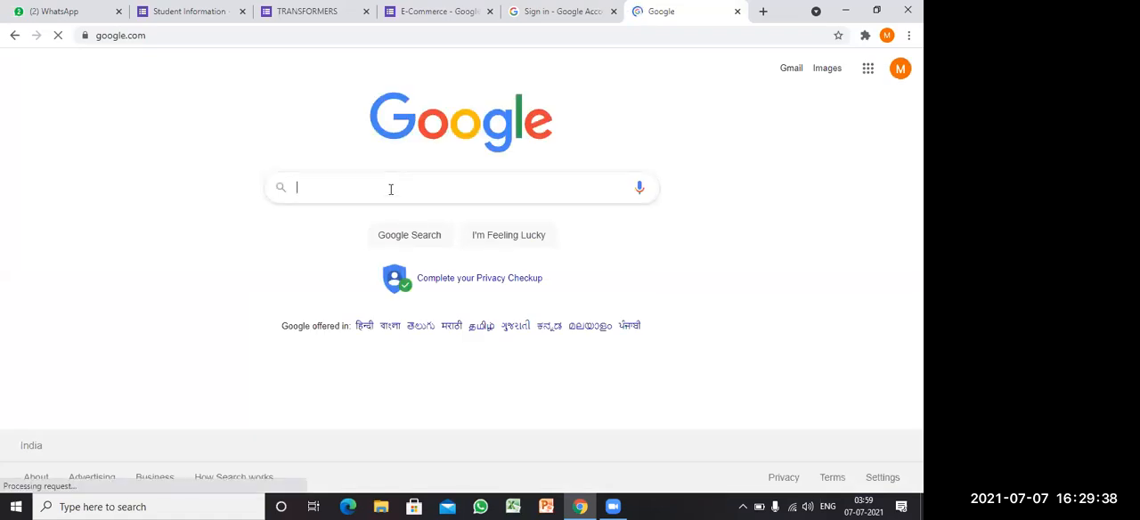
{"action": "type", "text": "google "}
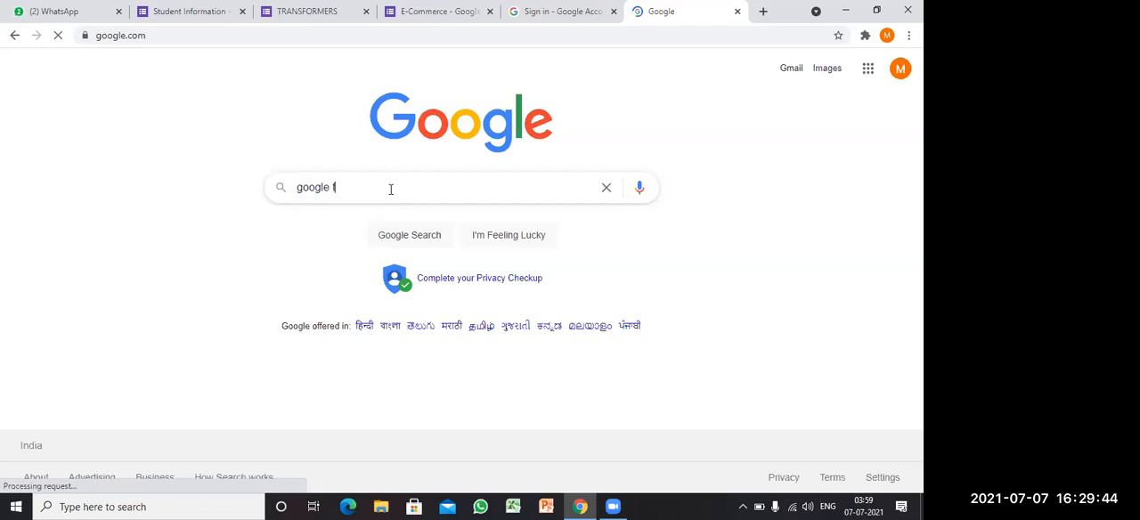
{"action": "type", "text": "form"}
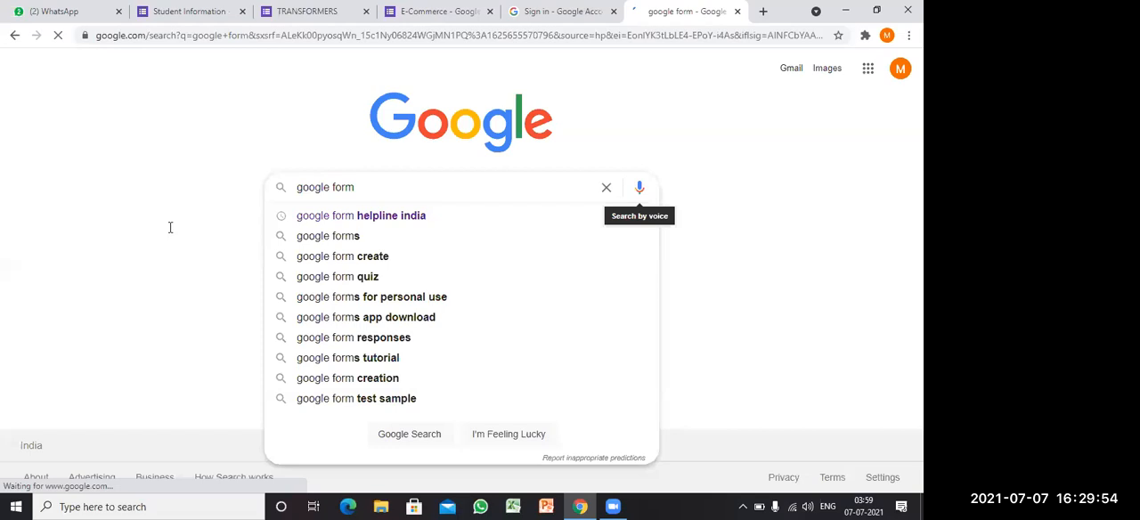
Step: Go to Google Forms for personal use from the search results and start a blank form
{"action": "left_click", "coordinate": [207, 227]}
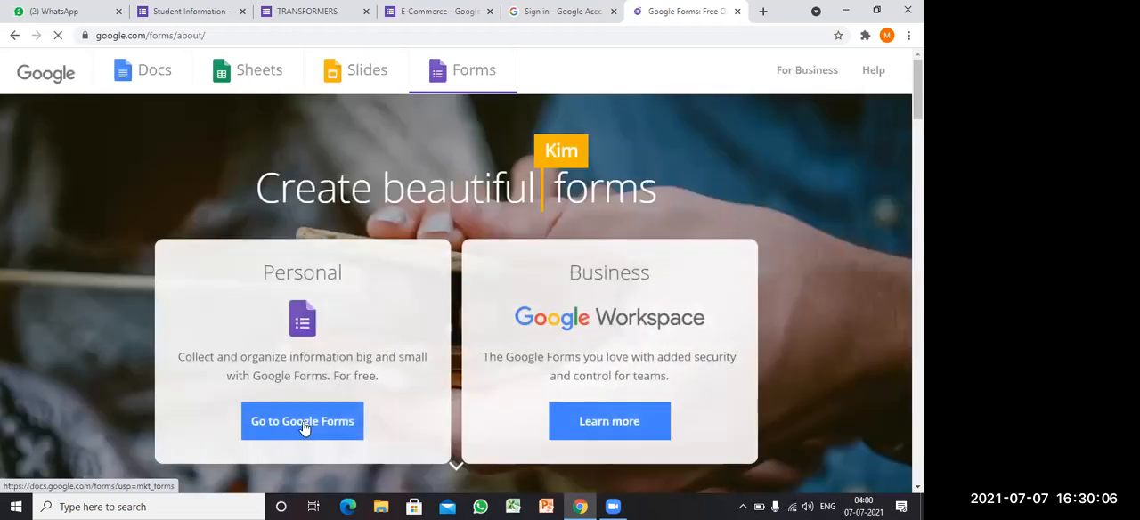
{"action": "left_click", "coordinate": [303, 424]}
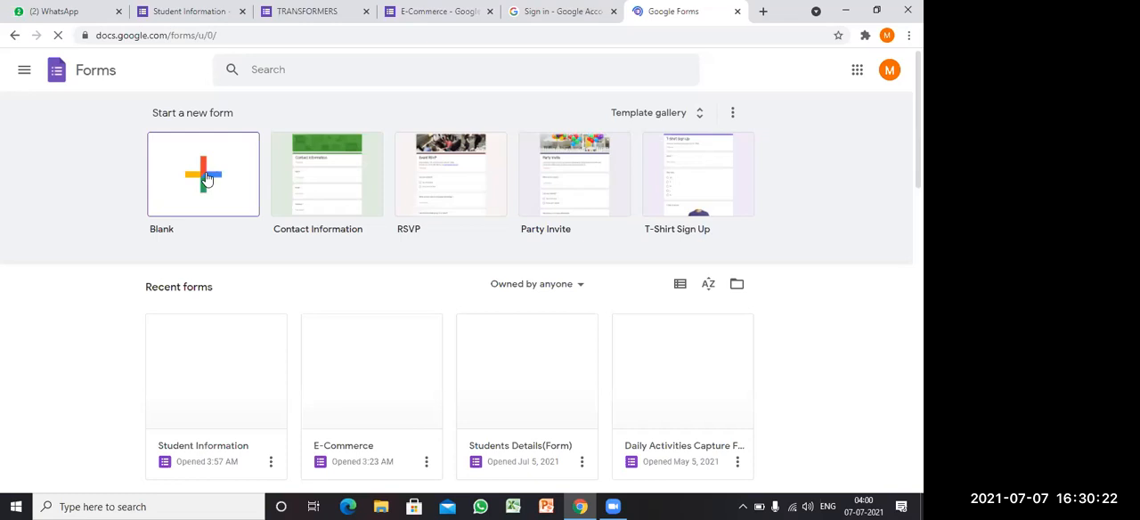
{"action": "left_click", "coordinate": [205, 178]}
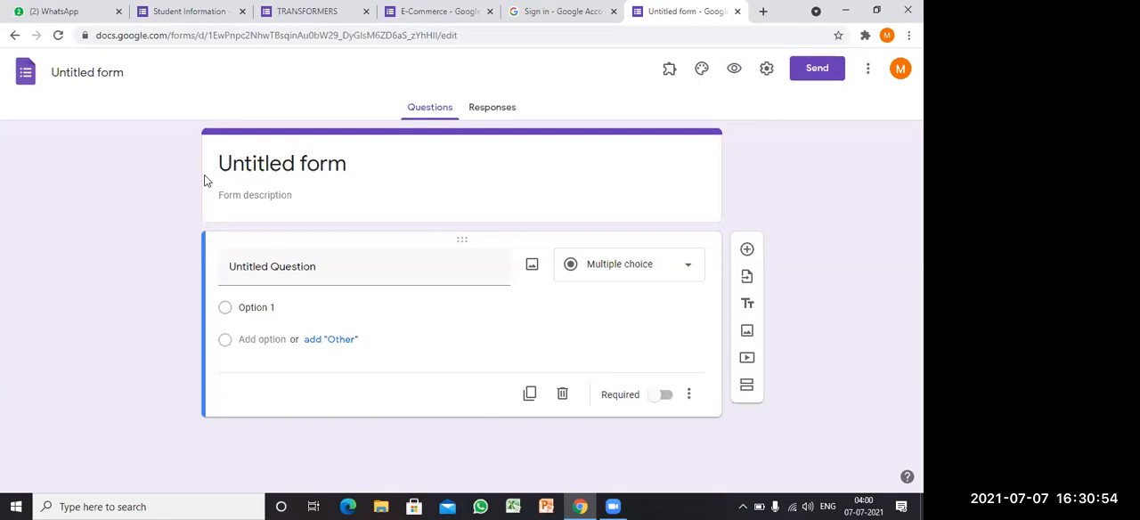
Step: Title the form "Online Quiz" with the description "For Class X" and give the form file the same name as the title
{"action": "left_click", "coordinate": [290, 163]}
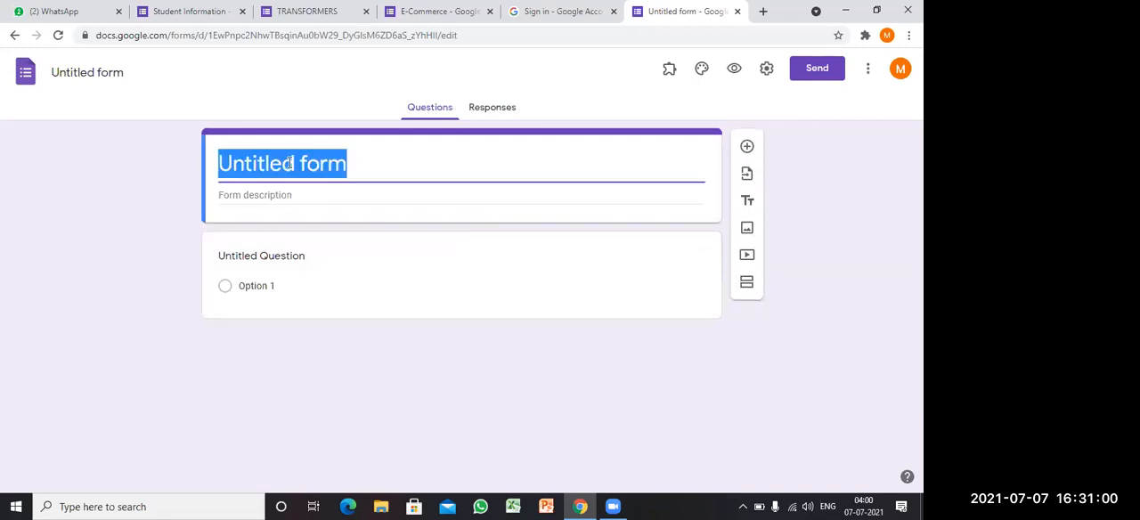
{"action": "type", "text": "Online Quiz"}
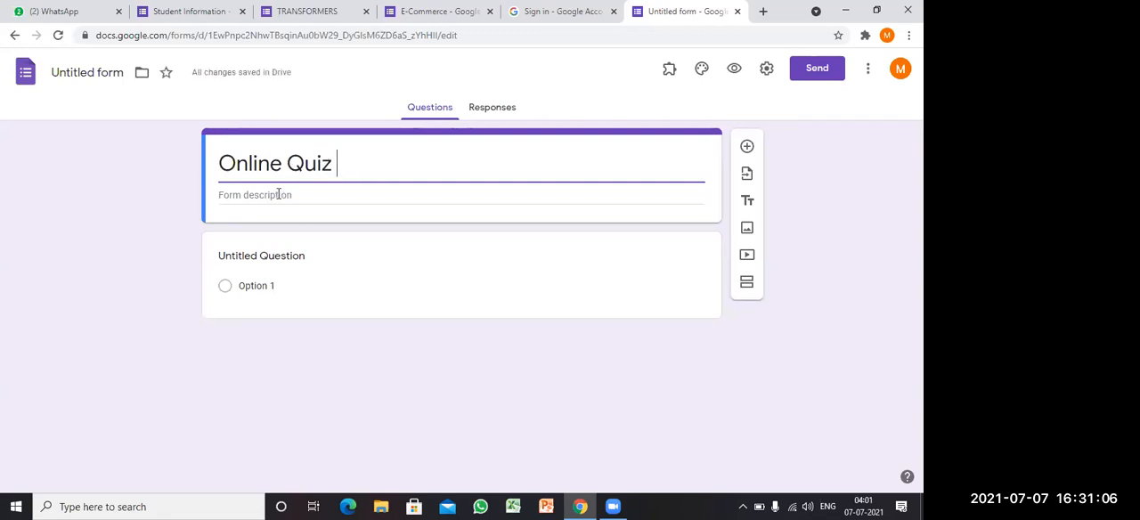
{"action": "left_click", "coordinate": [278, 193]}
{"action": "type", "text": "For Class X"}
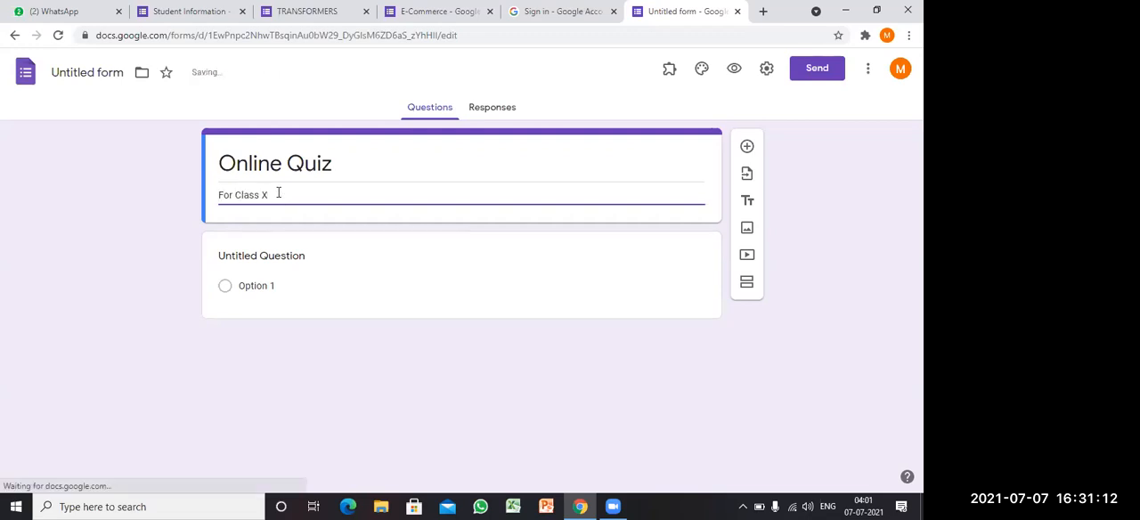
{"action": "left_click", "coordinate": [86, 73]}
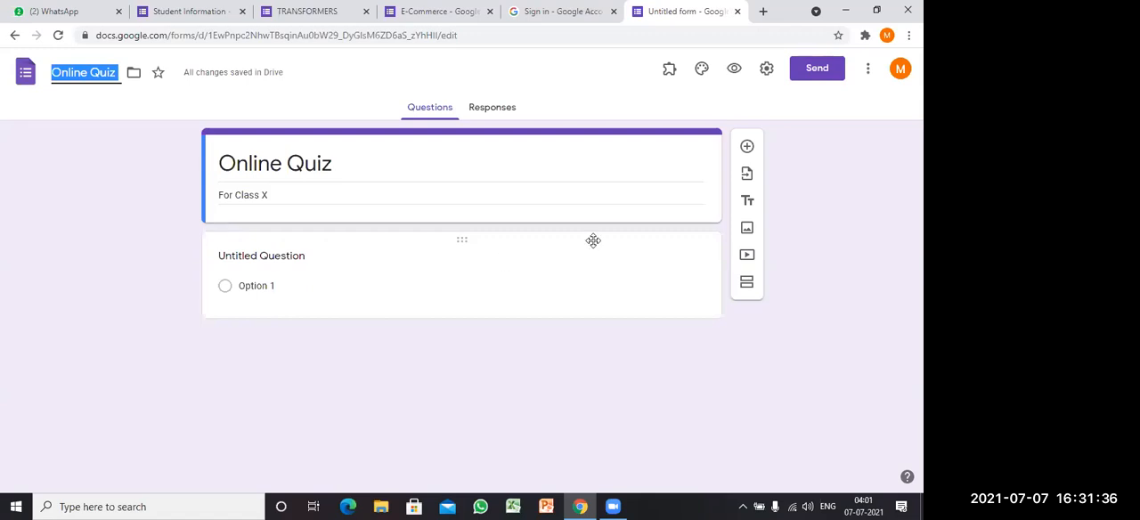
Step: Add a multiple choice question reading "A Transformer is a _________ Device"
{"action": "left_click", "coordinate": [748, 153]}
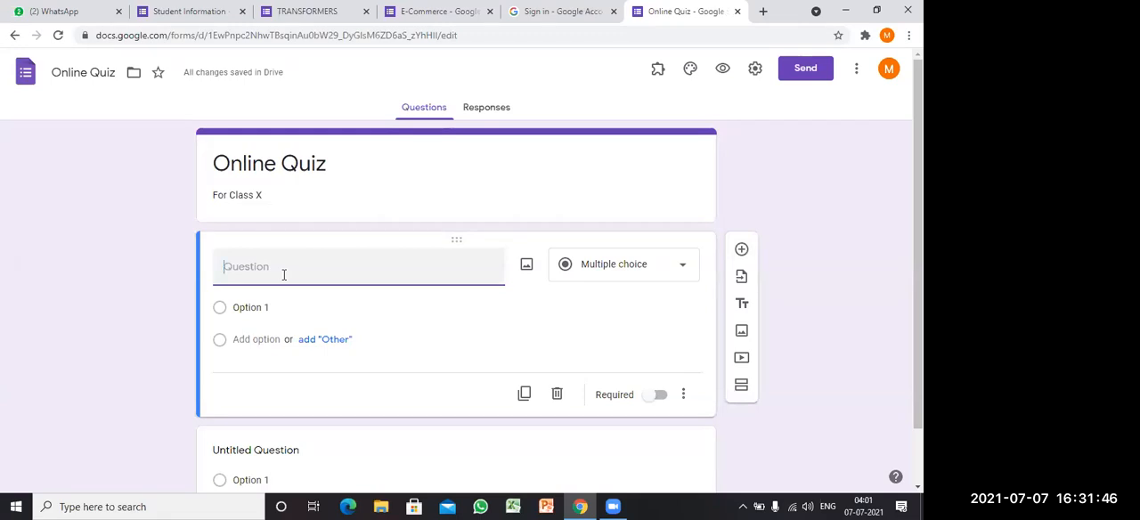
{"action": "type", "text": "A Transformer is a ________ Device"}
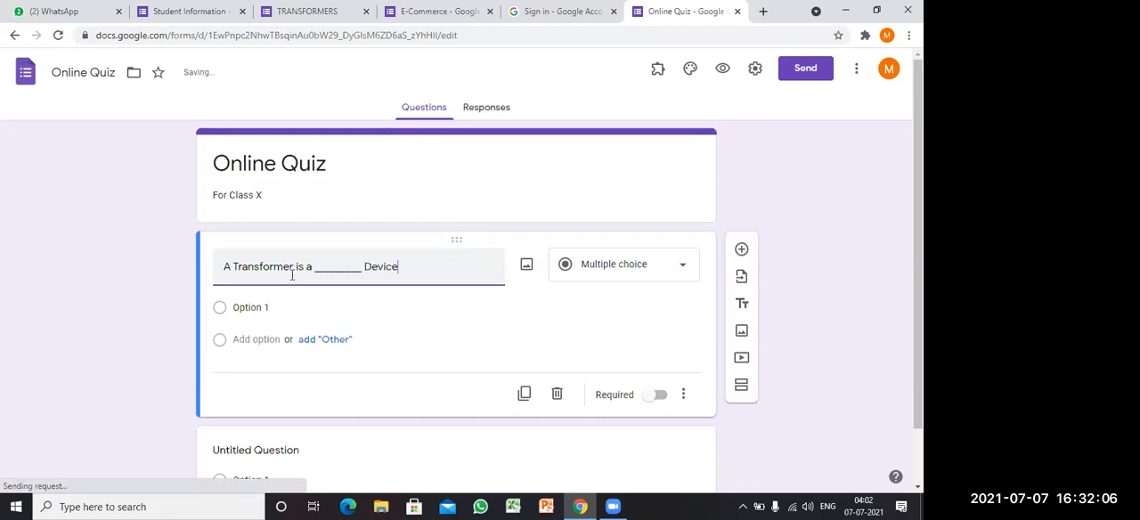
{"action": "left_click", "coordinate": [666, 274]}
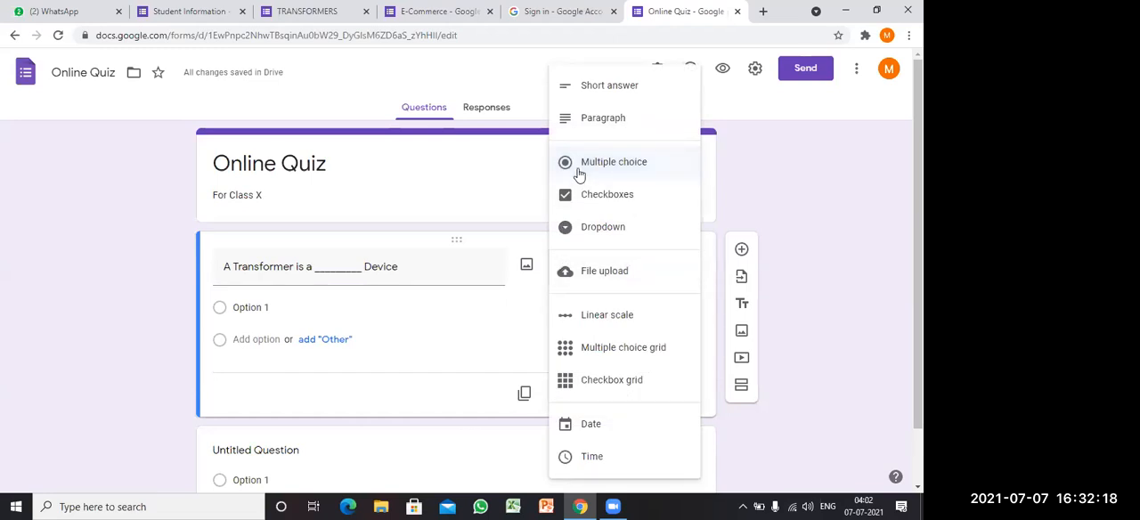
{"action": "left_click", "coordinate": [621, 163]}
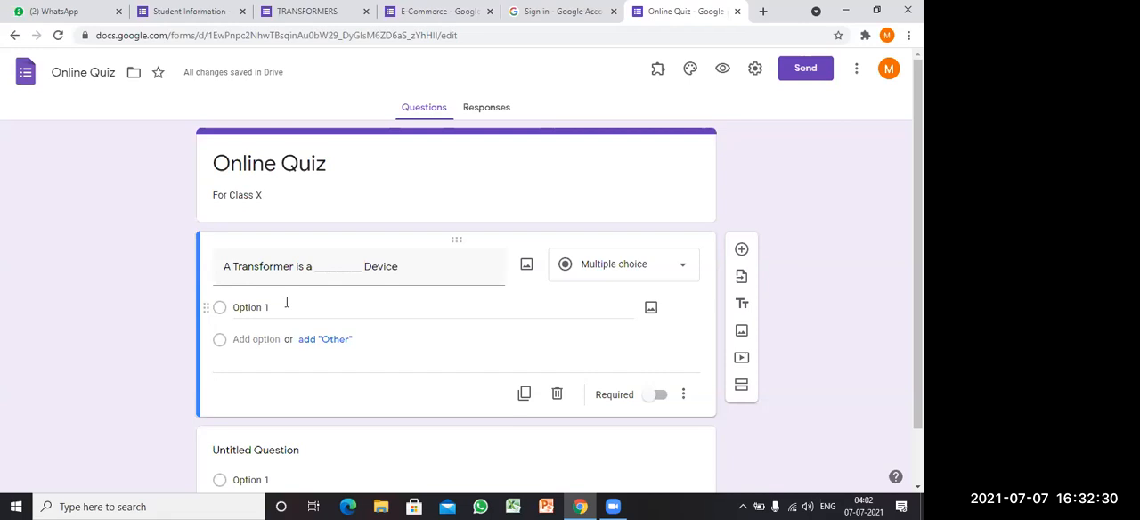
Step: Give the transformer question the options "Static", "Moving", "Both" and "None of the above", and make it required
{"action": "left_click", "coordinate": [283, 304]}
{"action": "type", "text": "Static"}
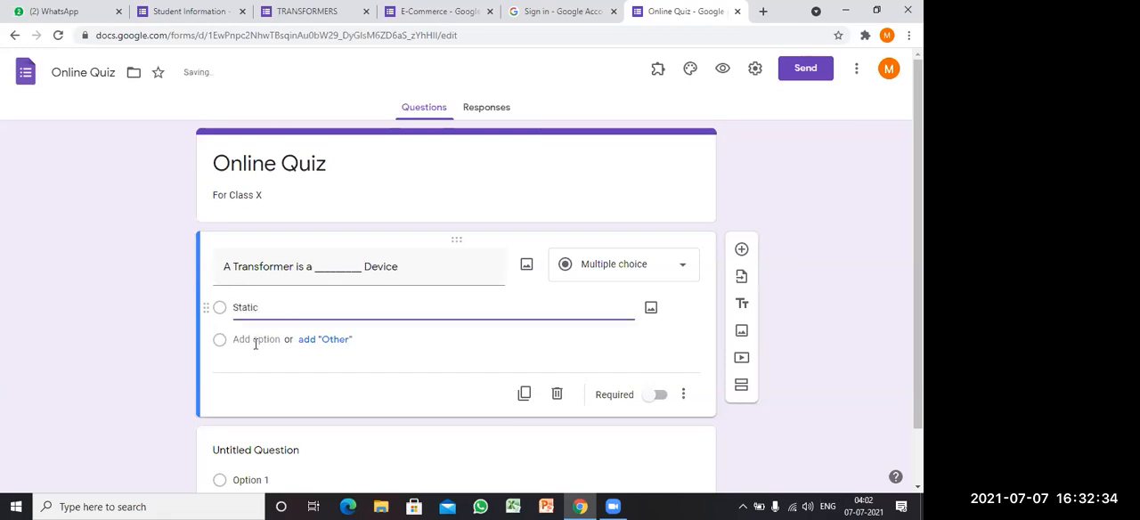
{"action": "left_click", "coordinate": [256, 342]}
{"action": "type", "text": "Moving"}
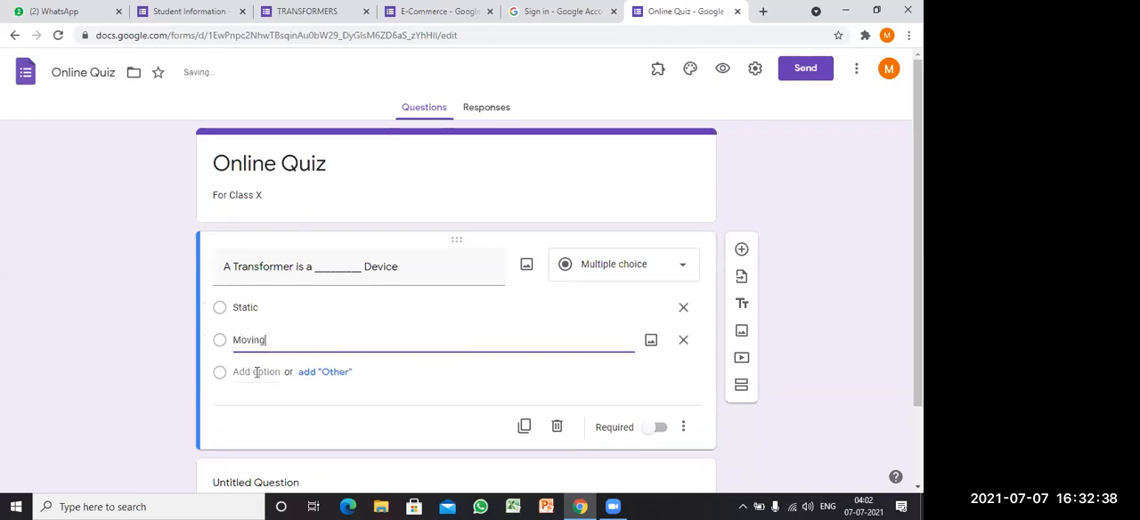
{"action": "left_click", "coordinate": [257, 372]}
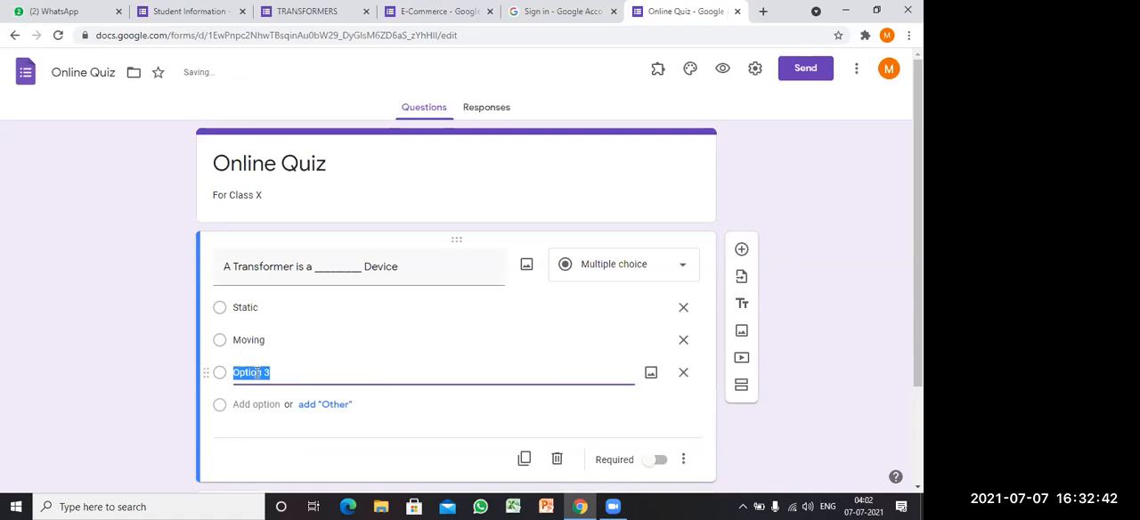
{"action": "type", "text": "Both"}
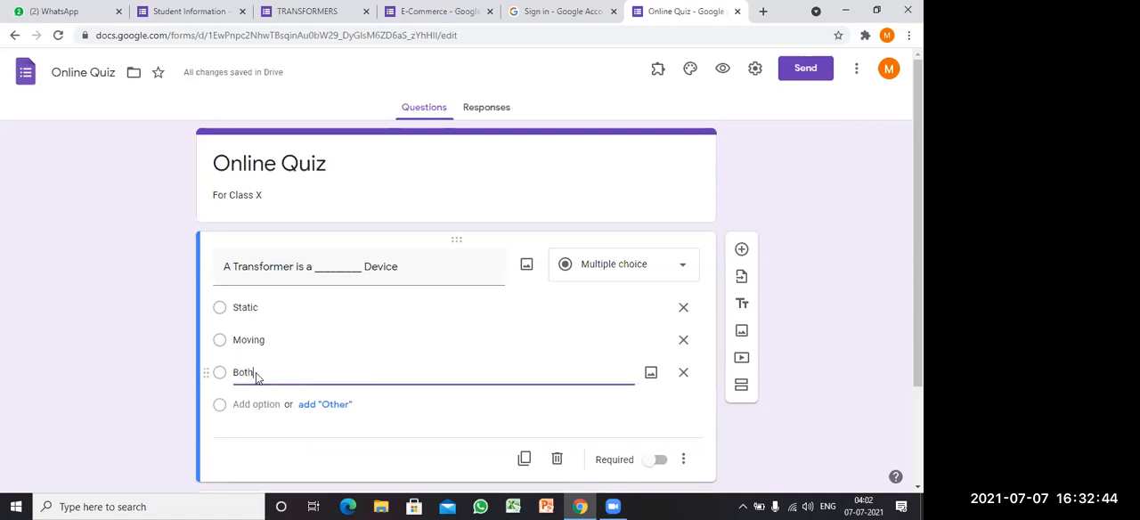
{"action": "left_click", "coordinate": [253, 404]}
{"action": "type", "text": "None"}
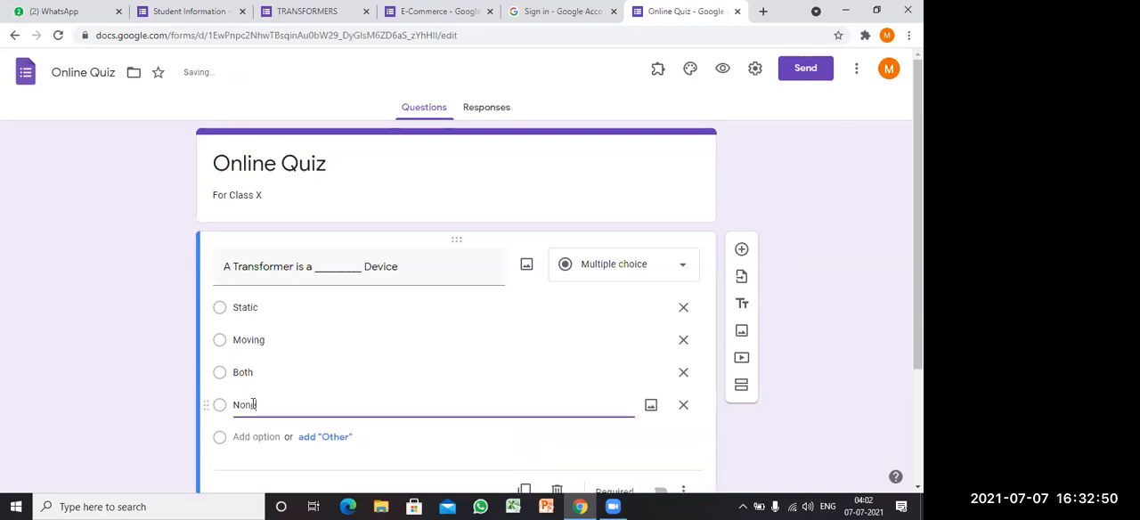
{"action": "type", "text": " of the above"}
{"action": "scroll", "coordinate": [253, 404], "scroll_direction": "down", "scroll_amount": 1}
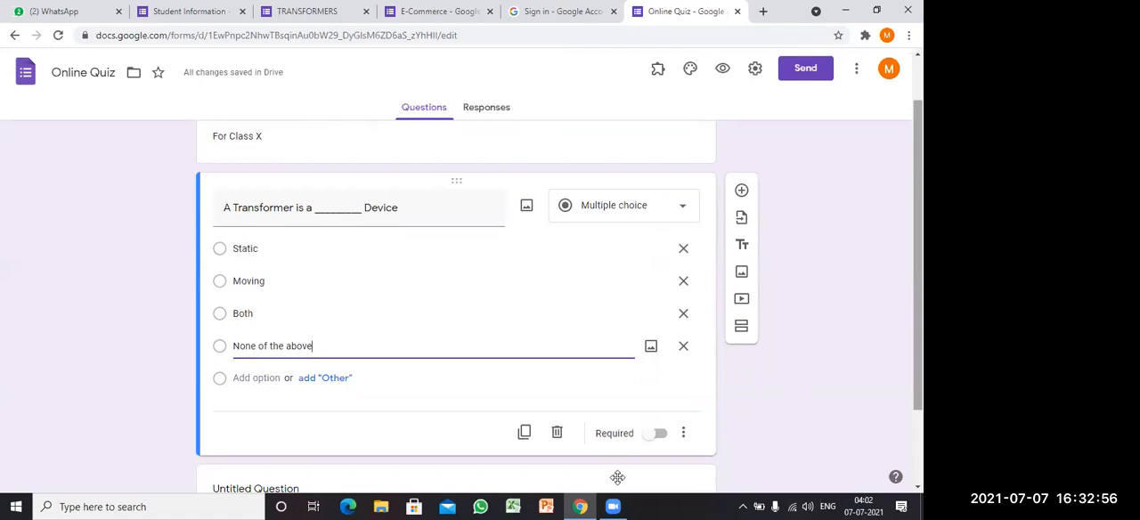
{"action": "left_click", "coordinate": [660, 434]}
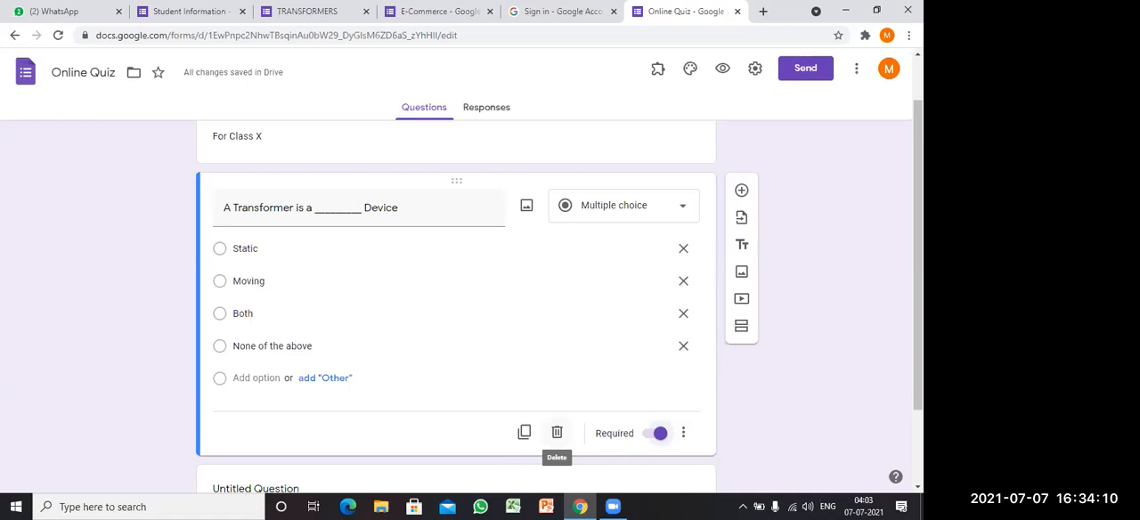
Step: Turn a copy of the transformer question into "The full form of LAN:" with first options "Local Area Network" and "Line Area Network"
{"action": "triple_click", "coordinate": [376, 323]}
{"action": "type", "text": "The full form of LAN:"}
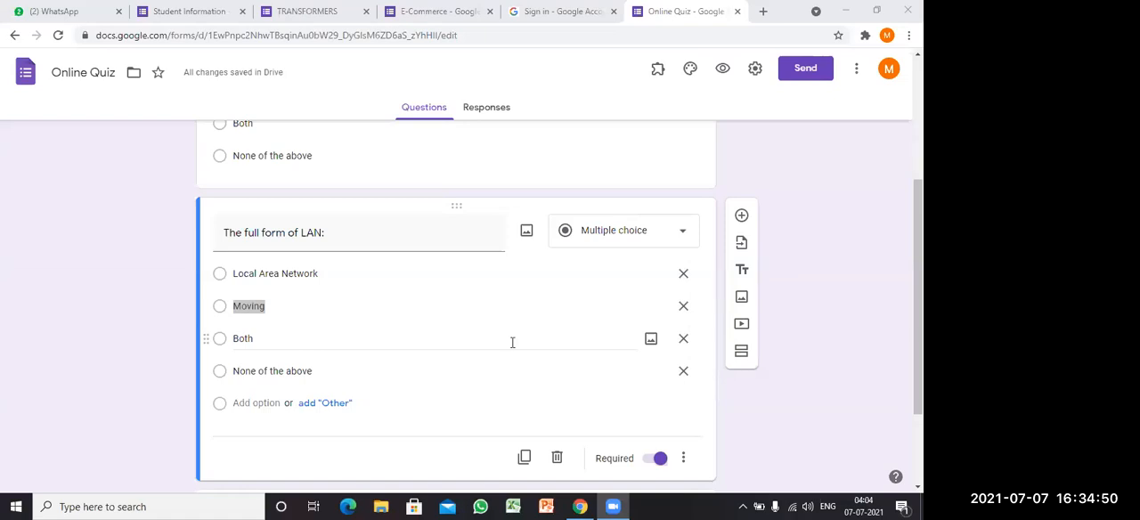
{"action": "left_click_drag", "start_coordinate": [919, 302], "coordinate": [918, 338]}
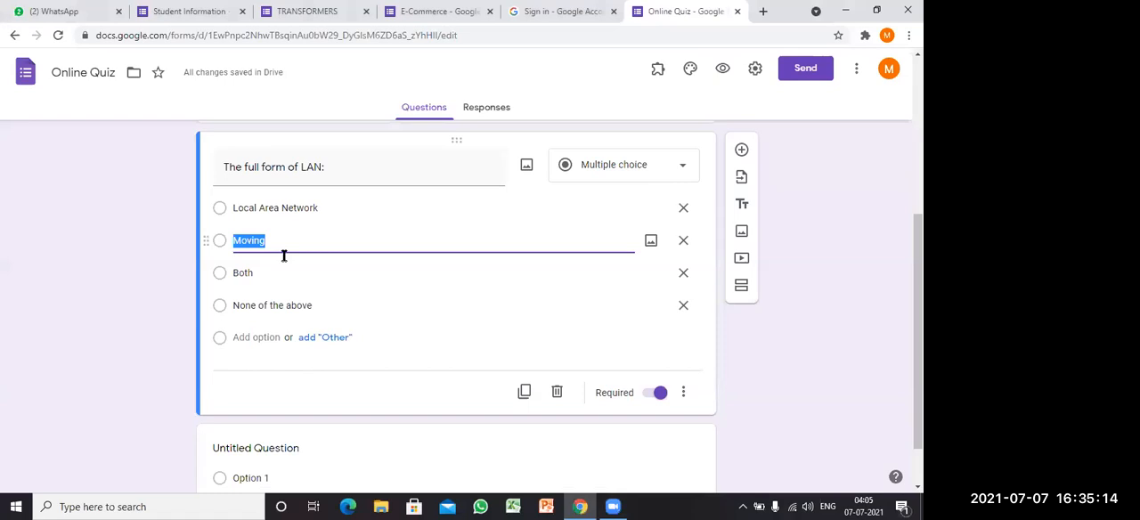
{"action": "type", "text": "Line"}
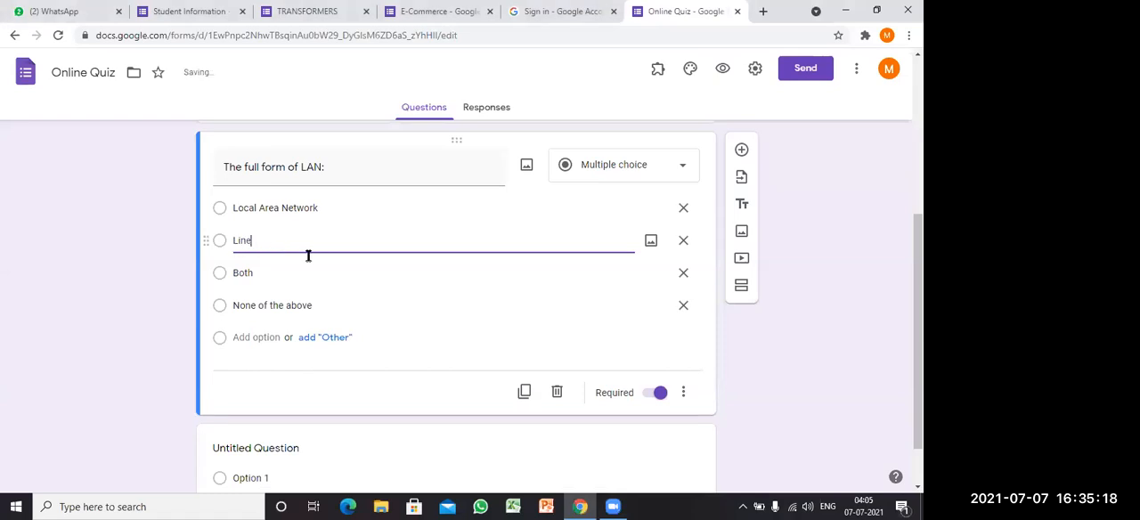
{"action": "type", "text": " Area Net"}
{"action": "type", "text": "work"}
{"action": "left_click", "coordinate": [270, 278]}
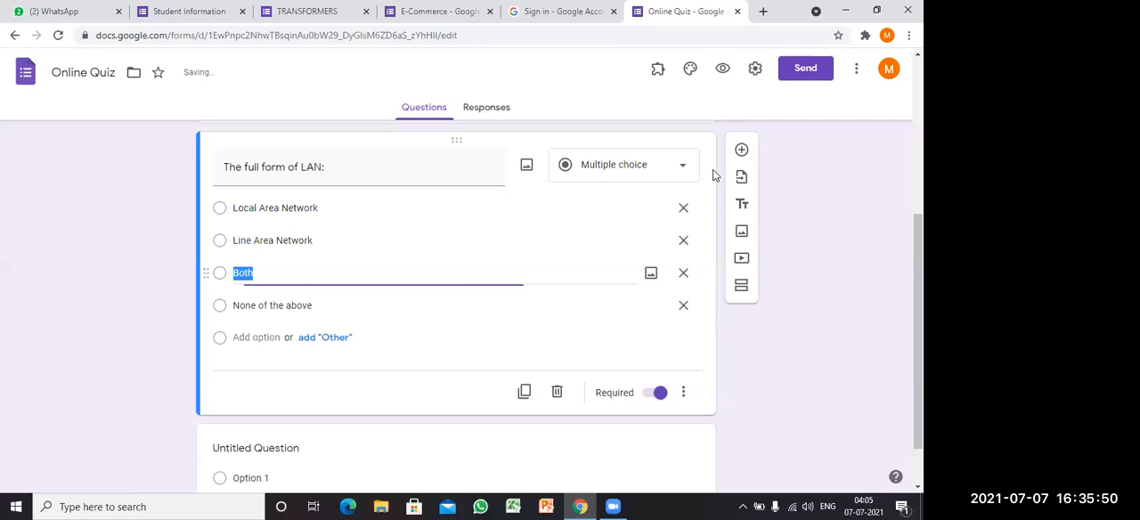
{"action": "scroll", "coordinate": [283, 338], "scroll_direction": "down", "scroll_amount": 1}
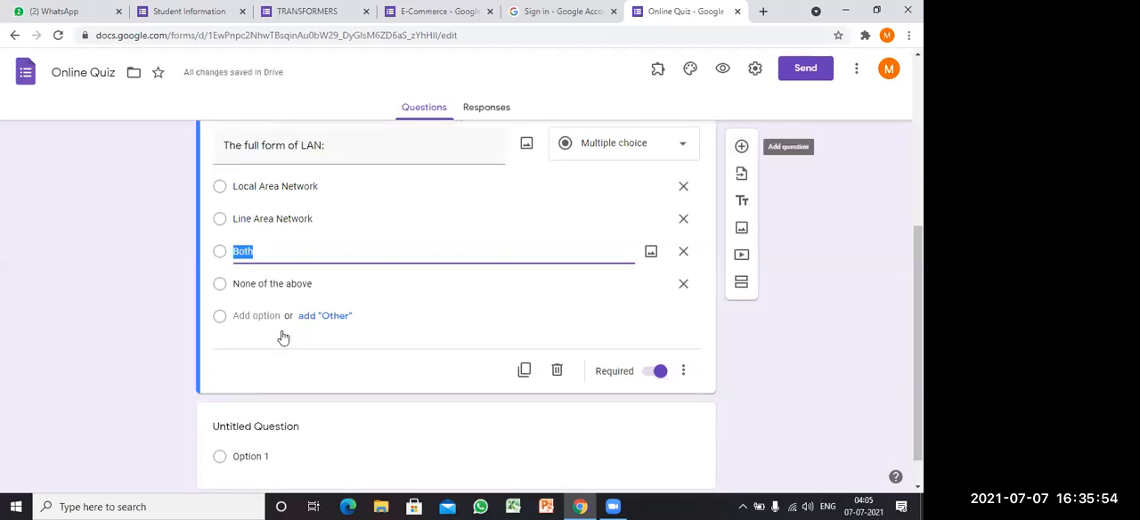
Step: Word the next blank question "What is the full form of MAN" and keep it as multiple choice
{"action": "left_click", "coordinate": [270, 346]}
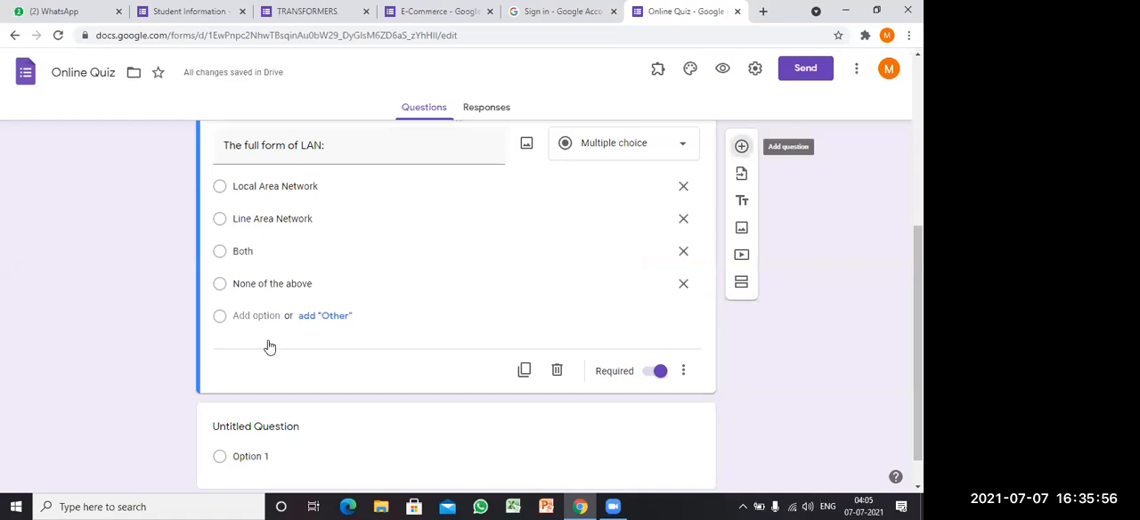
{"action": "type", "text": "What is the "}
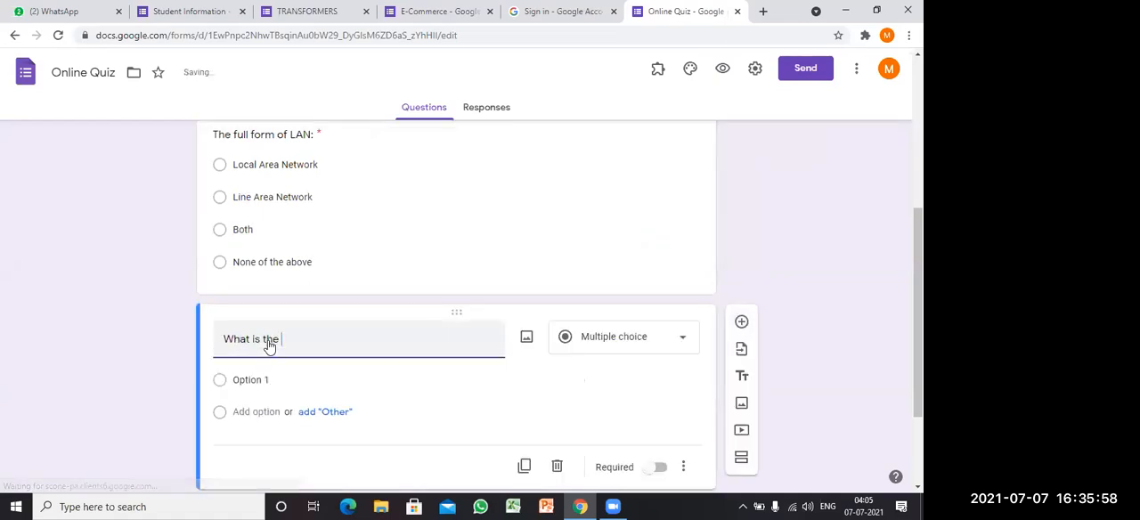
{"action": "type", "text": "full for"}
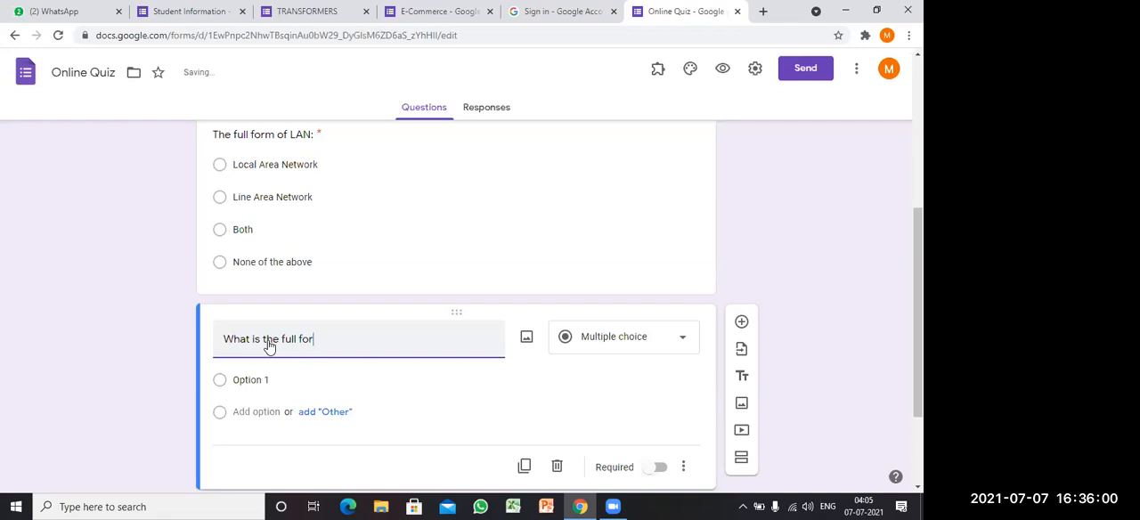
{"action": "type", "text": "m of MAN"}
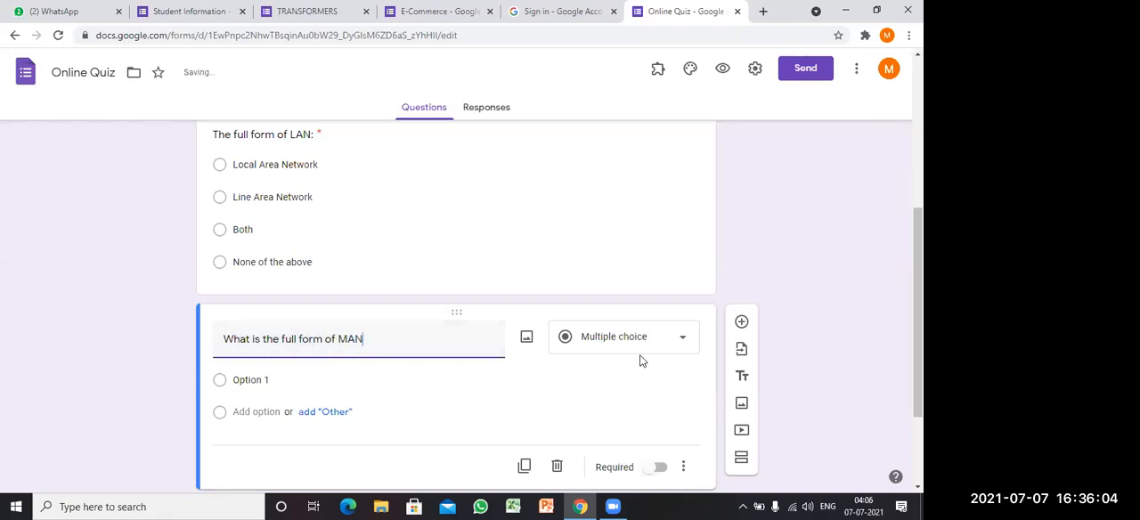
{"action": "left_click", "coordinate": [674, 343]}
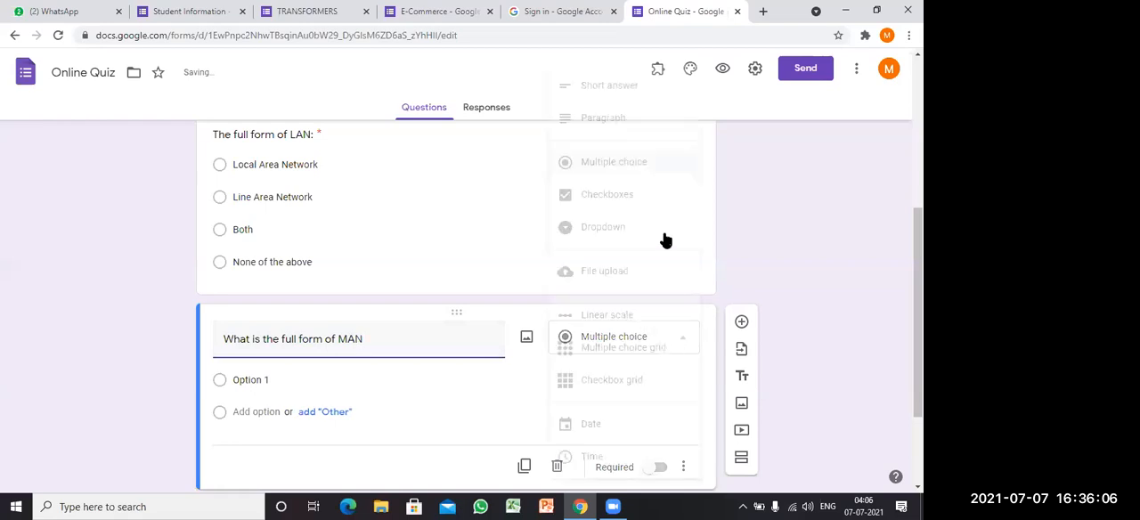
{"action": "left_click", "coordinate": [615, 165]}
Step: Name the first option of the MAN question "Metropolitan Area Network"
{"action": "left_click", "coordinate": [267, 380]}
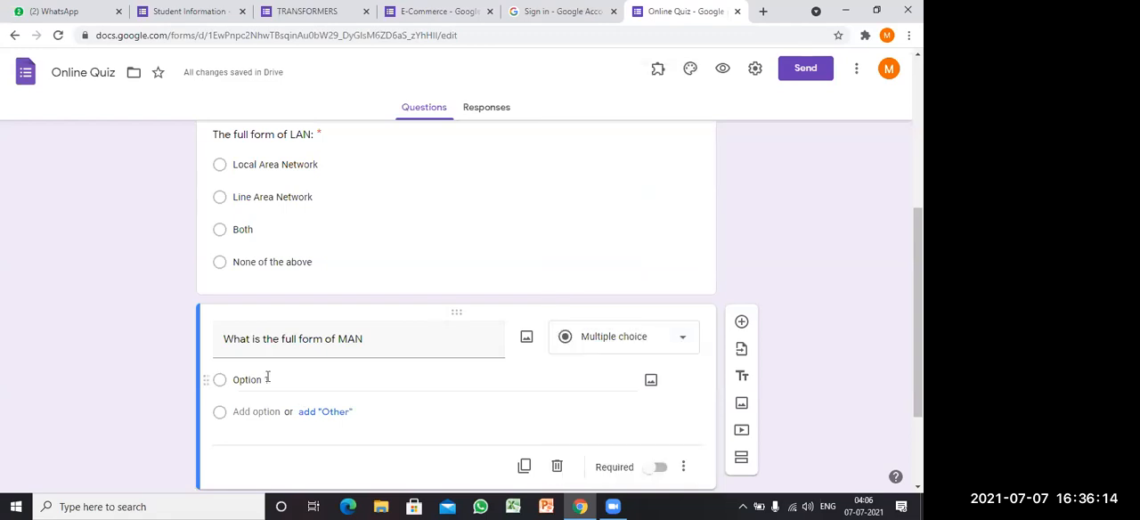
{"action": "type", "text": "Metropolitan Area"}
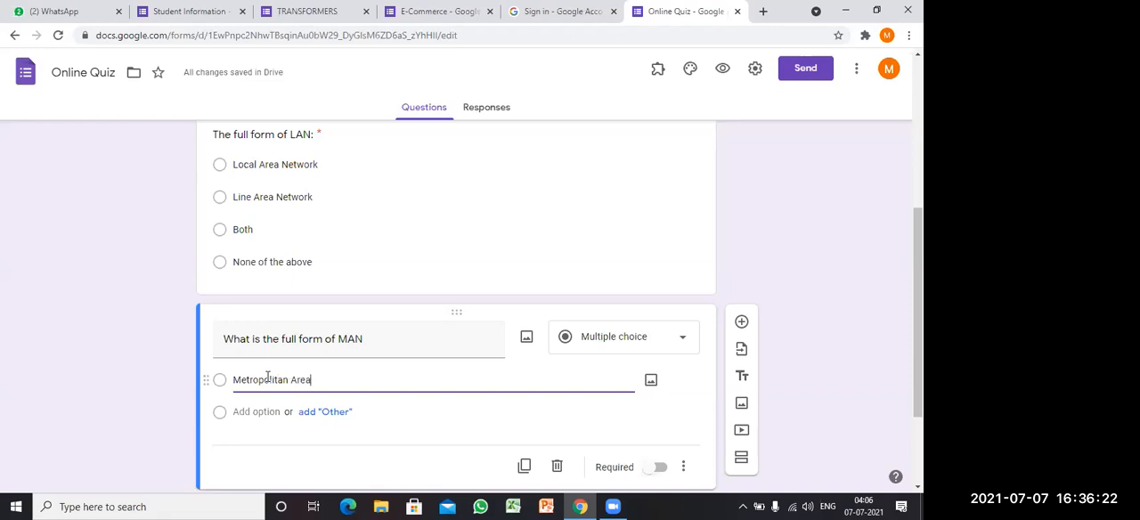
{"action": "type", "text": " Network"}
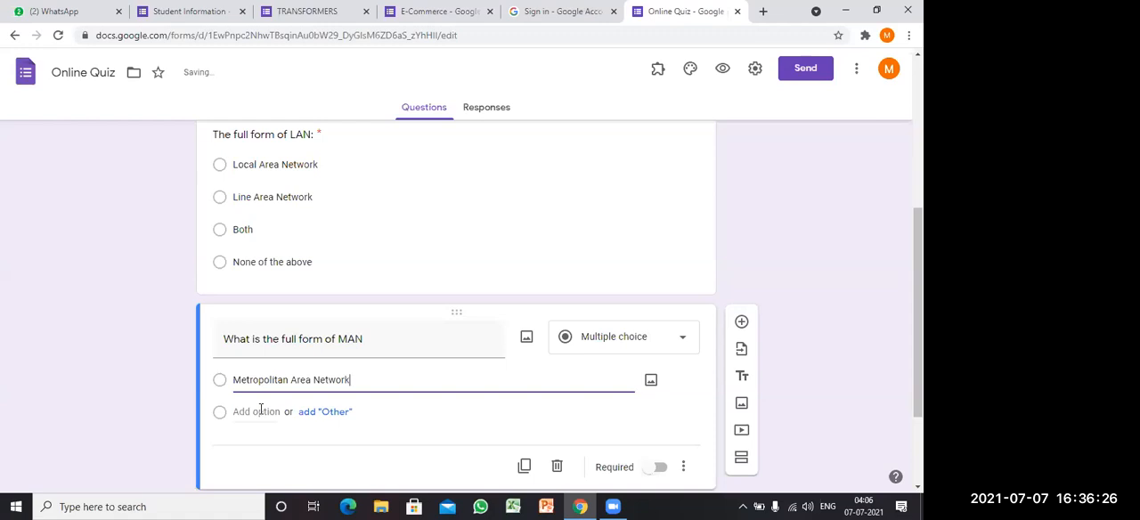
Step: Add "Manage Area Network" as the second option of the MAN question
{"action": "left_click", "coordinate": [260, 412]}
{"action": "type", "text": "M"}
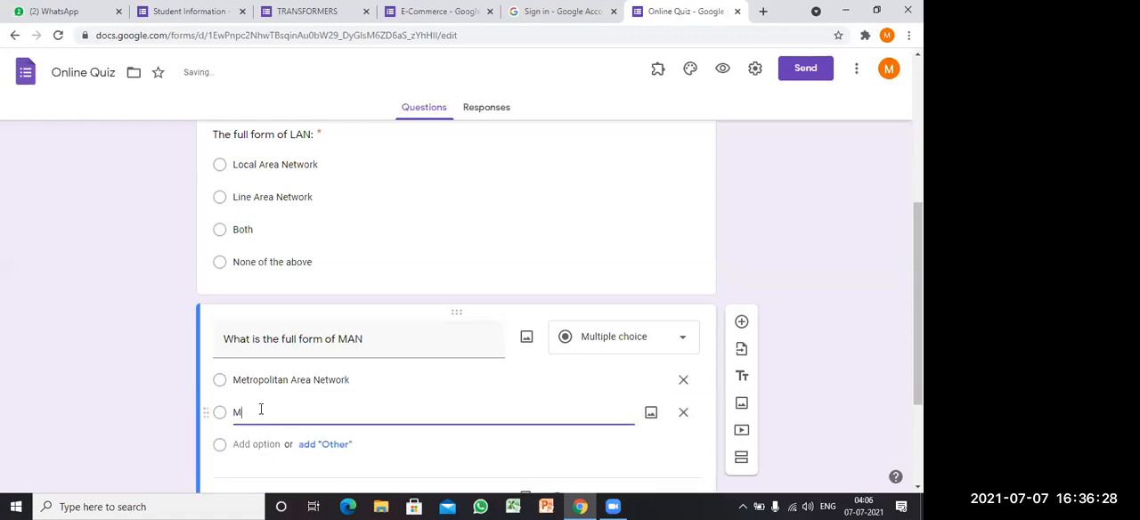
{"action": "type", "text": "anal"}
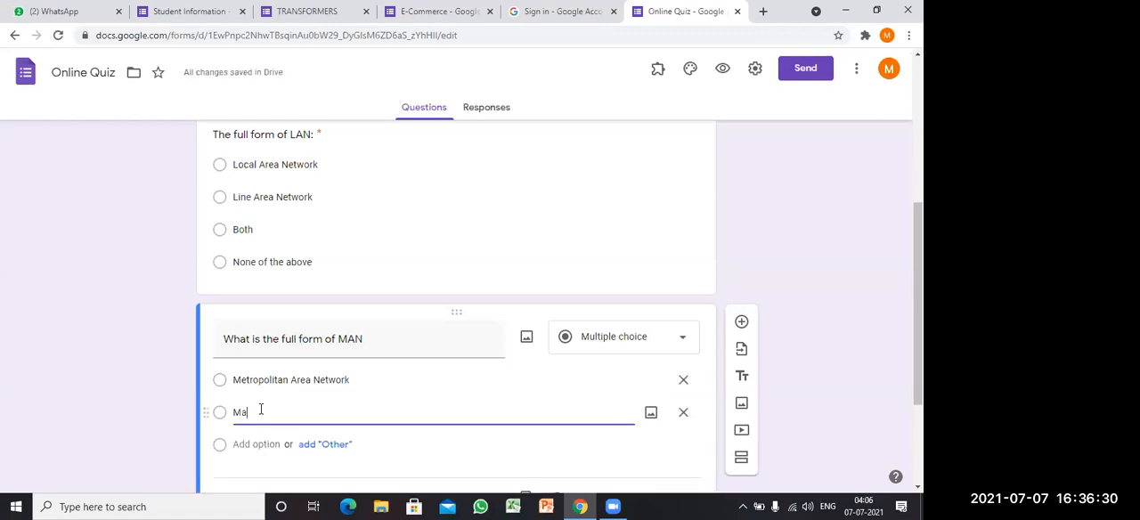
{"action": "key", "text": "BackSpace"}
{"action": "type", "text": "ge Area Network"}
Step: Add "Both" and "None" as the third and fourth options of the MAN question
{"action": "left_click", "coordinate": [265, 444]}
{"action": "type", "text": "Both"}
{"action": "key", "text": "Tab"}
{"action": "key", "text": "Tab"}
{"action": "key", "text": "Tab"}
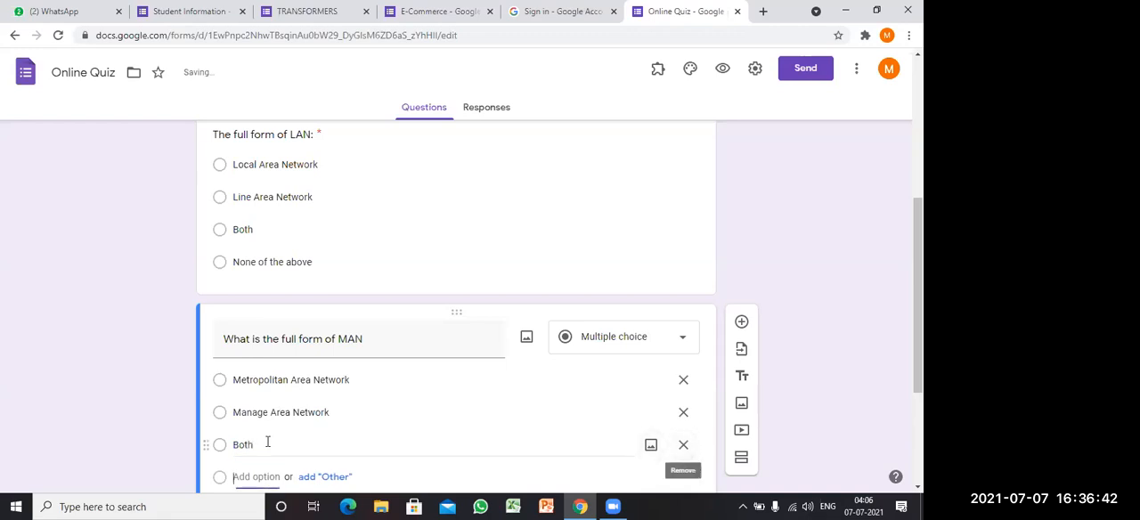
{"action": "type", "text": "None"}
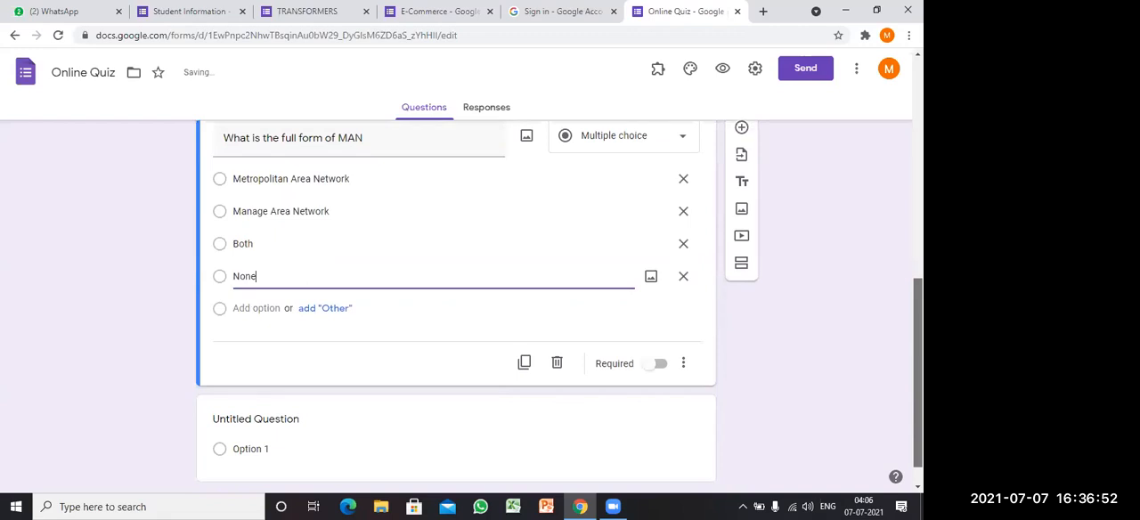
Step: Delete the leftover untitled question below the MAN question
{"action": "scroll", "coordinate": [434, 378], "scroll_direction": "down", "scroll_amount": 1}
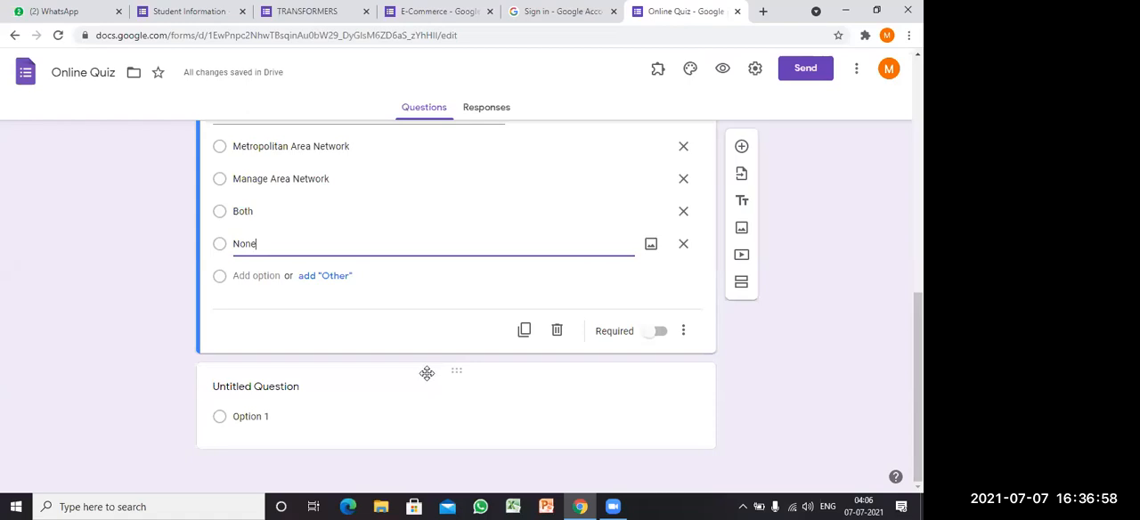
{"action": "left_click", "coordinate": [427, 378]}
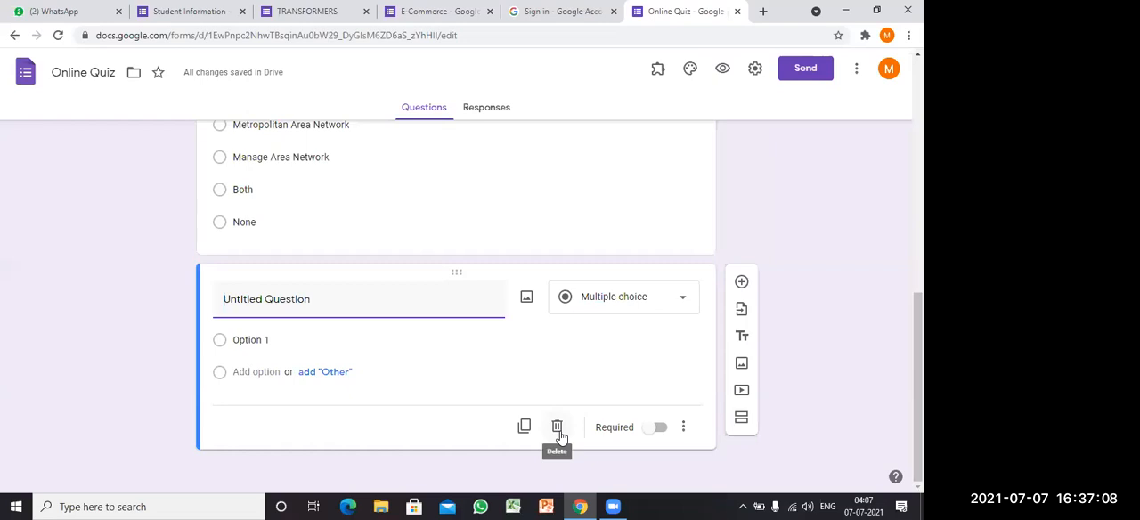
{"action": "left_click", "coordinate": [557, 430]}
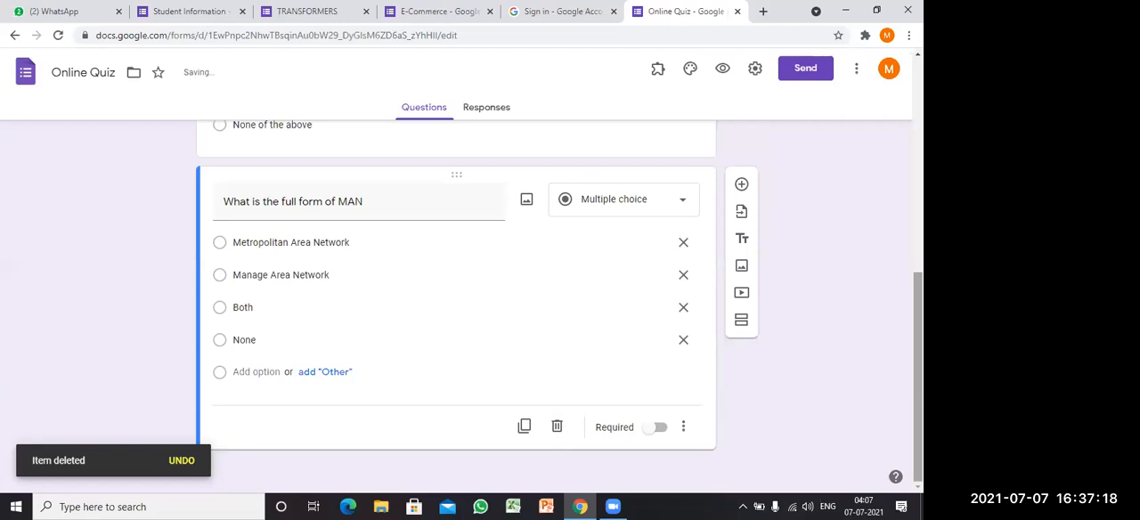
Step: Review the quiz's heading, questions and options, and look through the question types offered for the MAN question
{"action": "scroll", "coordinate": [456, 303], "scroll_direction": "up", "scroll_amount": 4}
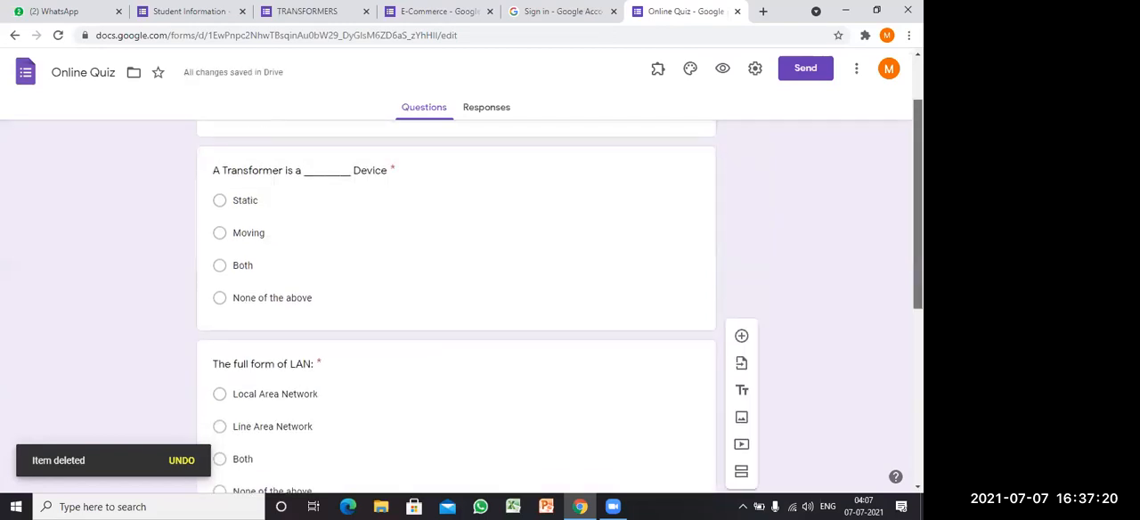
{"action": "scroll", "coordinate": [456, 302], "scroll_direction": "up", "scroll_amount": 1}
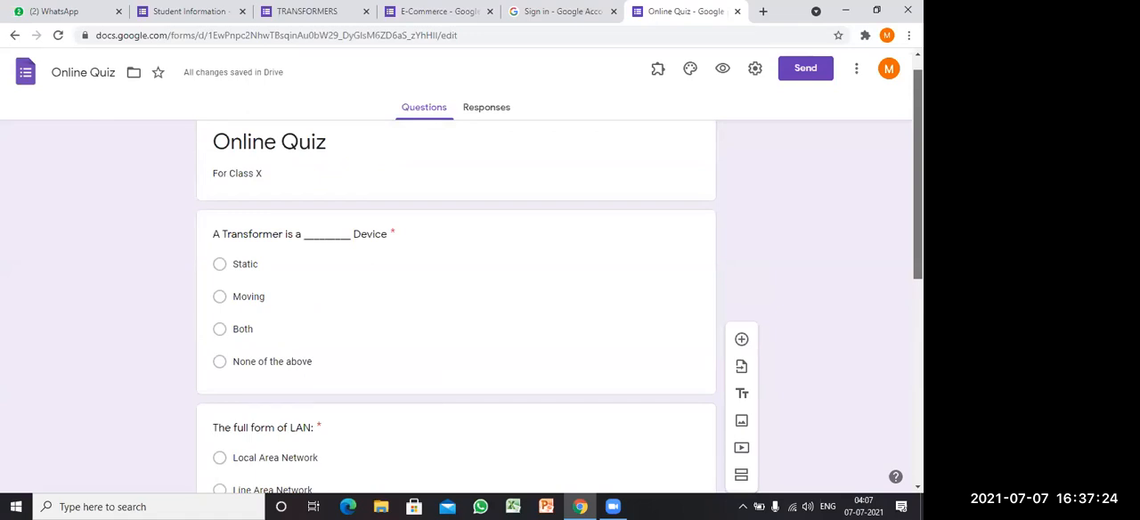
{"action": "scroll", "coordinate": [456, 302], "scroll_direction": "down", "scroll_amount": 1}
{"action": "scroll", "coordinate": [456, 303], "scroll_direction": "down", "scroll_amount": 1}
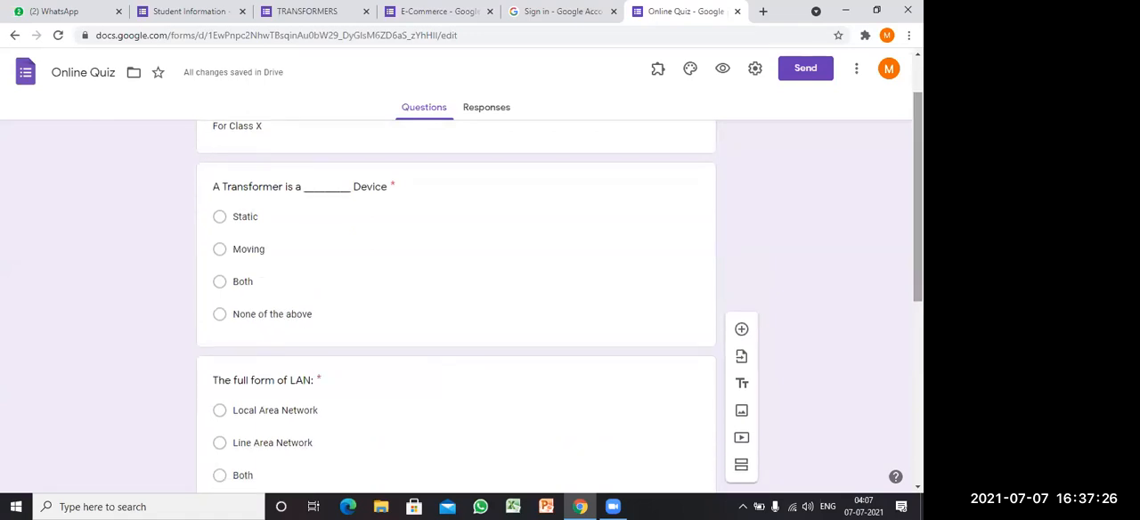
{"action": "scroll", "coordinate": [456, 303], "scroll_direction": "down", "scroll_amount": 1}
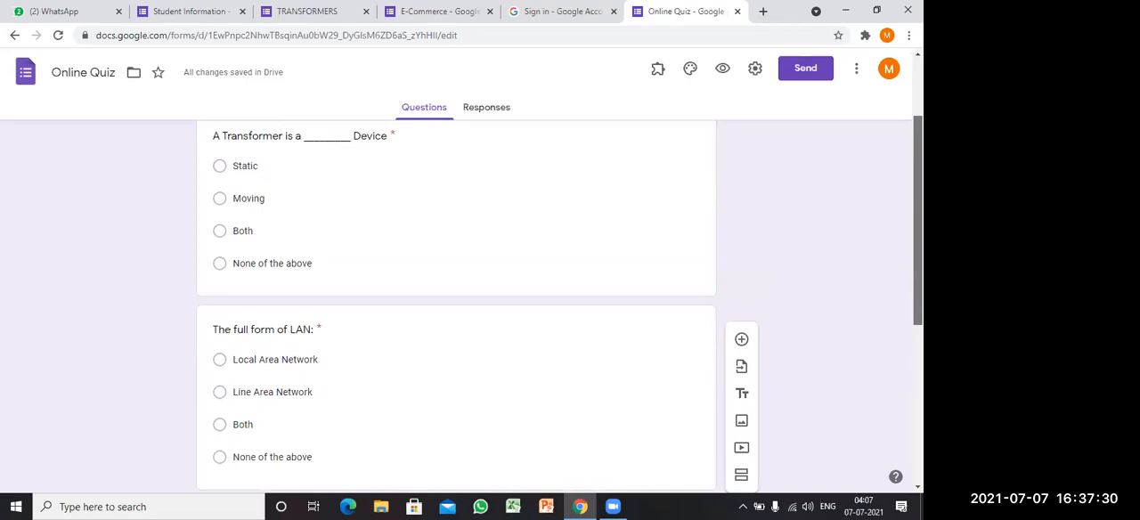
{"action": "scroll", "coordinate": [456, 306], "scroll_direction": "down", "scroll_amount": 1}
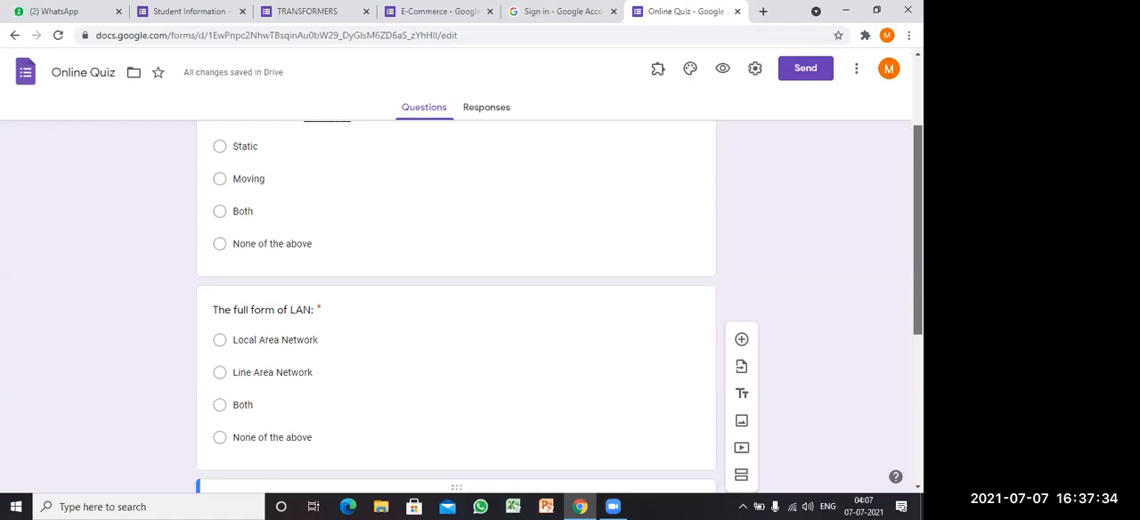
{"action": "scroll", "coordinate": [854, 383], "scroll_direction": "down", "scroll_amount": 4}
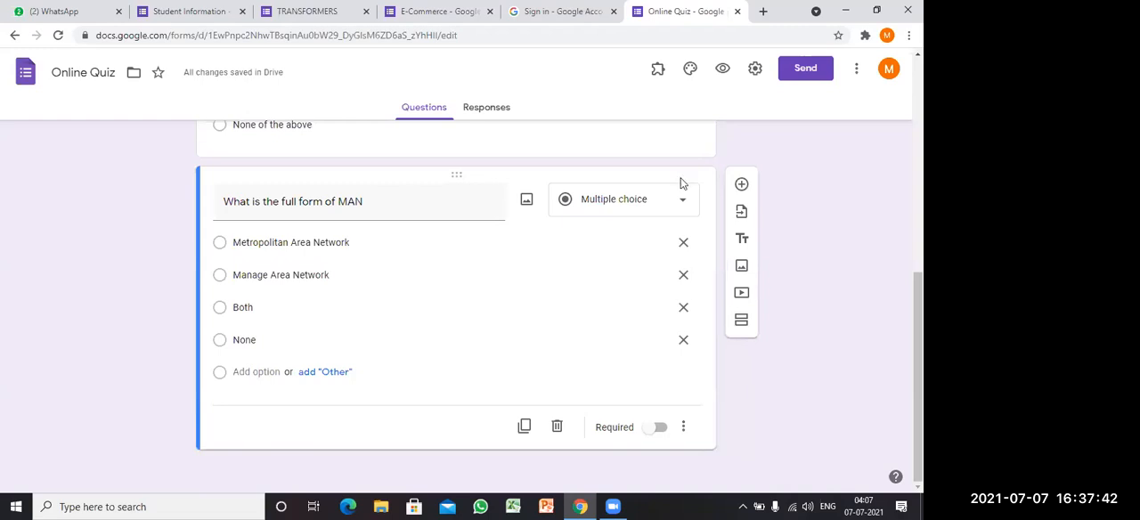
{"action": "left_click", "coordinate": [681, 209]}
{"action": "left_click", "coordinate": [802, 255]}
{"action": "left_click", "coordinate": [671, 207]}
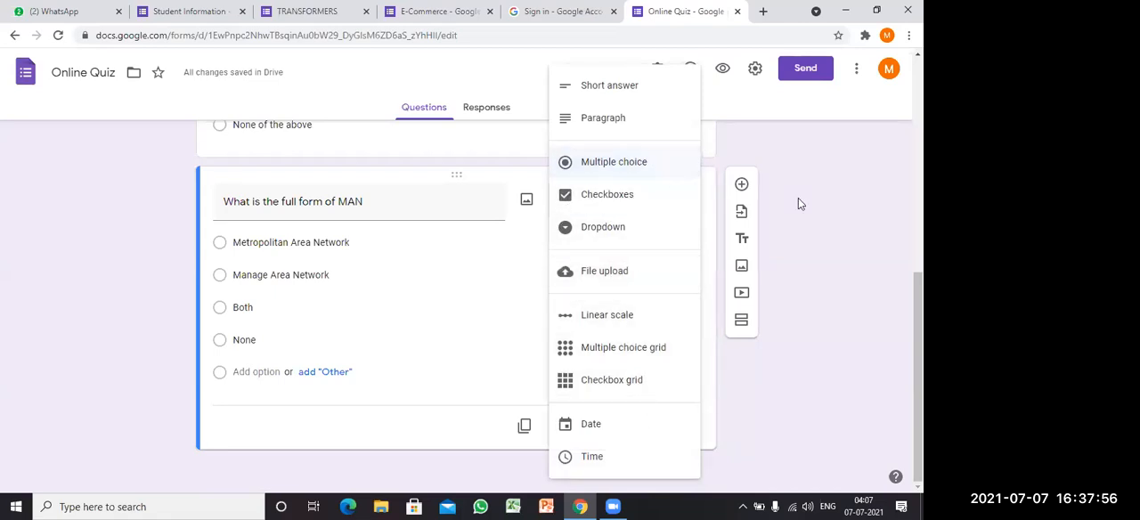
{"action": "left_click", "coordinate": [920, 365]}
{"action": "left_click_drag", "start_coordinate": [920, 365], "coordinate": [920, 200]}
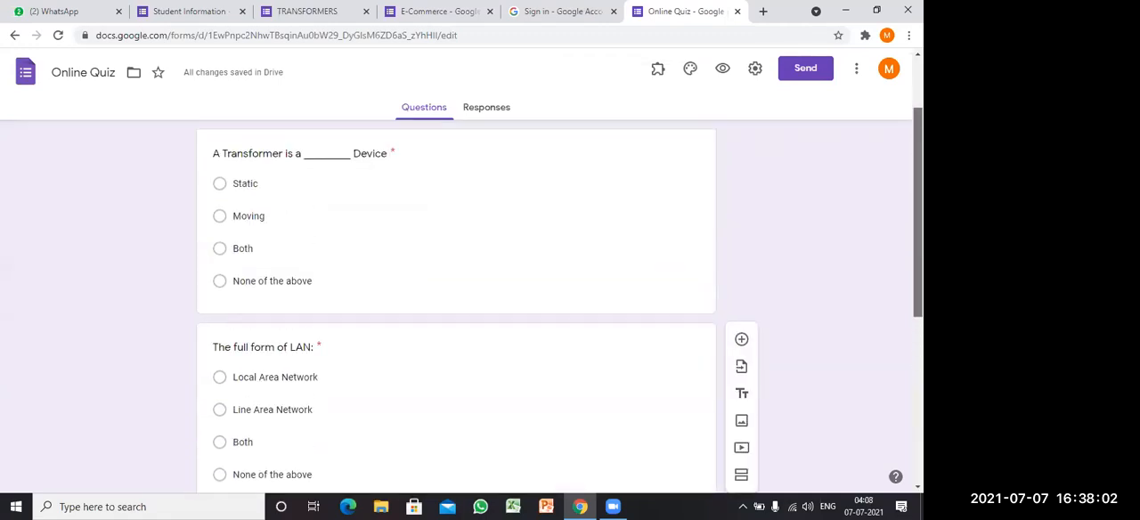
{"action": "left_click_drag", "start_coordinate": [917, 212], "coordinate": [917, 177]}
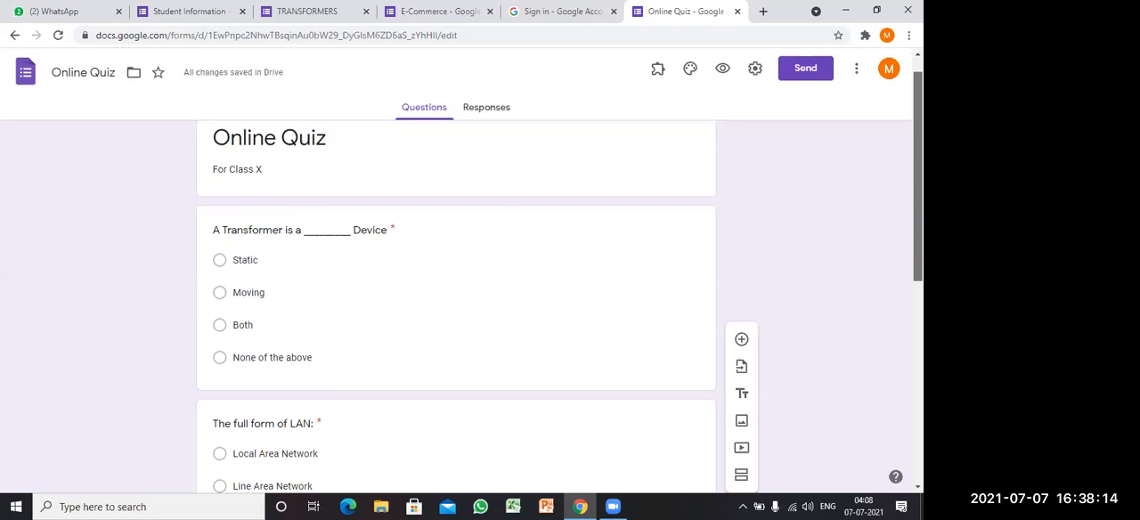
{"action": "scroll", "coordinate": [675, 209], "scroll_direction": "up", "scroll_amount": 2}
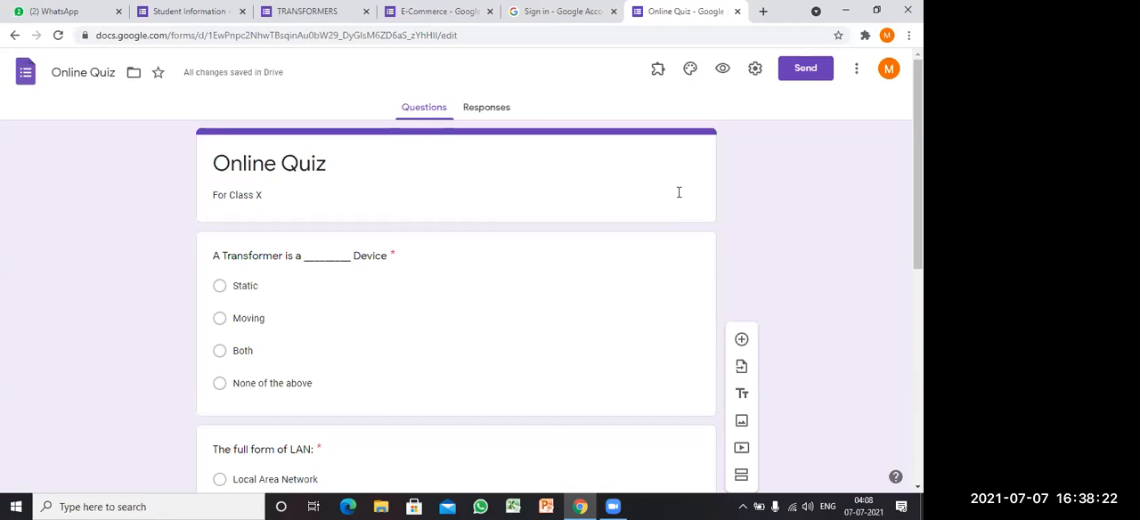
Step: Turn the form into a quiz in its settings and bring up the grade release and respondent visibility options
{"action": "left_click", "coordinate": [755, 69]}
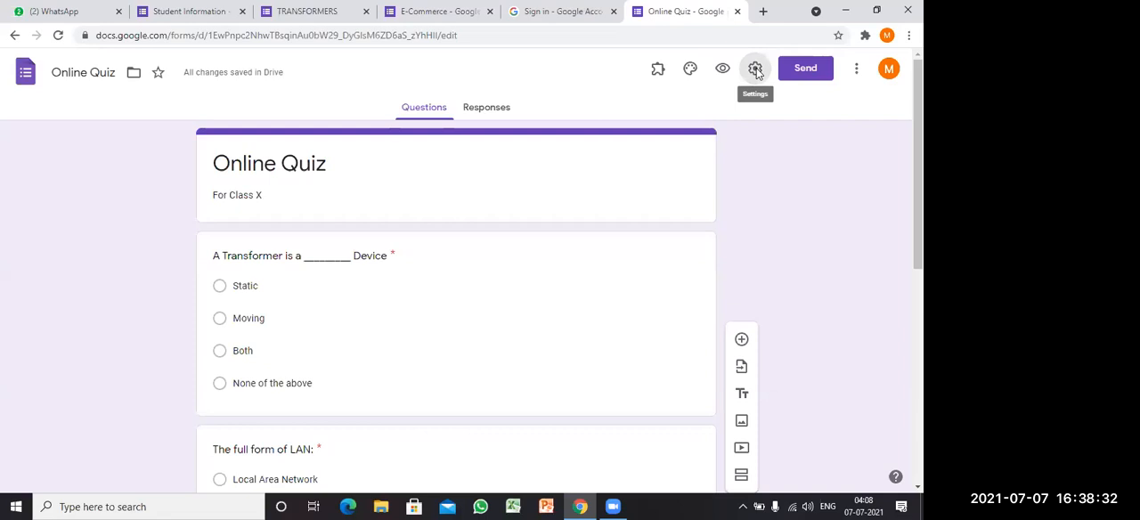
{"action": "left_click", "coordinate": [756, 69]}
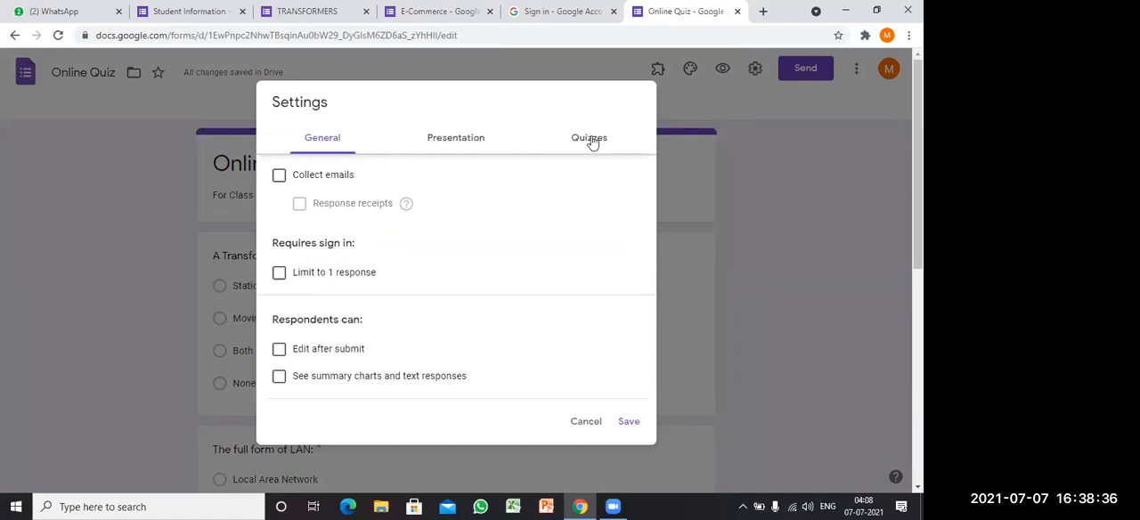
{"action": "left_click", "coordinate": [590, 140]}
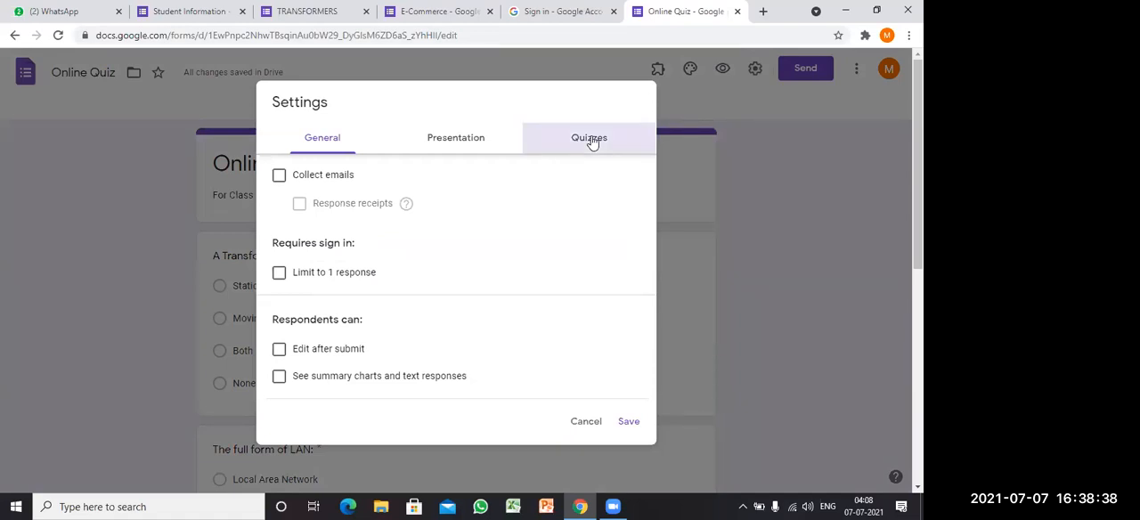
{"action": "left_click", "coordinate": [591, 139]}
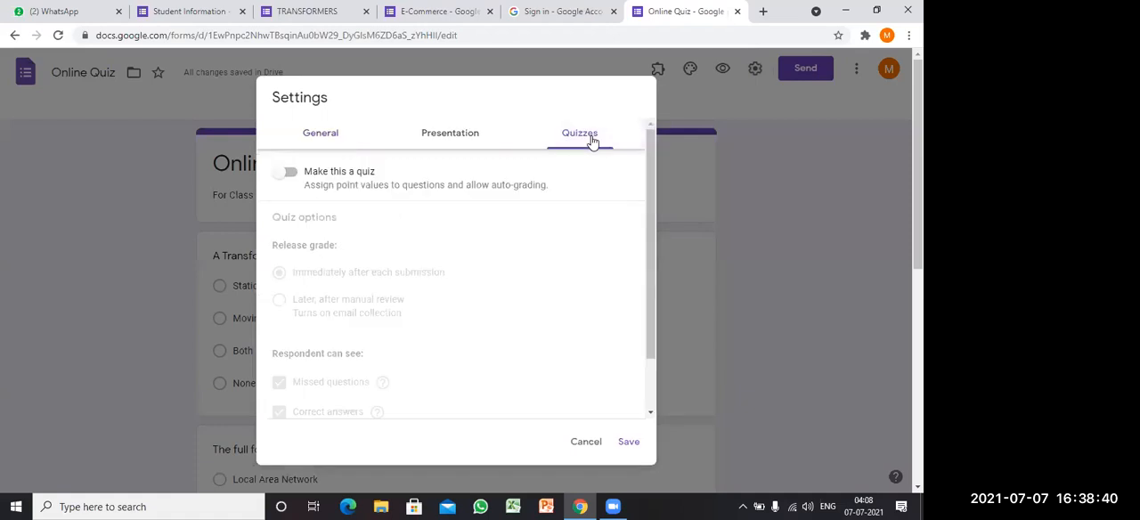
{"action": "left_click", "coordinate": [291, 174]}
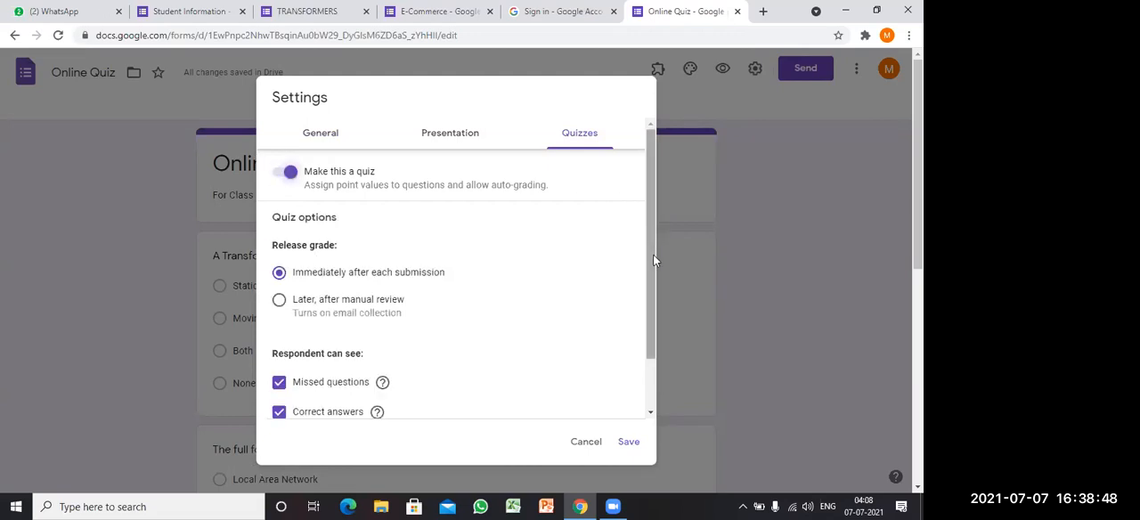
{"action": "scroll", "coordinate": [534, 260], "scroll_direction": "down", "scroll_amount": 2}
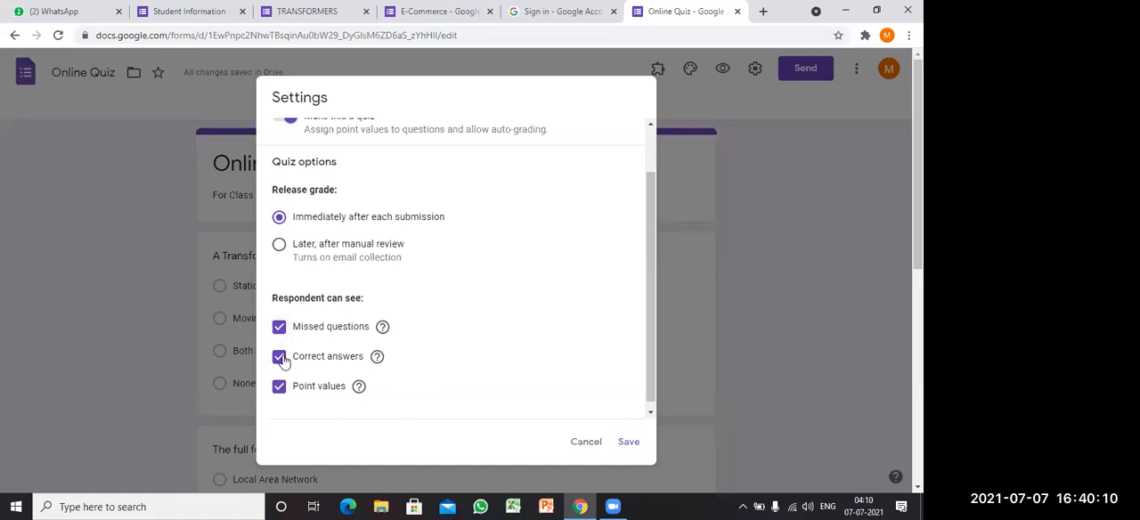
Step: Save the quiz settings with grades released immediately after each submission and missed questions, correct answers and point values shown to respondents
{"action": "left_click", "coordinate": [628, 443]}
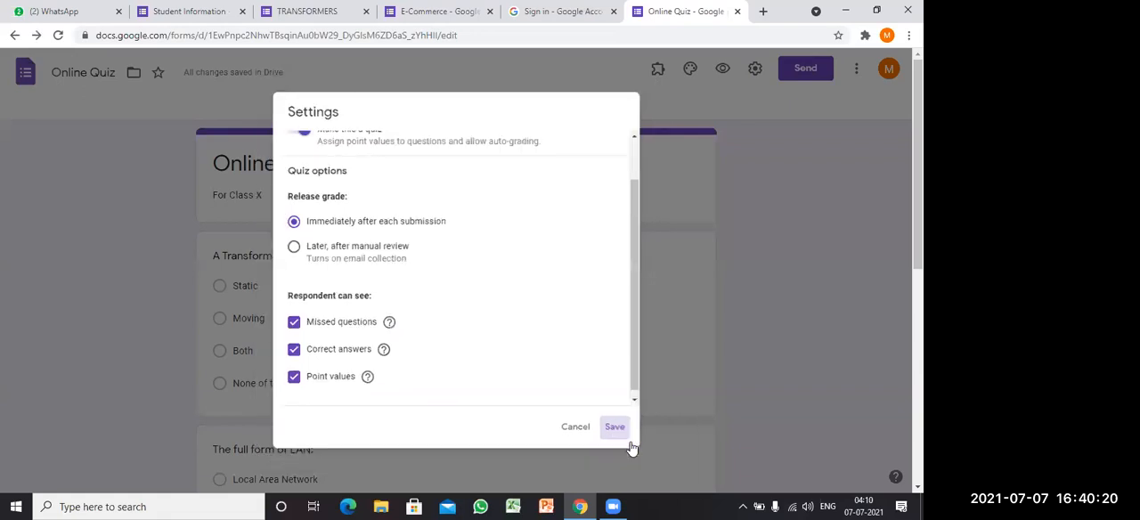
{"action": "left_click", "coordinate": [626, 440]}
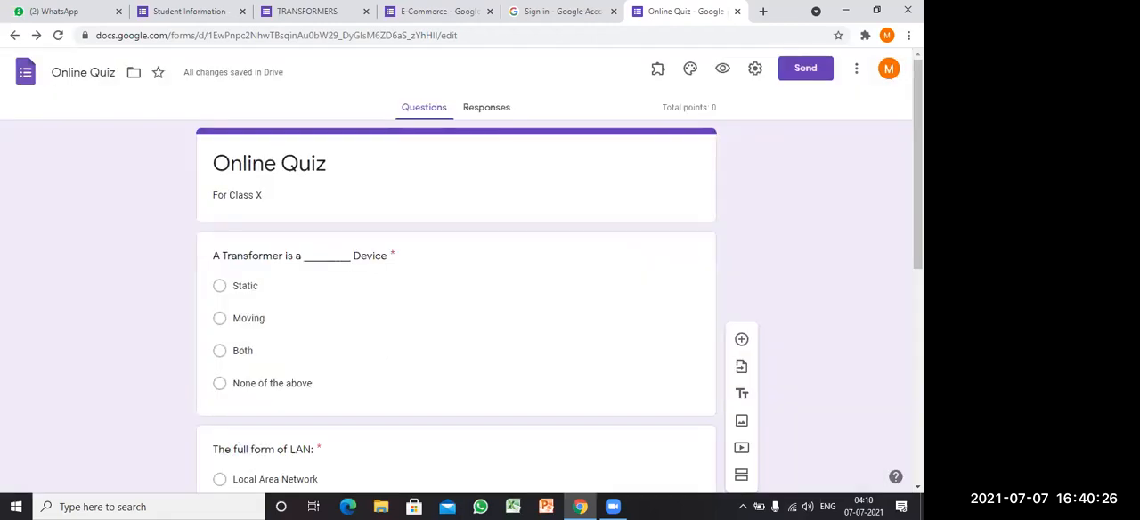
Step: Preview the quiz as respondents see it, look through all its questions, and return to editing
{"action": "left_click", "coordinate": [725, 75]}
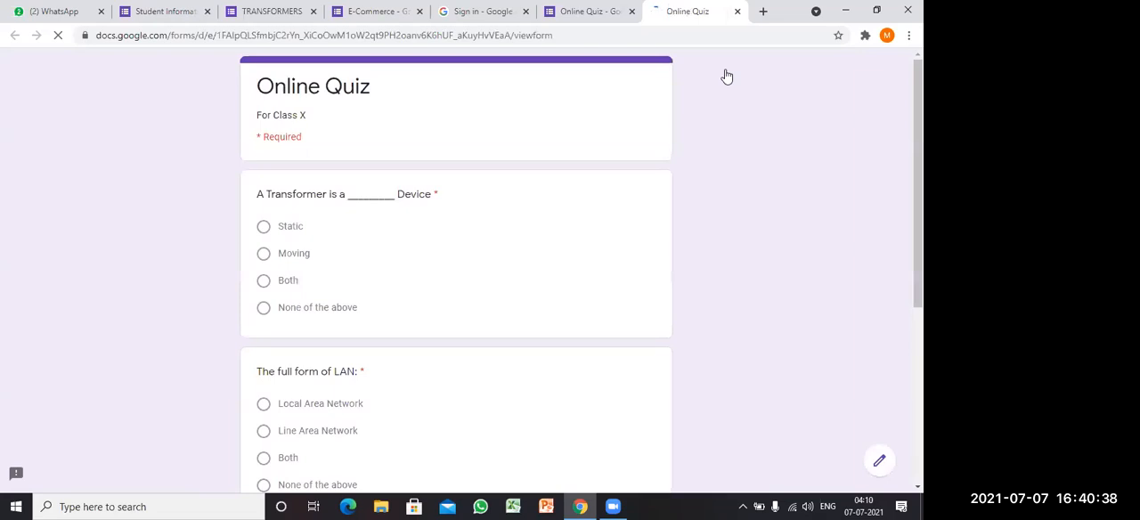
{"action": "left_click_drag", "start_coordinate": [919, 105], "coordinate": [919, 265]}
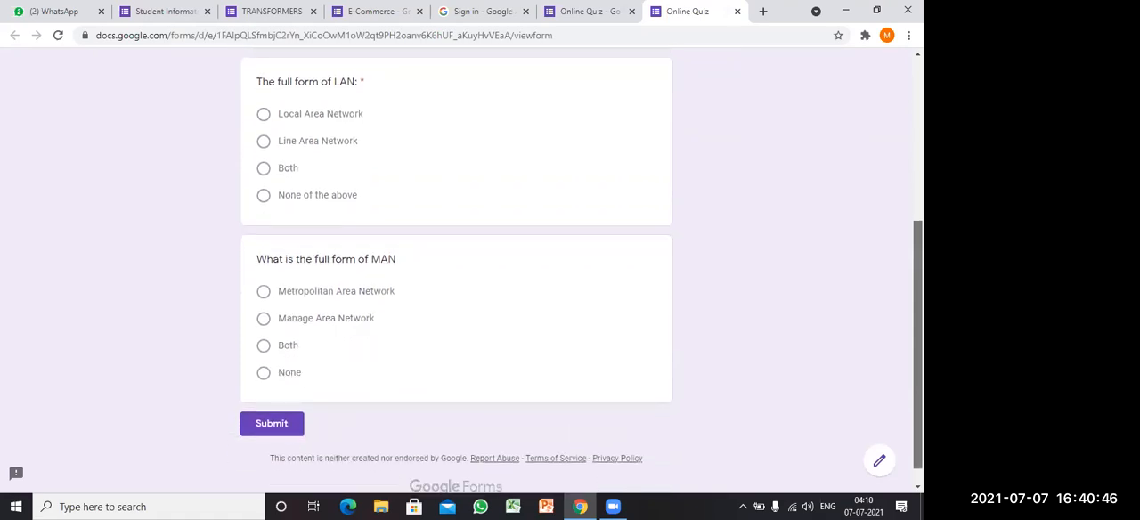
{"action": "scroll", "coordinate": [807, 101], "scroll_direction": "up", "scroll_amount": 3}
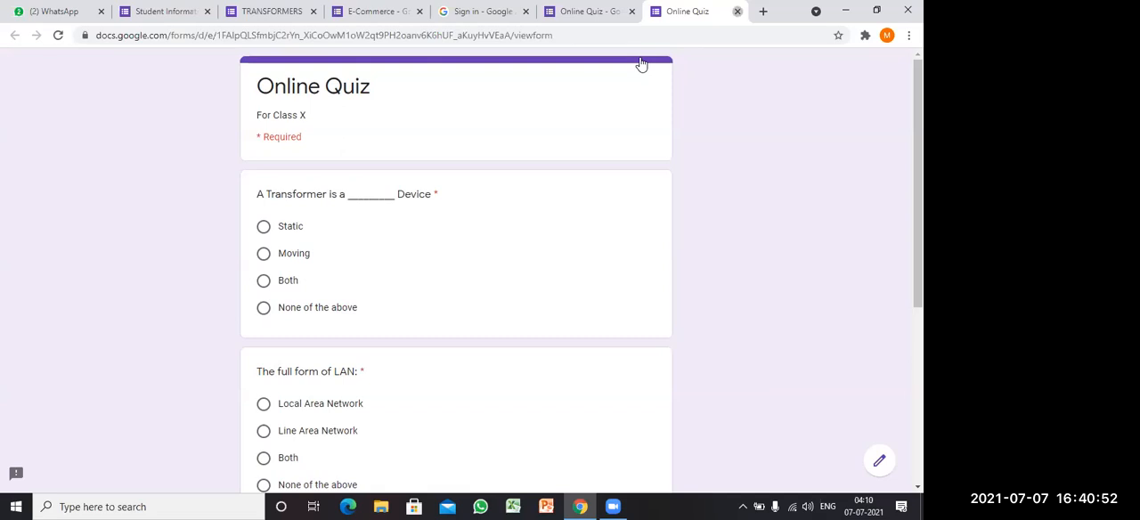
{"action": "key", "text": "ctrl+w"}
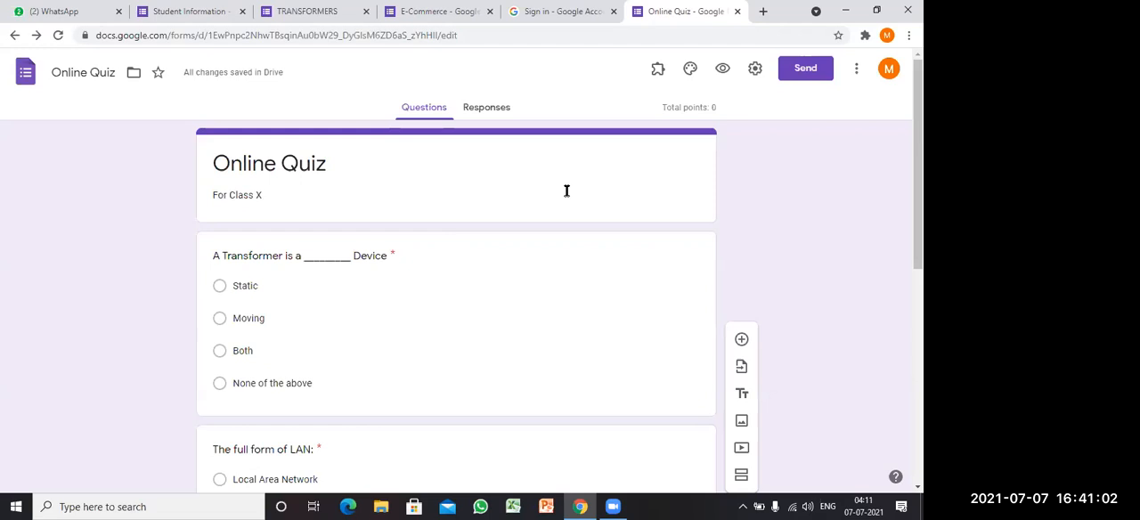
Step: Set the Transformer question's answer key to "Static", worth 1 point
{"action": "left_click", "coordinate": [389, 316]}
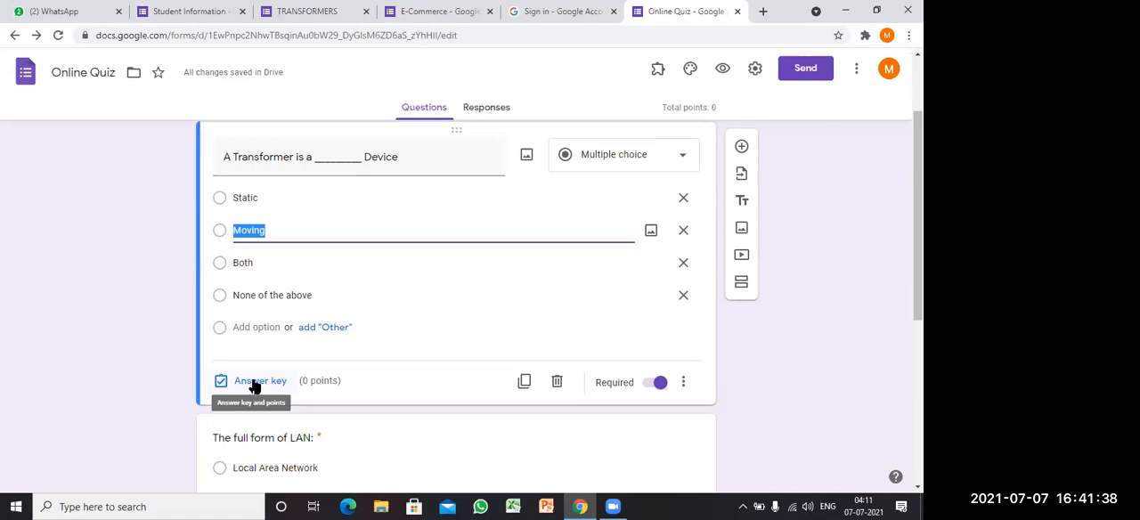
{"action": "left_click", "coordinate": [254, 383]}
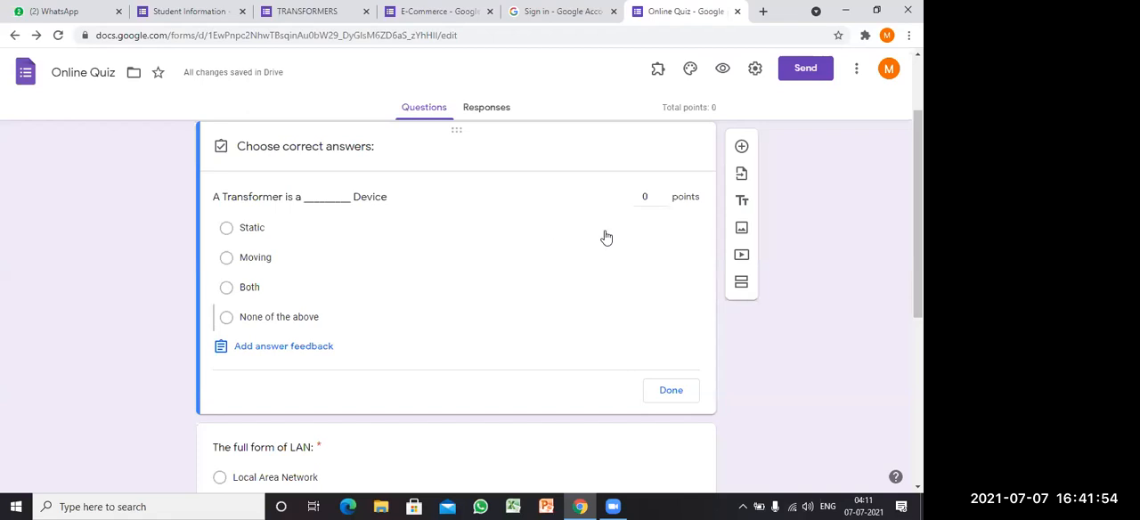
{"action": "left_click", "coordinate": [488, 235]}
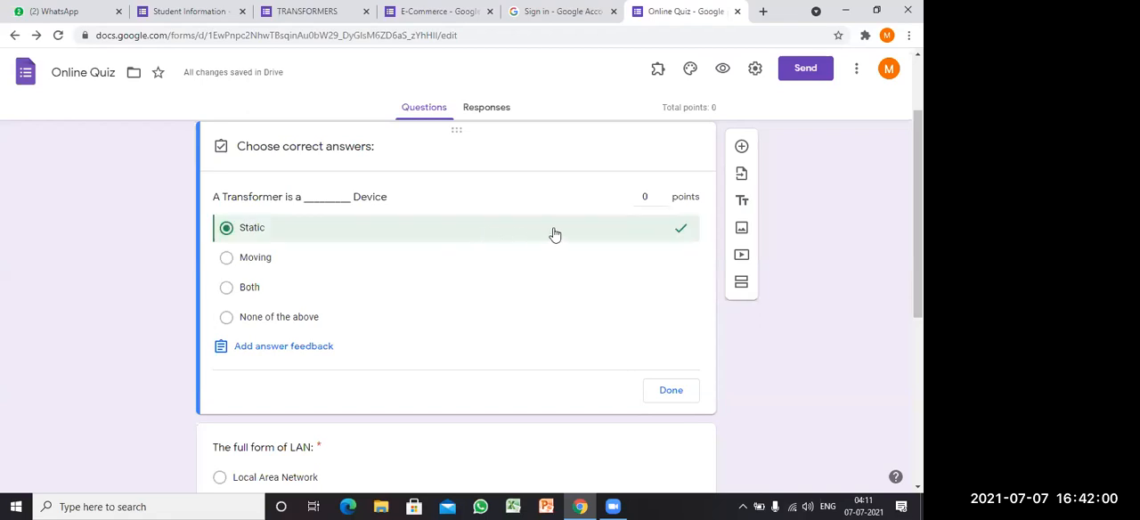
{"action": "left_click", "coordinate": [661, 194]}
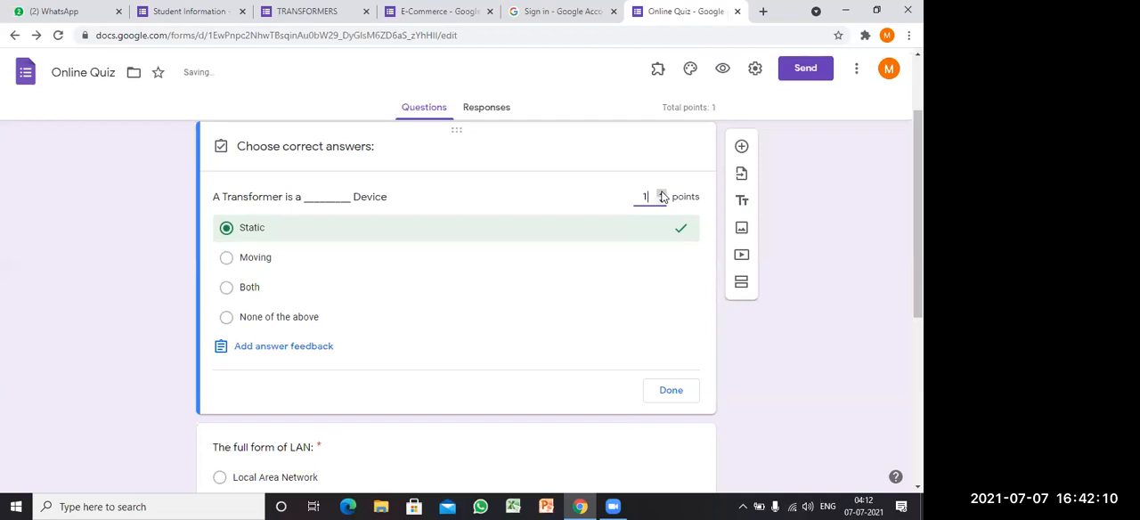
{"action": "left_click", "coordinate": [670, 400]}
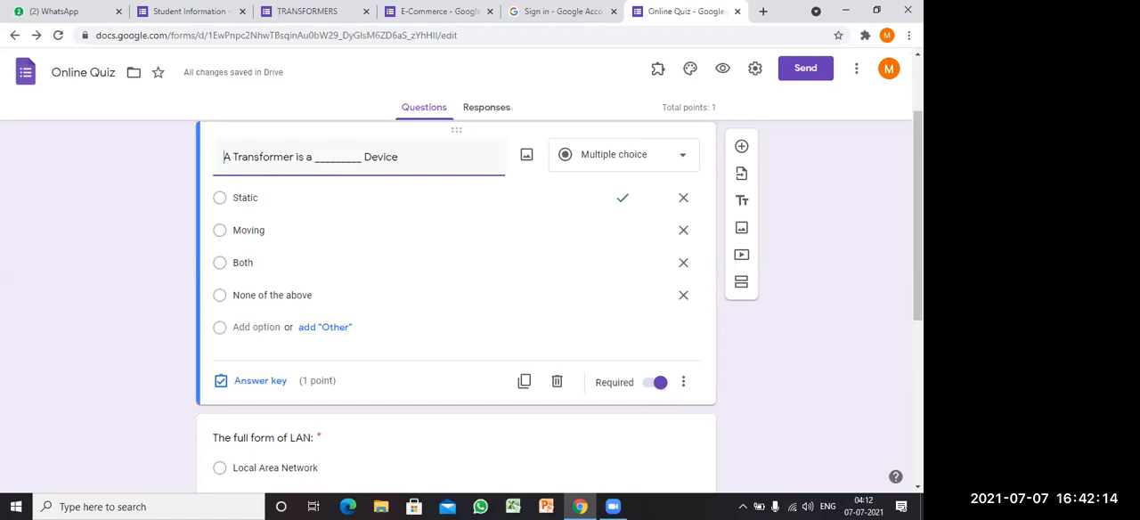
Step: Set the LAN question's answer key to "Local Area Network", worth 1 point
{"action": "left_click_drag", "start_coordinate": [918, 222], "coordinate": [918, 286]}
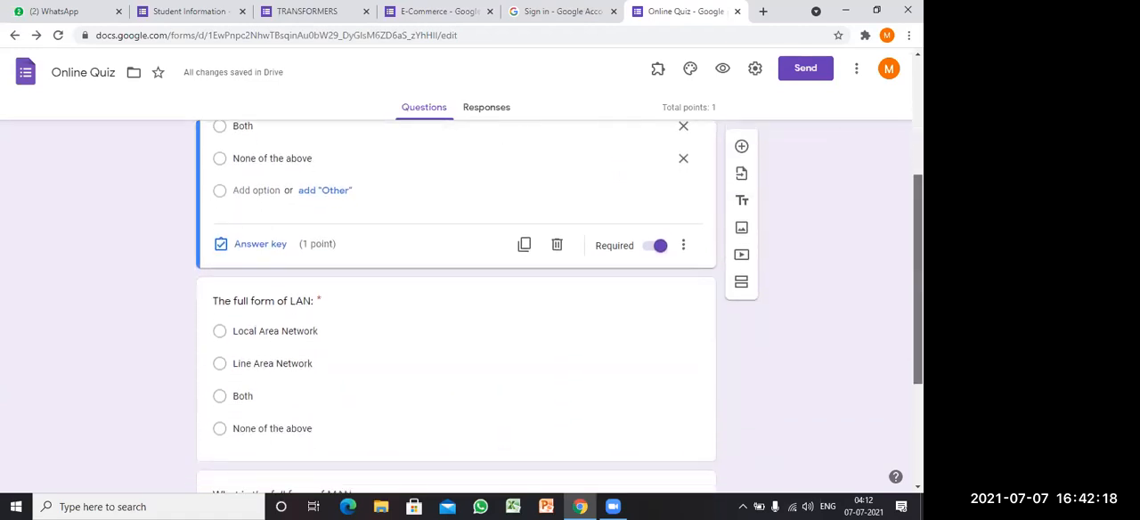
{"action": "scroll", "coordinate": [456, 312], "scroll_direction": "down", "scroll_amount": 2}
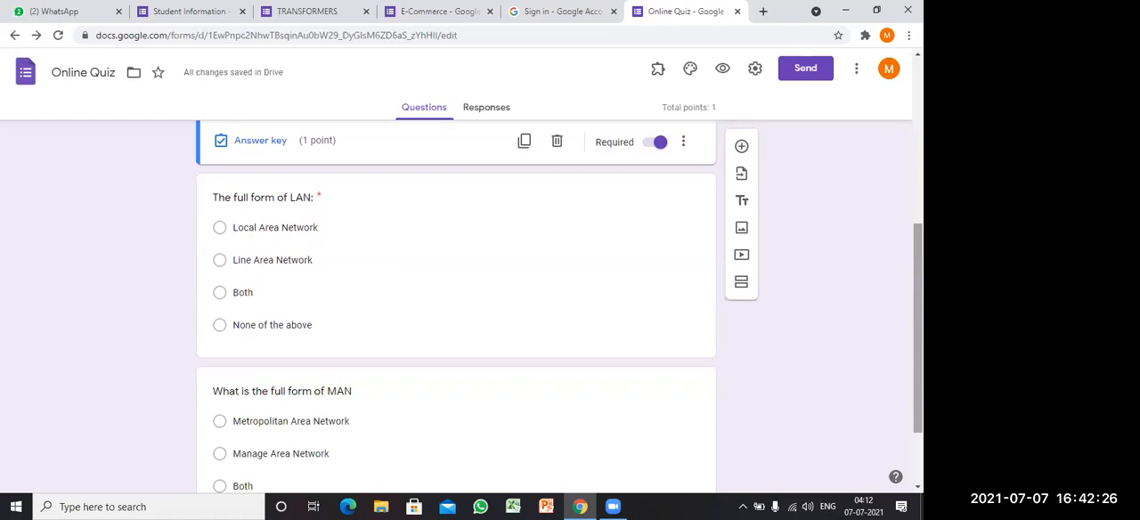
{"action": "left_click", "coordinate": [415, 263]}
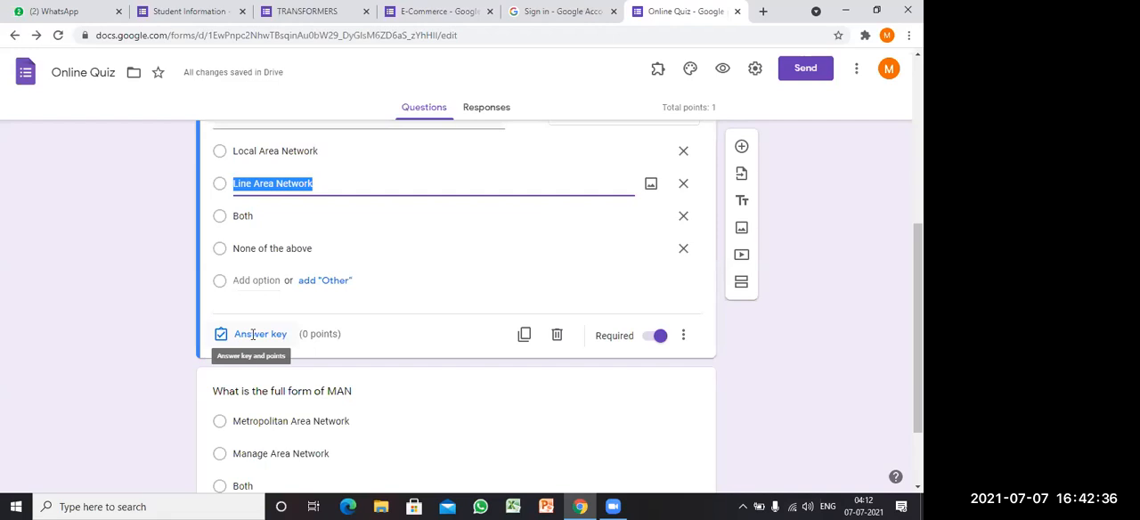
{"action": "left_click", "coordinate": [254, 334]}
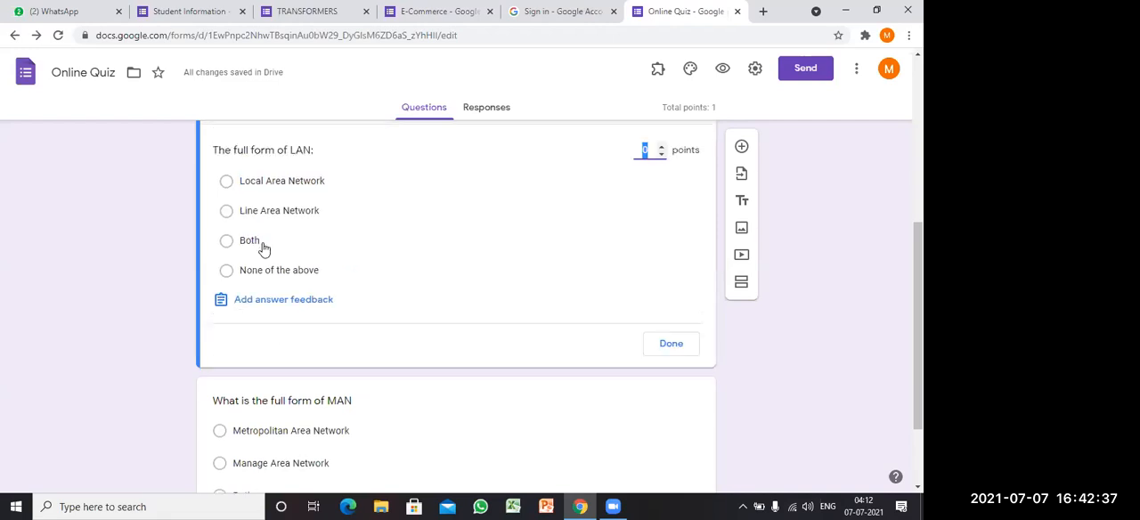
{"action": "left_click", "coordinate": [226, 183]}
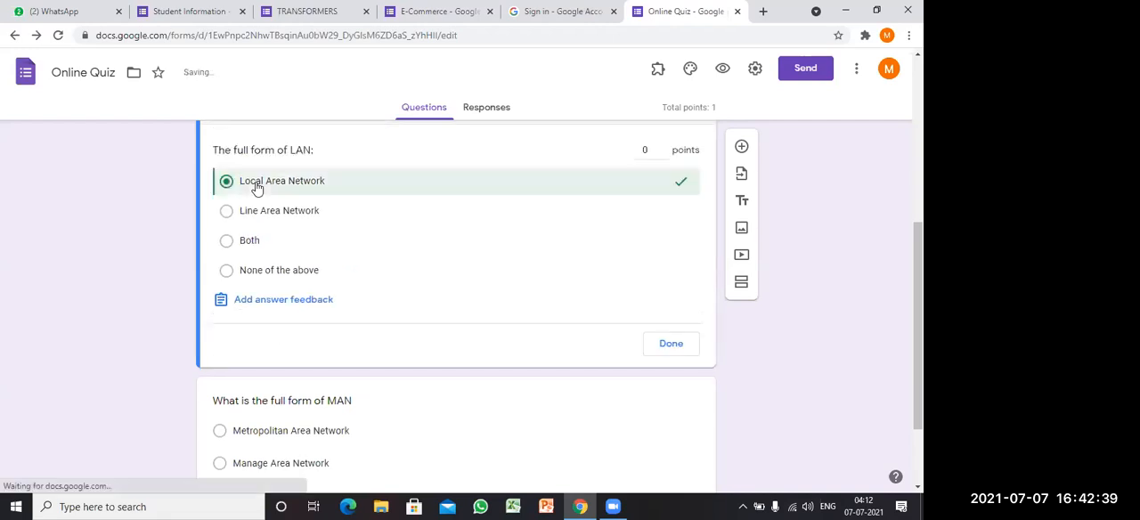
{"action": "left_click", "coordinate": [662, 149]}
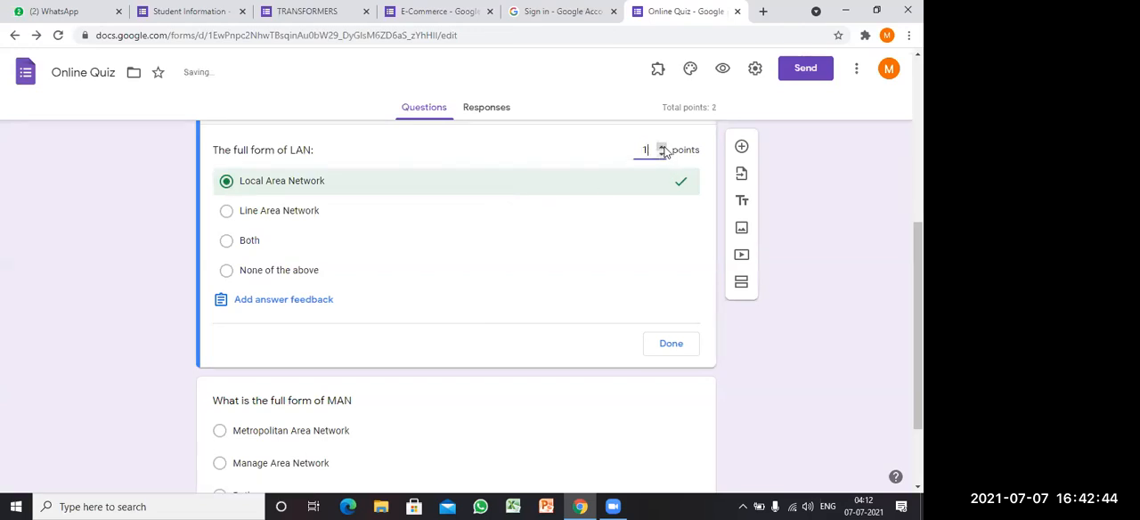
{"action": "left_click", "coordinate": [671, 346]}
Step: Set the MAN question's answer key to "Metropolitan Area Network", worth 1 point
{"action": "left_click_drag", "start_coordinate": [919, 338], "coordinate": [918, 386]}
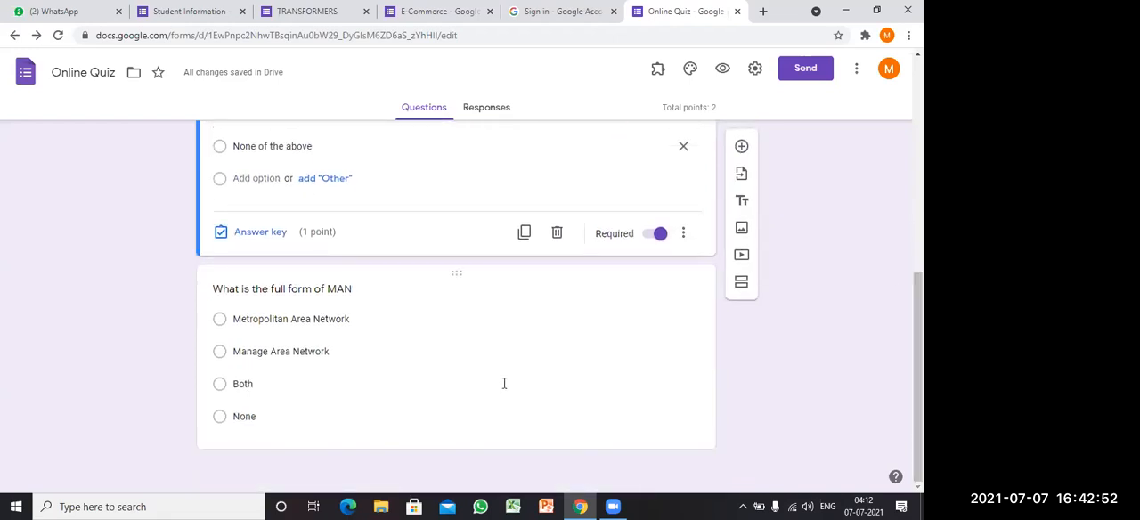
{"action": "left_click", "coordinate": [429, 361]}
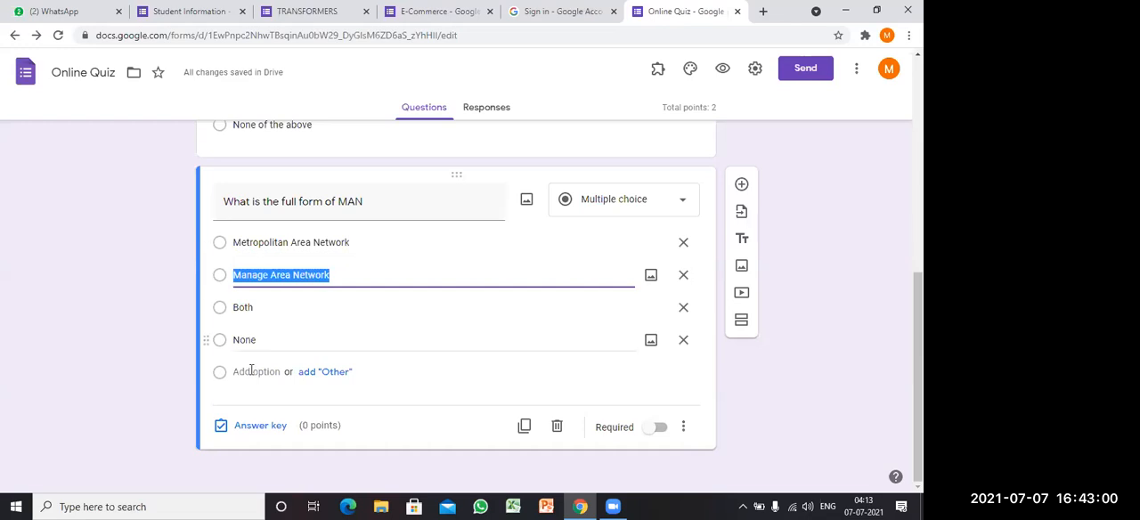
{"action": "left_click", "coordinate": [257, 427]}
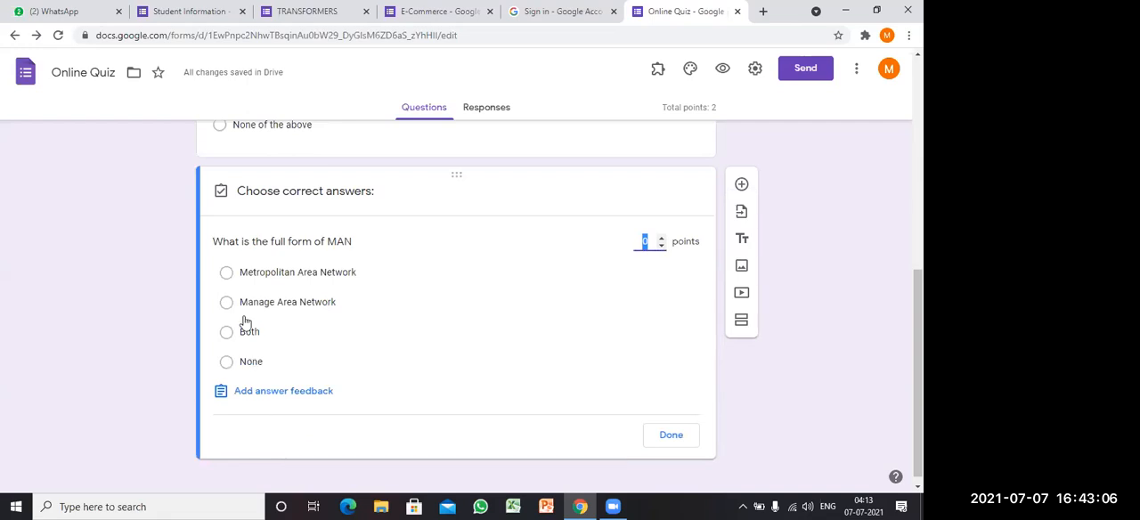
{"action": "left_click", "coordinate": [227, 274]}
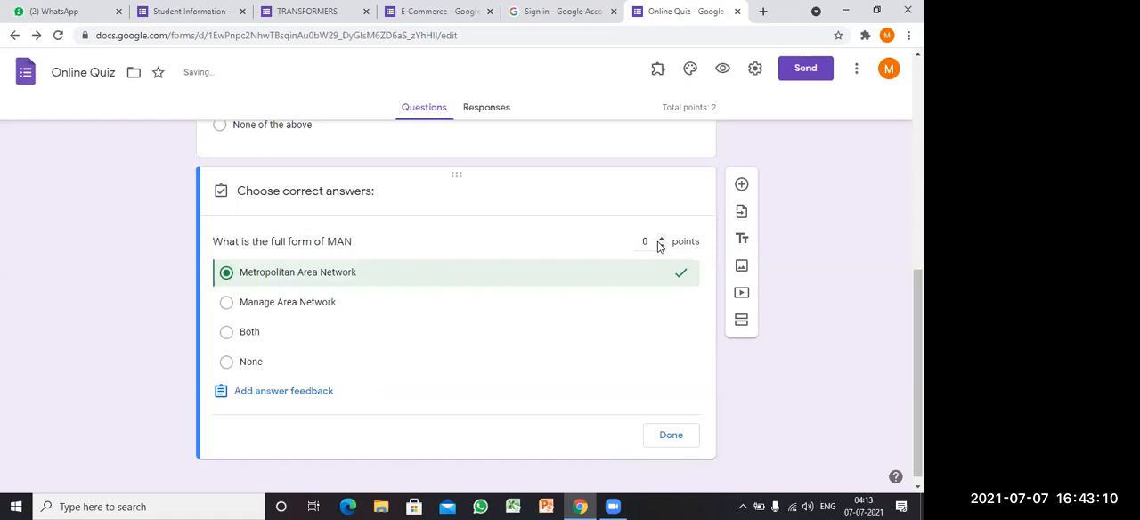
{"action": "left_click", "coordinate": [660, 238]}
{"action": "left_click", "coordinate": [675, 437]}
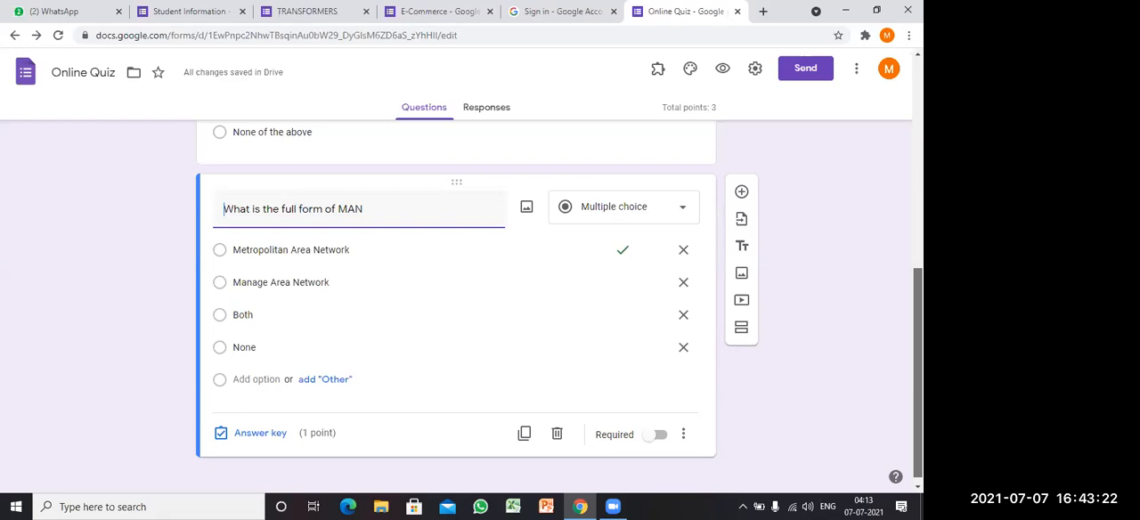
Step: Create a new spreadsheet named "Online Quiz (Responses)" as the destination for the quiz responses, and return to the form
{"action": "scroll", "coordinate": [456, 311], "scroll_direction": "up", "scroll_amount": 1}
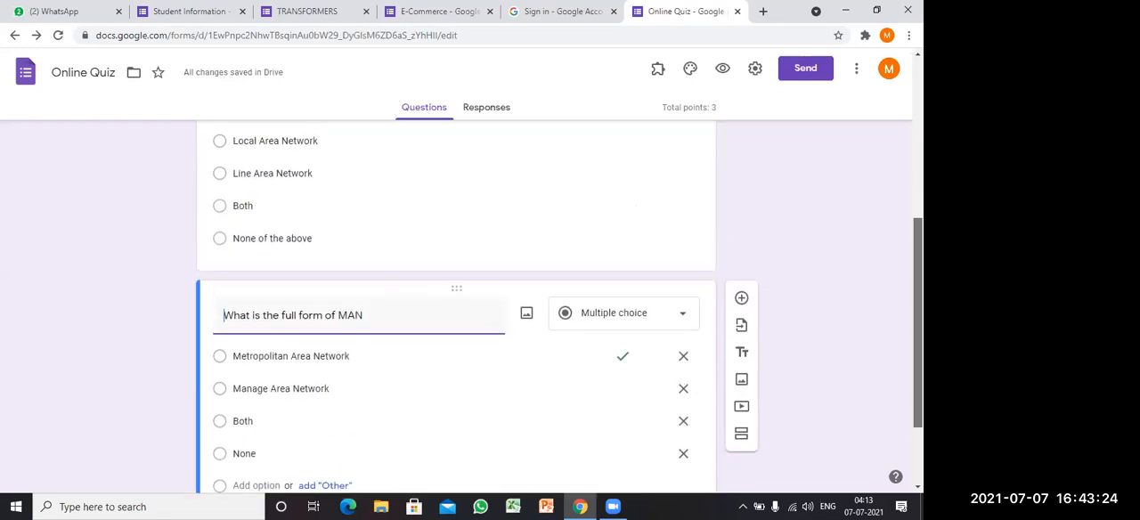
{"action": "scroll", "coordinate": [456, 312], "scroll_direction": "up", "scroll_amount": 3}
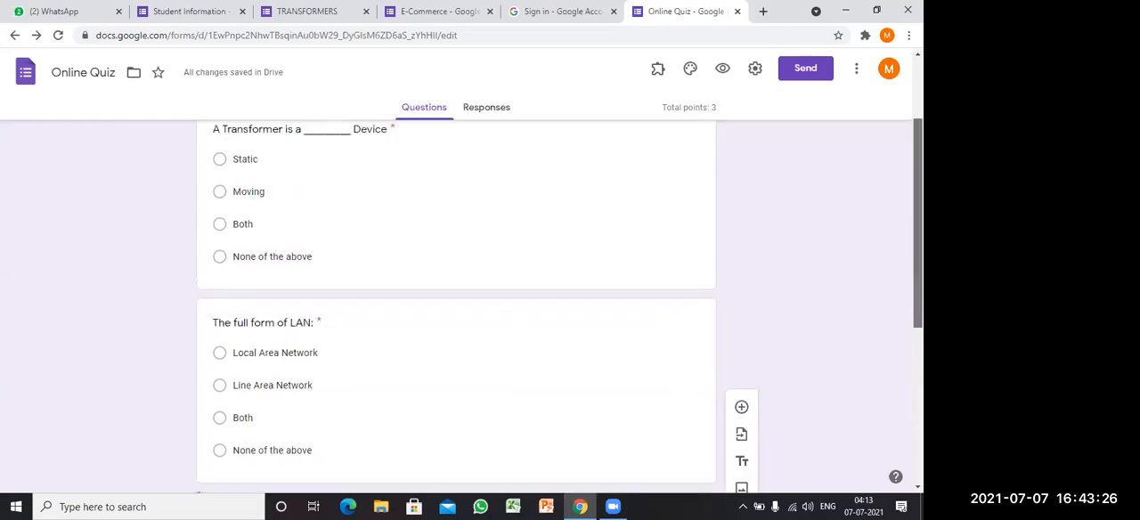
{"action": "scroll", "coordinate": [456, 312], "scroll_direction": "up", "scroll_amount": 1}
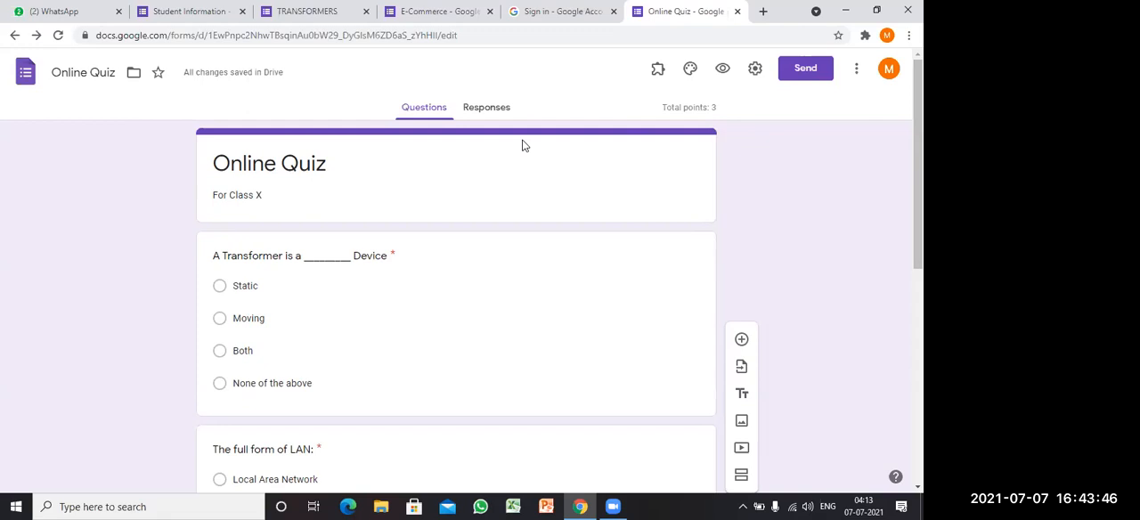
{"action": "left_click", "coordinate": [459, 113]}
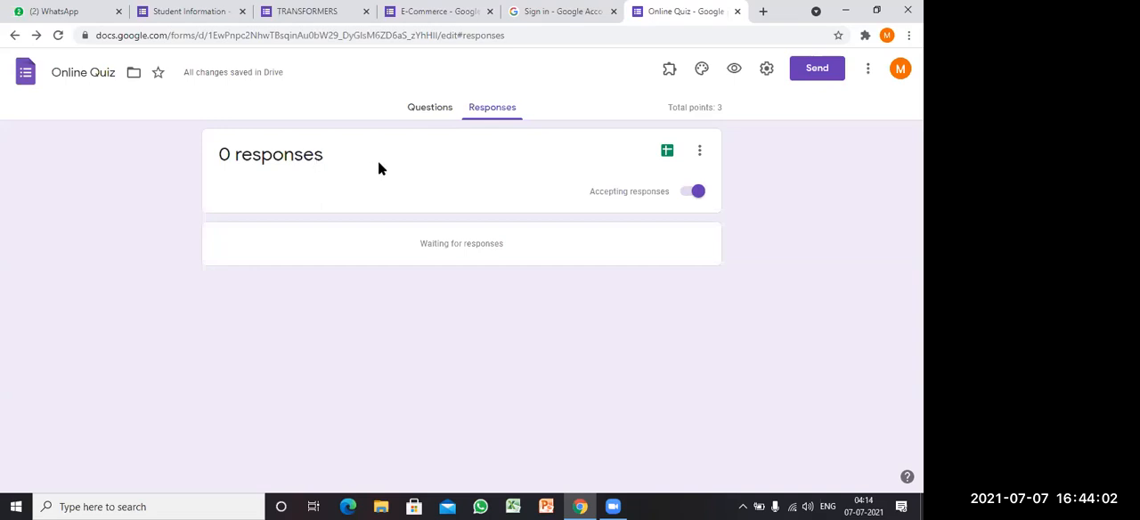
{"action": "left_click", "coordinate": [670, 153]}
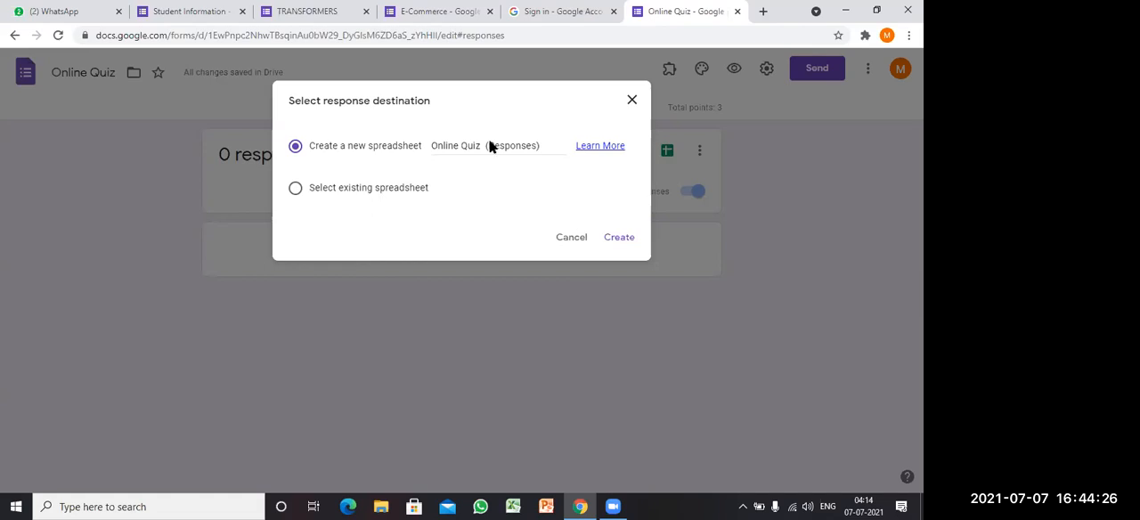
{"action": "left_click", "coordinate": [542, 146]}
{"action": "left_click_drag", "start_coordinate": [542, 146], "coordinate": [475, 155]}
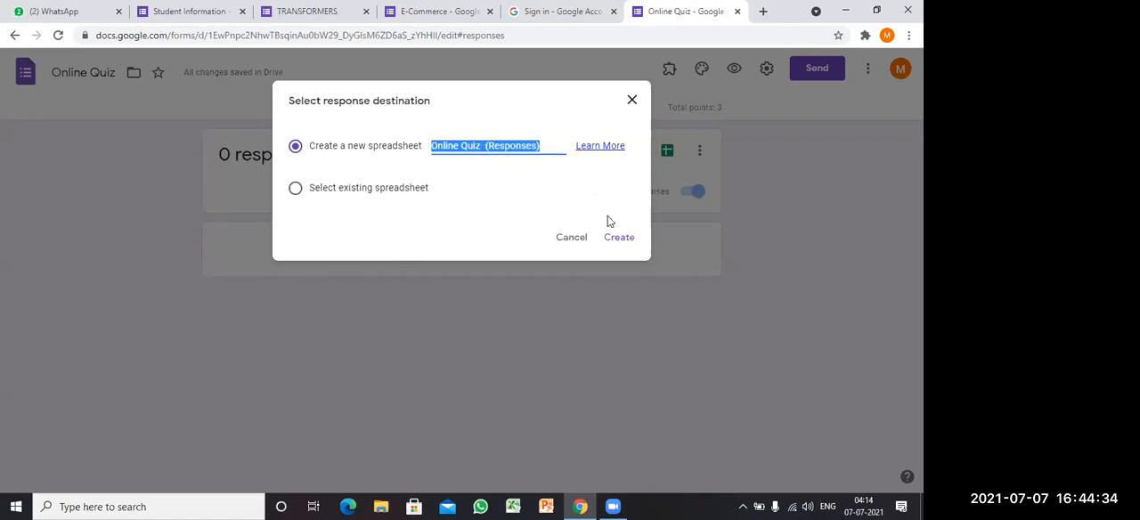
{"action": "left_click", "coordinate": [620, 243]}
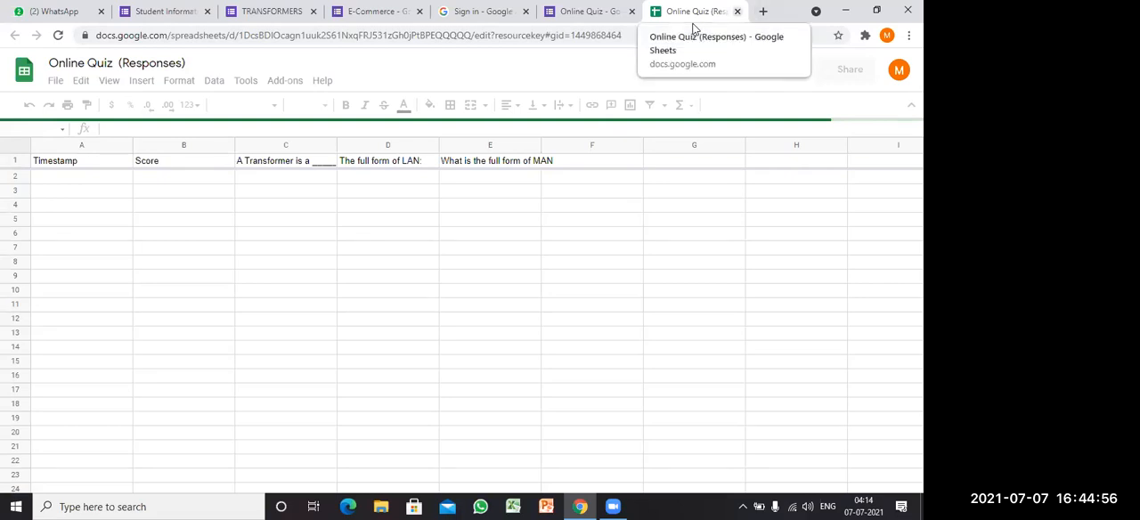
{"action": "key", "text": "ctrl+w"}
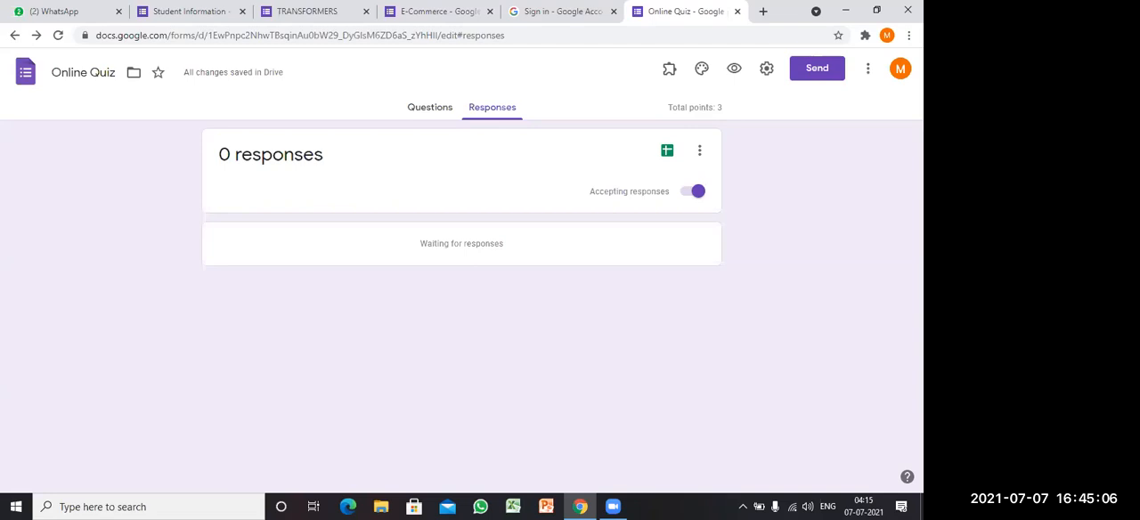
Step: Generate a shortened link for sending the quiz, copy it, and close the sharing dialog
{"action": "left_click", "coordinate": [825, 71]}
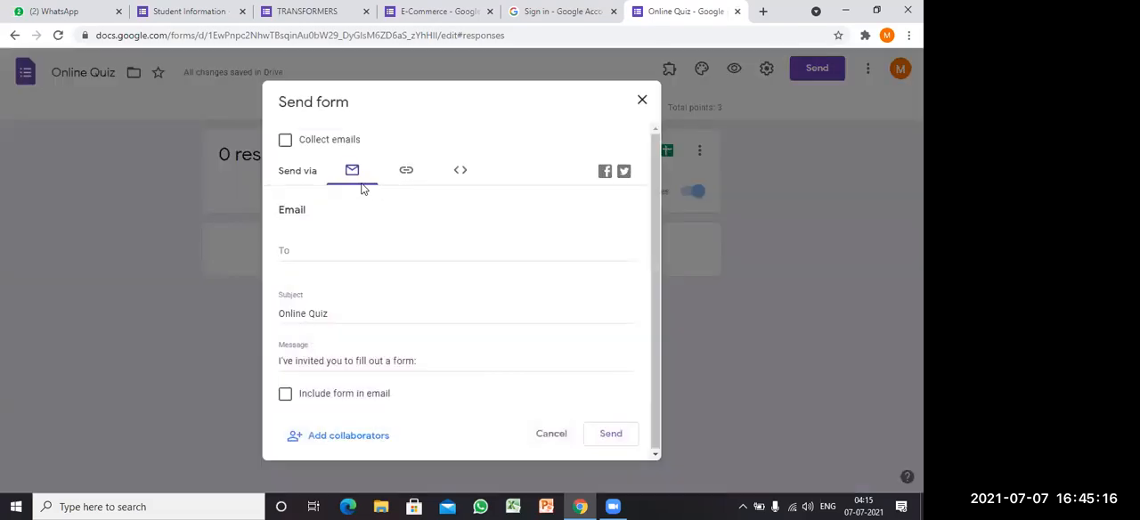
{"action": "left_click", "coordinate": [408, 180]}
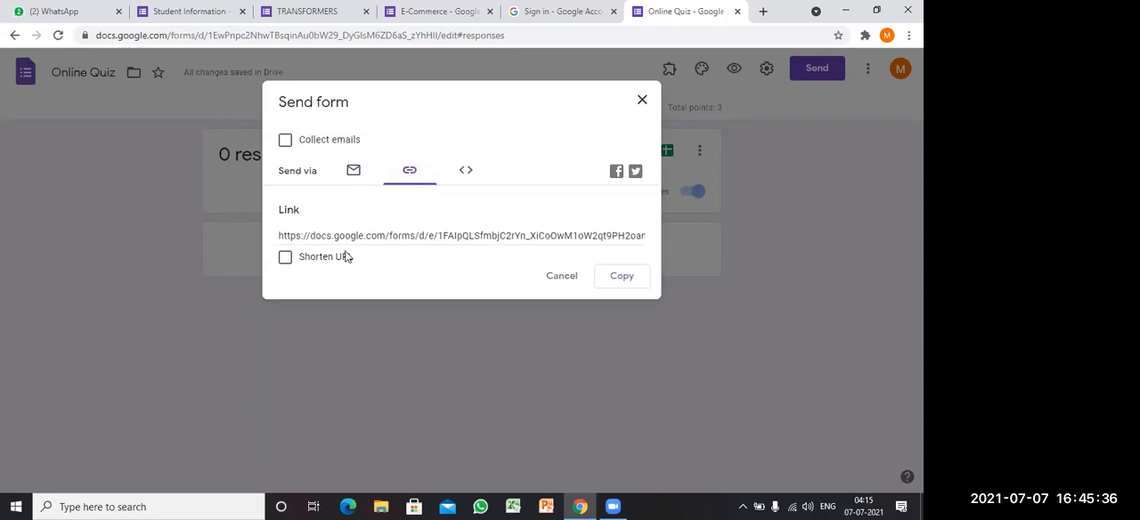
{"action": "left_click", "coordinate": [286, 259]}
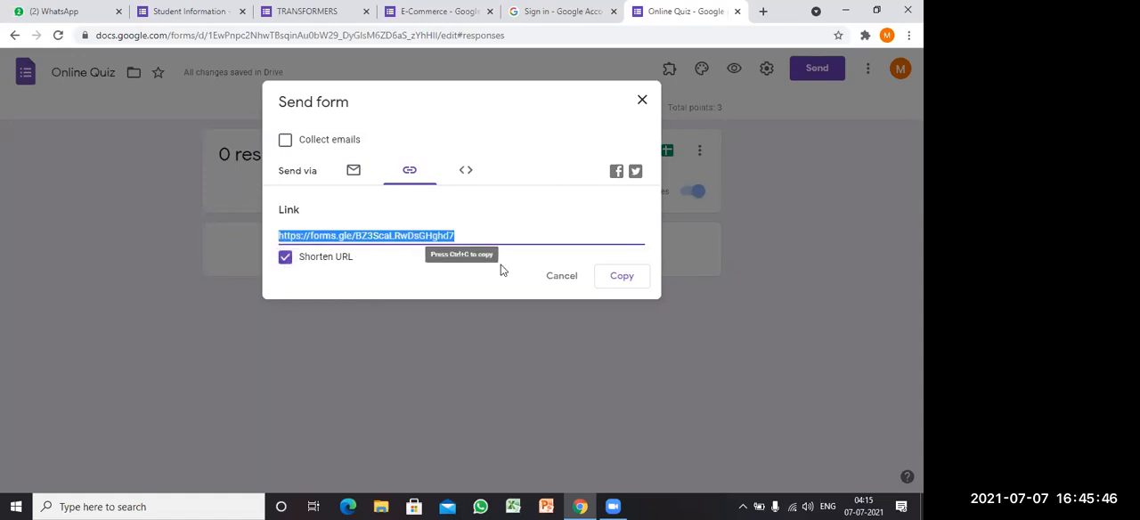
{"action": "left_click", "coordinate": [620, 286]}
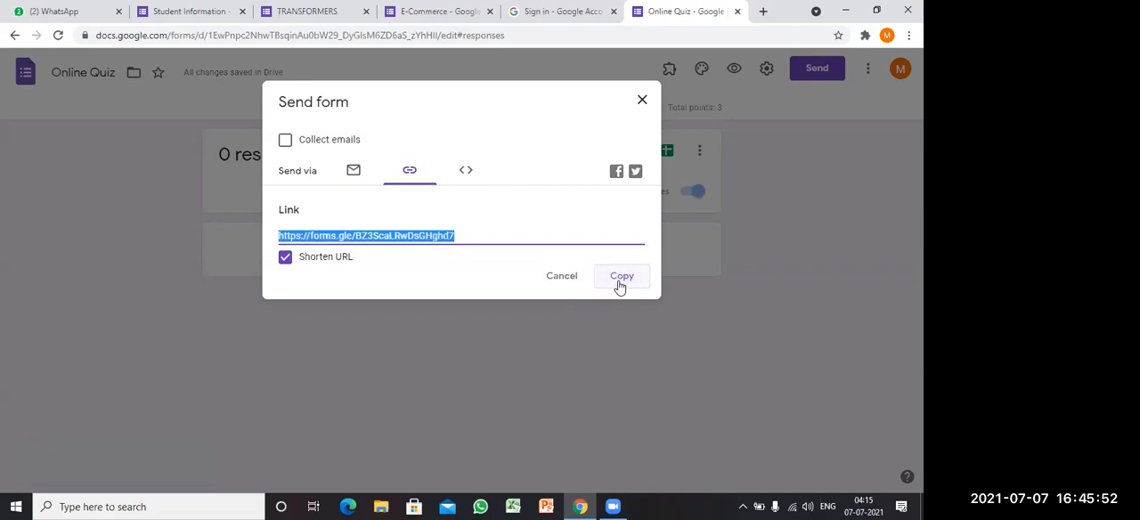
{"action": "left_click", "coordinate": [642, 101]}
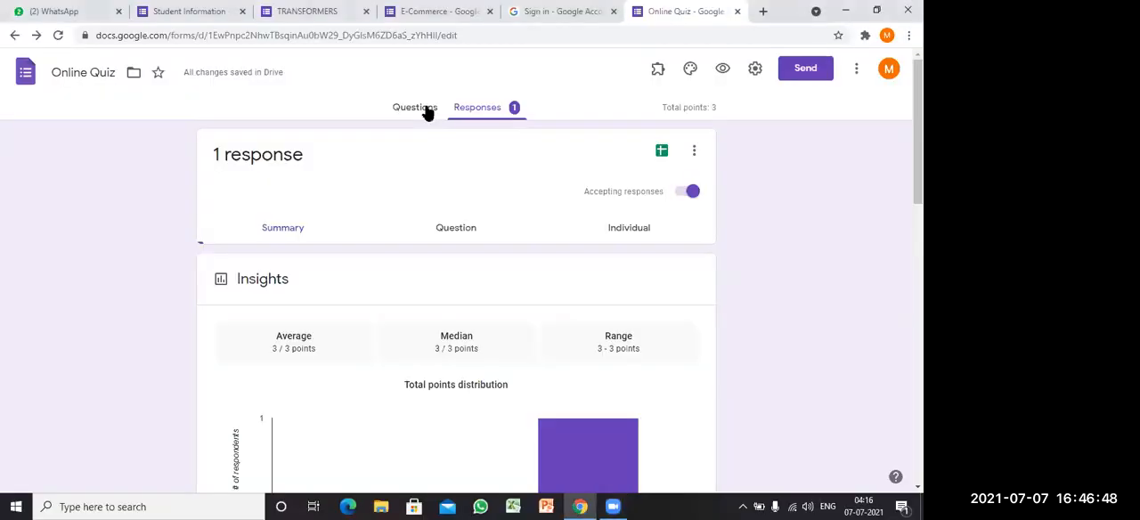
Step: Add a required short-answer question titled "Name of the Participant:" after the MAN question in the quiz
{"action": "left_click", "coordinate": [419, 111]}
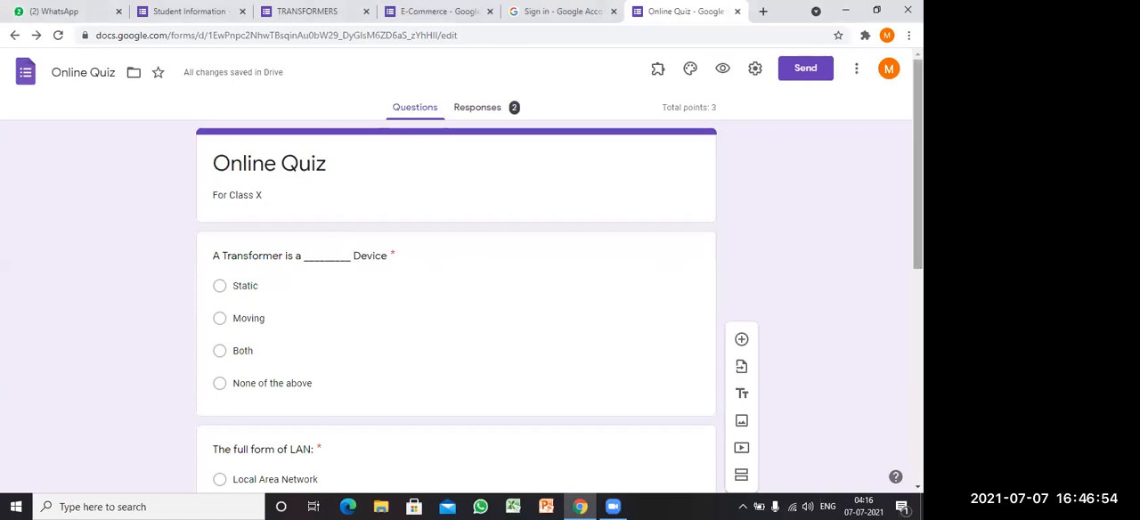
{"action": "scroll", "coordinate": [917, 223], "scroll_direction": "down", "scroll_amount": 4}
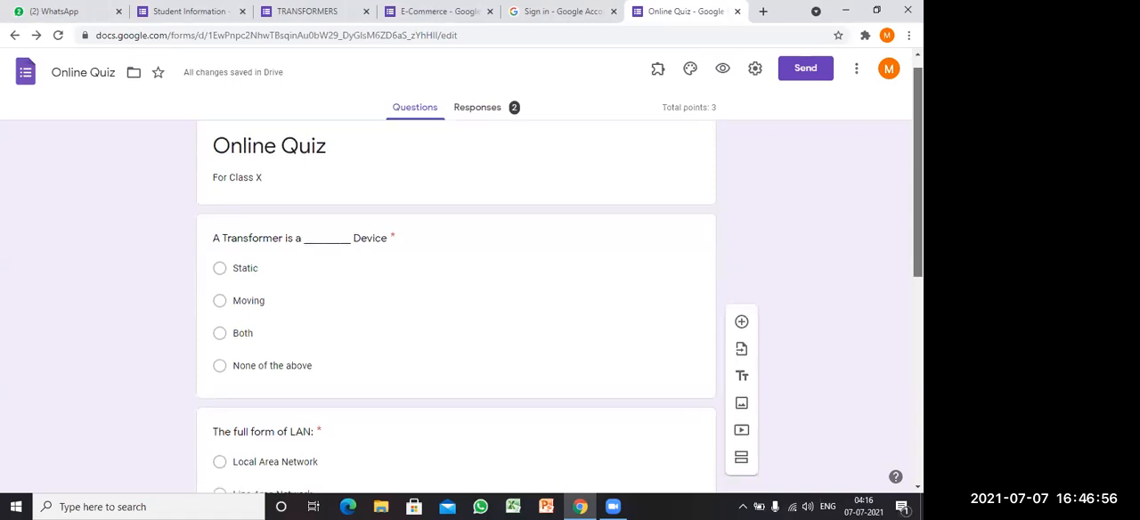
{"action": "scroll", "coordinate": [917, 267], "scroll_direction": "down", "scroll_amount": 1}
{"action": "scroll", "coordinate": [918, 267], "scroll_direction": "up", "scroll_amount": 3}
{"action": "scroll", "coordinate": [918, 267], "scroll_direction": "up", "scroll_amount": 3}
{"action": "scroll", "coordinate": [918, 267], "scroll_direction": "down", "scroll_amount": 6}
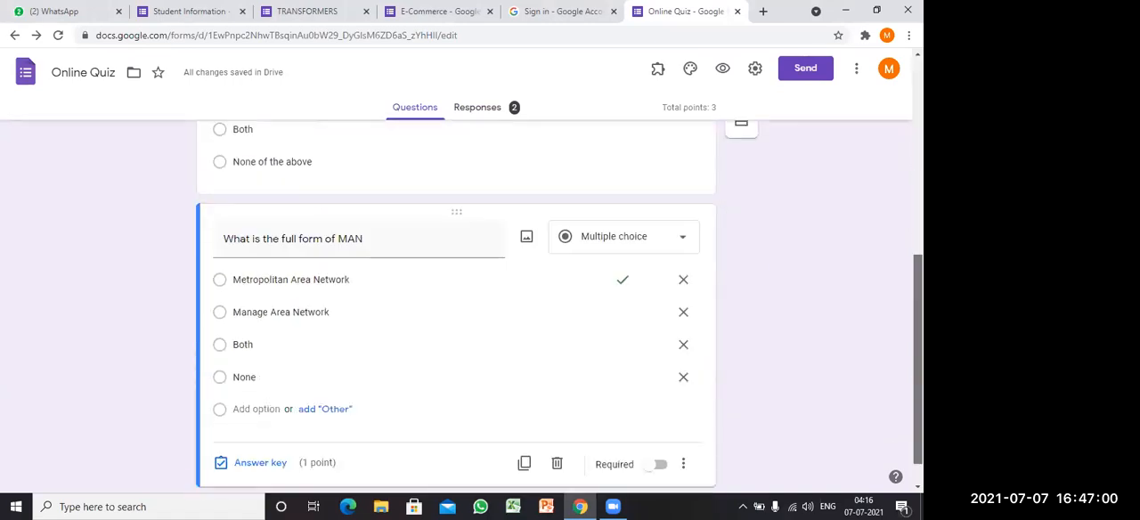
{"action": "scroll", "coordinate": [814, 293], "scroll_direction": "down", "scroll_amount": 1}
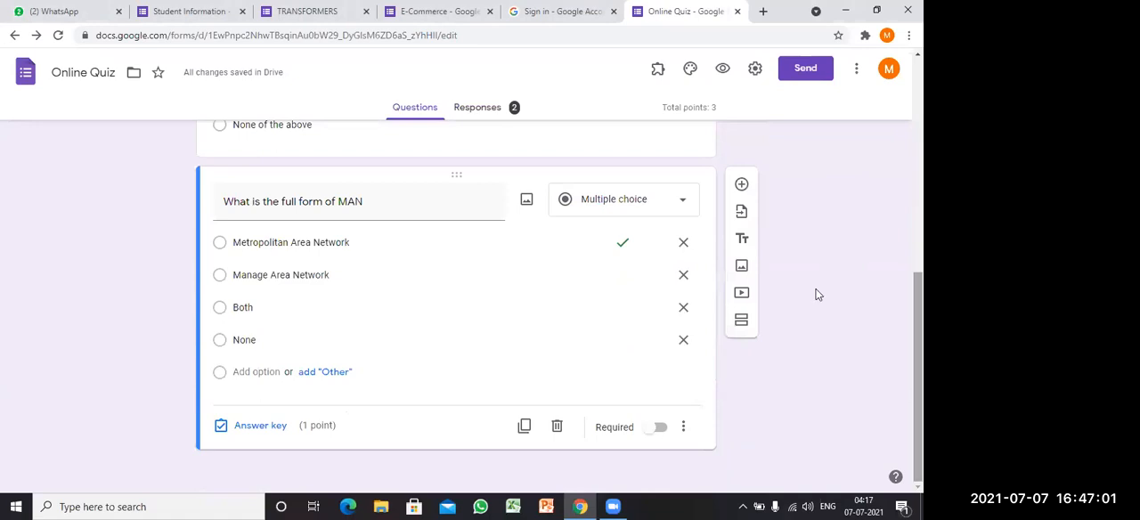
{"action": "left_click", "coordinate": [741, 186]}
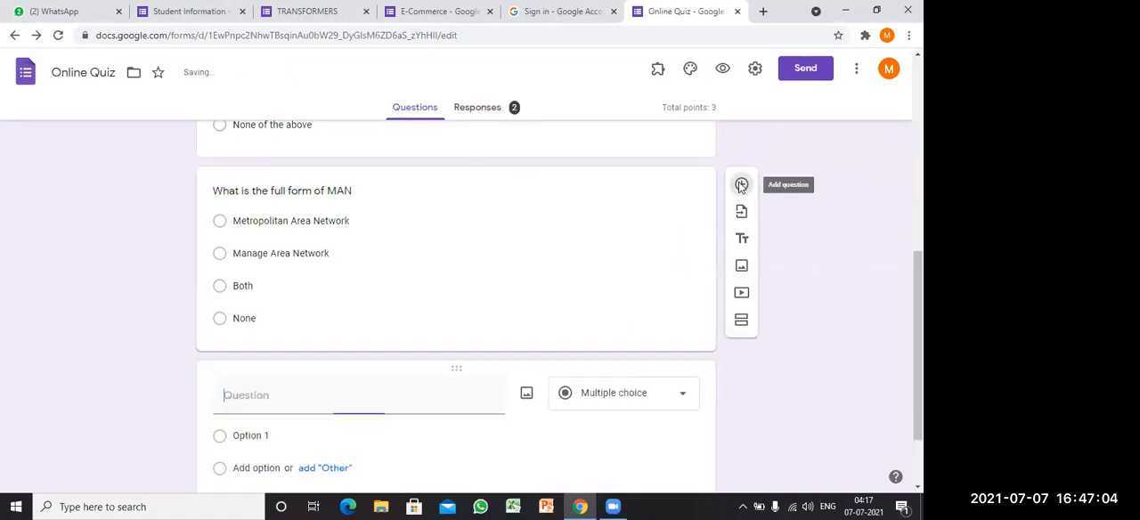
{"action": "type", "text": "Nam"}
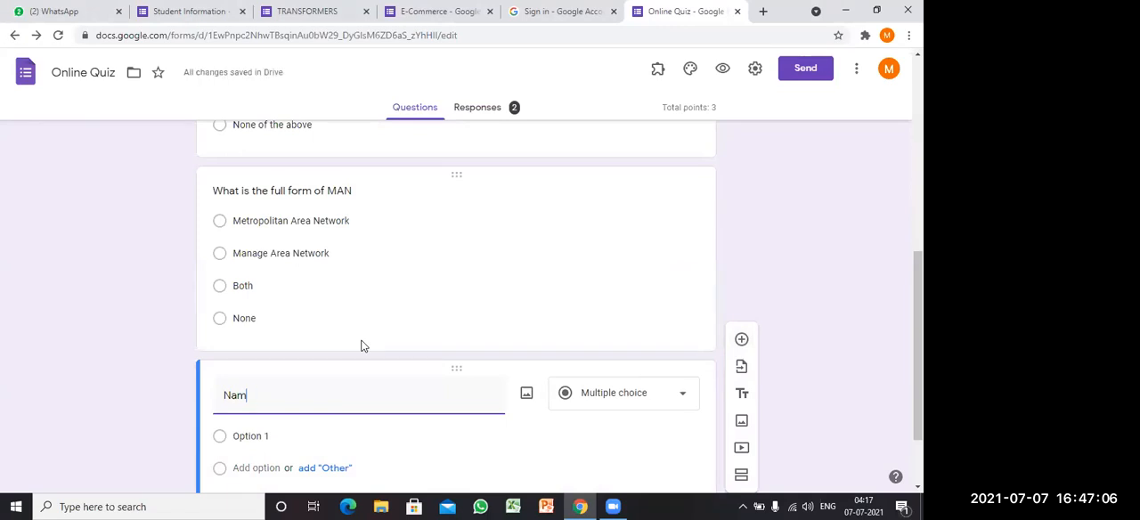
{"action": "type", "text": "e of the Part"}
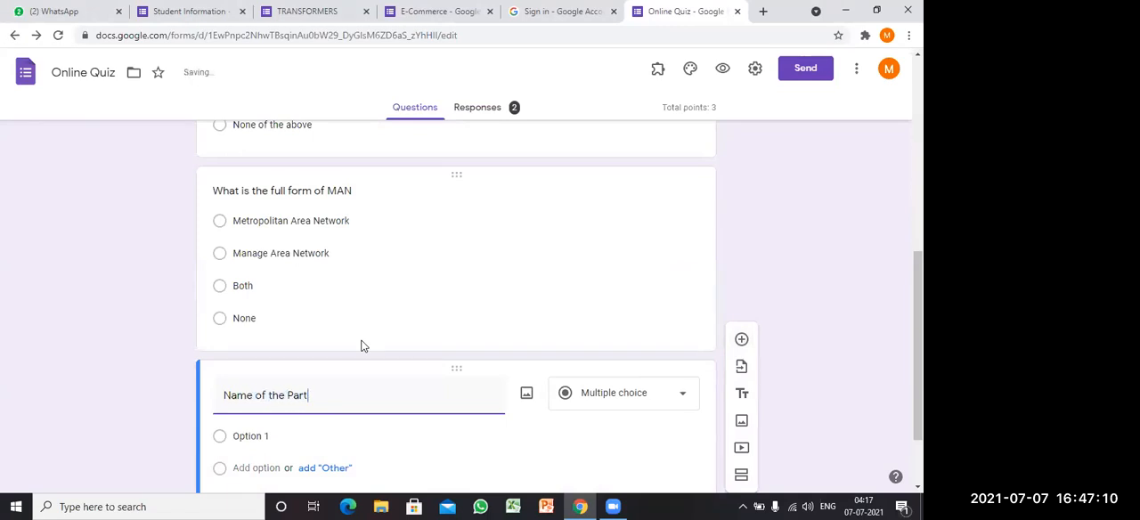
{"action": "type", "text": "ic"}
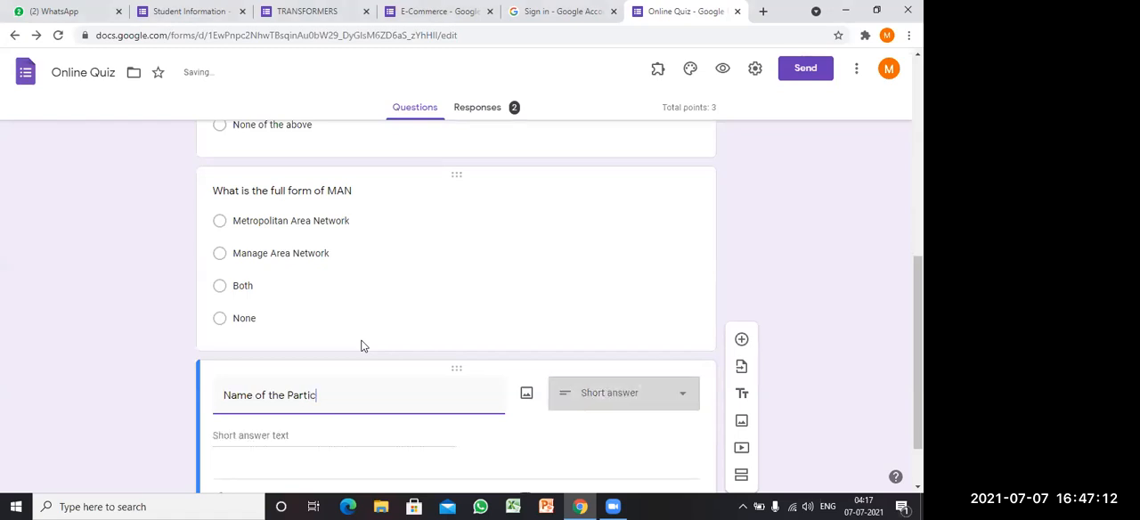
{"action": "type", "text": "ipant"}
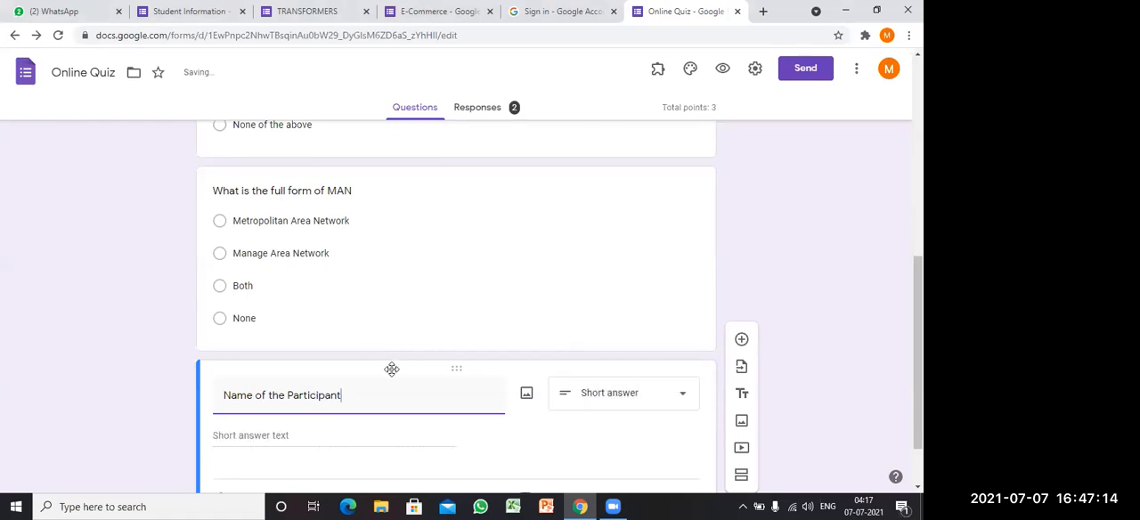
{"action": "type", "text": ":"}
{"action": "left_click_drag", "start_coordinate": [918, 392], "coordinate": [918, 426]}
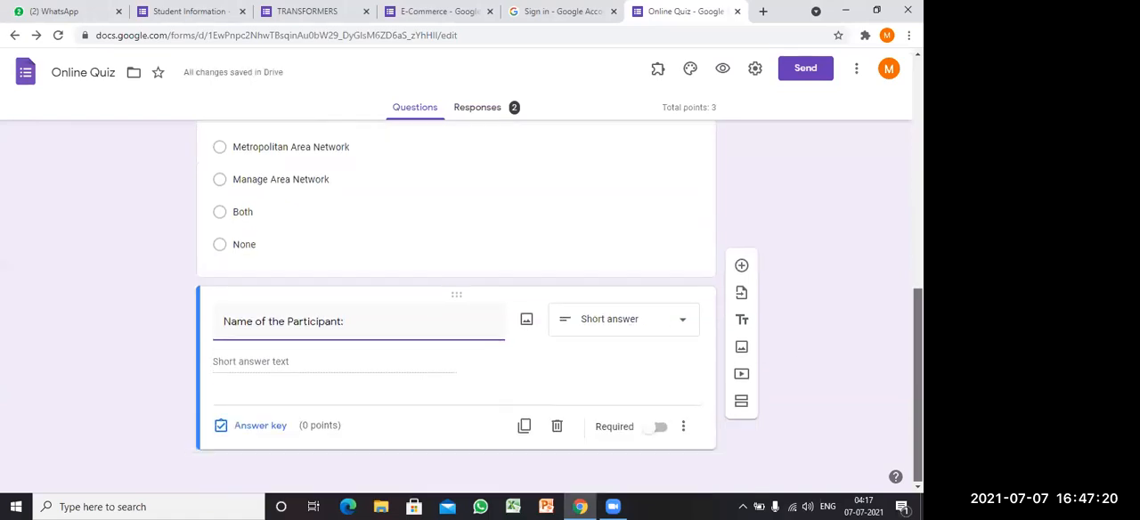
{"action": "left_click", "coordinate": [661, 429]}
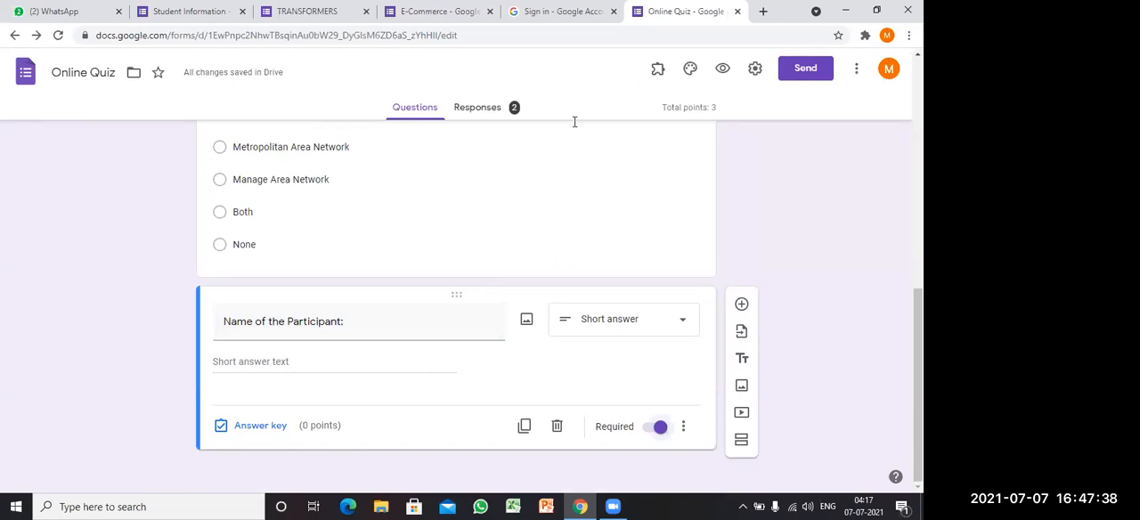
Step: Review the quiz responses in the summary and the linked response spreadsheet, including scores and participant names, and close the spreadsheet
{"action": "left_click", "coordinate": [489, 116]}
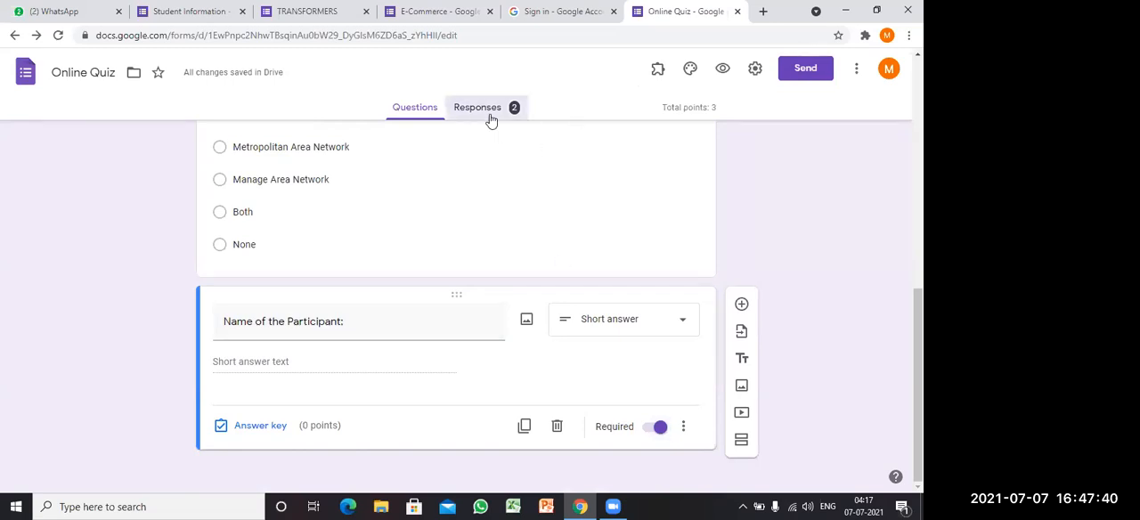
{"action": "left_click", "coordinate": [416, 111]}
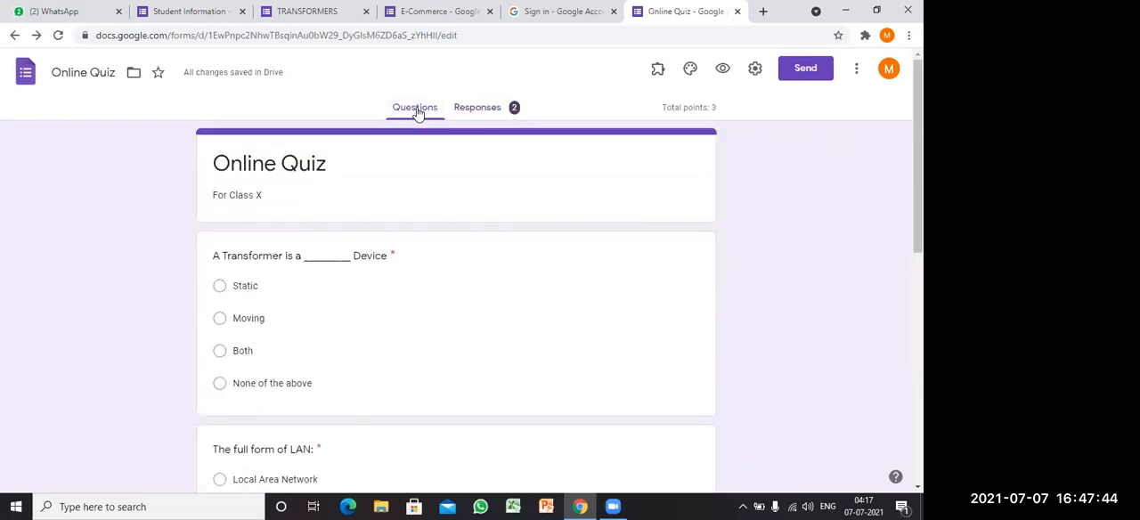
{"action": "left_click", "coordinate": [496, 111]}
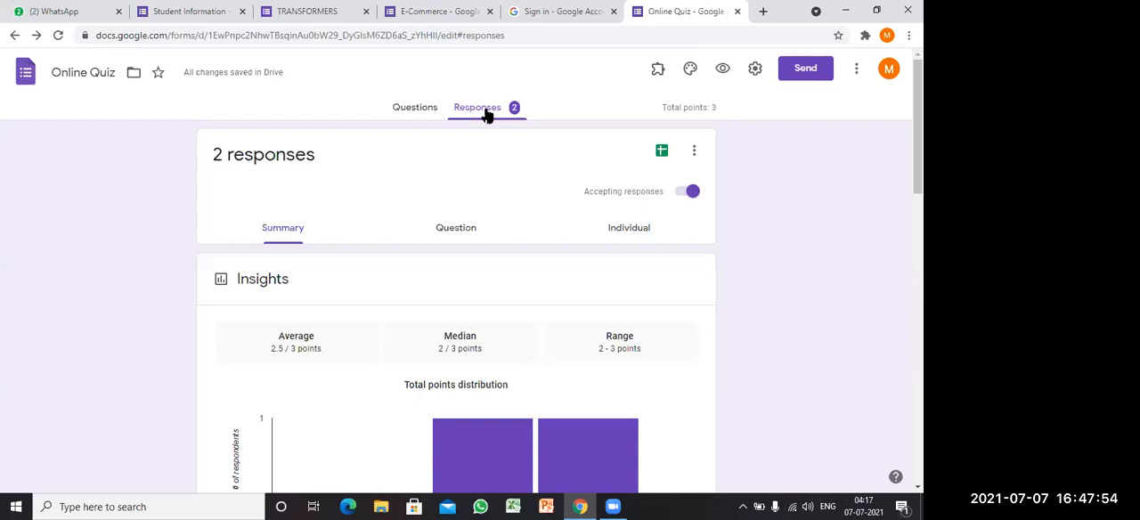
{"action": "left_click", "coordinate": [662, 153]}
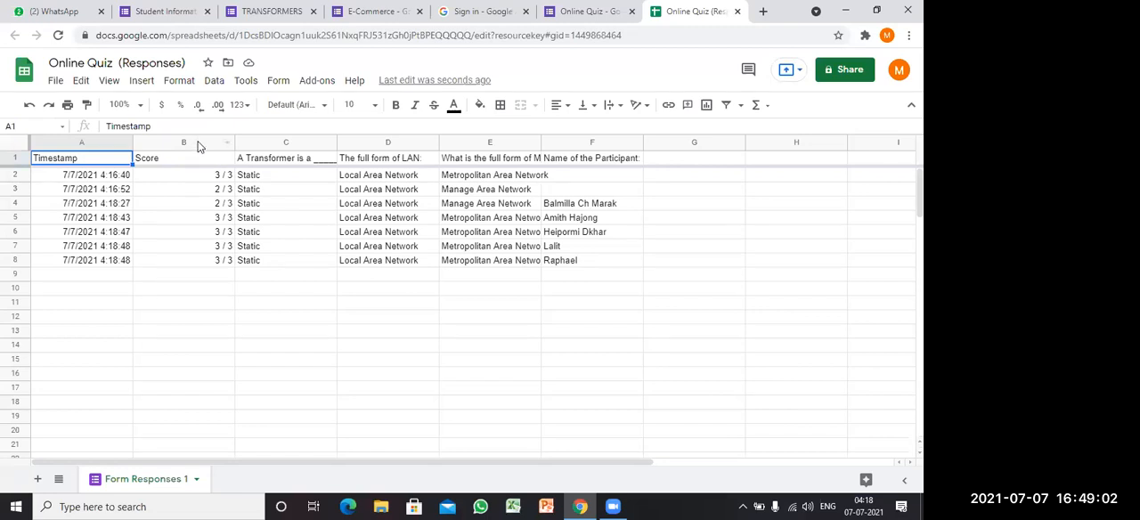
{"action": "left_click", "coordinate": [564, 243]}
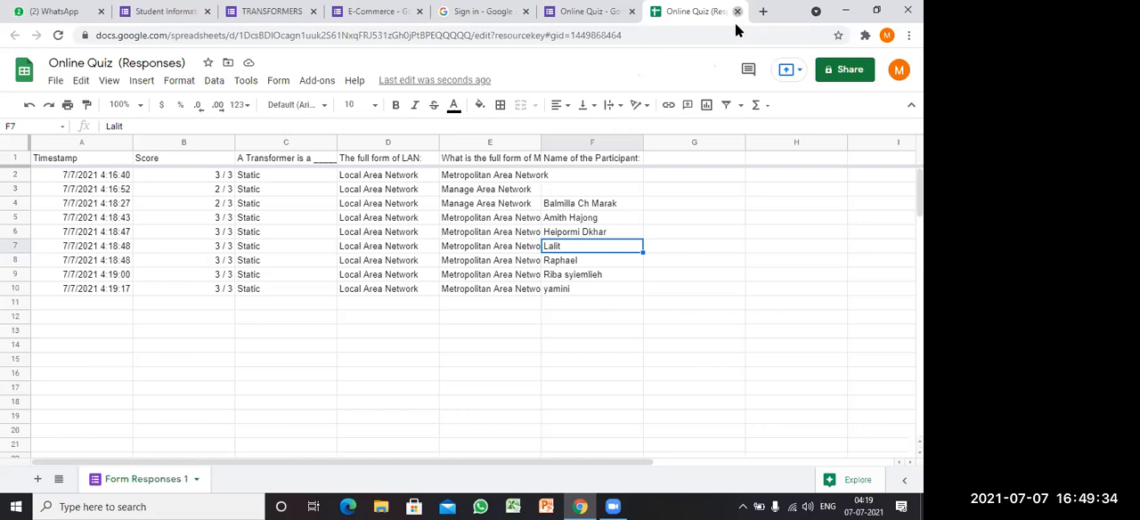
{"action": "key", "text": "ctrl+w"}
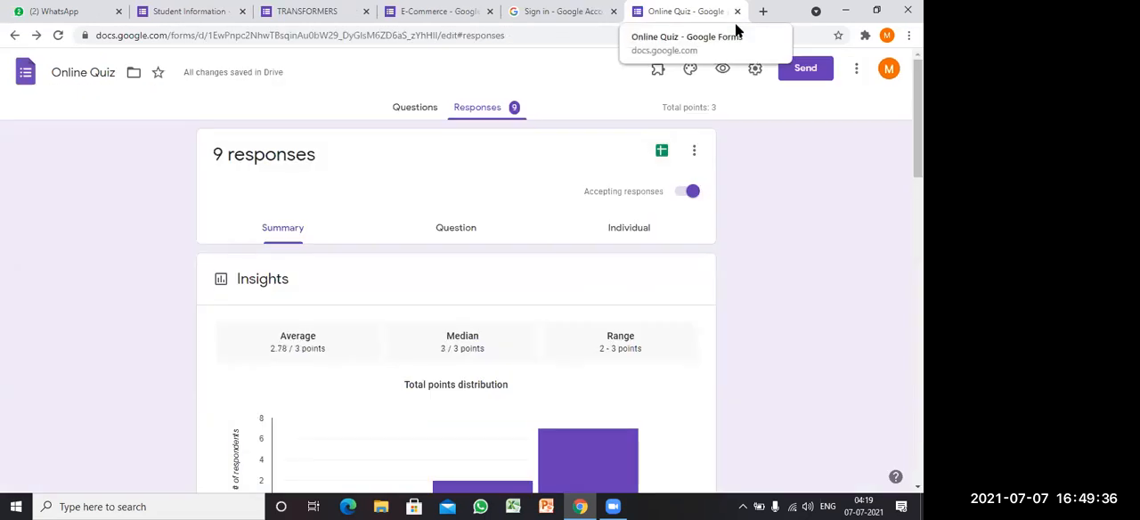
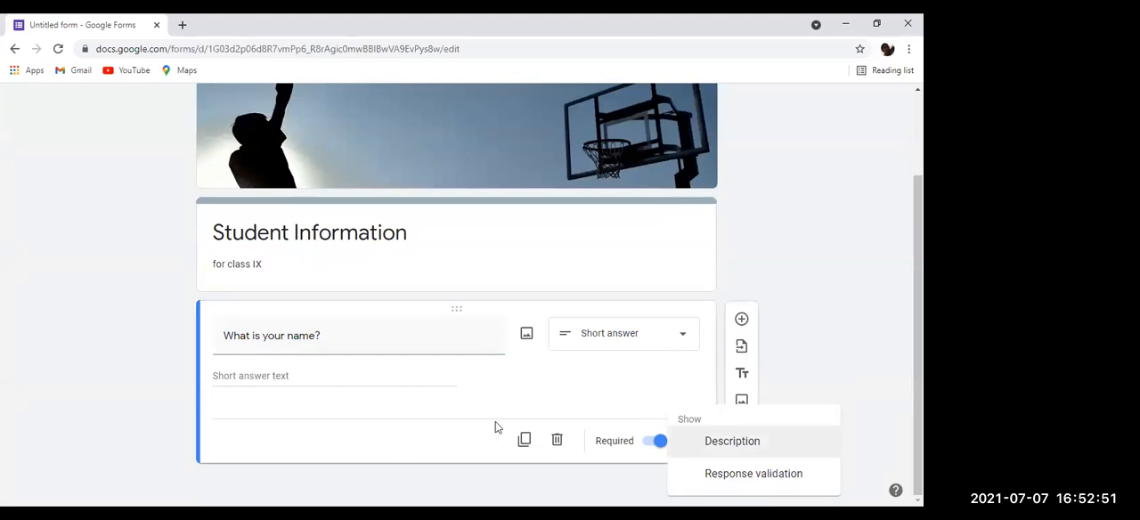
Step: Add a required short-answer question titled "Name of the school." after the name question in the Student Information form
{"action": "left_click", "coordinate": [753, 332]}
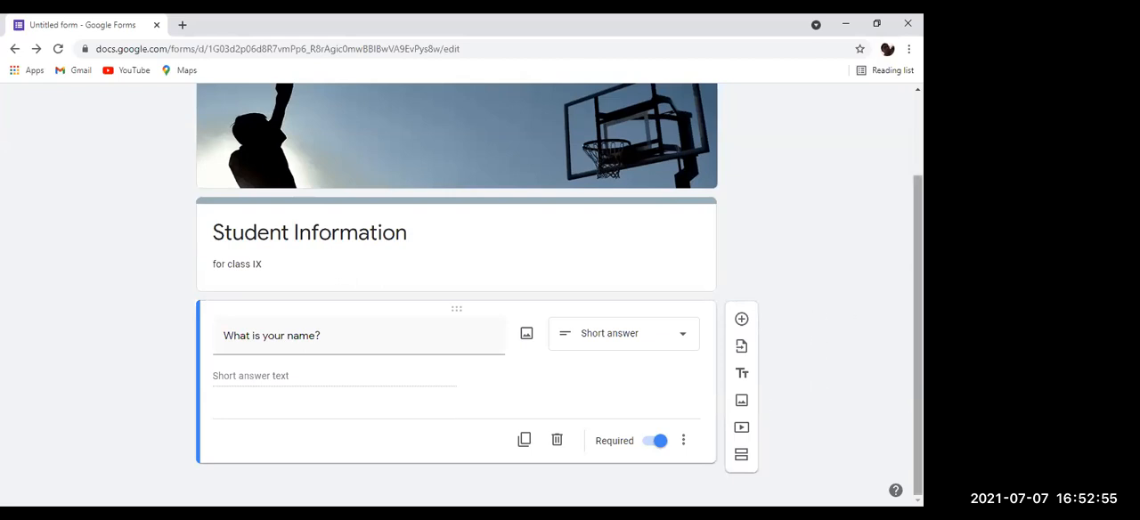
{"action": "left_click", "coordinate": [741, 319]}
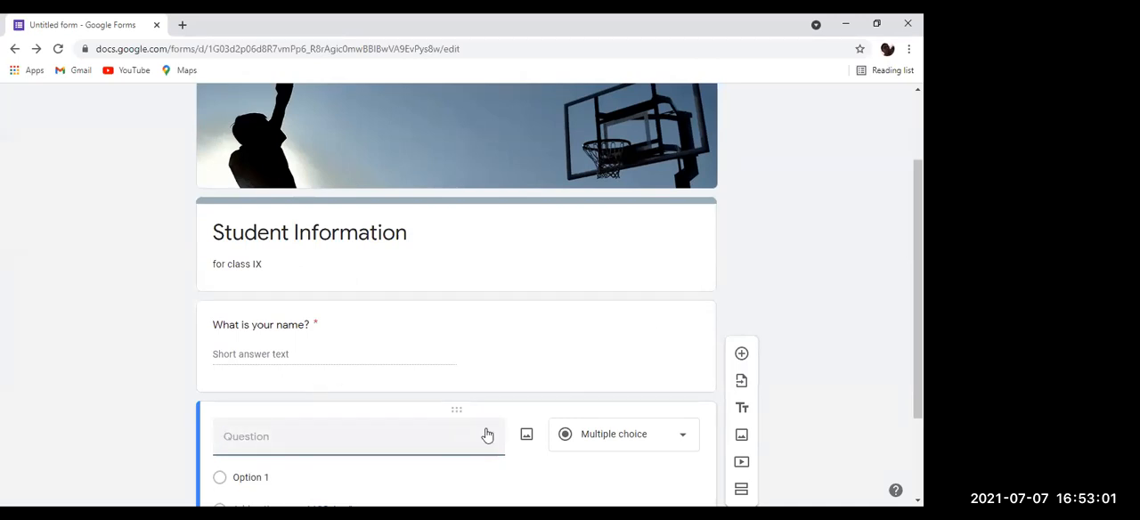
{"action": "type", "text": "Name of the school."}
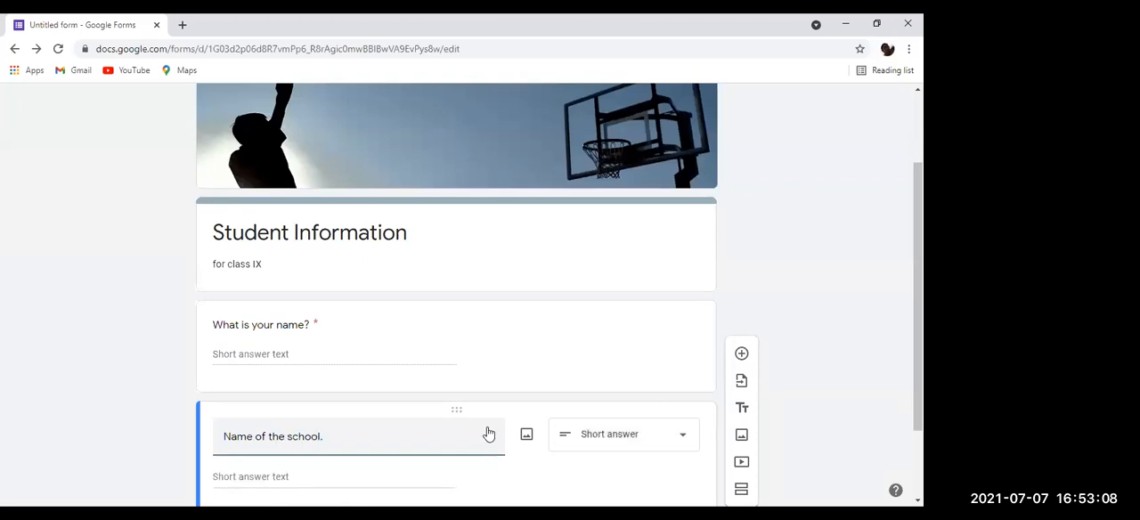
{"action": "scroll", "coordinate": [552, 391], "scroll_direction": "down", "scroll_amount": 1}
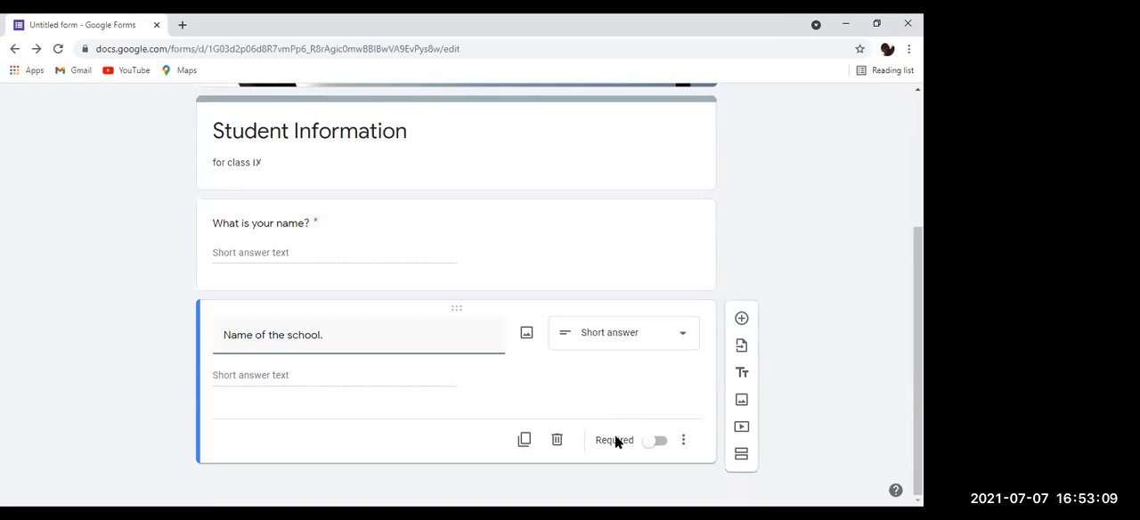
{"action": "left_click", "coordinate": [654, 442]}
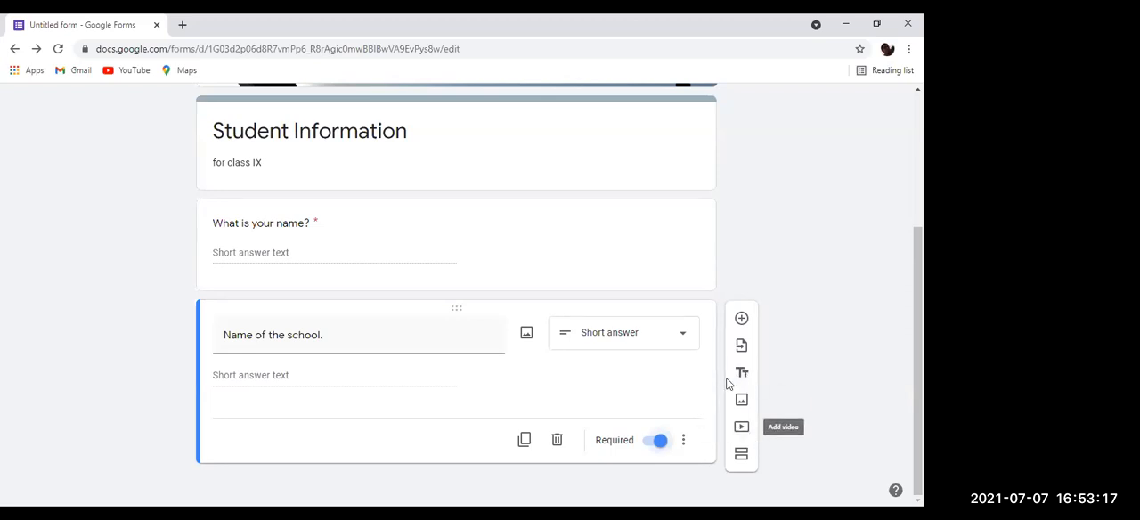
{"action": "left_click", "coordinate": [688, 335]}
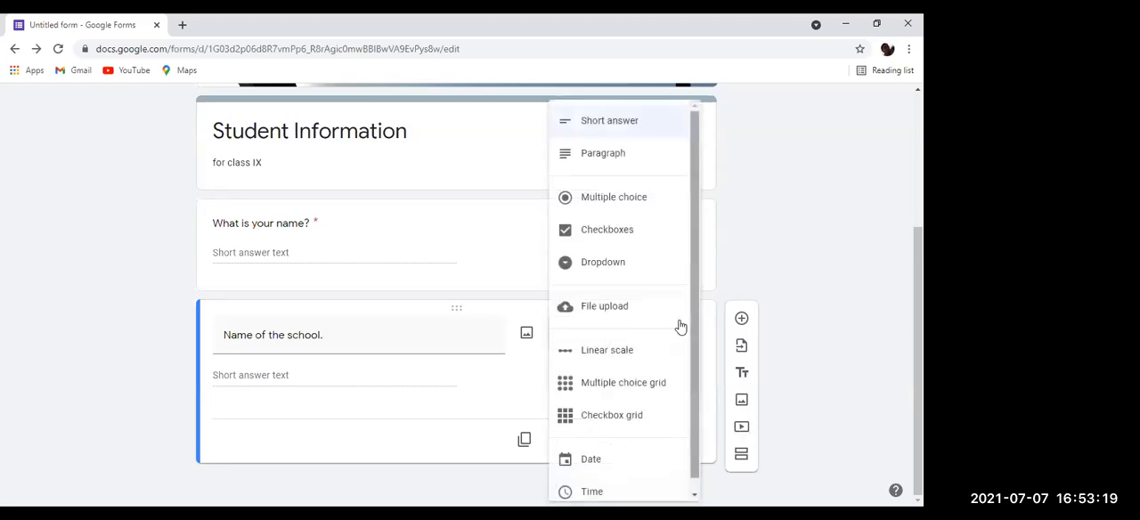
{"action": "scroll", "coordinate": [621, 410], "scroll_direction": "down", "scroll_amount": 1}
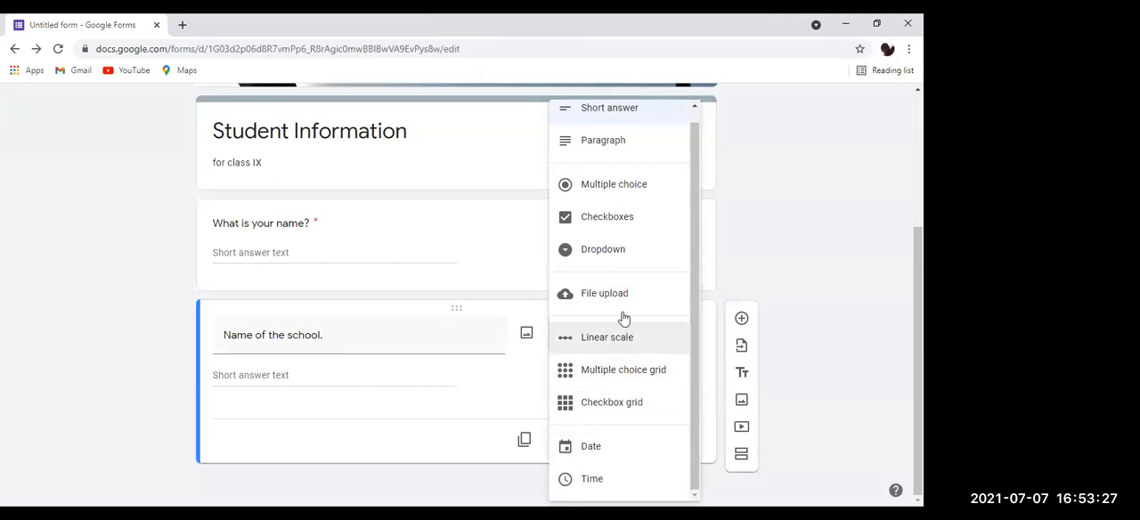
{"action": "left_click", "coordinate": [787, 264]}
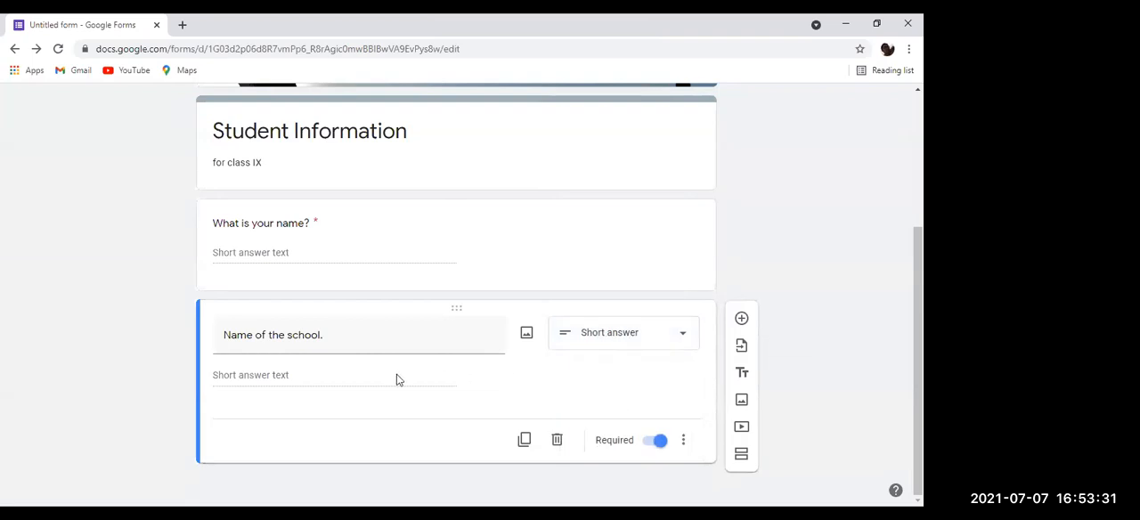
{"action": "left_click", "coordinate": [656, 334]}
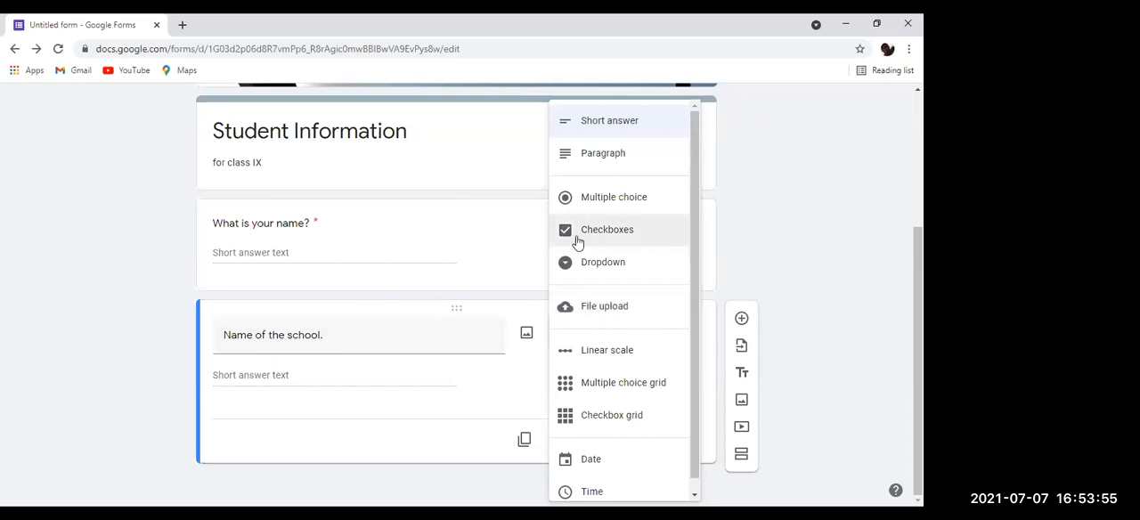
{"action": "left_click", "coordinate": [628, 132]}
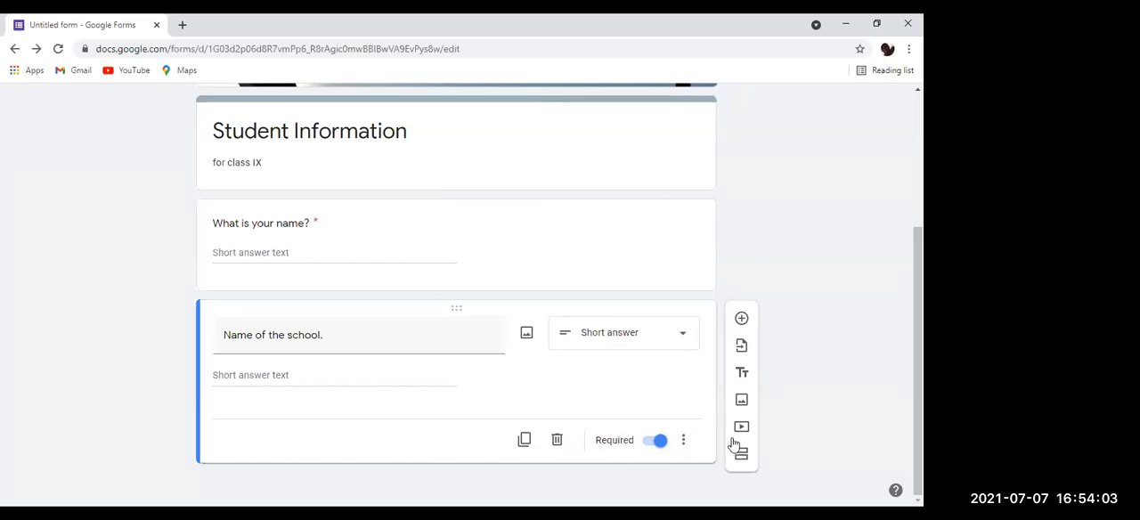
Step: Add a title and description block headed "What is the capital city of Meghalaya?" below the school question
{"action": "left_click", "coordinate": [741, 375]}
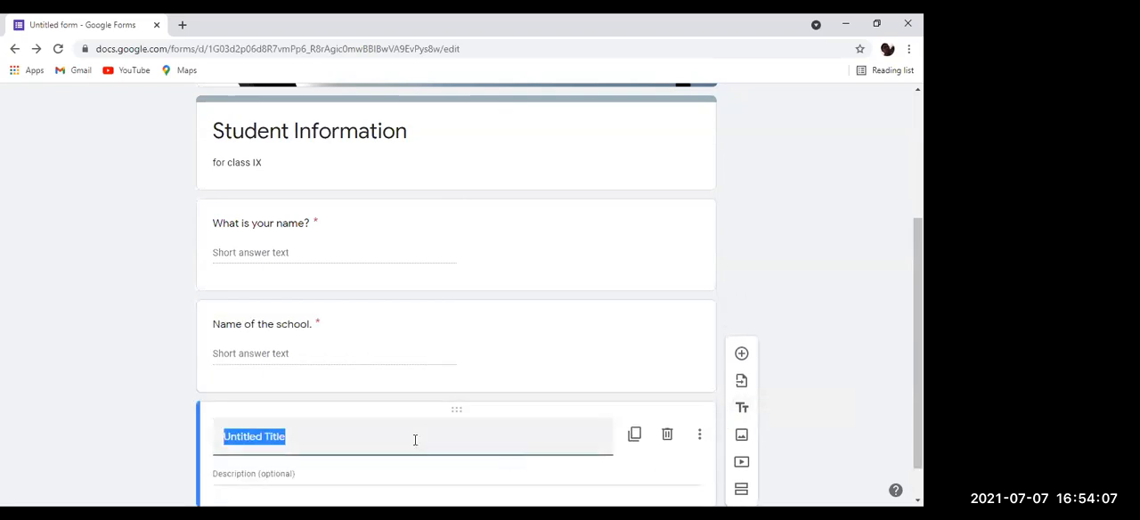
{"action": "key", "text": "BackSpace"}
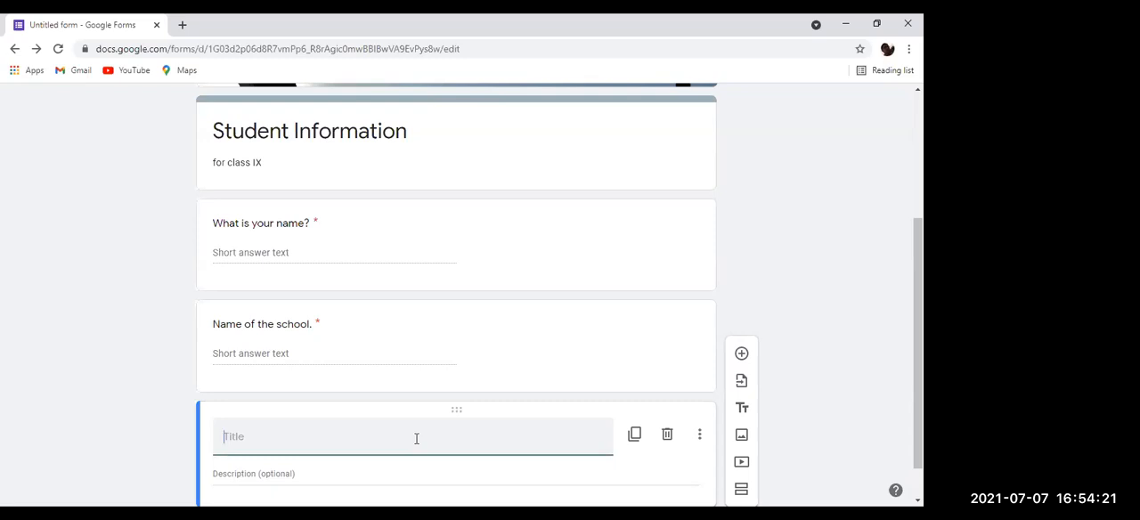
{"action": "type", "text": "what is the capital "}
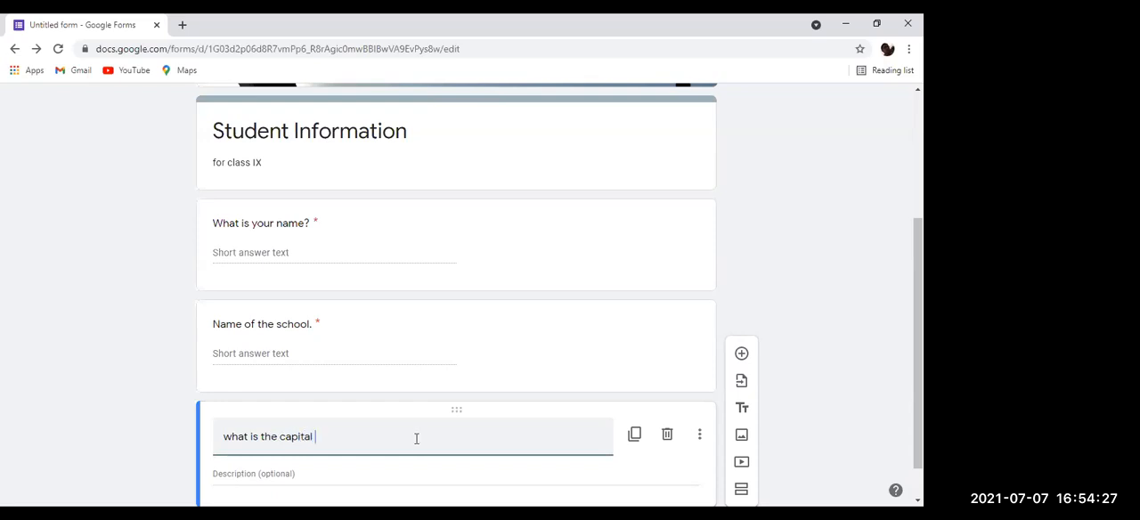
{"action": "type", "text": "city of shillo"}
{"action": "type", "text": "Meghalaya"}
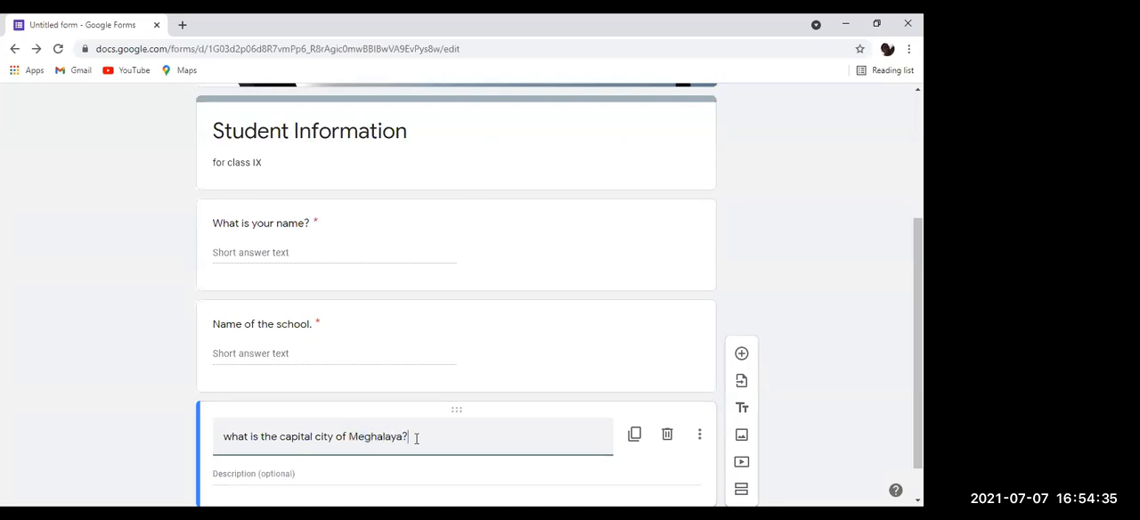
{"action": "type", "text": "?"}
{"action": "scroll", "coordinate": [575, 364], "scroll_direction": "down", "scroll_amount": 1}
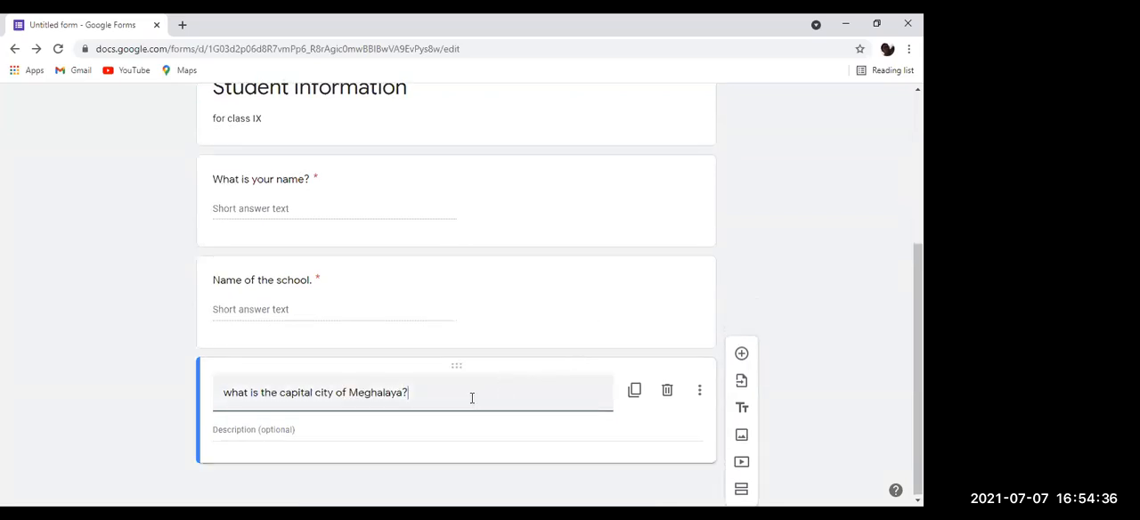
{"action": "left_click", "coordinate": [230, 393]}
{"action": "key", "text": "BackSpace"}
{"action": "type", "text": "W"}
{"action": "left_click", "coordinate": [418, 428]}
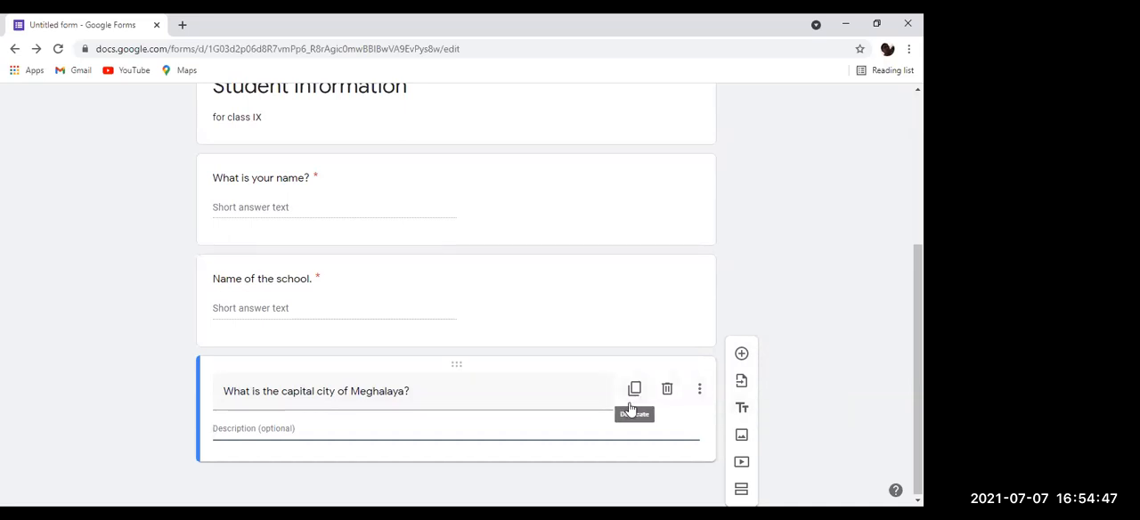
Step: Check the display options of the Meghalaya title block and delete the block from the form
{"action": "left_click", "coordinate": [699, 387]}
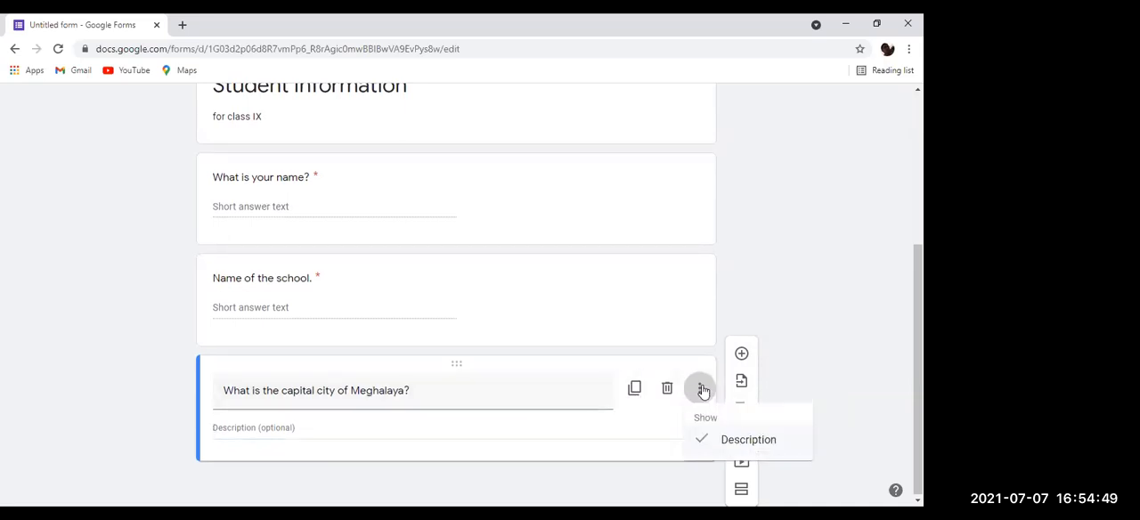
{"action": "left_click", "coordinate": [830, 390]}
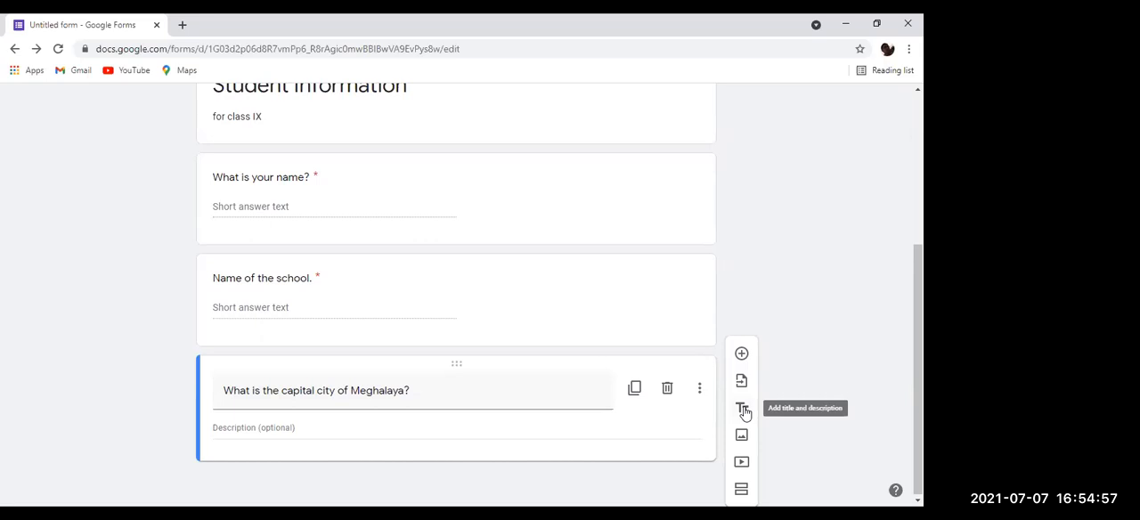
{"action": "left_click", "coordinate": [668, 392]}
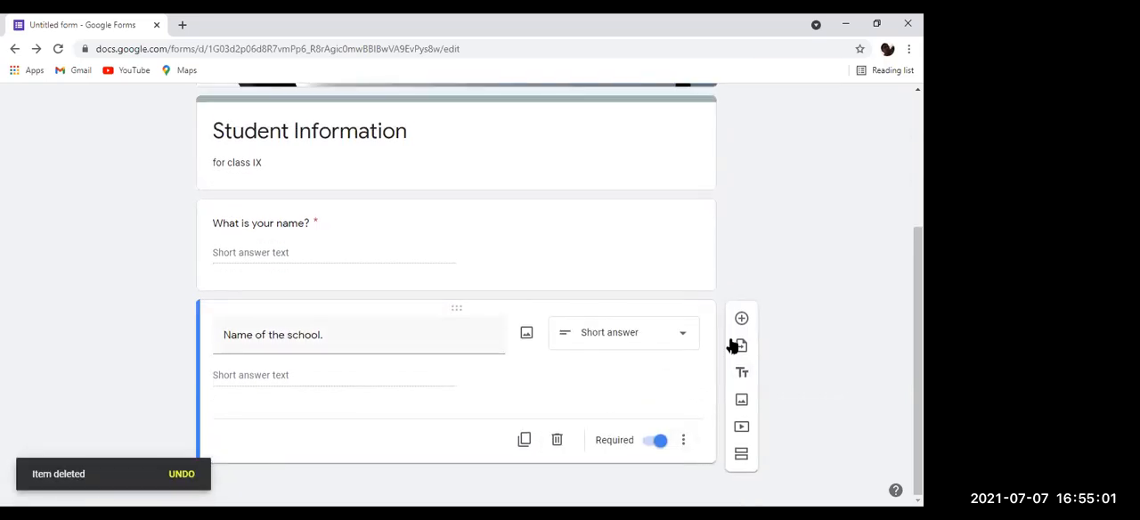
Step: Add a multiple-choice question titled "What is the capital City of Meghalaya?" below the school question
{"action": "left_click", "coordinate": [741, 318]}
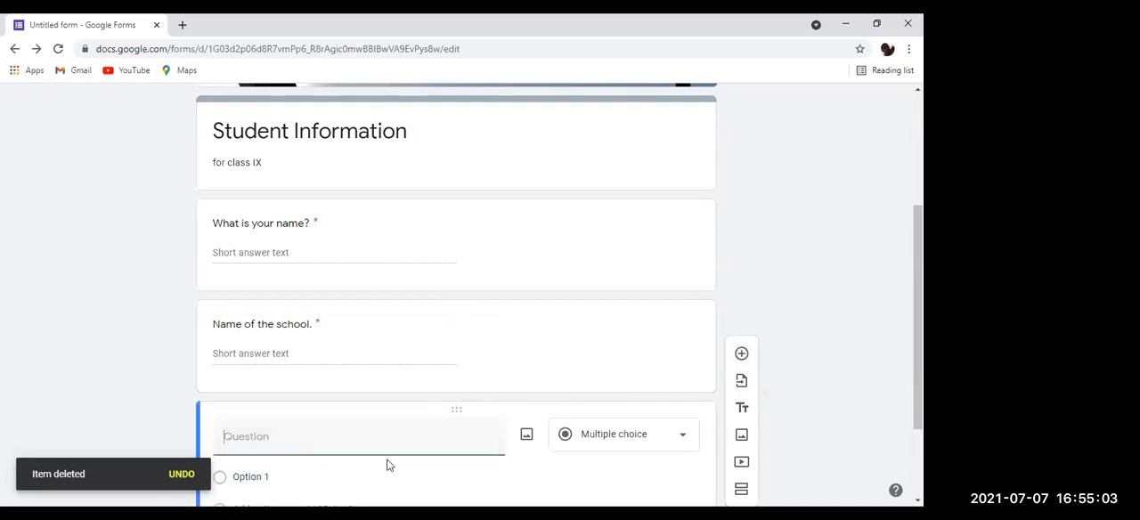
{"action": "type", "text": "w"}
{"action": "key", "text": "BackSpace"}
{"action": "type", "text": "What is thye name of the"}
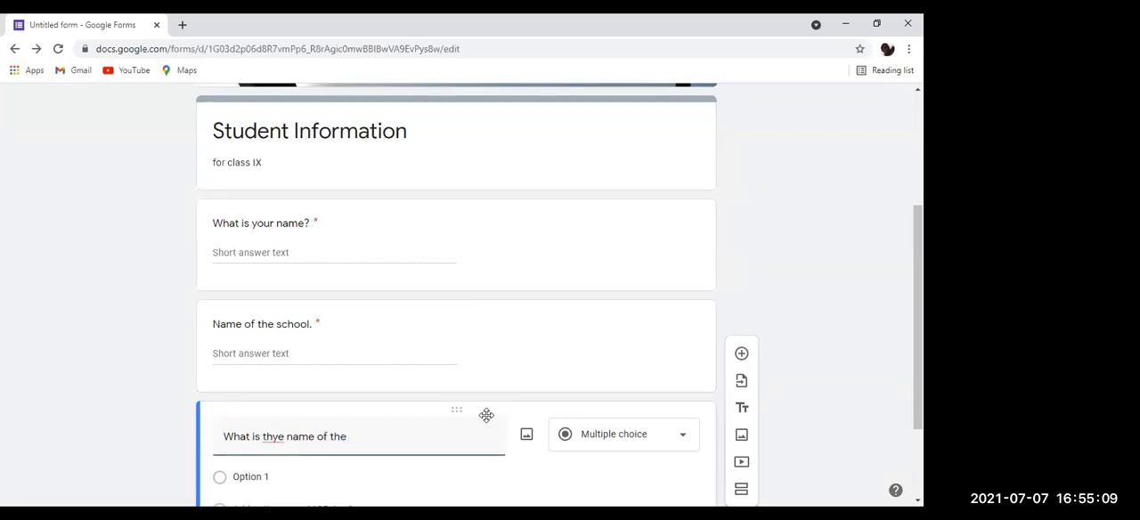
{"action": "key", "text": "BackSpace"}
{"action": "key", "text": "BackSpace"}
{"action": "key", "text": "BackSpace"}
{"action": "key", "text": "BackSpace"}
{"action": "key", "text": "BackSpace"}
{"action": "key", "text": "BackSpace"}
{"action": "key", "text": "BackSpace"}
{"action": "key", "text": "BackSpace"}
{"action": "key", "text": "BackSpace"}
{"action": "key", "text": "BackSpace"}
{"action": "key", "text": "BackSpace"}
{"action": "key", "text": "BackSpace"}
{"action": "key", "text": "BackSpace"}
{"action": "key", "text": "BackSpace"}
{"action": "key", "text": "BackSpace"}
{"action": "type", "text": "e capital City"}
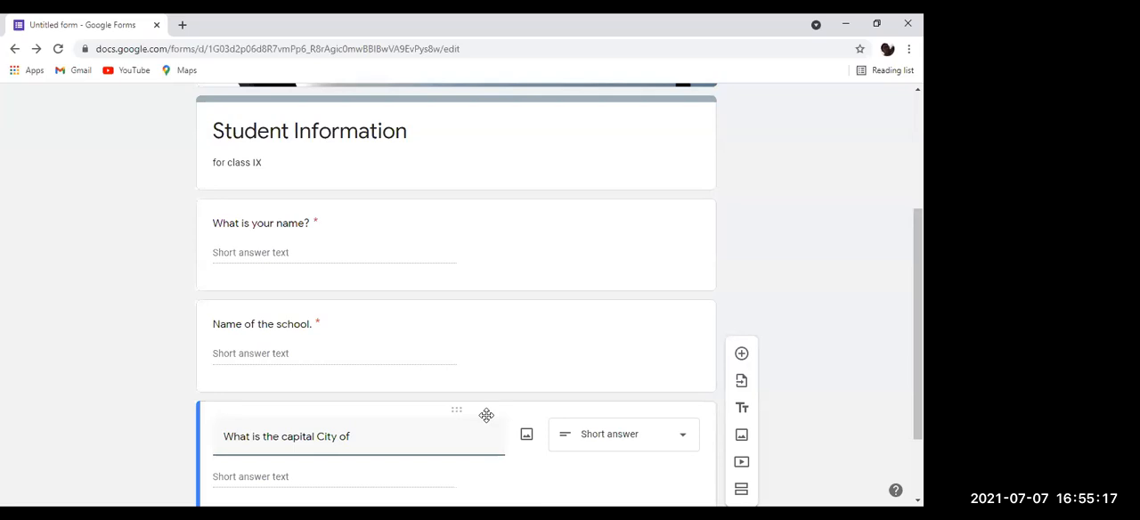
{"action": "type", "text": " of Meghalaya?"}
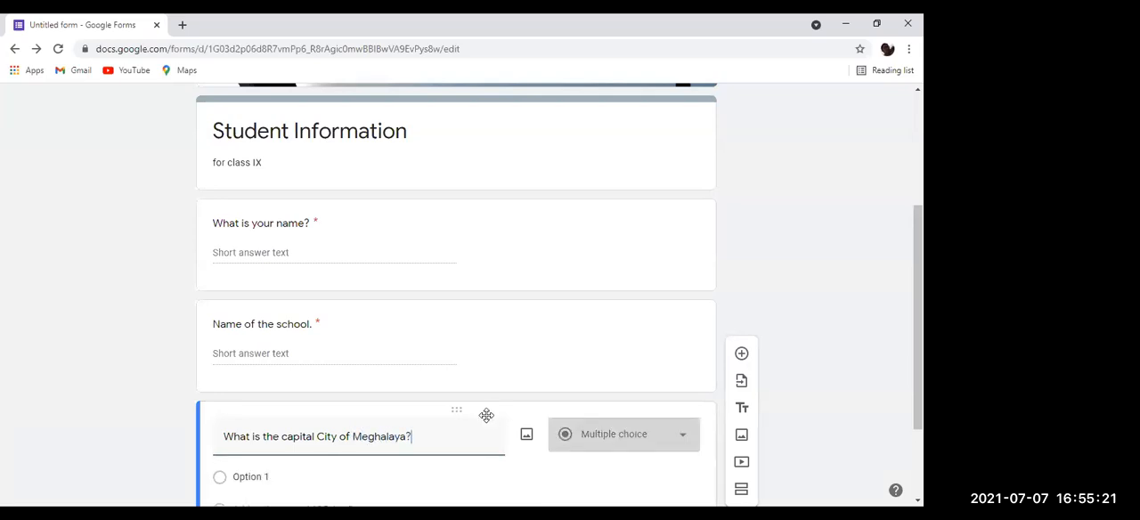
{"action": "scroll", "coordinate": [599, 419], "scroll_direction": "down", "scroll_amount": 2}
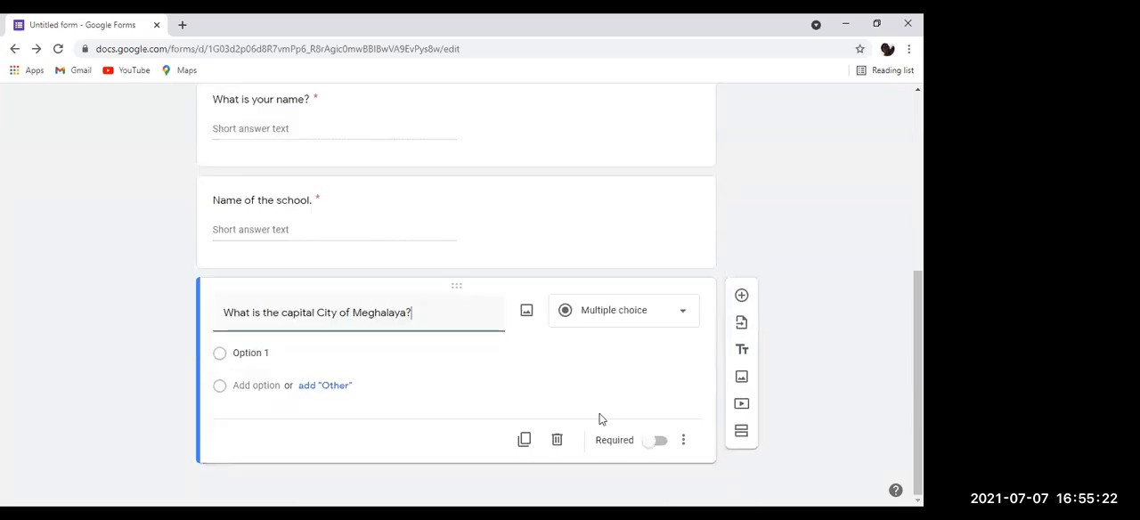
{"action": "left_click", "coordinate": [658, 324]}
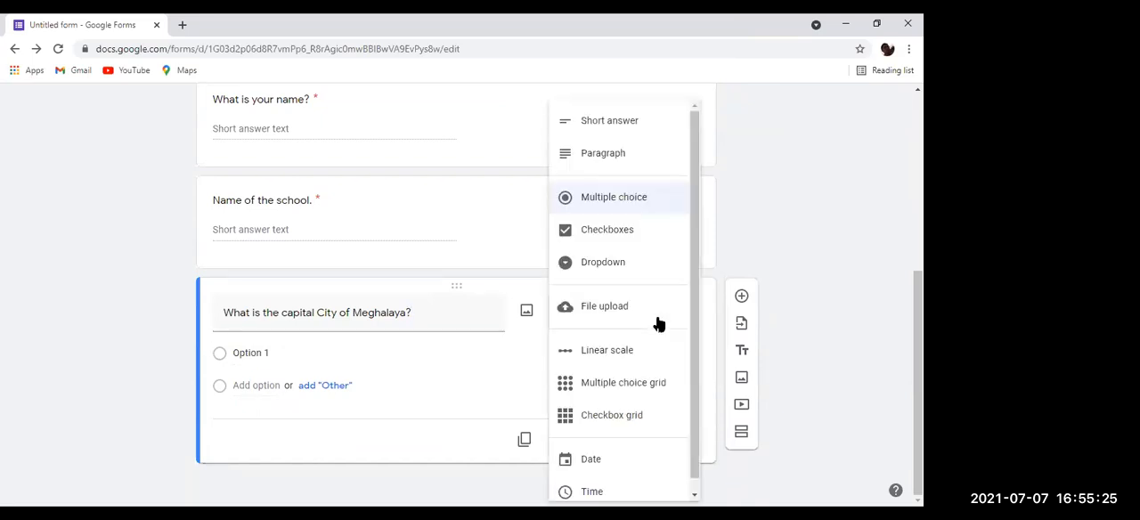
{"action": "left_click", "coordinate": [782, 275]}
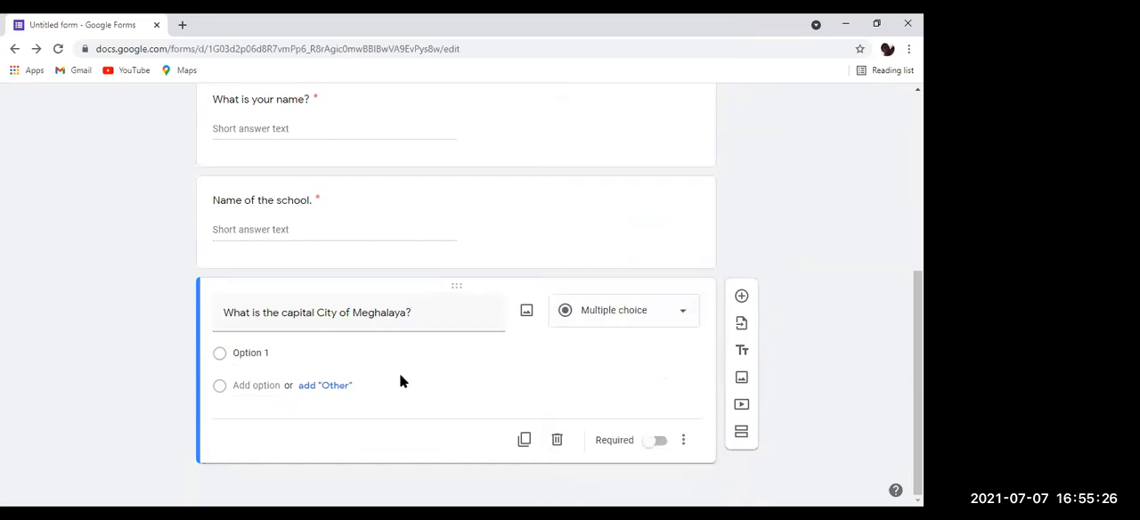
Step: Give the Meghalaya question the answer options Shilong, Tura and Dispur, and remove its "Other" option
{"action": "left_click", "coordinate": [233, 354]}
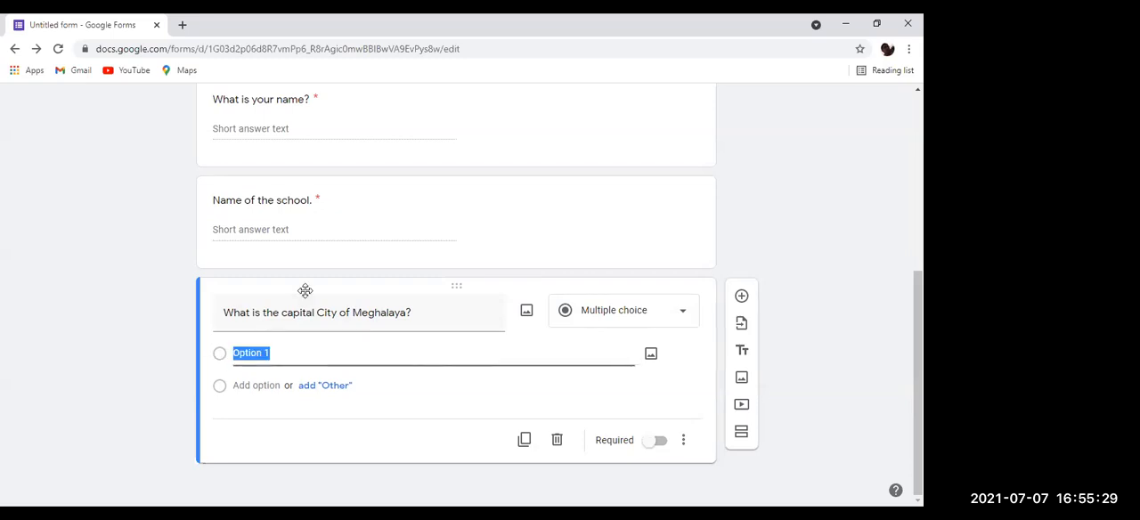
{"action": "type", "text": "Shilong"}
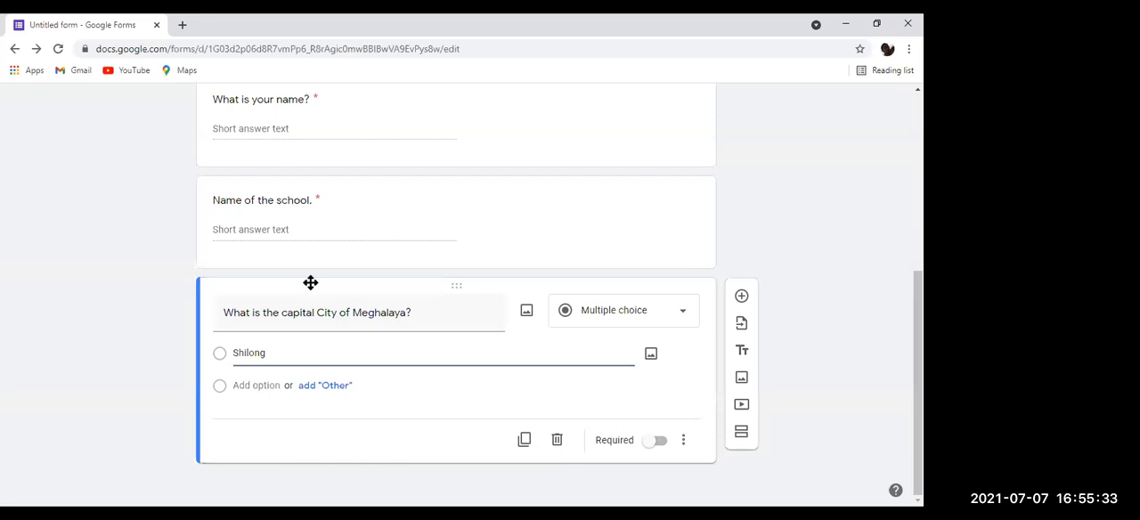
{"action": "left_click", "coordinate": [300, 385]}
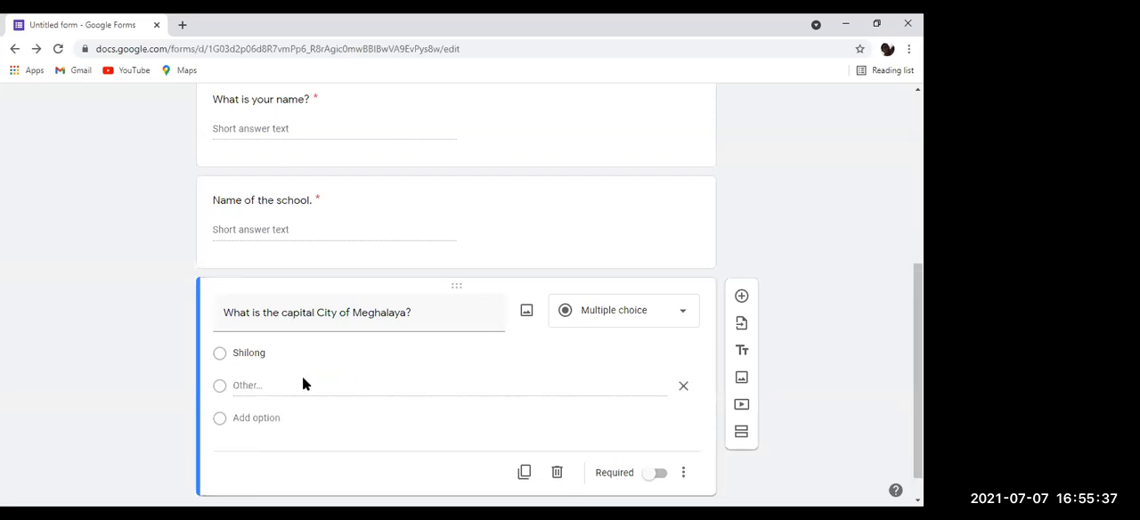
{"action": "left_click", "coordinate": [273, 419]}
{"action": "type", "text": "Tura"}
{"action": "left_click", "coordinate": [272, 423]}
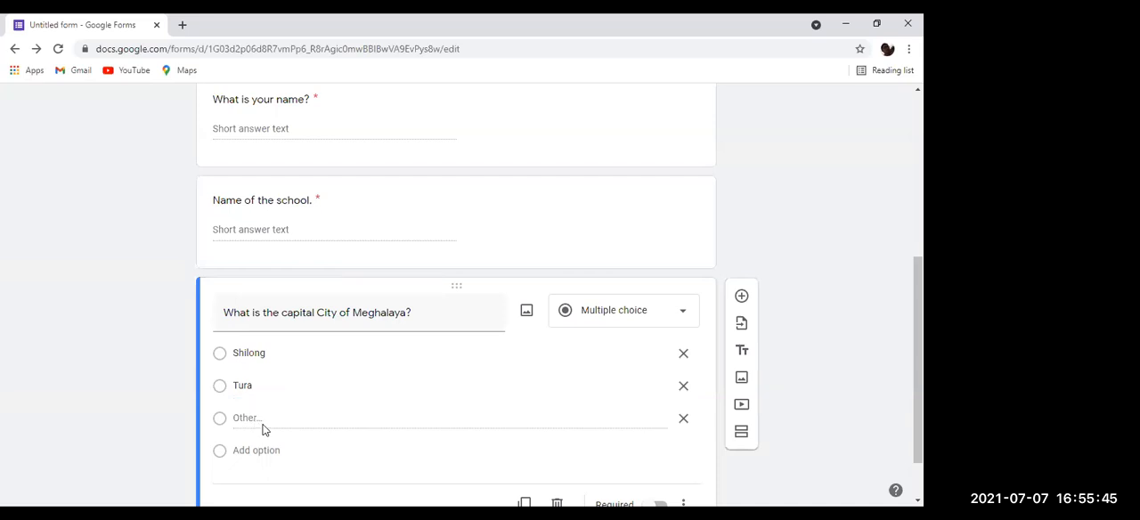
{"action": "left_click", "coordinate": [267, 451]}
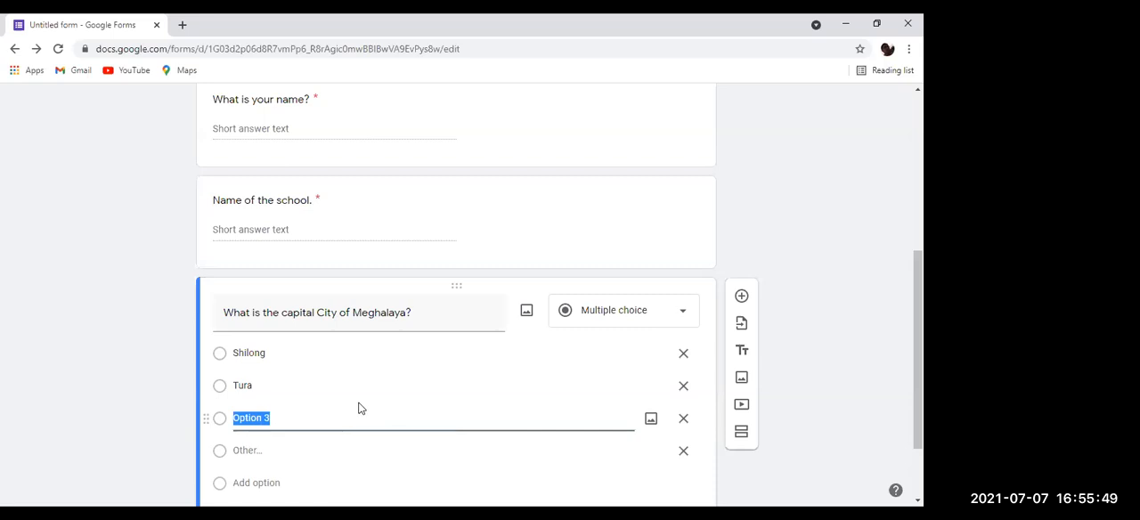
{"action": "type", "text": "Dispur"}
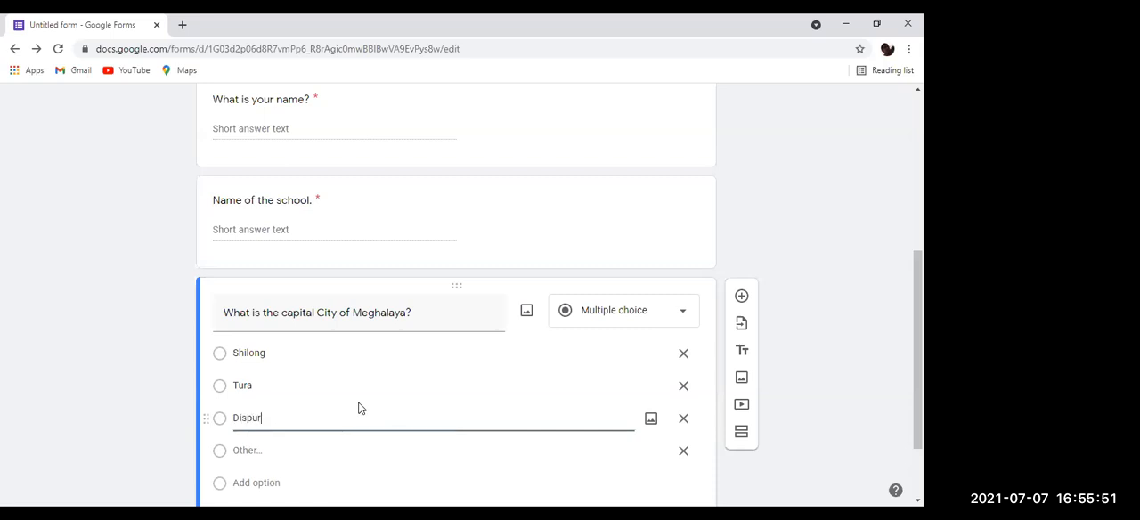
{"action": "left_click", "coordinate": [643, 448]}
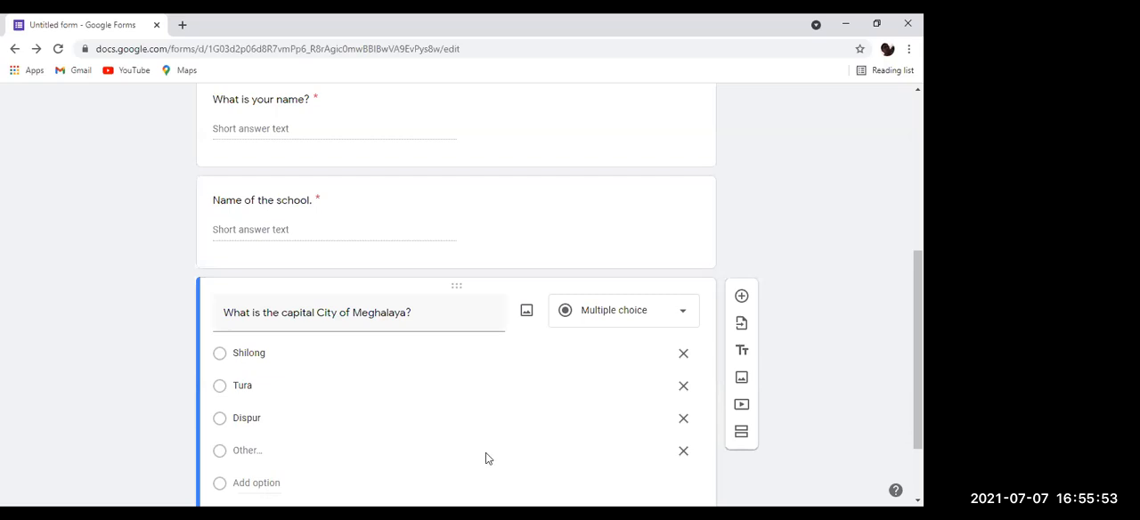
{"action": "scroll", "coordinate": [757, 396], "scroll_direction": "down", "scroll_amount": 2}
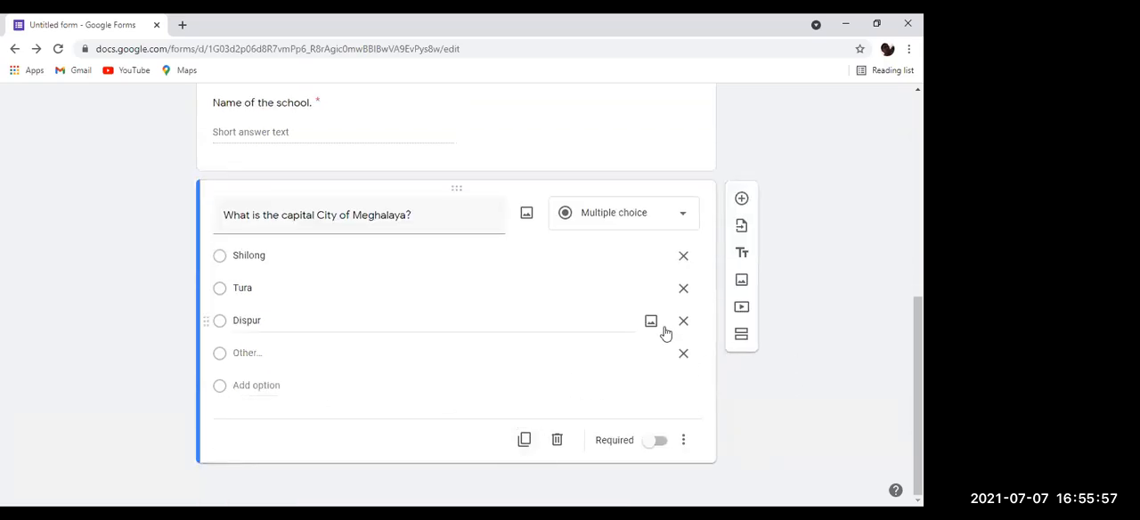
{"action": "left_click", "coordinate": [684, 353]}
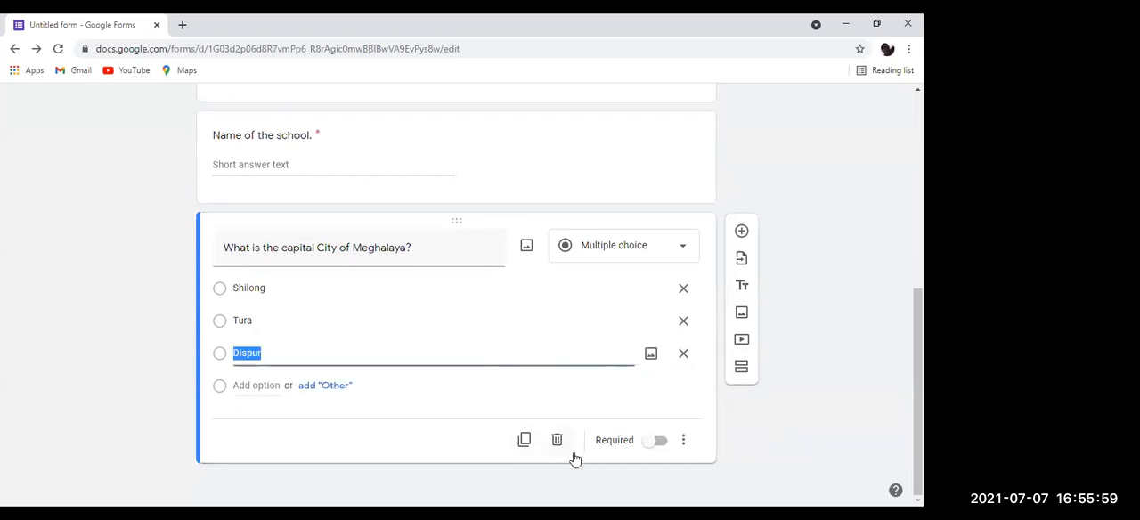
Step: Make the Meghalaya question required and check its additional question options
{"action": "left_click", "coordinate": [657, 446]}
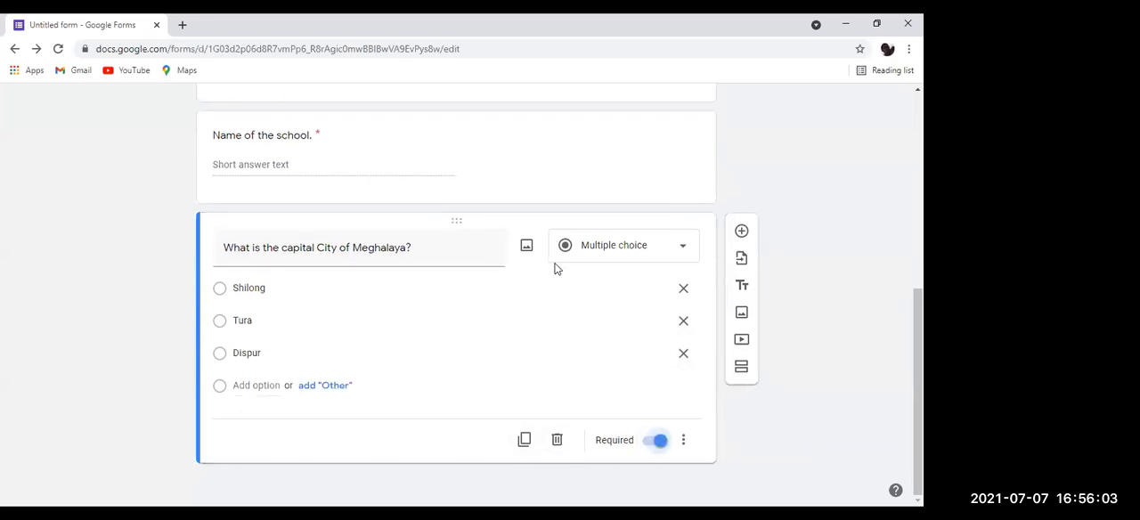
{"action": "left_click", "coordinate": [683, 440]}
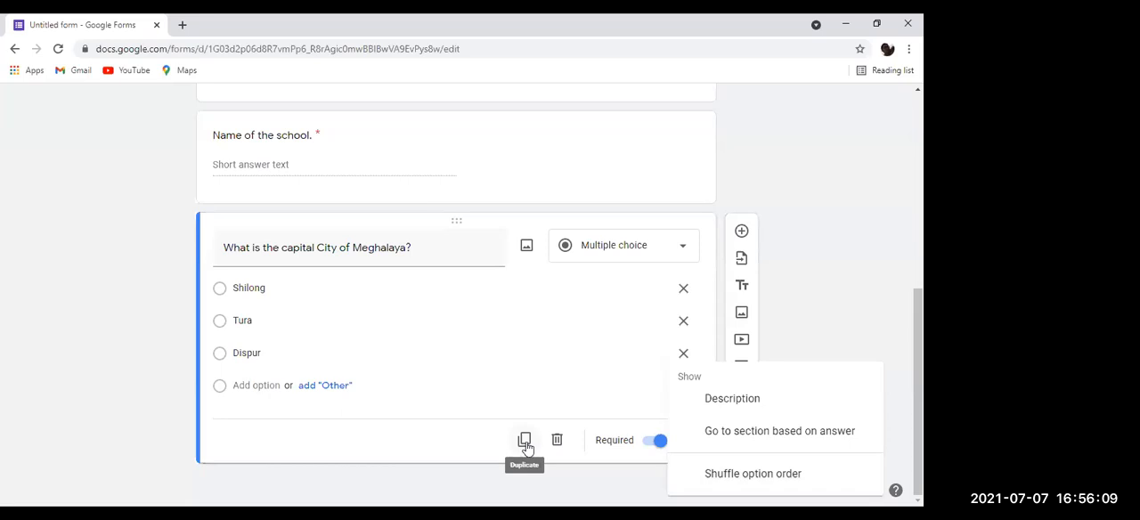
{"action": "left_click", "coordinate": [533, 255]}
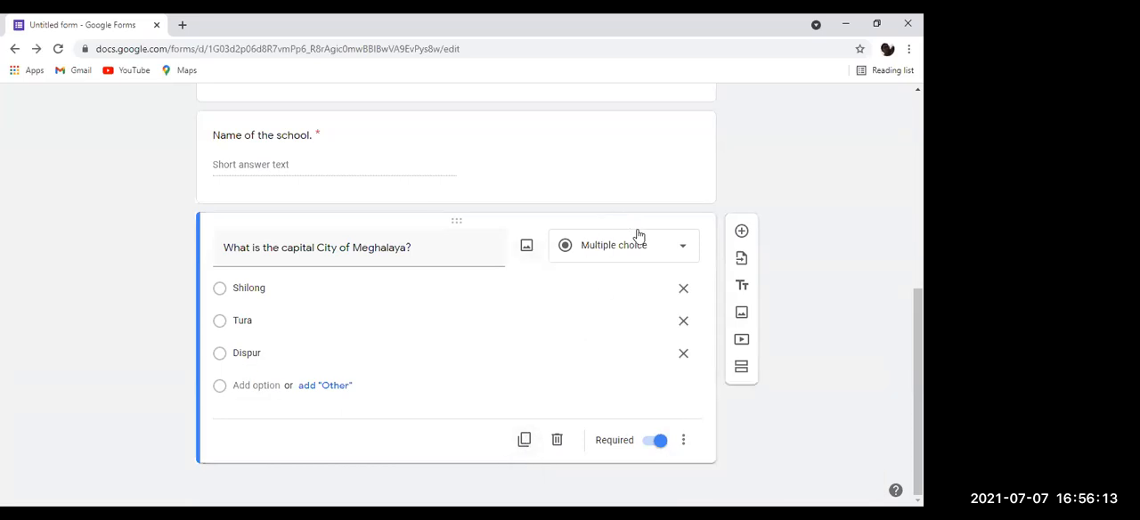
Step: Look through the Meghalaya question's type list, answer options and additional settings for a way to mark the correct answer
{"action": "left_click", "coordinate": [675, 251]}
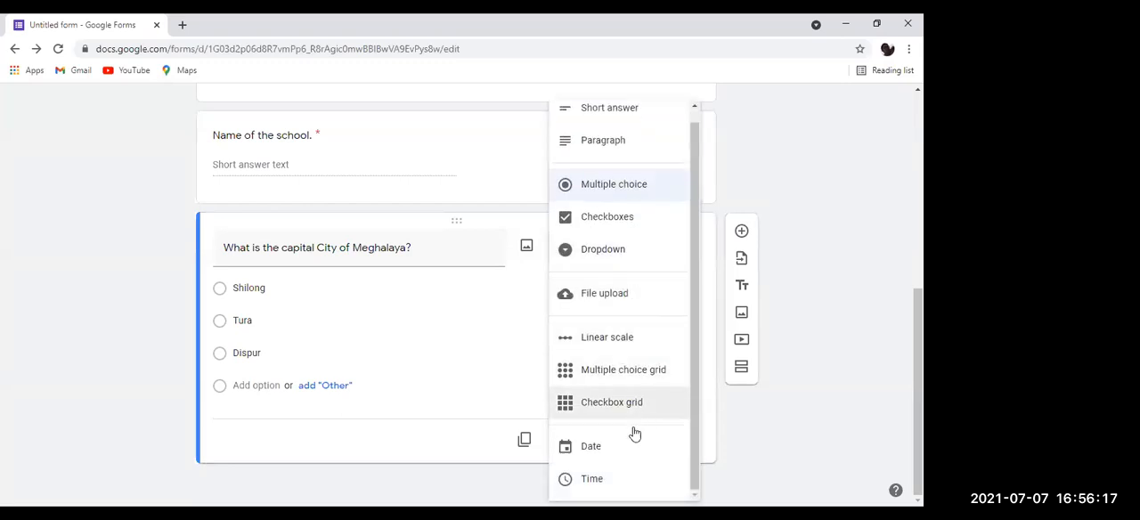
{"action": "left_click", "coordinate": [660, 473]}
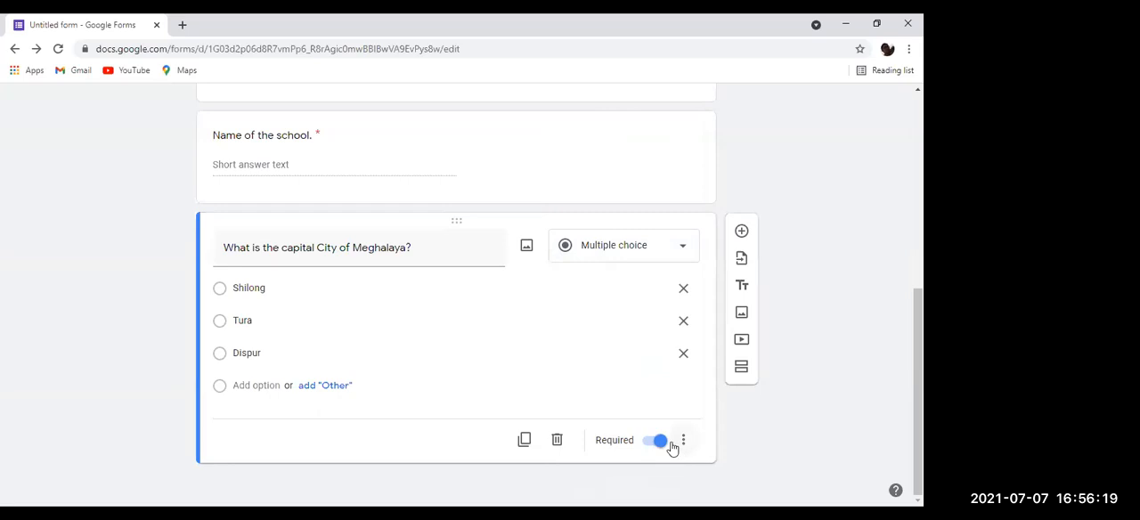
{"action": "left_click", "coordinate": [684, 448]}
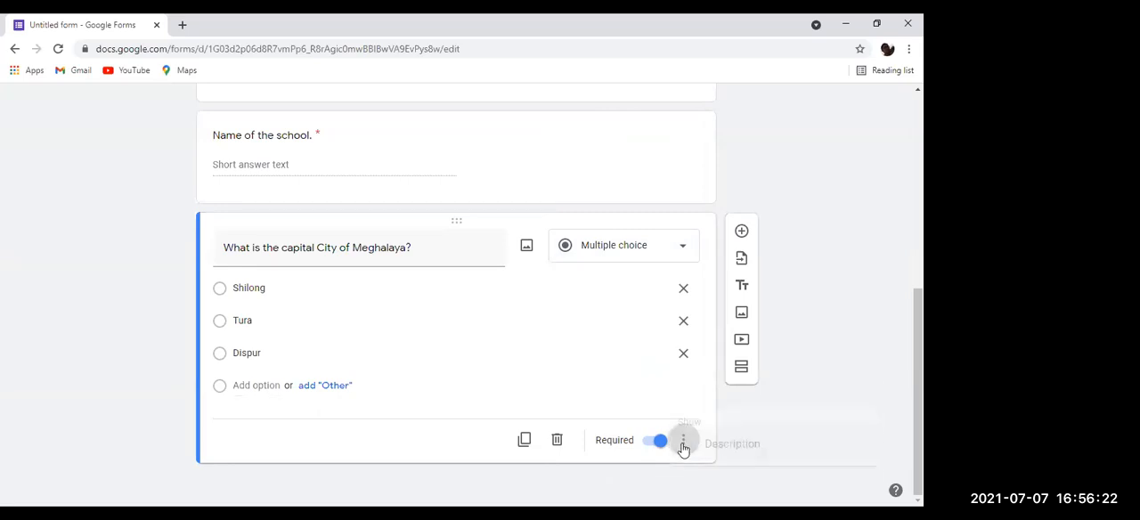
{"action": "left_click", "coordinate": [634, 353]}
{"action": "left_click", "coordinate": [623, 362]}
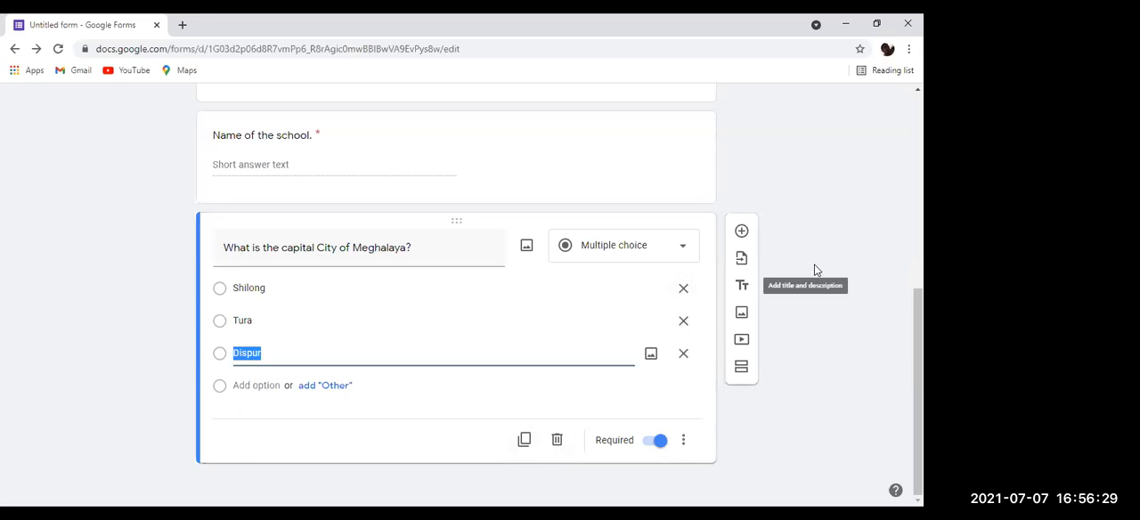
{"action": "left_click", "coordinate": [221, 292]}
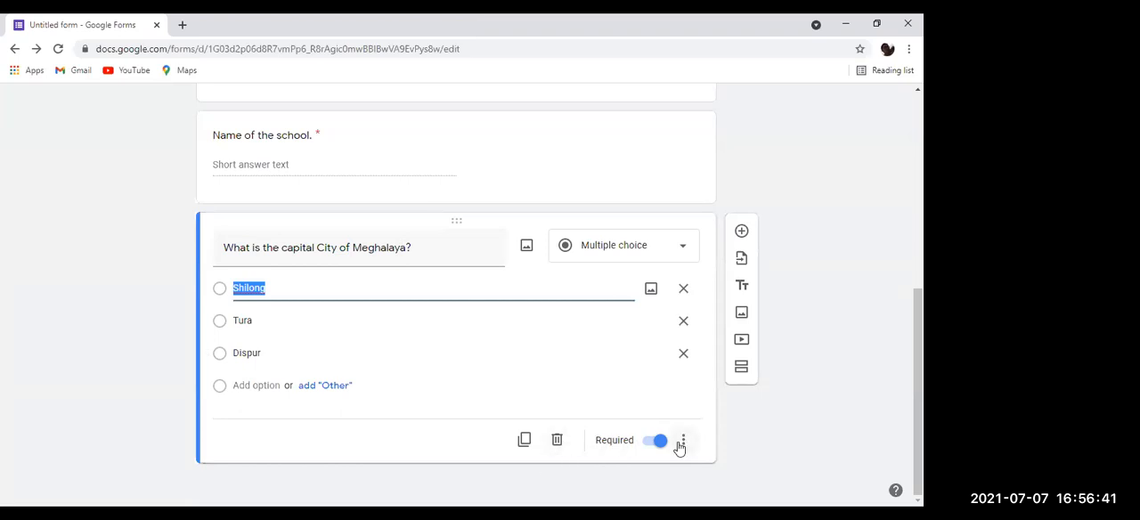
{"action": "scroll", "coordinate": [827, 129], "scroll_direction": "up", "scroll_amount": 5}
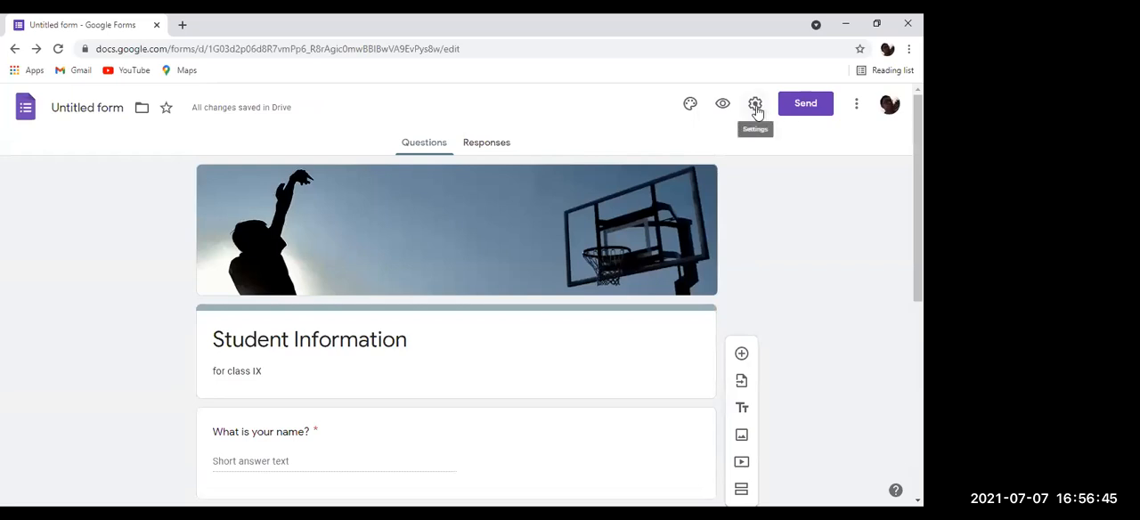
{"action": "scroll", "coordinate": [815, 188], "scroll_direction": "down", "scroll_amount": 5}
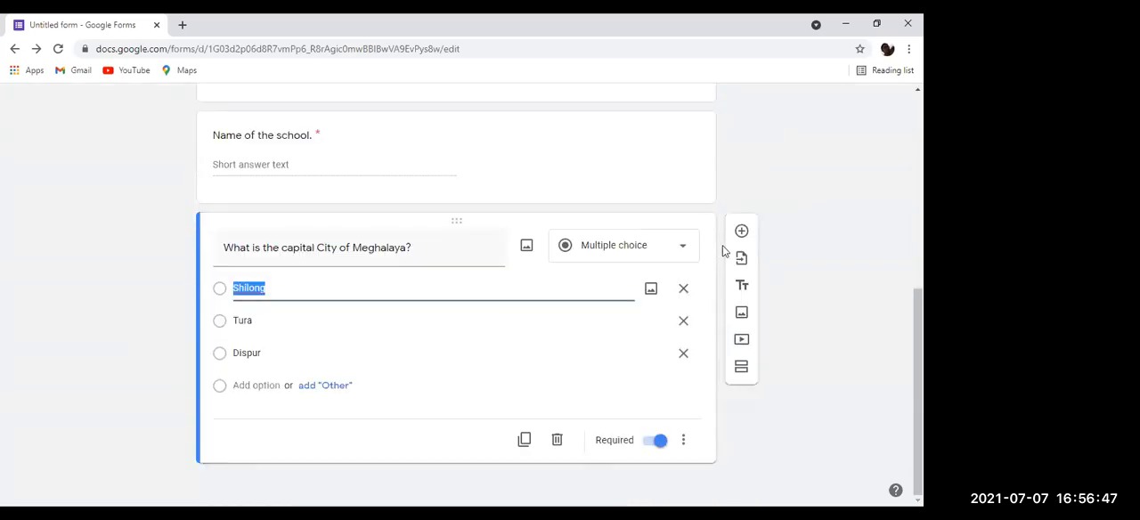
{"action": "left_click", "coordinate": [683, 440]}
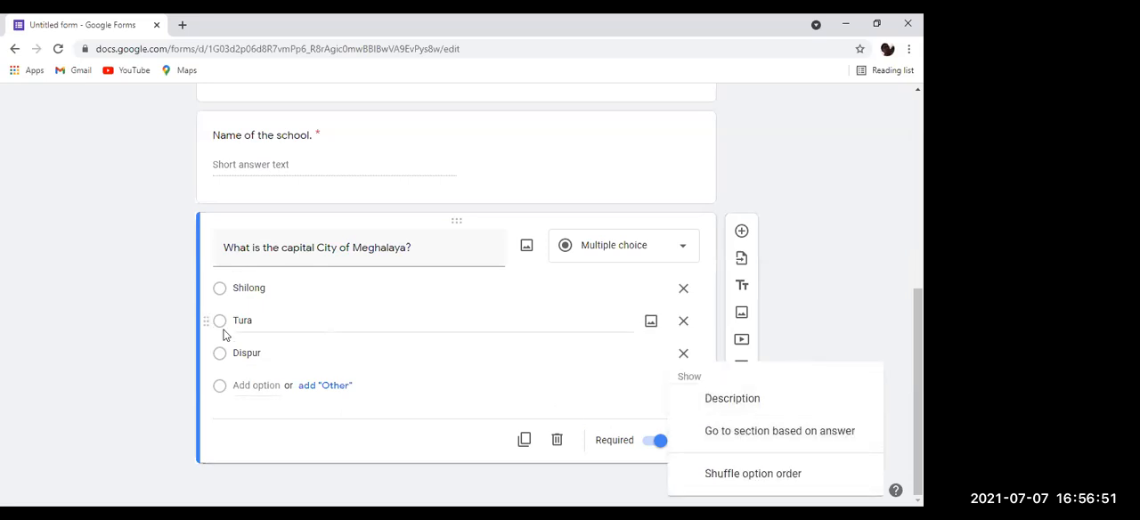
{"action": "left_click", "coordinate": [219, 293]}
{"action": "left_click", "coordinate": [216, 285]}
{"action": "left_click", "coordinate": [217, 285]}
{"action": "left_click", "coordinate": [220, 290]}
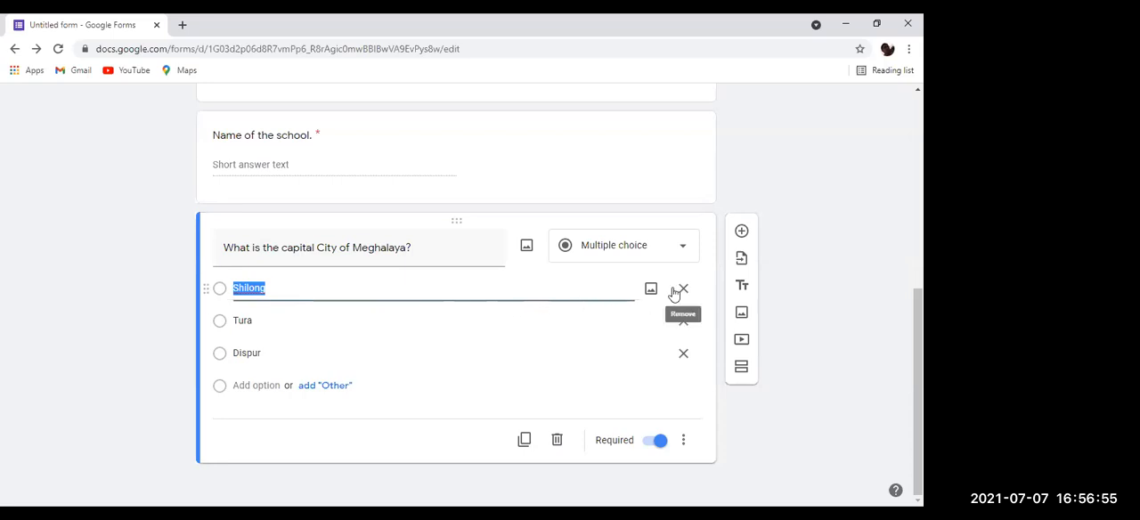
Step: Turn the form into a quiz in the form settings and save the change
{"action": "scroll", "coordinate": [741, 259], "scroll_direction": "up", "scroll_amount": 1}
{"action": "scroll", "coordinate": [853, 100], "scroll_direction": "up", "scroll_amount": 4}
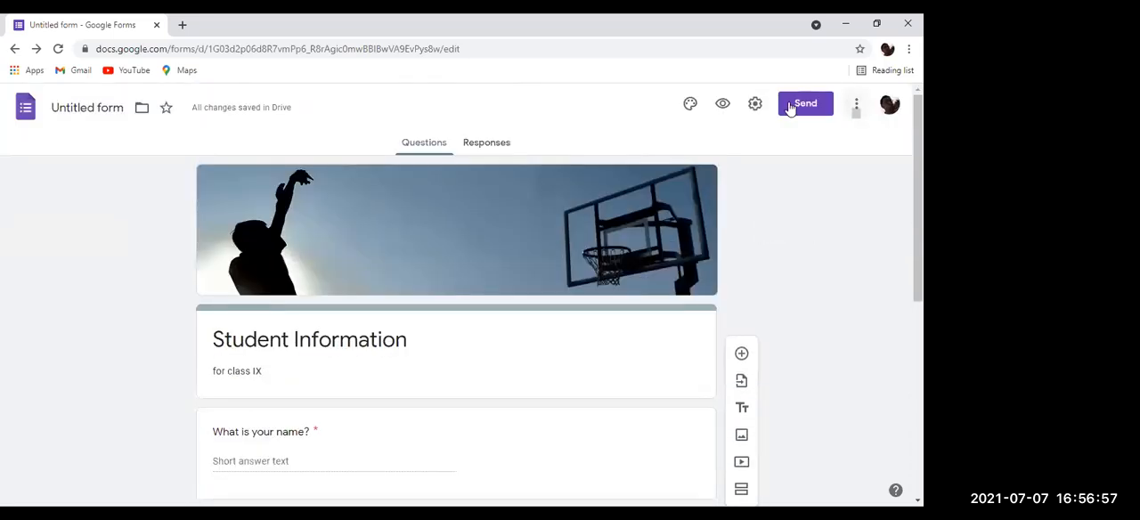
{"action": "left_click", "coordinate": [757, 104]}
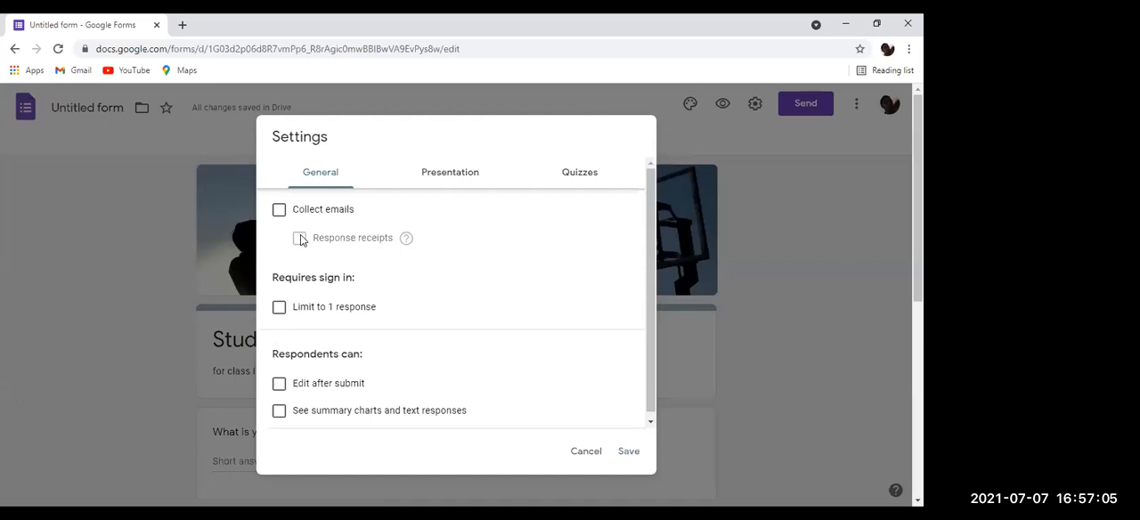
{"action": "left_click", "coordinate": [574, 170]}
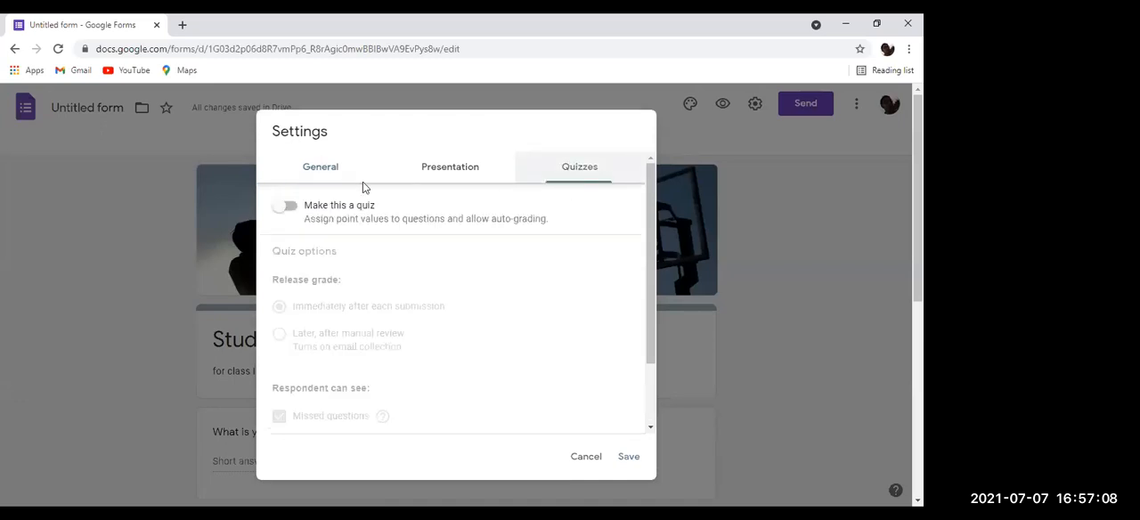
{"action": "left_click", "coordinate": [283, 206]}
{"action": "left_click", "coordinate": [629, 456]}
Step: Set Shilong as the correct answer in the Meghalaya question's answer key and assign it 1 point
{"action": "scroll", "coordinate": [480, 405], "scroll_direction": "down", "scroll_amount": 5}
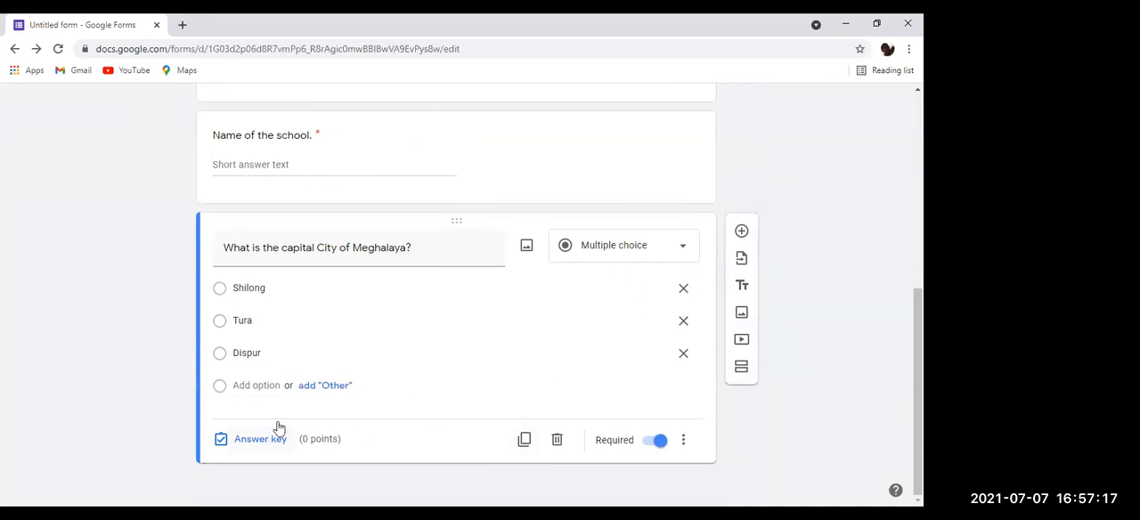
{"action": "left_click", "coordinate": [225, 293]}
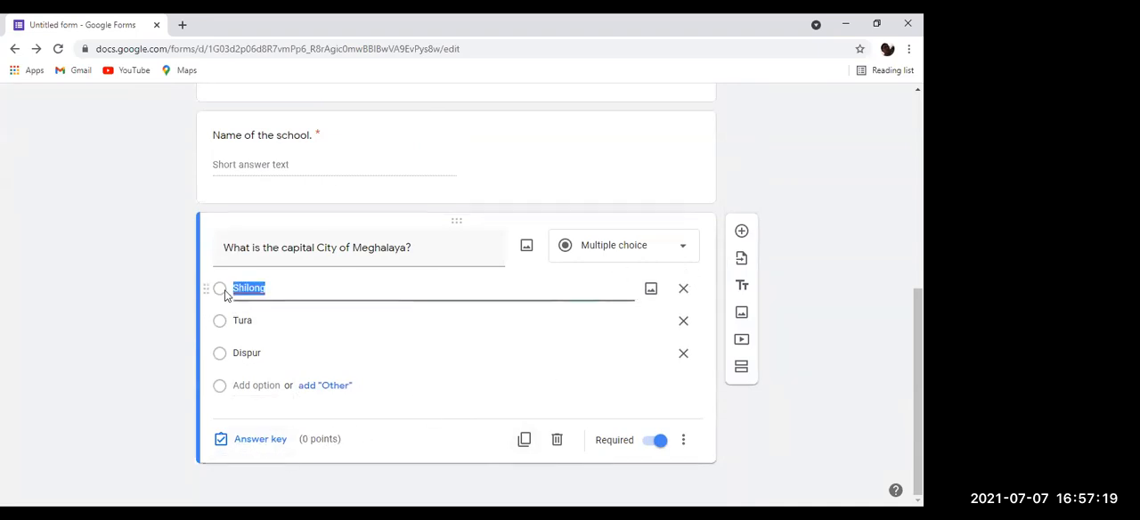
{"action": "left_click", "coordinate": [250, 448]}
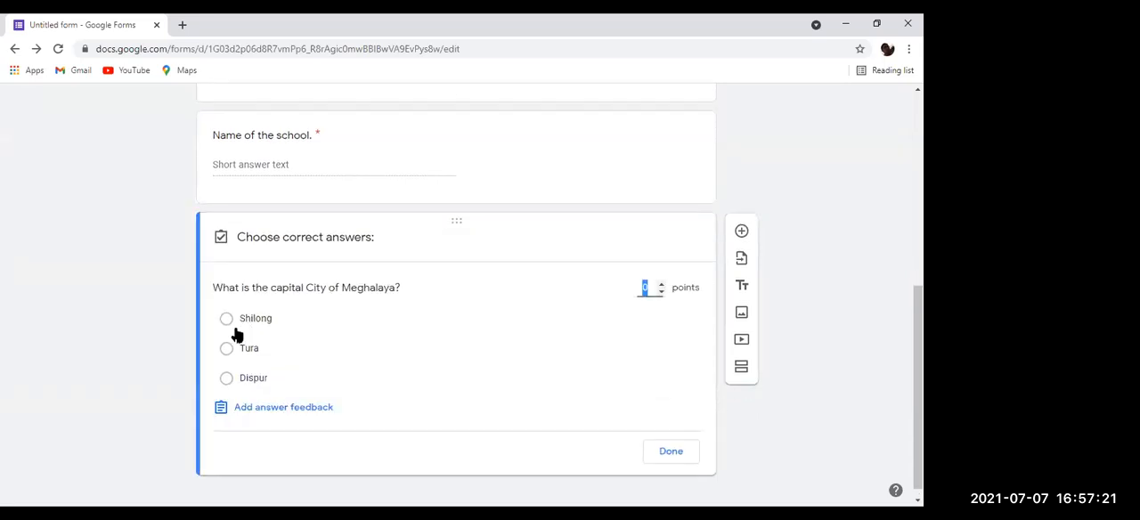
{"action": "left_click", "coordinate": [225, 321]}
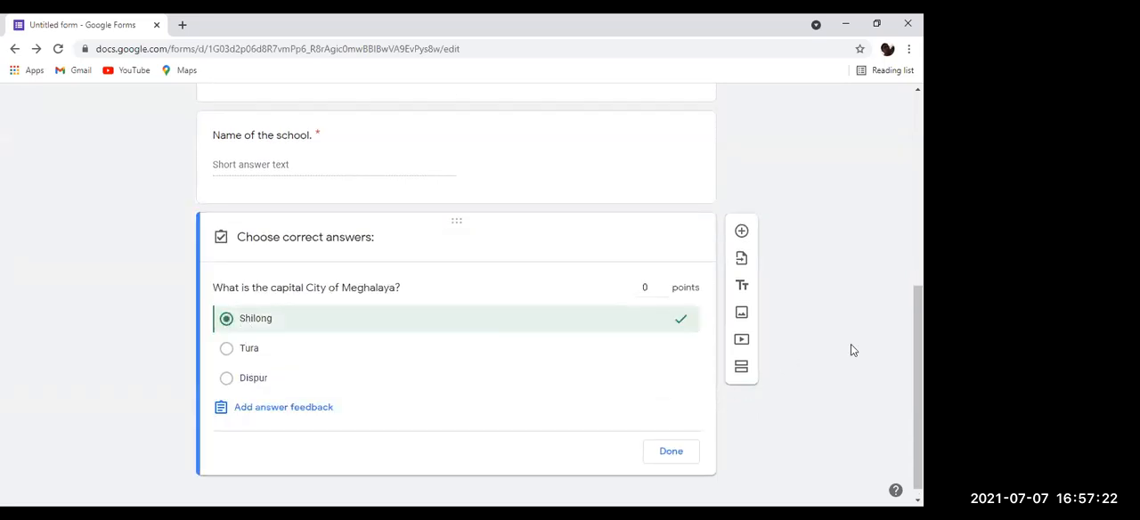
{"action": "left_click", "coordinate": [662, 284]}
{"action": "left_click", "coordinate": [670, 451]}
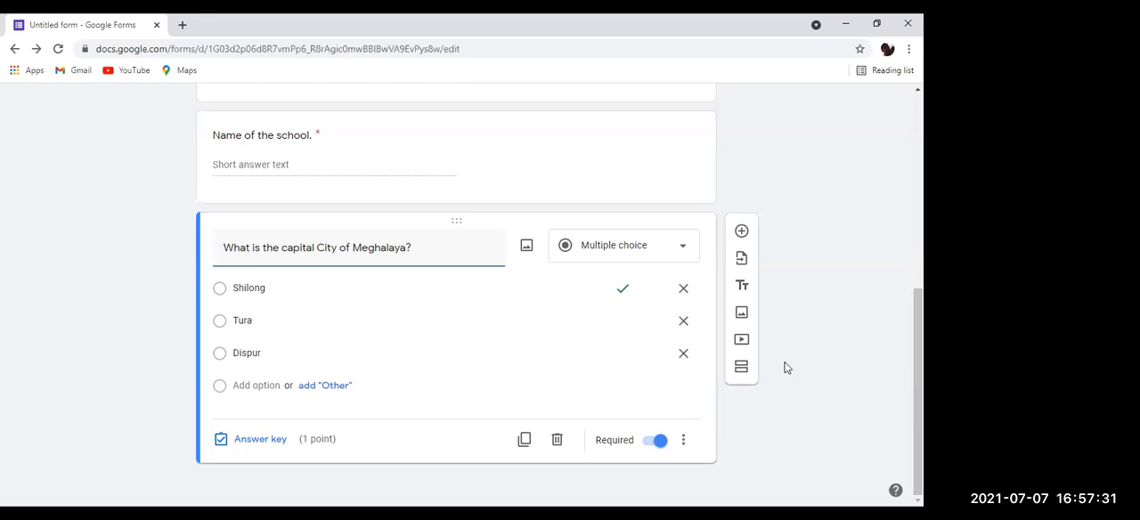
Step: Preview the Student Information form and review its questions as a respondent sees them
{"action": "scroll", "coordinate": [775, 294], "scroll_direction": "up", "scroll_amount": 6}
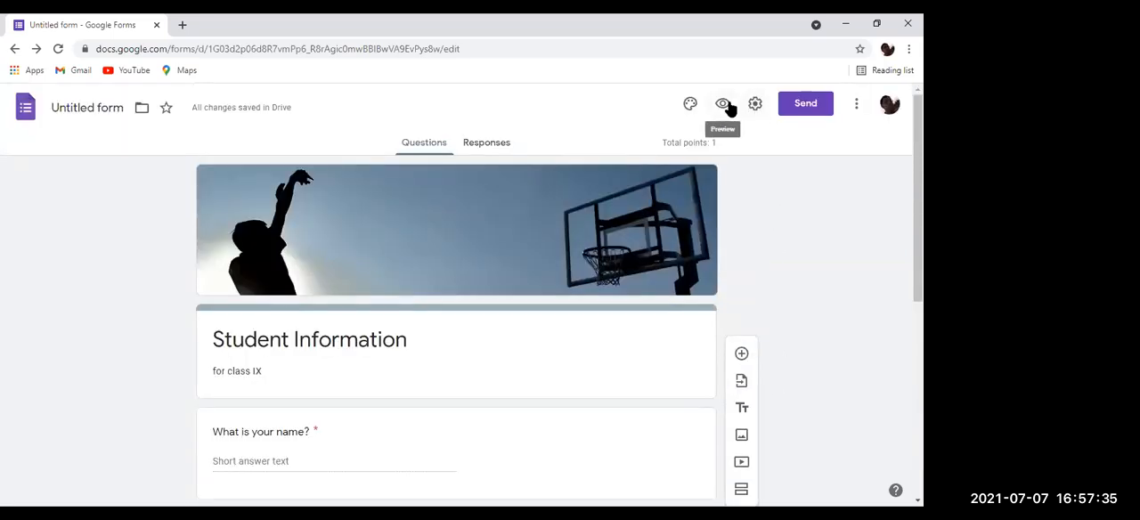
{"action": "left_click", "coordinate": [722, 104]}
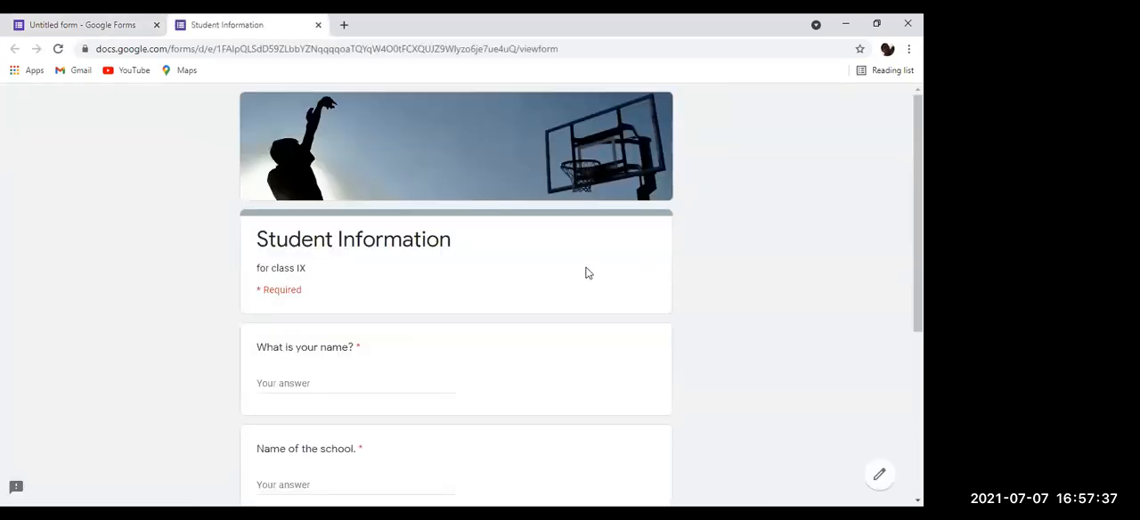
{"action": "scroll", "coordinate": [499, 294], "scroll_direction": "down", "scroll_amount": 5}
{"action": "scroll", "coordinate": [606, 237], "scroll_direction": "up", "scroll_amount": 1}
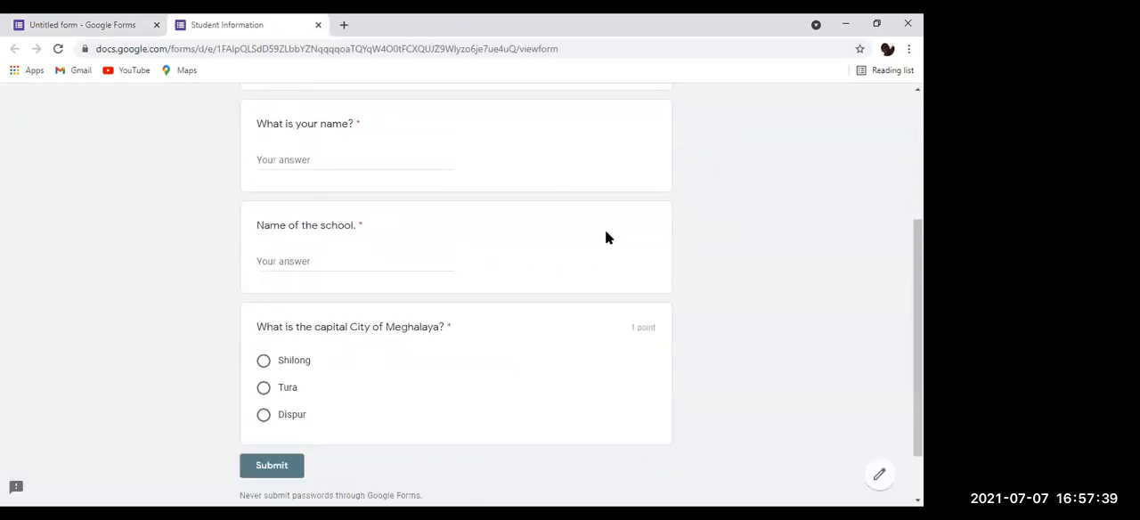
{"action": "scroll", "coordinate": [606, 237], "scroll_direction": "up", "scroll_amount": 5}
{"action": "scroll", "coordinate": [492, 291], "scroll_direction": "down", "scroll_amount": 5}
{"action": "scroll", "coordinate": [492, 285], "scroll_direction": "up", "scroll_amount": 4}
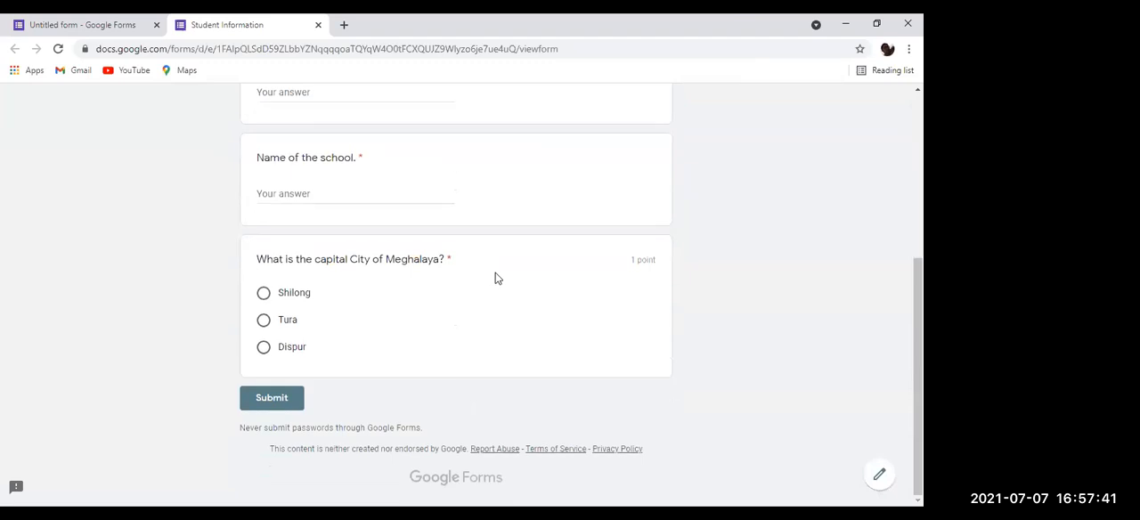
{"action": "scroll", "coordinate": [449, 282], "scroll_direction": "down", "scroll_amount": 5}
{"action": "scroll", "coordinate": [268, 267], "scroll_direction": "up", "scroll_amount": 5}
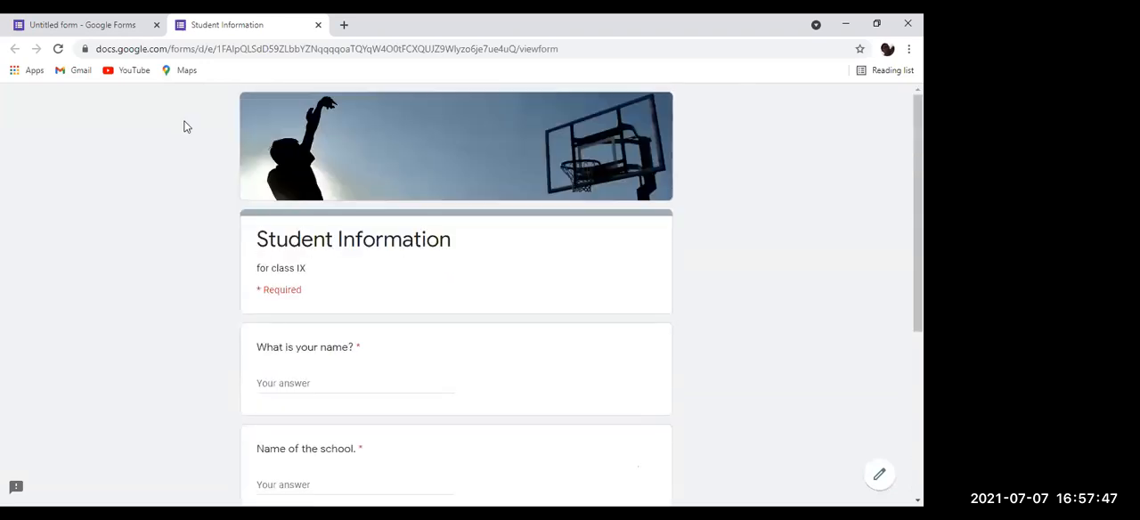
{"action": "scroll", "coordinate": [526, 349], "scroll_direction": "down", "scroll_amount": 5}
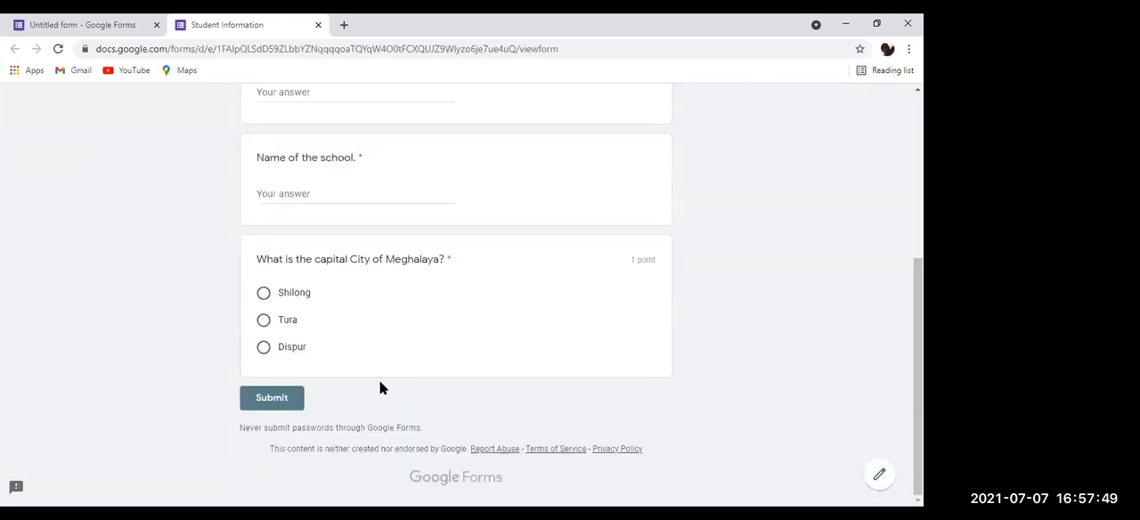
Step: Try to submit the previewed form while it is empty, and fill in the respondent's name
{"action": "left_click", "coordinate": [301, 405]}
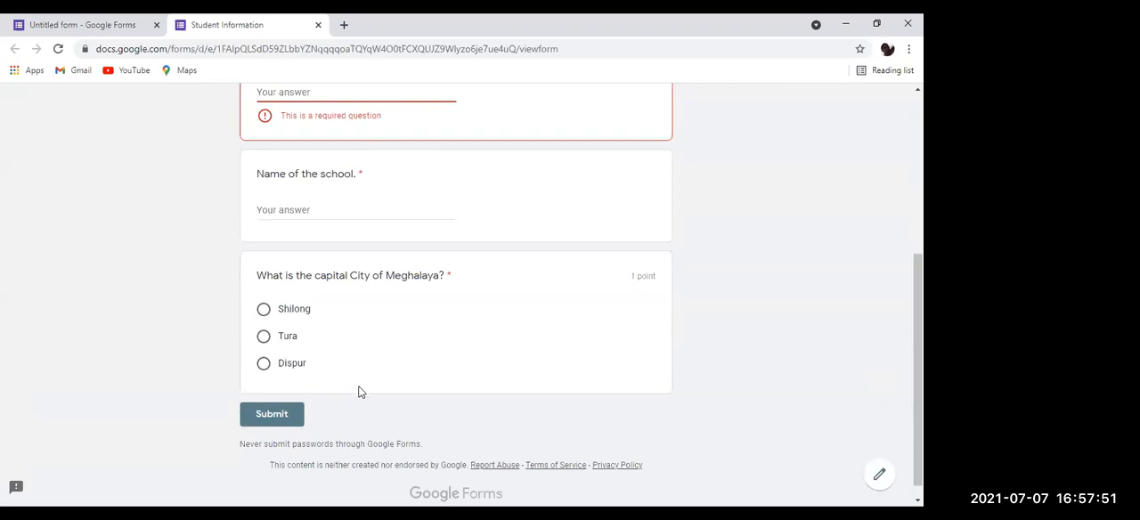
{"action": "scroll", "coordinate": [531, 145], "scroll_direction": "up", "scroll_amount": 4}
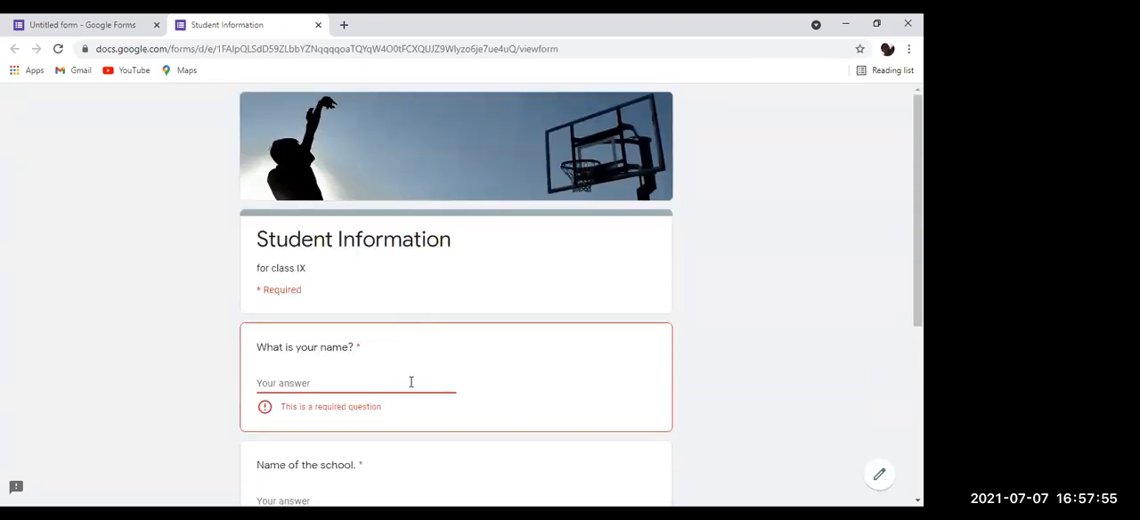
{"action": "type", "text": "Kah"}
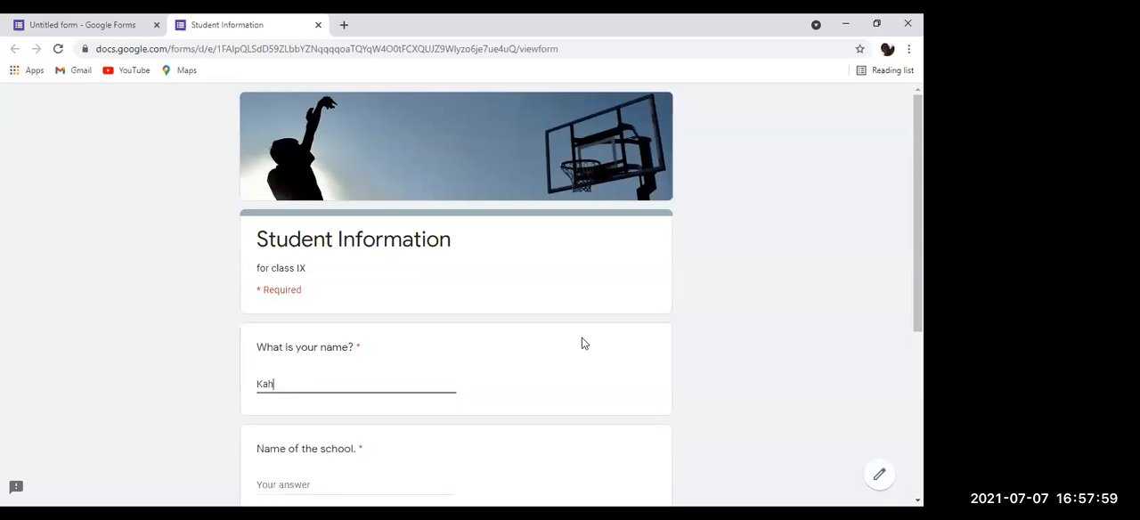
{"action": "key", "text": "BackSpace"}
{"action": "scroll", "coordinate": [514, 397], "scroll_direction": "down", "scroll_amount": 3}
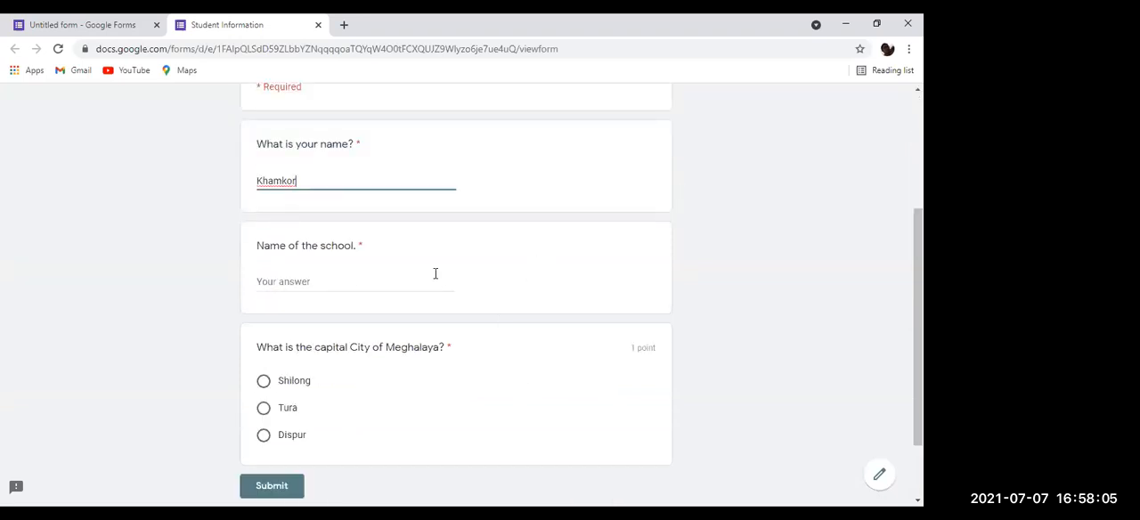
Step: Answer the school question with "Npss", choose Shilong as the capital of Meghalaya, and submit the response
{"action": "left_click", "coordinate": [350, 283]}
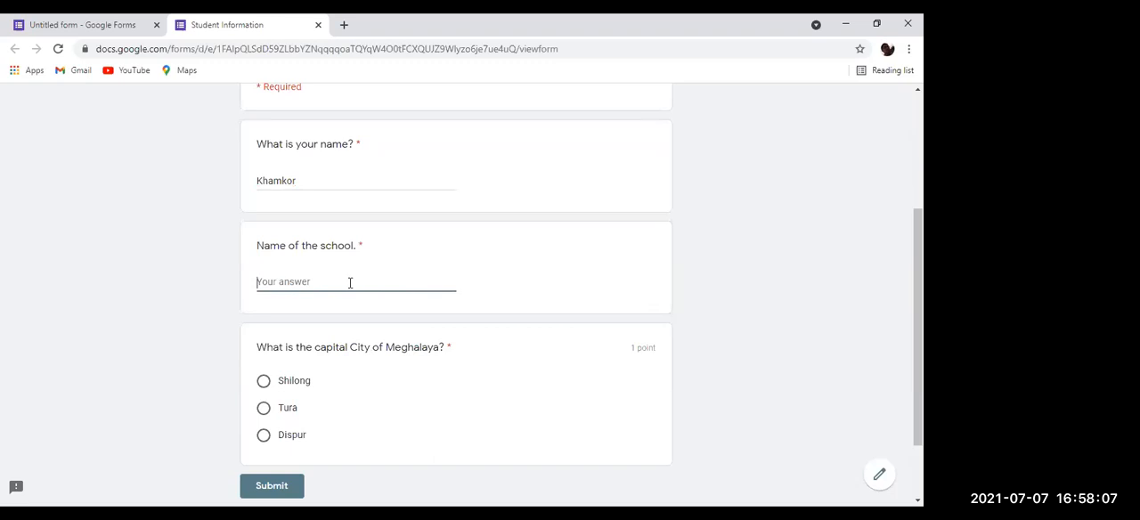
{"action": "type", "text": "Npss"}
{"action": "left_click", "coordinate": [265, 384]}
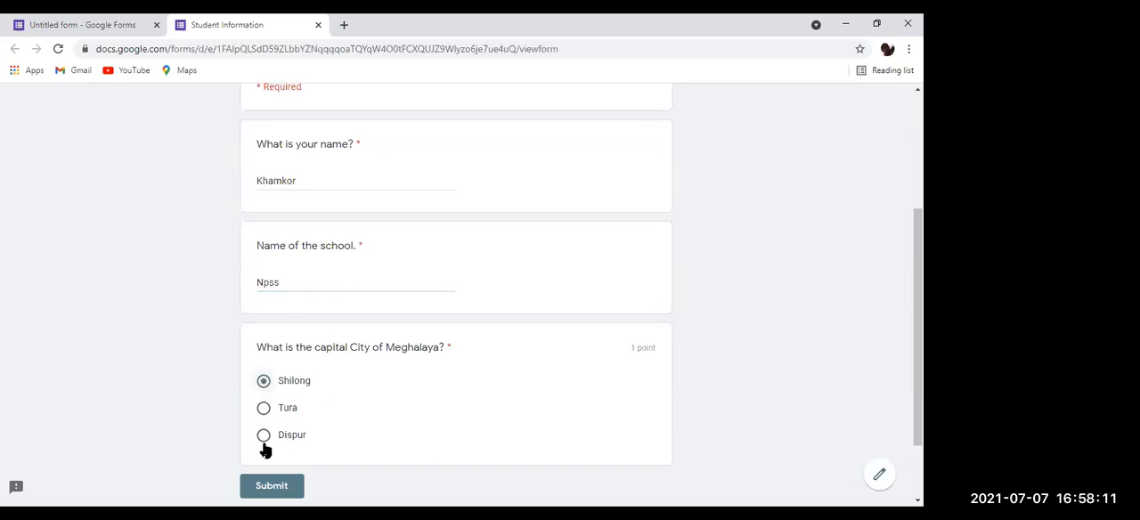
{"action": "left_click", "coordinate": [288, 484]}
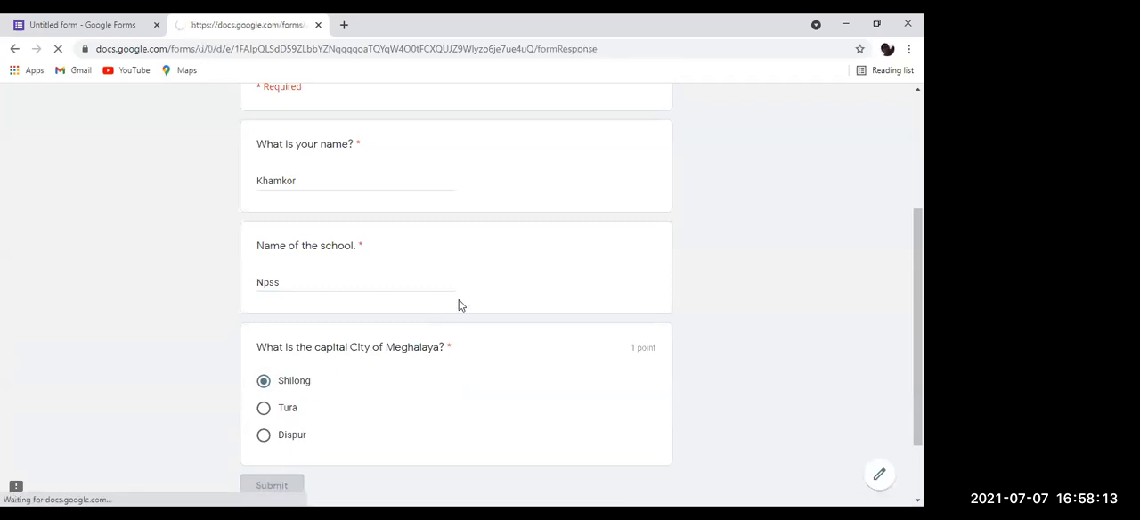
Step: Open a blank form for another response and go back to the previous page
{"action": "left_click", "coordinate": [338, 347]}
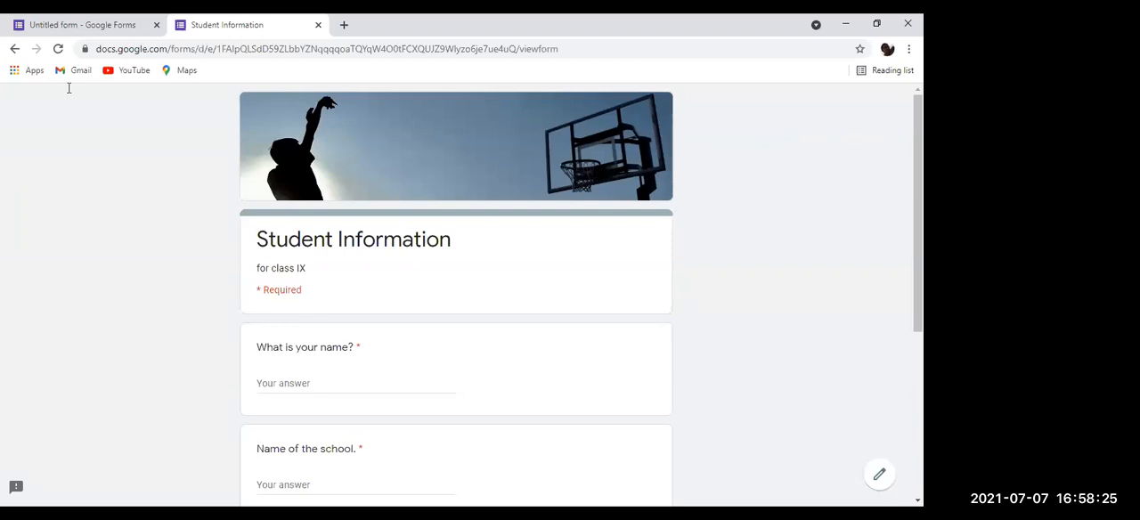
{"action": "left_click", "coordinate": [13, 51]}
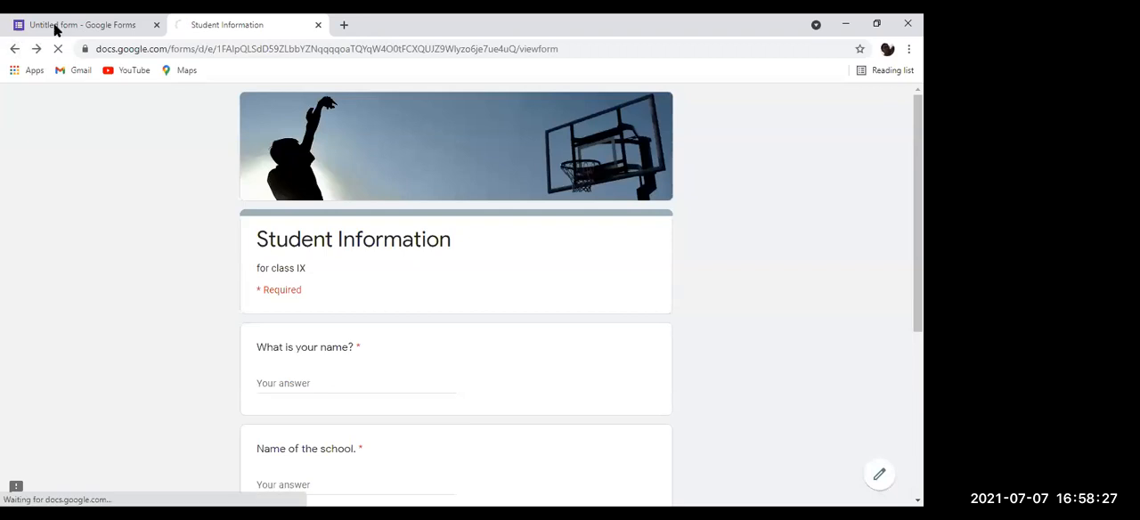
Step: Return to the form editor and examine the response summary, including the points distribution and the answers to each question
{"action": "left_click", "coordinate": [83, 25]}
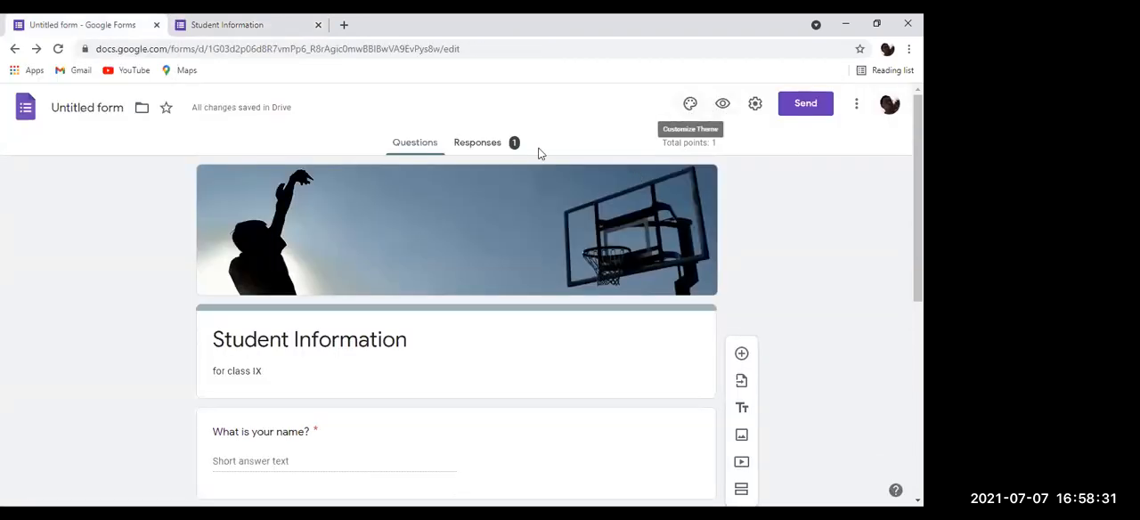
{"action": "left_click", "coordinate": [472, 145]}
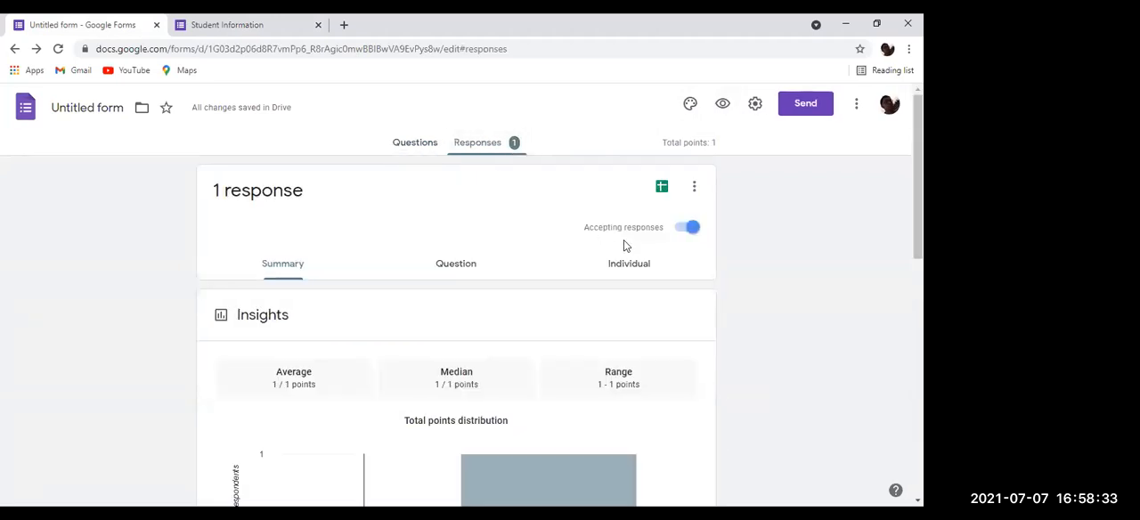
{"action": "scroll", "coordinate": [419, 326], "scroll_direction": "down", "scroll_amount": 3}
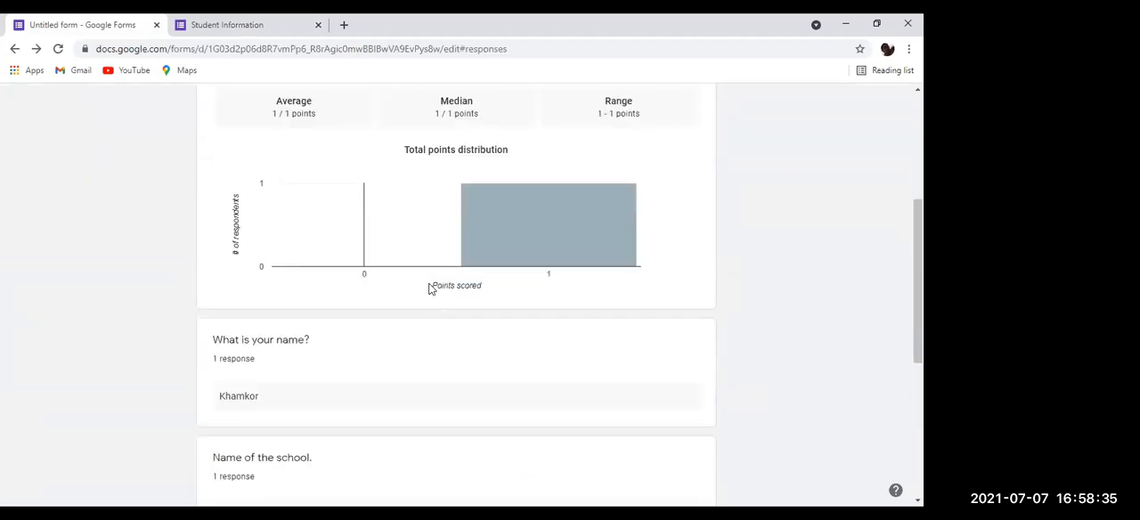
{"action": "scroll", "coordinate": [356, 312], "scroll_direction": "down", "scroll_amount": 2}
{"action": "scroll", "coordinate": [326, 321], "scroll_direction": "down", "scroll_amount": 2}
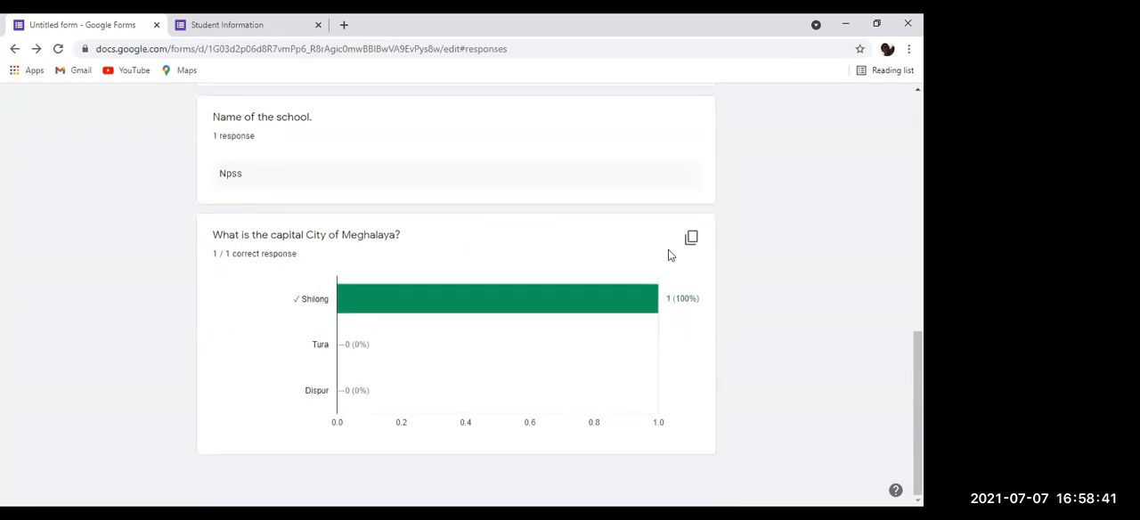
{"action": "scroll", "coordinate": [501, 236], "scroll_direction": "up", "scroll_amount": 2}
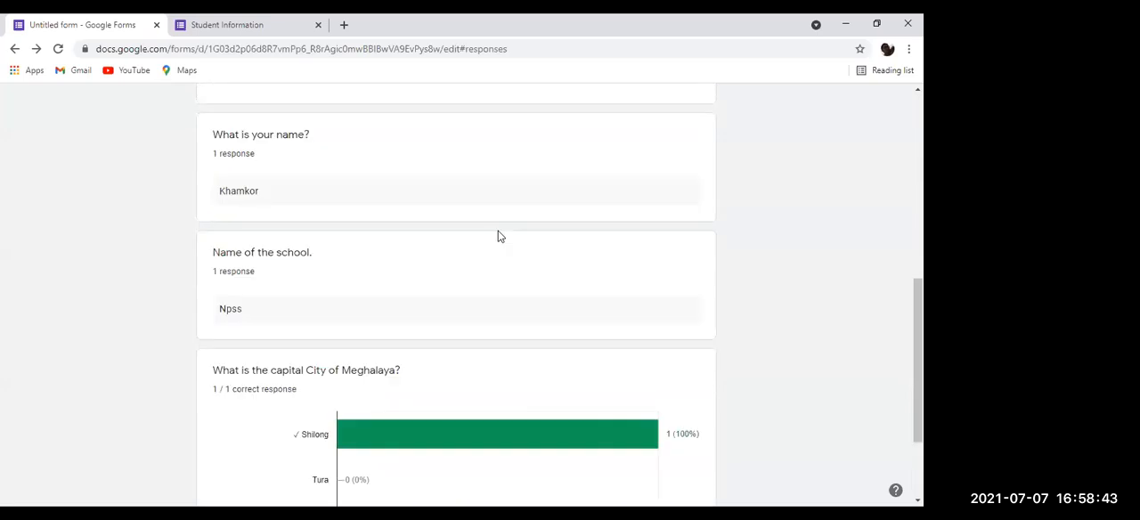
{"action": "scroll", "coordinate": [504, 225], "scroll_direction": "up", "scroll_amount": 6}
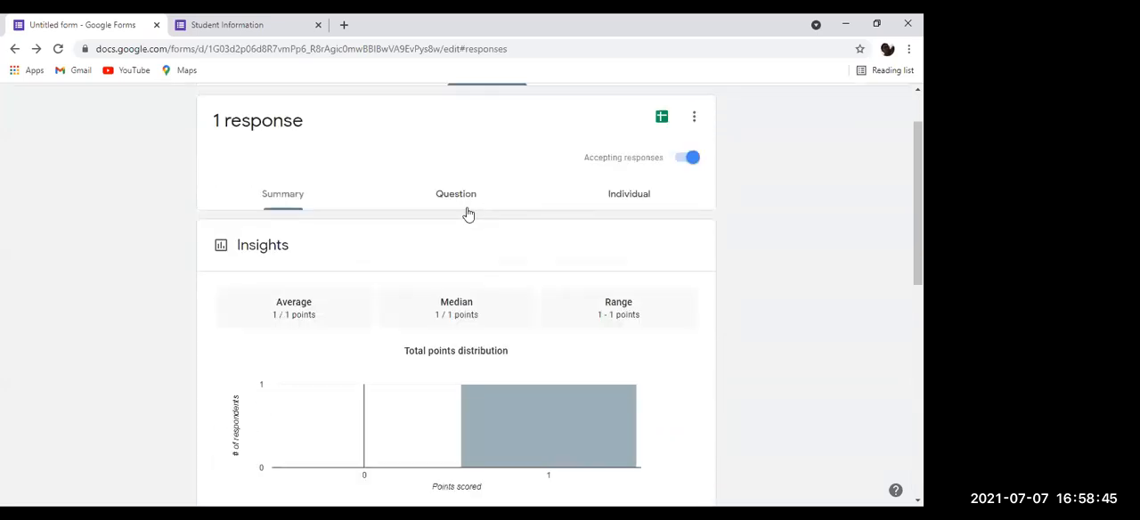
{"action": "scroll", "coordinate": [454, 203], "scroll_direction": "up", "scroll_amount": 1}
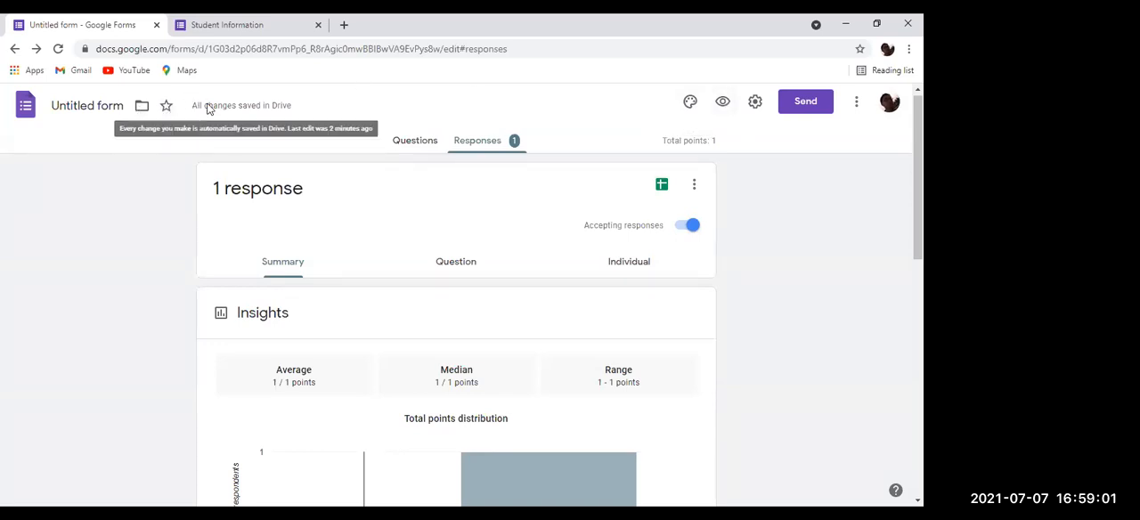
{"action": "scroll", "coordinate": [213, 267], "scroll_direction": "down", "scroll_amount": 9}
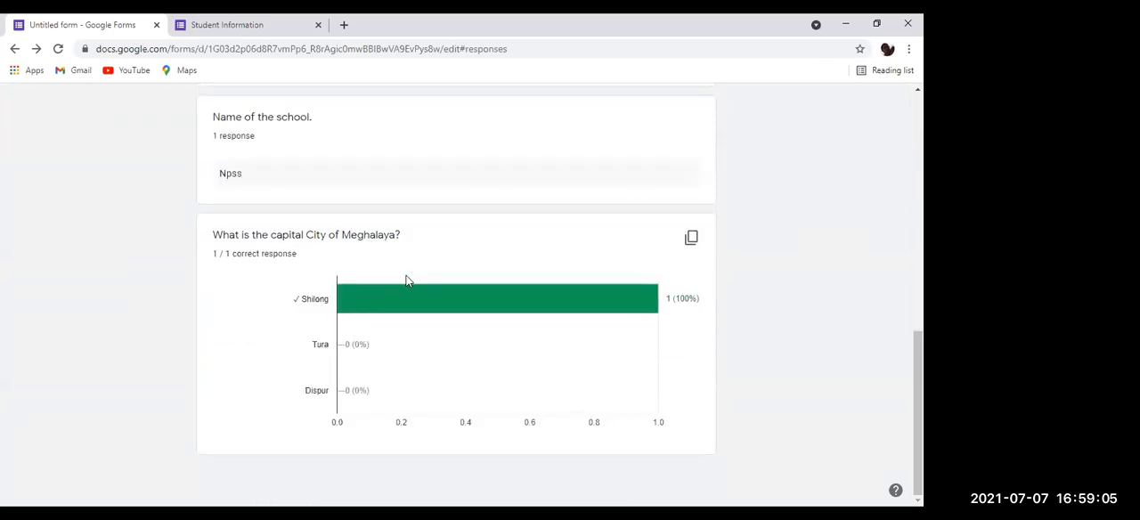
{"action": "scroll", "coordinate": [405, 281], "scroll_direction": "up", "scroll_amount": 4}
{"action": "scroll", "coordinate": [405, 280], "scroll_direction": "down", "scroll_amount": 4}
{"action": "scroll", "coordinate": [400, 276], "scroll_direction": "up", "scroll_amount": 10}
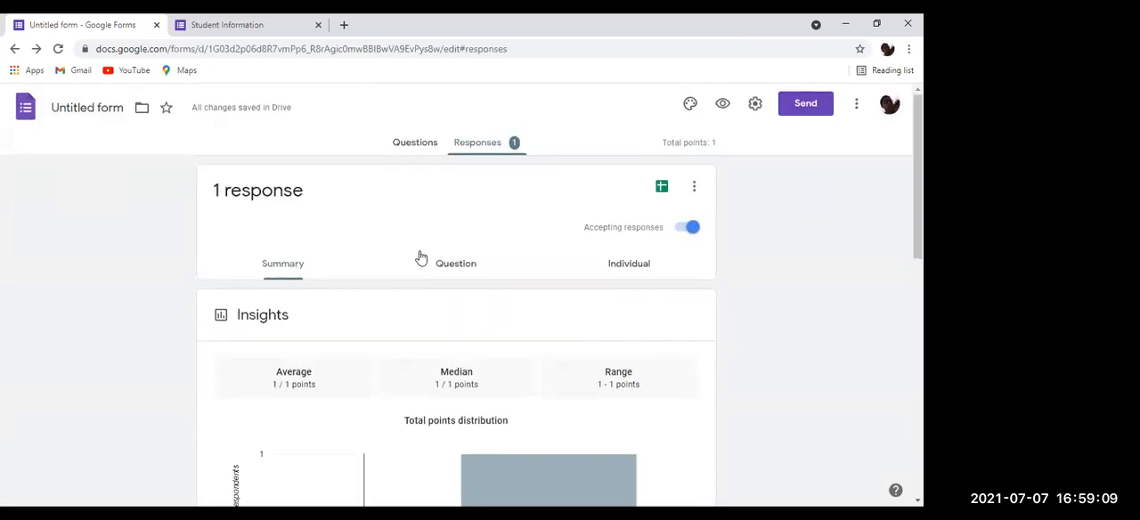
Step: Link the form's responses to a new spreadsheet named "Untitled form (Responses)"
{"action": "left_click", "coordinate": [662, 189]}
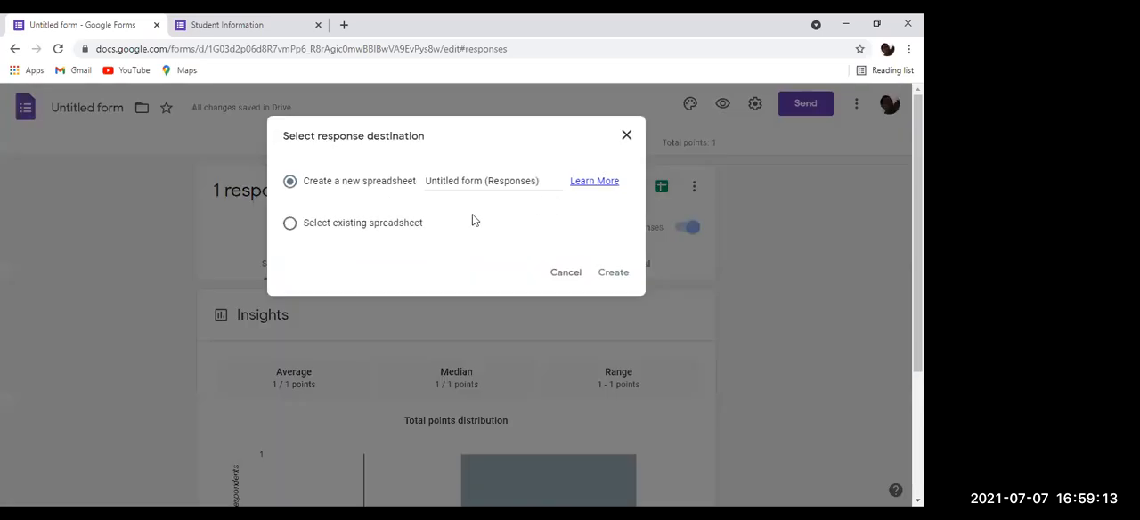
{"action": "left_click", "coordinate": [393, 225]}
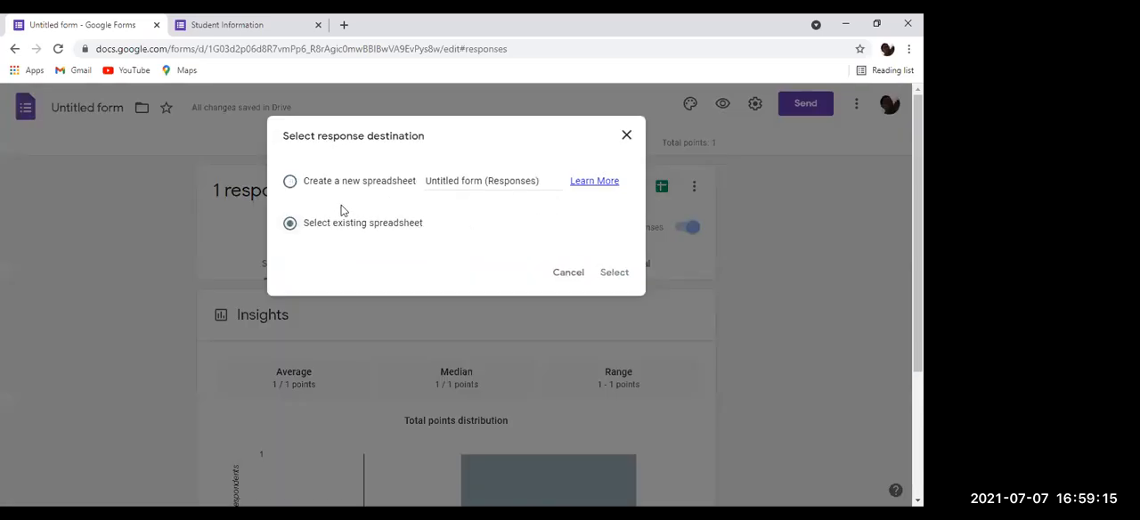
{"action": "left_click", "coordinate": [389, 188]}
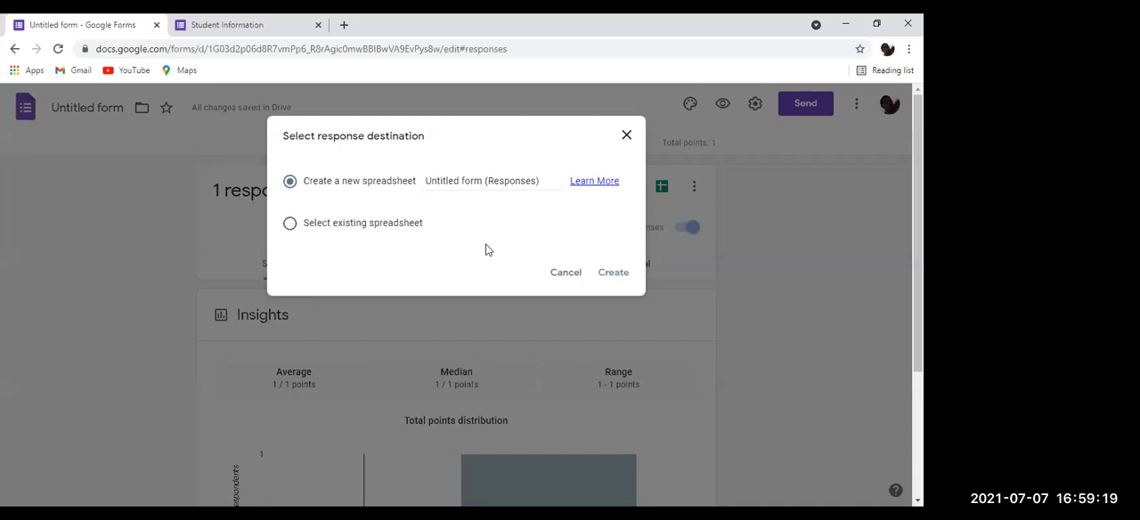
{"action": "left_click", "coordinate": [611, 272]}
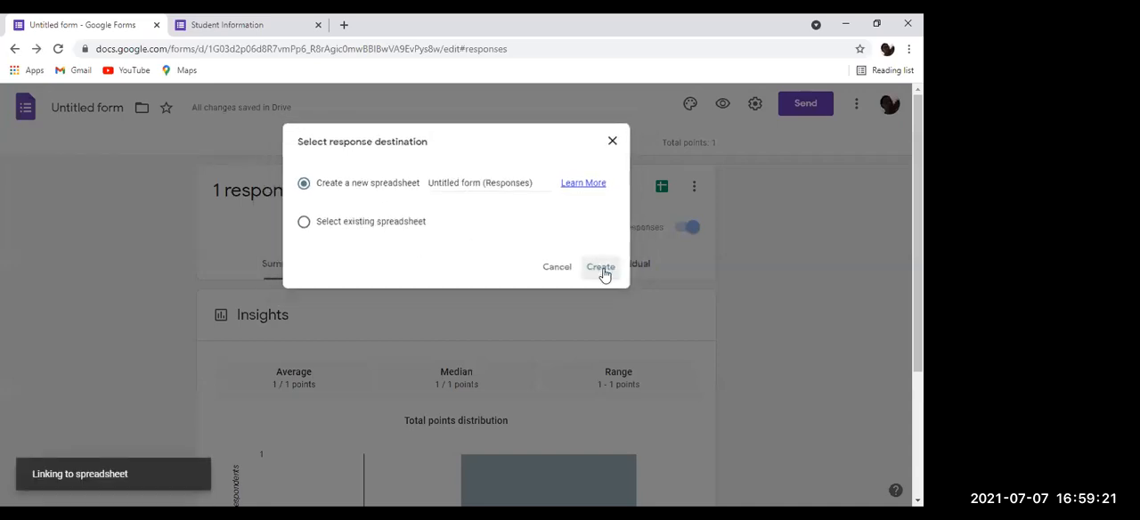
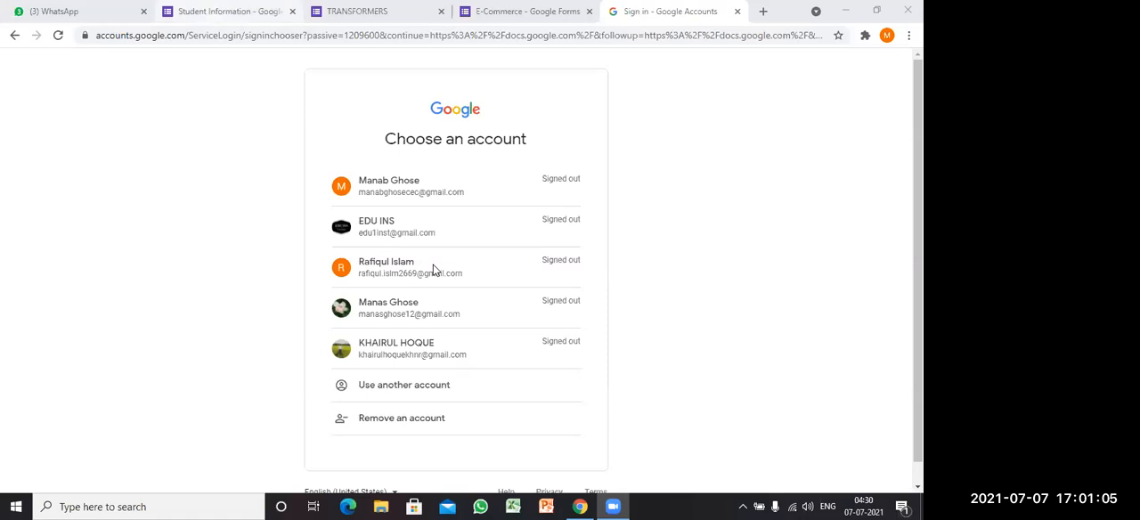
Step: In the Student Information form, add the multiple-choice question "What is the full form of LAN" below the Languages Known question
{"action": "left_click", "coordinate": [229, 12]}
{"action": "scroll", "coordinate": [474, 251], "scroll_direction": "down", "scroll_amount": 4}
{"action": "scroll", "coordinate": [474, 251], "scroll_direction": "down", "scroll_amount": 1}
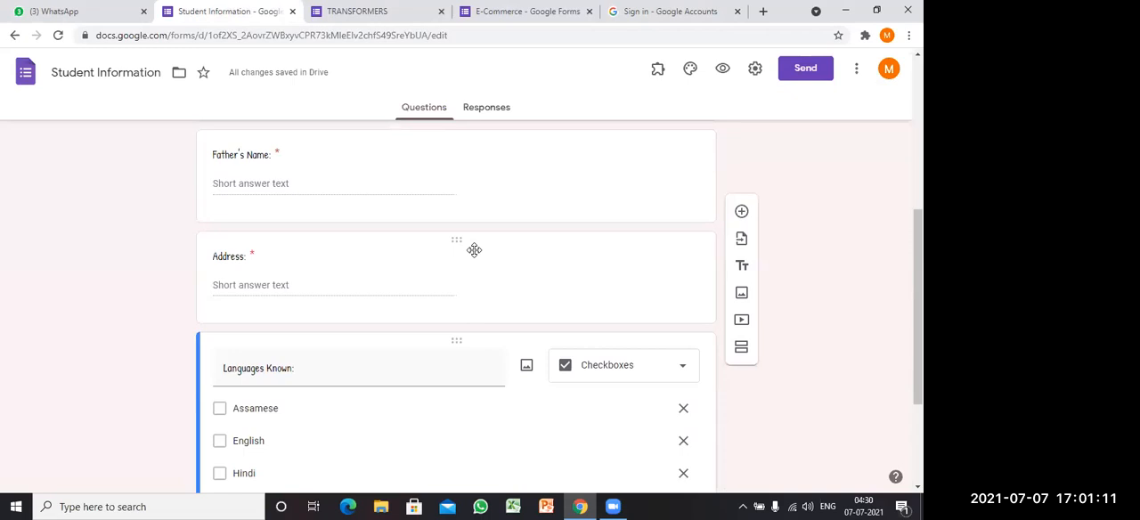
{"action": "scroll", "coordinate": [474, 249], "scroll_direction": "down", "scroll_amount": 2}
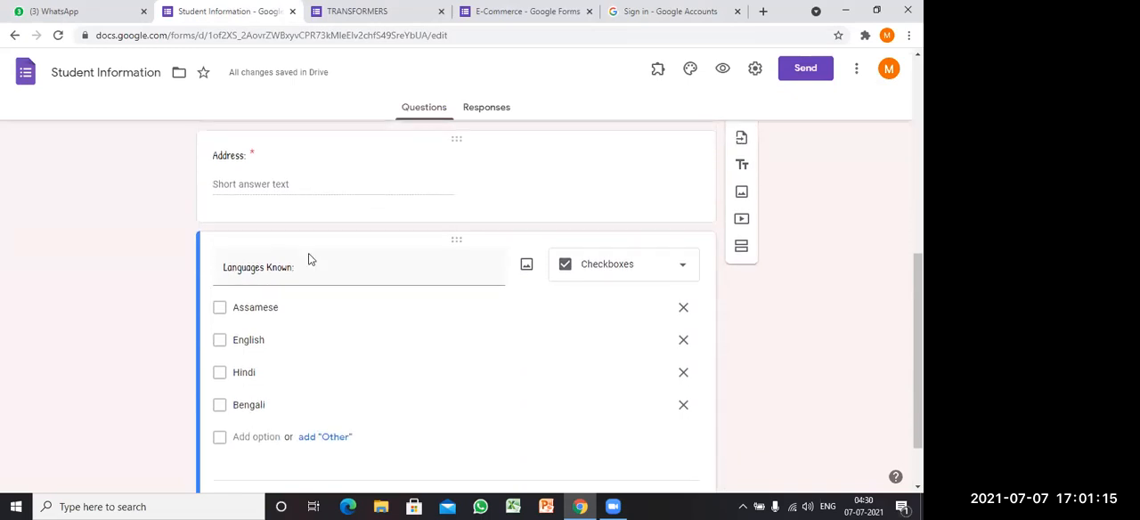
{"action": "scroll", "coordinate": [493, 227], "scroll_direction": "down", "scroll_amount": 1}
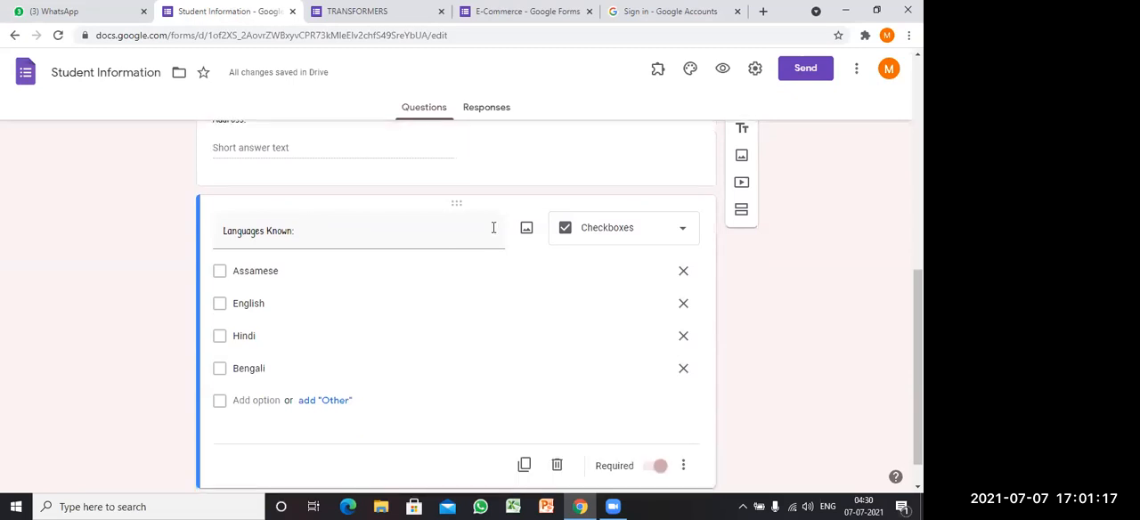
{"action": "scroll", "coordinate": [493, 227], "scroll_direction": "down", "scroll_amount": 1}
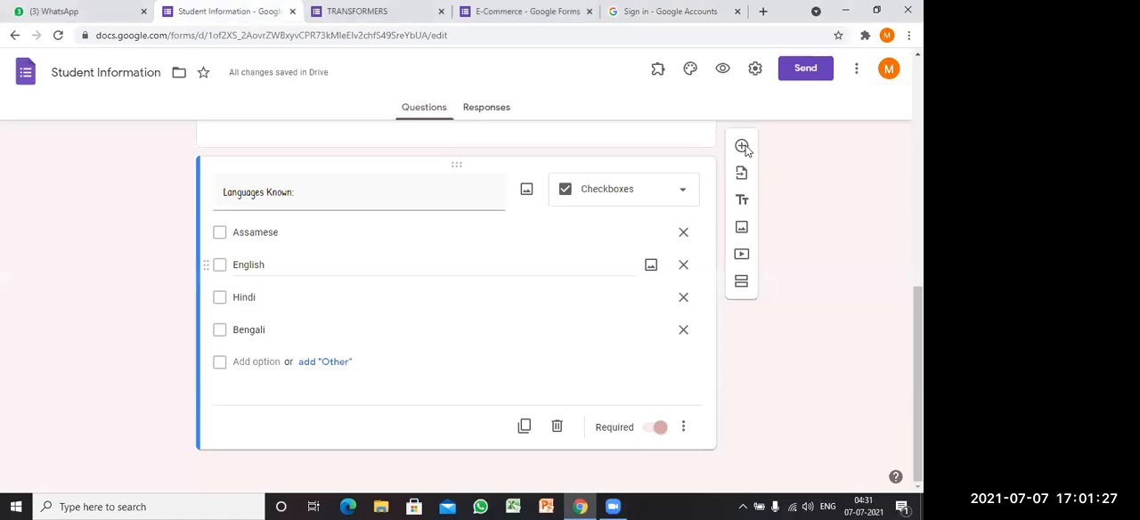
{"action": "scroll", "coordinate": [682, 234], "scroll_direction": "up", "scroll_amount": 2}
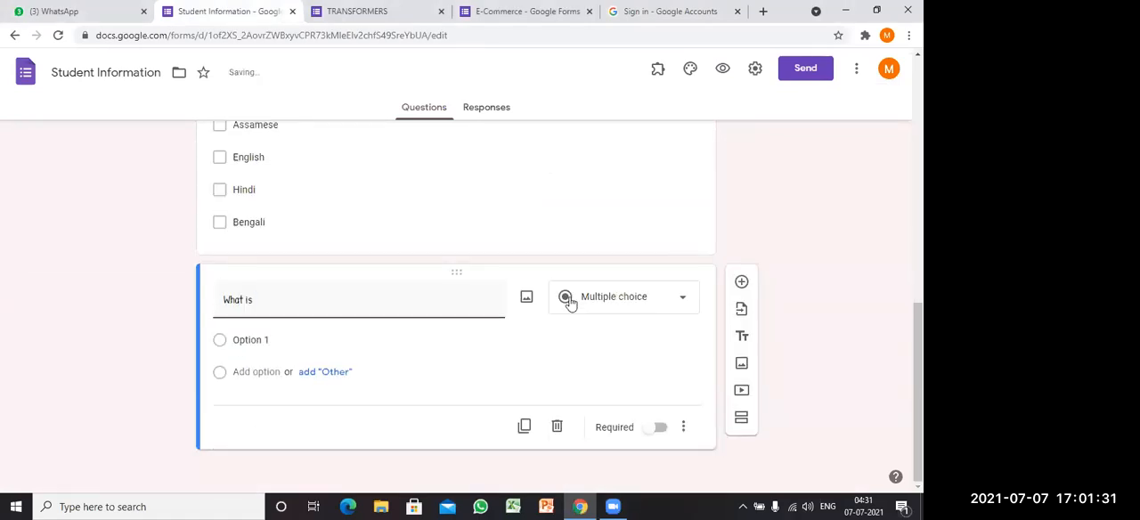
{"action": "type", "text": "the ful"}
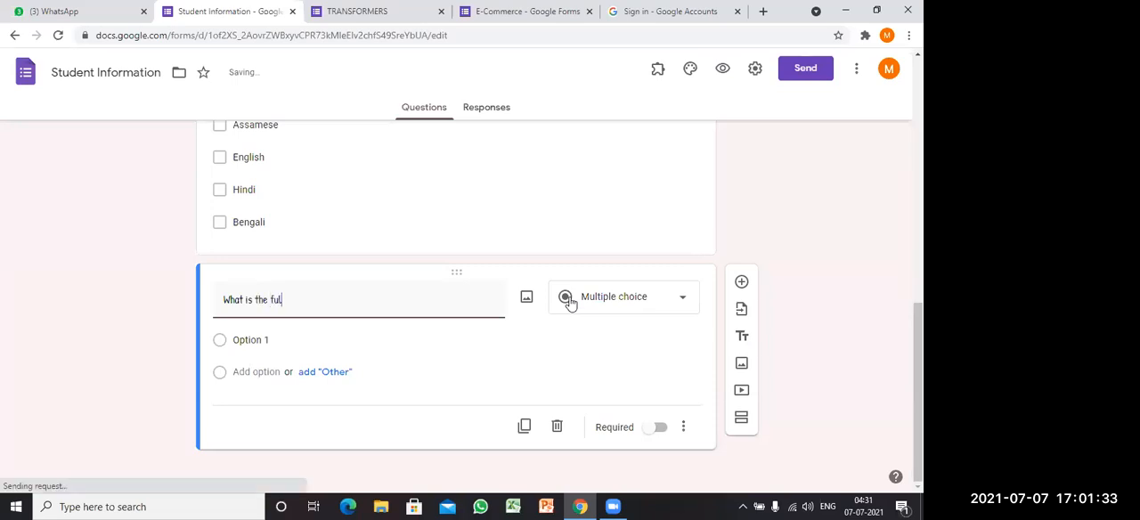
{"action": "type", "text": "l form of LAN"}
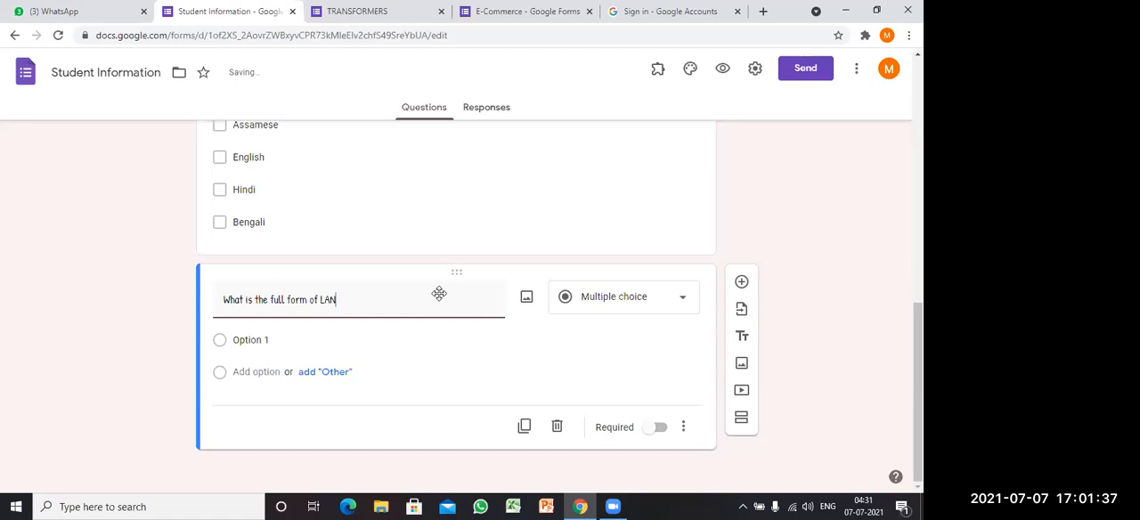
{"action": "left_click", "coordinate": [630, 297]}
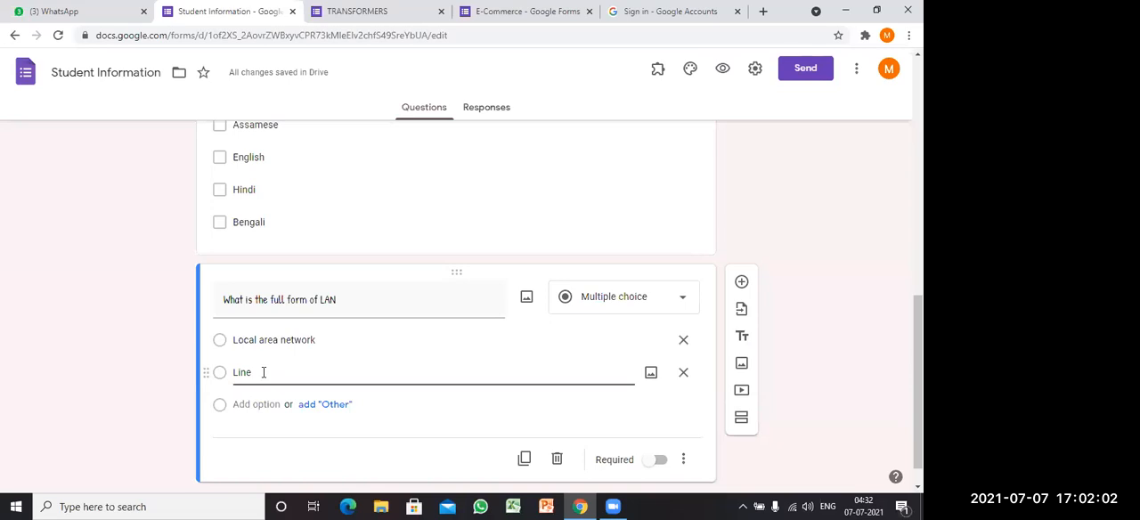
Step: Give the LAN question the answer options "Local area network", "Line area network", "Both" and "none"
{"action": "type", "text": "area network"}
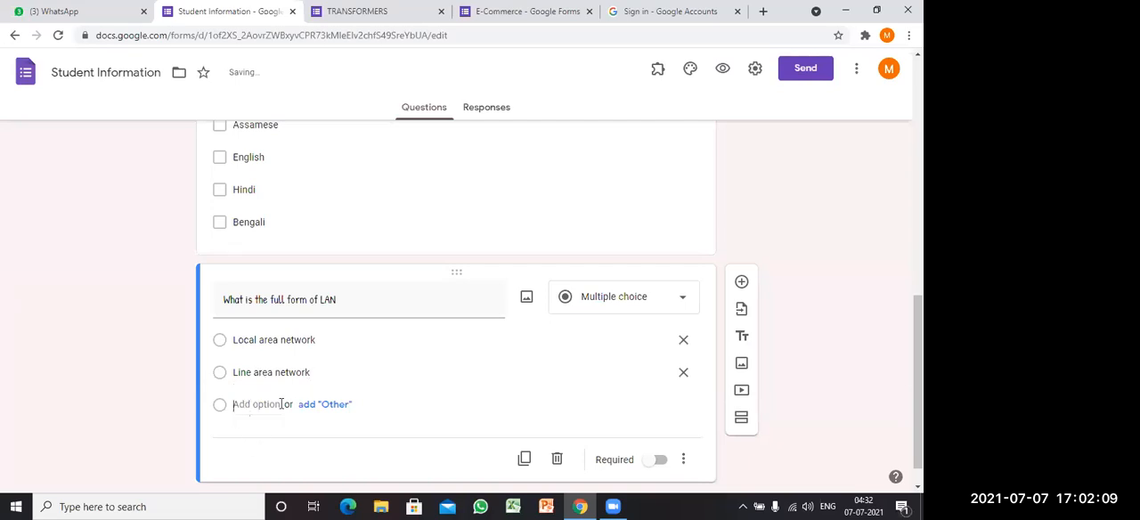
{"action": "left_click", "coordinate": [267, 405]}
{"action": "type", "text": "Both"}
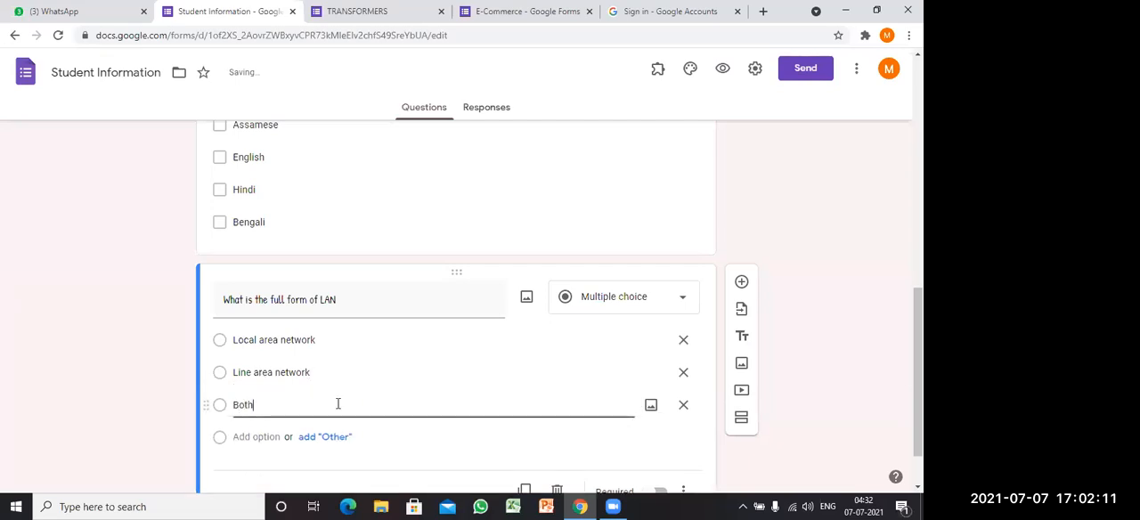
{"action": "left_click", "coordinate": [243, 435]}
{"action": "type", "text": "none"}
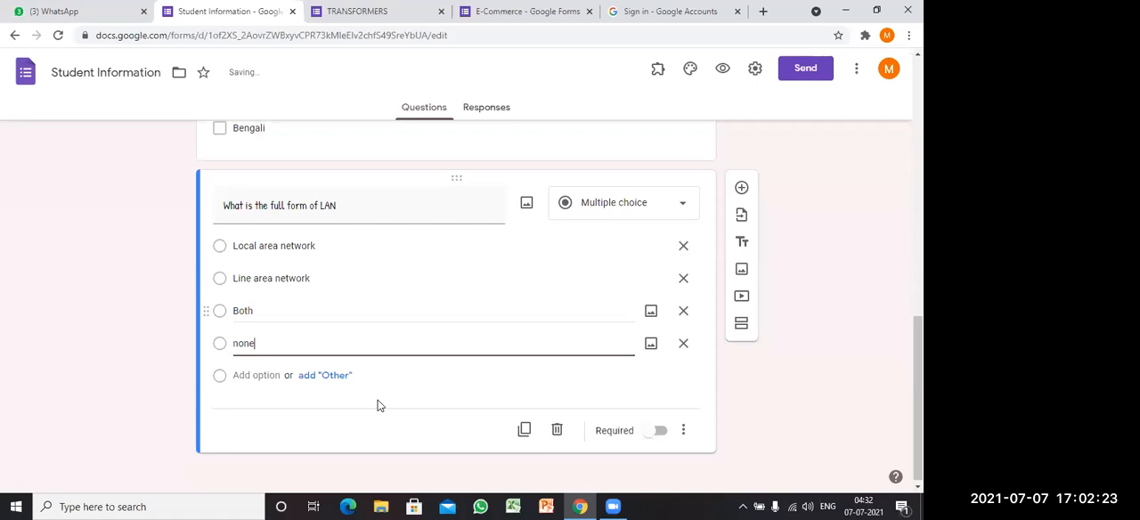
Step: Add another question below the LAN question, reading "Soundsetry feature is for _______ impairment"
{"action": "left_click", "coordinate": [763, 188]}
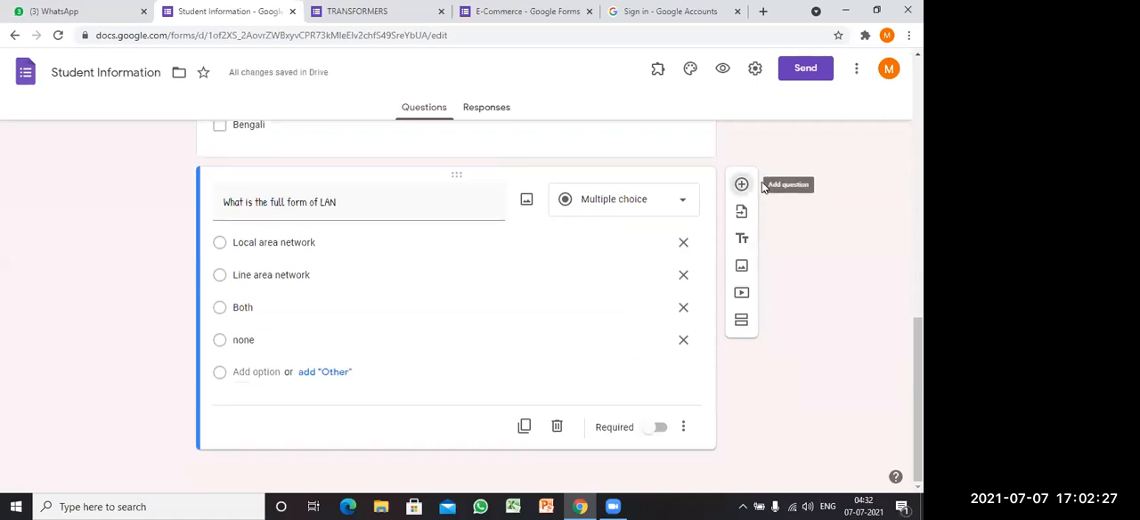
{"action": "left_click", "coordinate": [763, 185]}
{"action": "left_click", "coordinate": [277, 316]}
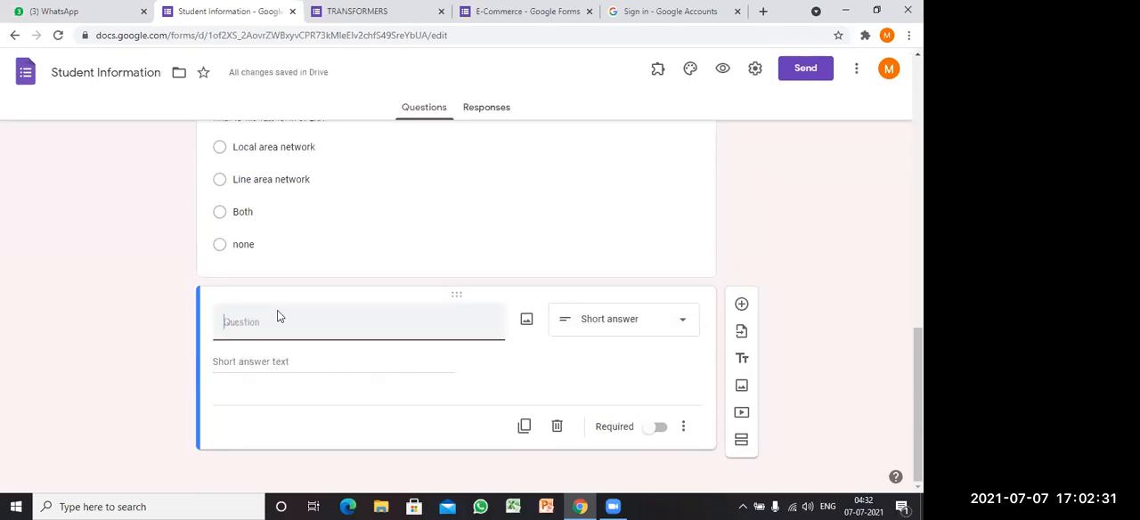
{"action": "type", "text": "s"}
{"action": "type", "text": "oundse"}
{"action": "type", "text": "try "}
{"action": "type", "text": "i"}
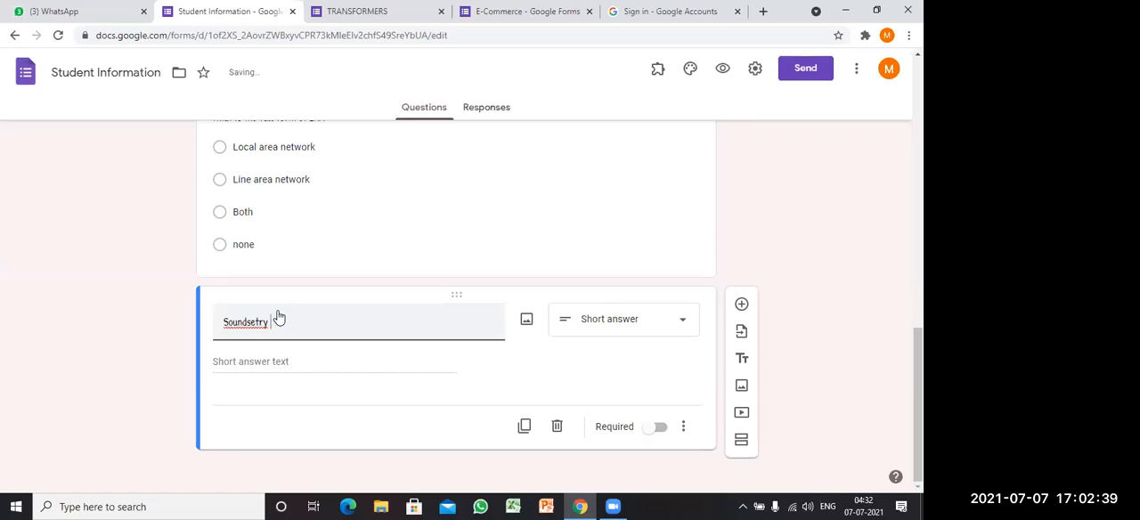
{"action": "type", "text": "uture is for _______ impa"}
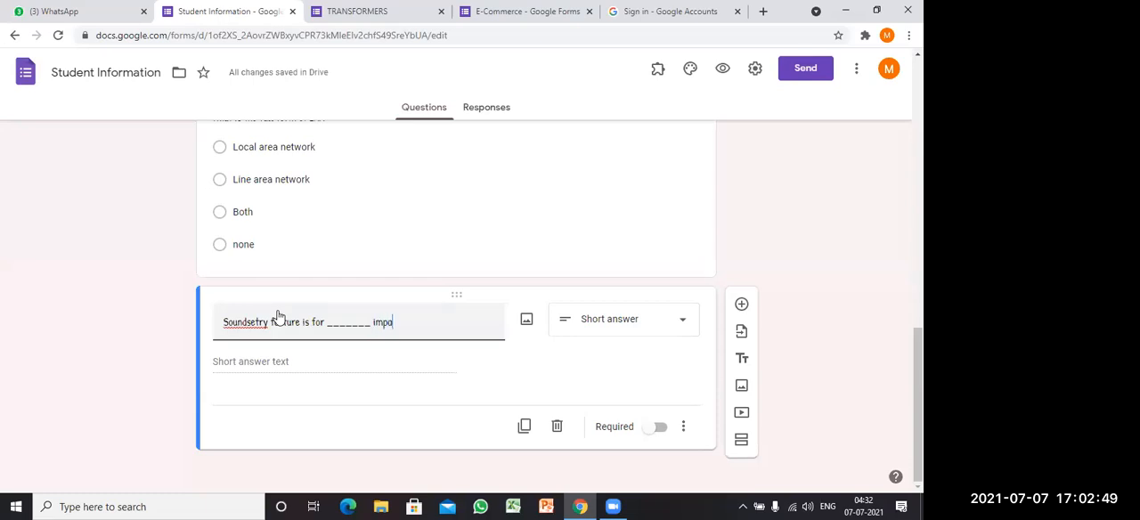
{"action": "type", "text": "irments"}
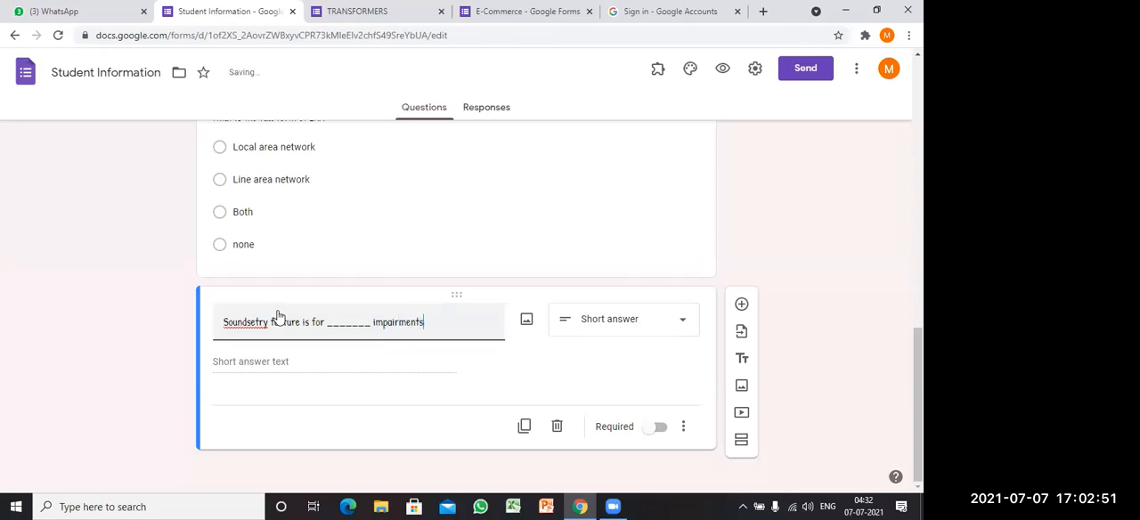
{"action": "key", "text": "BackSpace"}
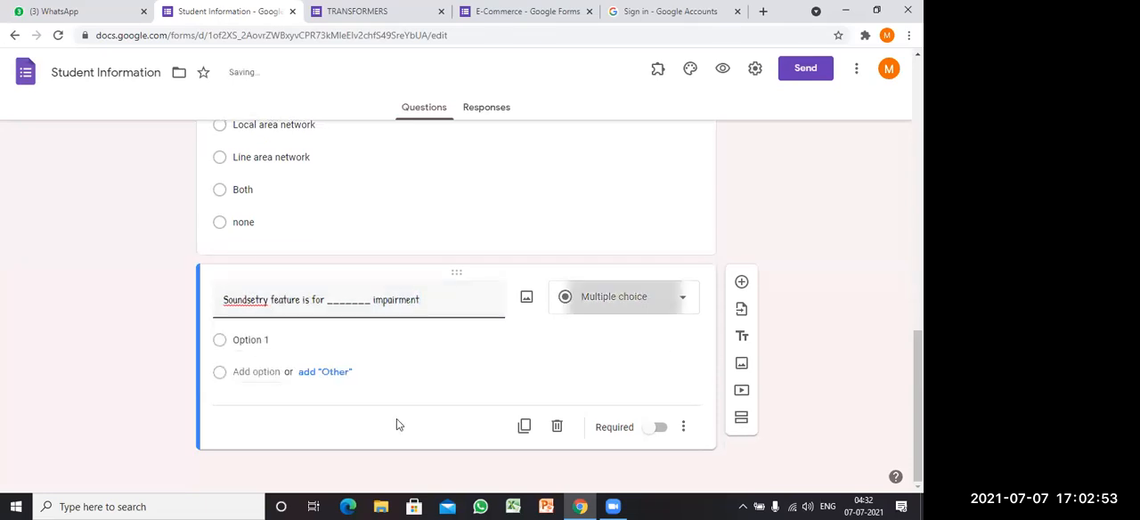
Step: Give the impairment question the multiple-choice options "Auditory" and "visual"
{"action": "key", "text": "Return"}
{"action": "type", "text": "A"}
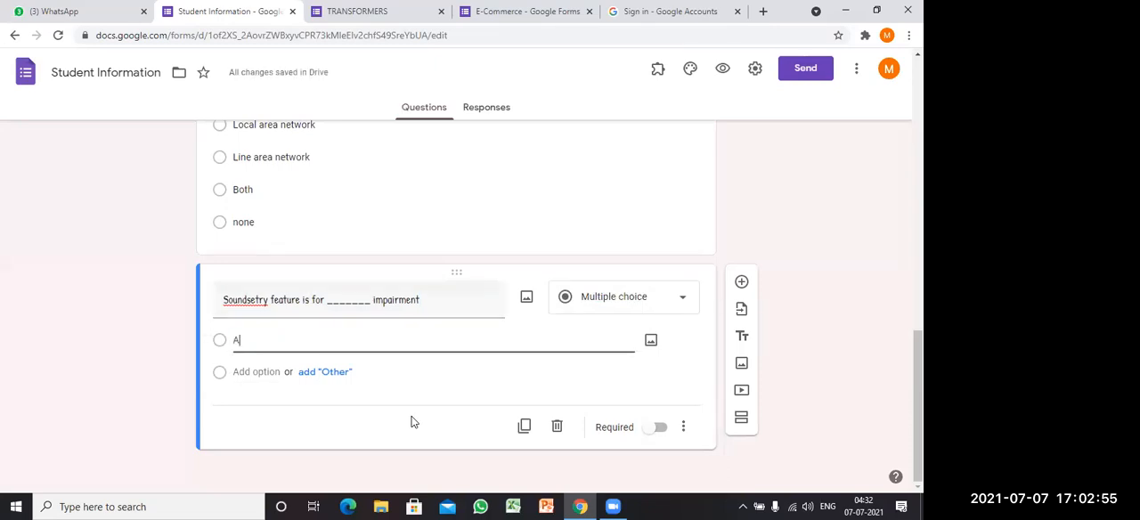
{"action": "type", "text": "uditory"}
{"action": "left_click", "coordinate": [286, 383]}
{"action": "type", "text": "visual"}
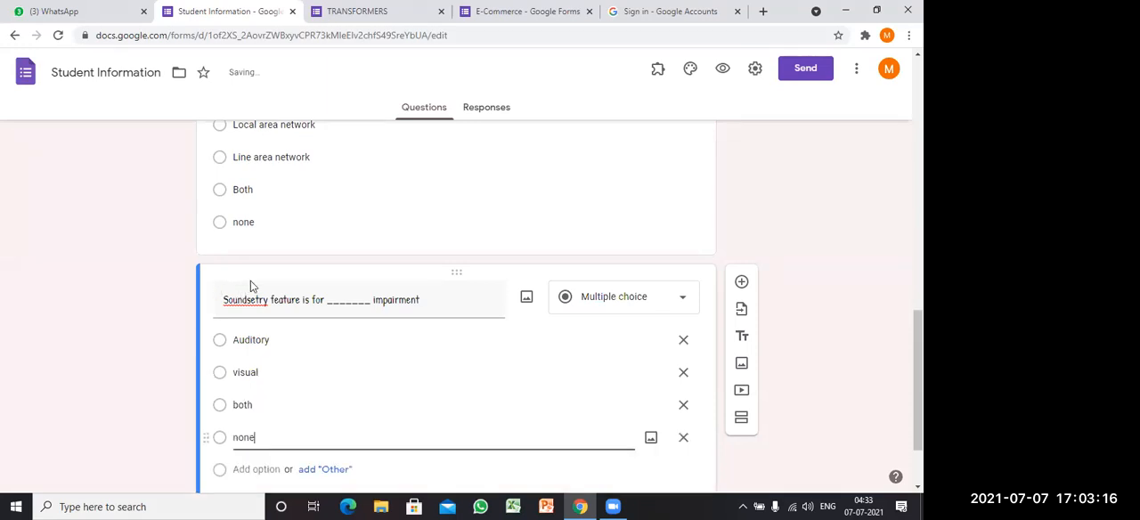
Step: Make the Student Information form a quiz that releases grades immediately after each submission
{"action": "scroll", "coordinate": [250, 288], "scroll_direction": "up", "scroll_amount": 2}
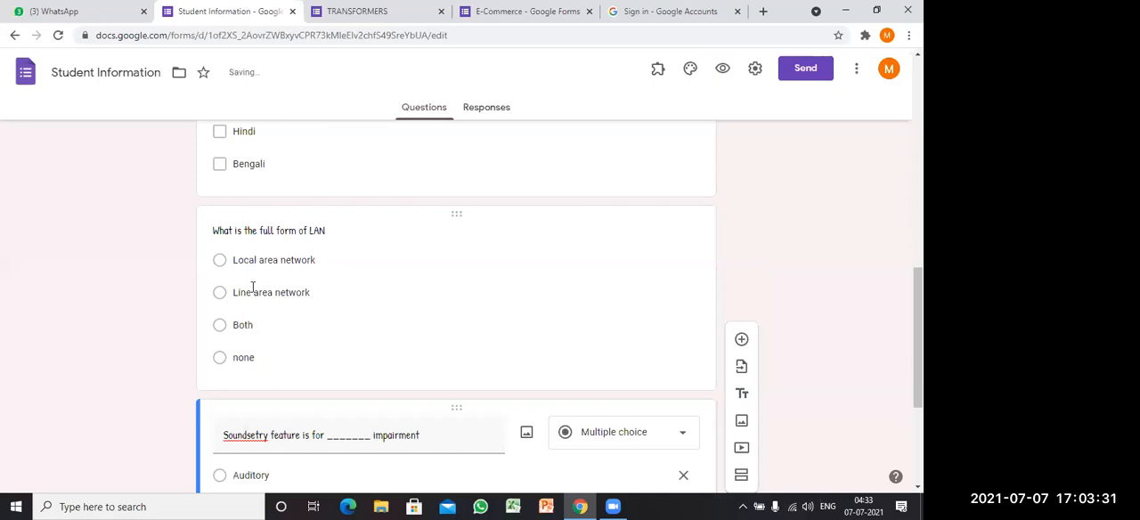
{"action": "scroll", "coordinate": [294, 266], "scroll_direction": "up", "scroll_amount": 5}
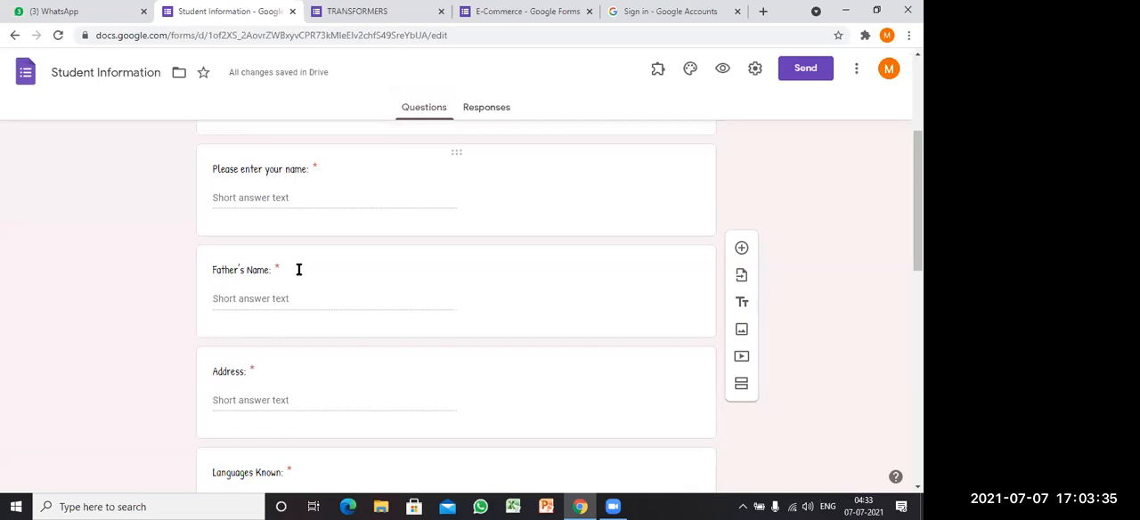
{"action": "scroll", "coordinate": [490, 147], "scroll_direction": "down", "scroll_amount": 2}
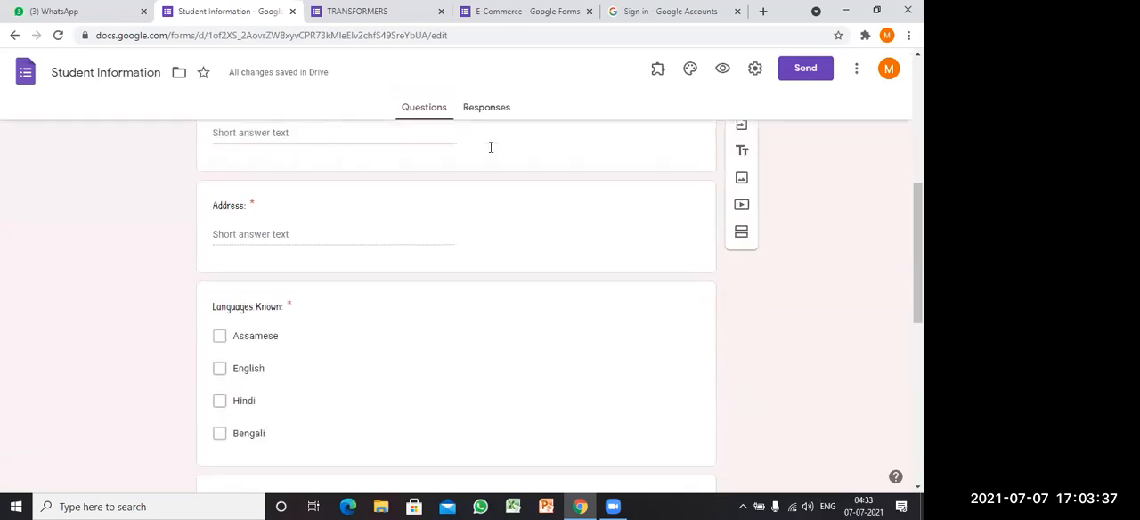
{"action": "scroll", "coordinate": [535, 147], "scroll_direction": "down", "scroll_amount": 1}
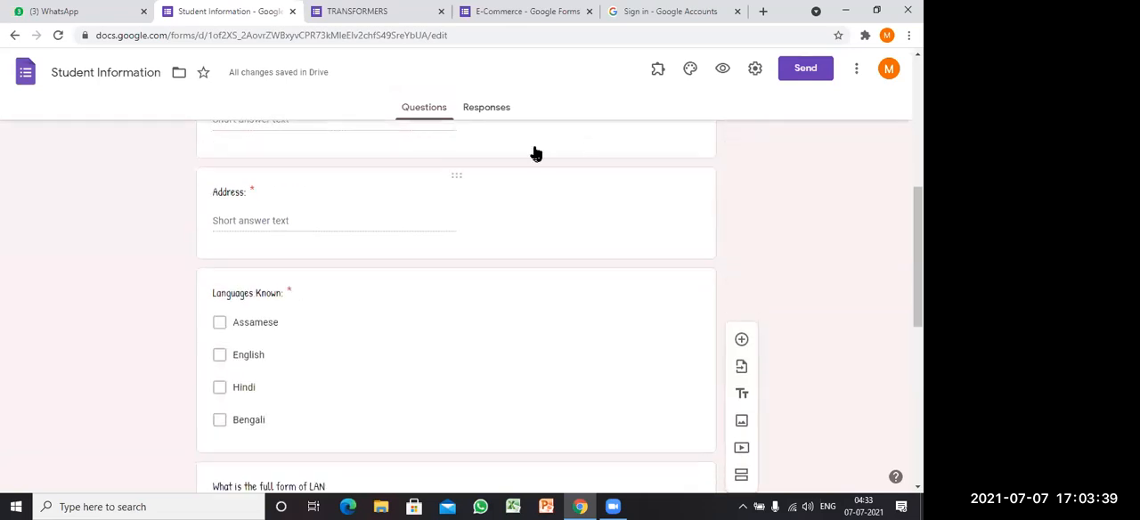
{"action": "left_click", "coordinate": [755, 68]}
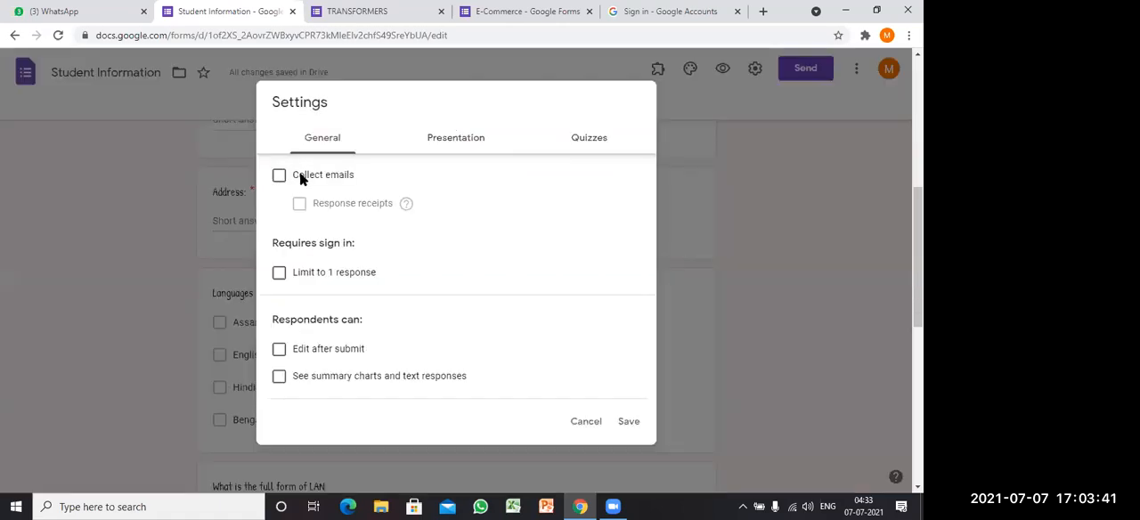
{"action": "left_click", "coordinate": [588, 138]}
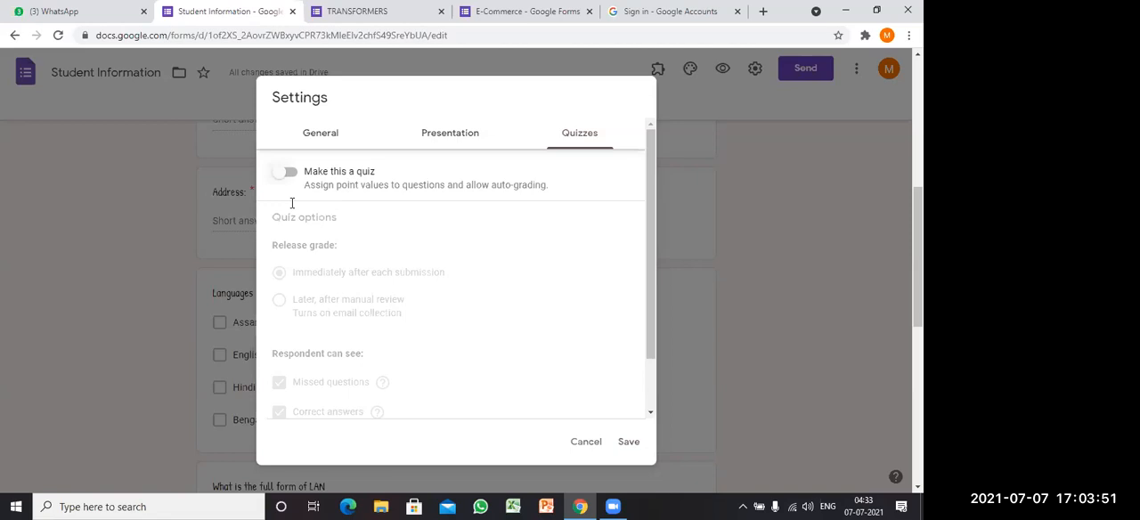
{"action": "left_click", "coordinate": [300, 278]}
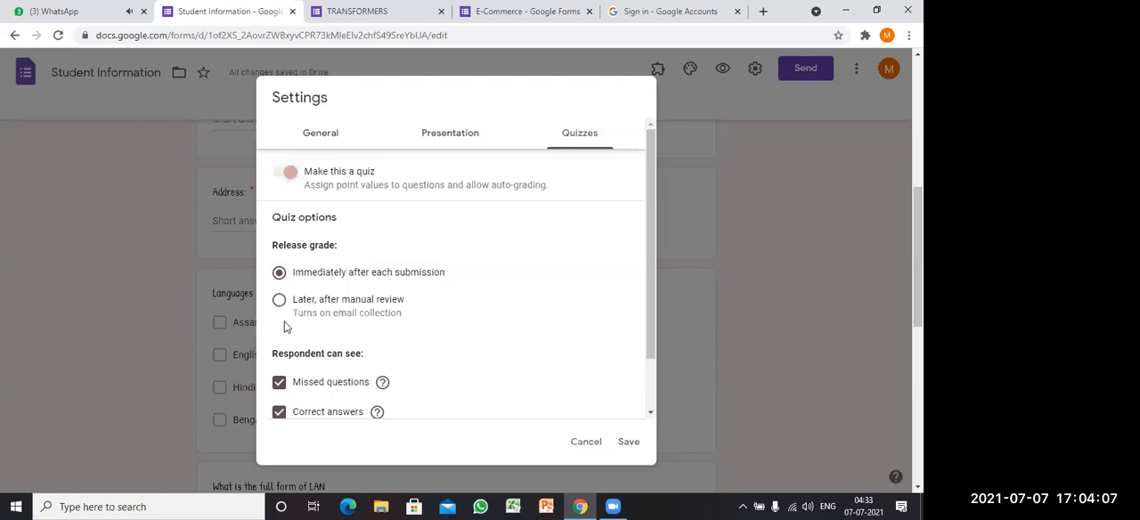
Step: In the LAN question's answer key, mark "Local area network" as the correct answer and assign 2 points
{"action": "scroll", "coordinate": [414, 318], "scroll_direction": "down", "scroll_amount": 2}
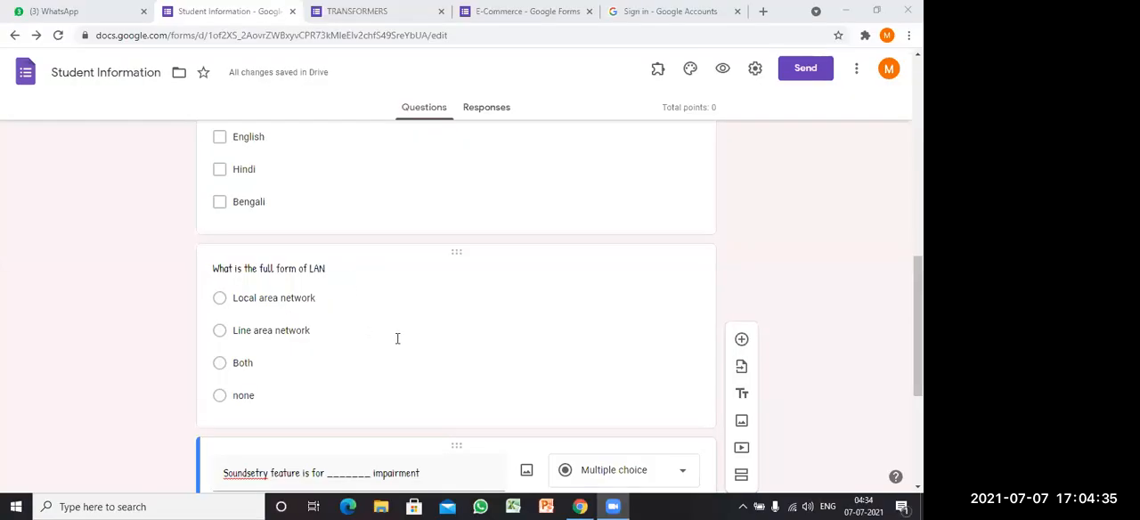
{"action": "scroll", "coordinate": [389, 326], "scroll_direction": "down", "scroll_amount": 1}
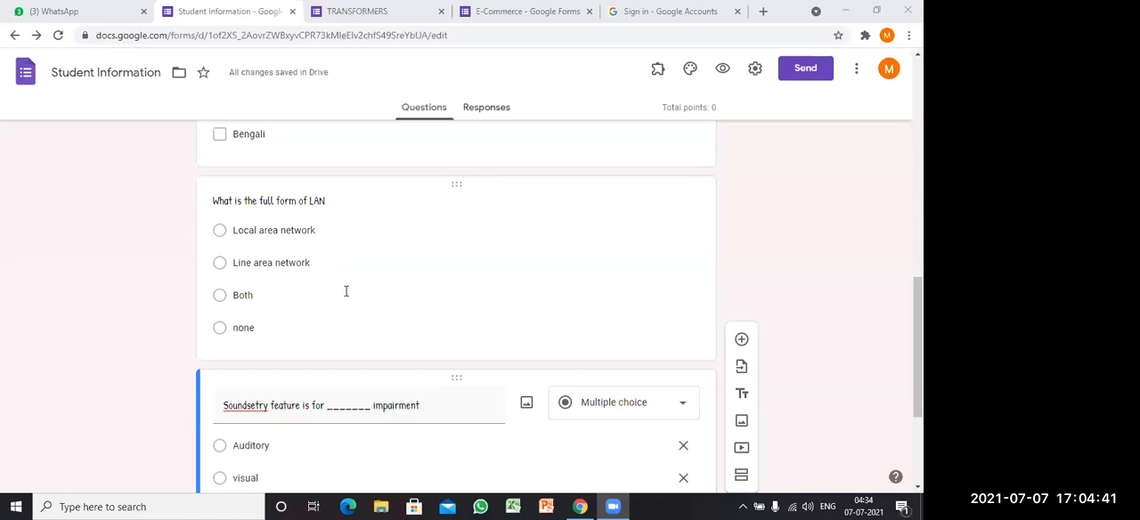
{"action": "left_click", "coordinate": [241, 459]}
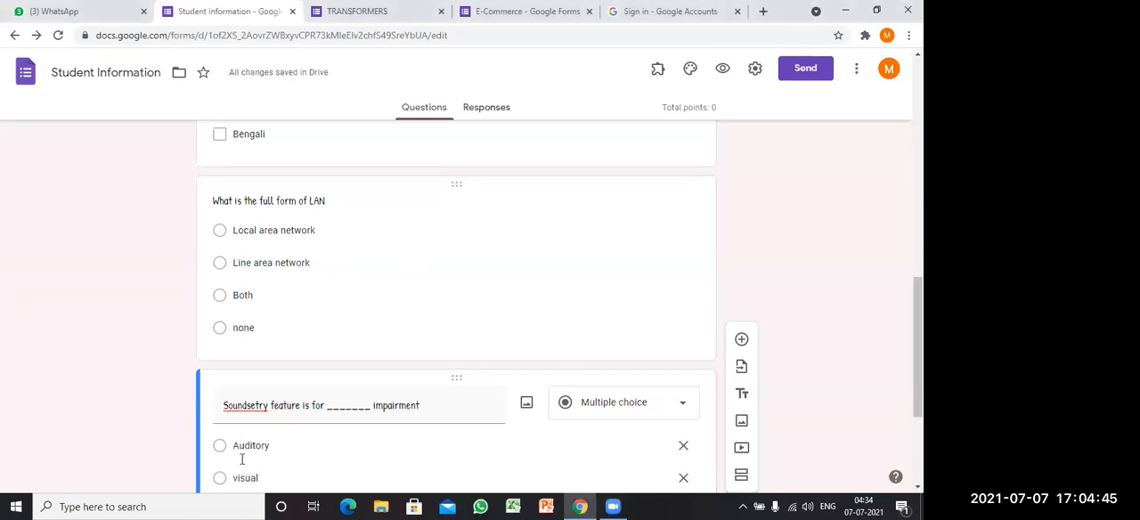
{"action": "left_click", "coordinate": [255, 263]}
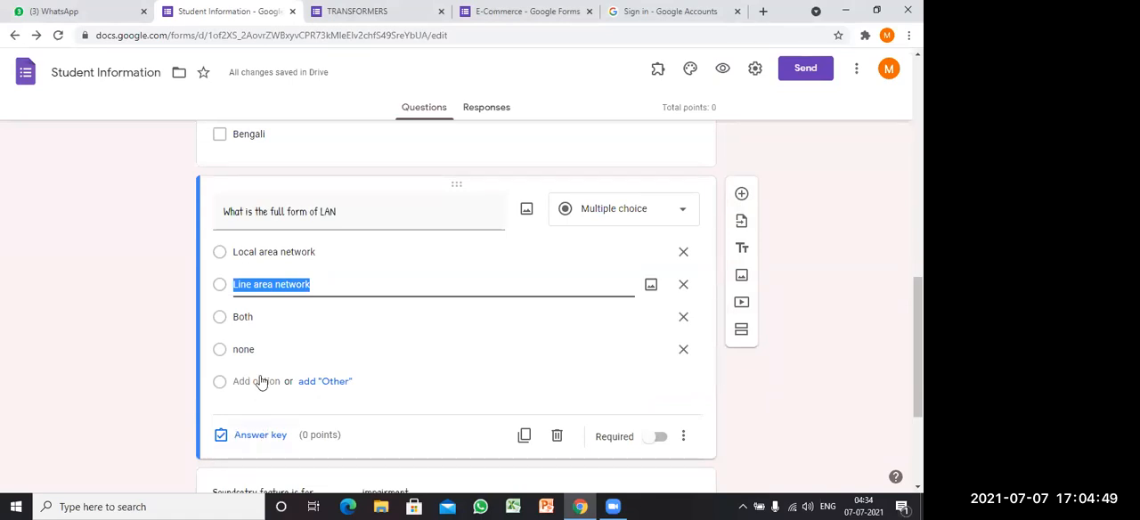
{"action": "left_click", "coordinate": [260, 434]}
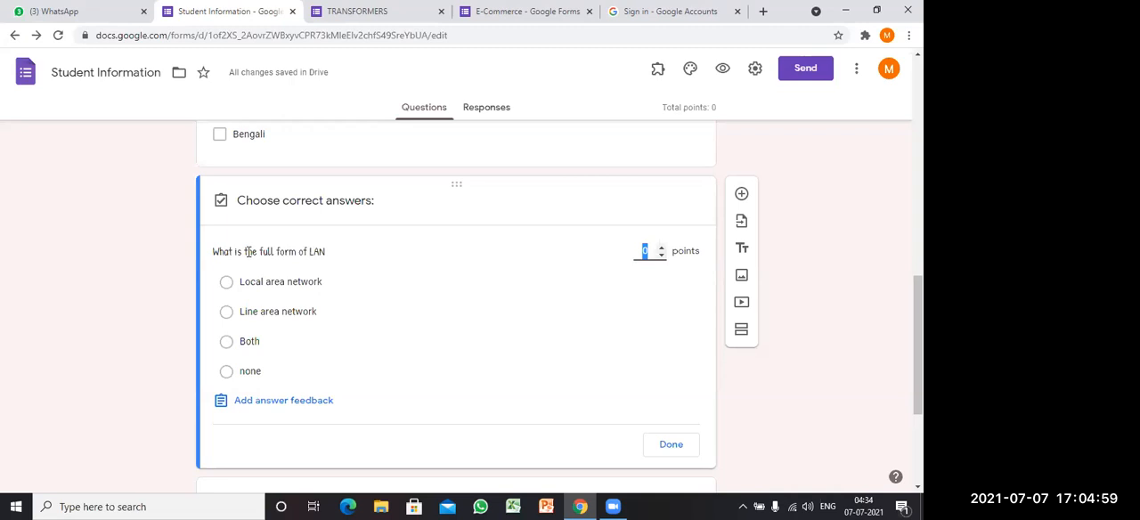
{"action": "left_click", "coordinate": [255, 281]}
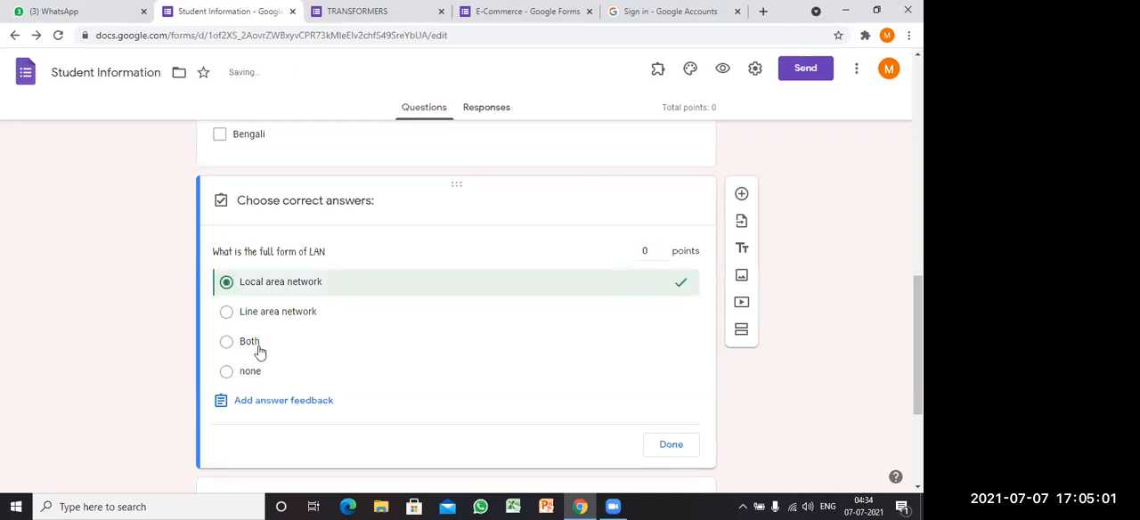
{"action": "left_click", "coordinate": [650, 257]}
{"action": "type", "text": "2"}
{"action": "left_click", "coordinate": [672, 445]}
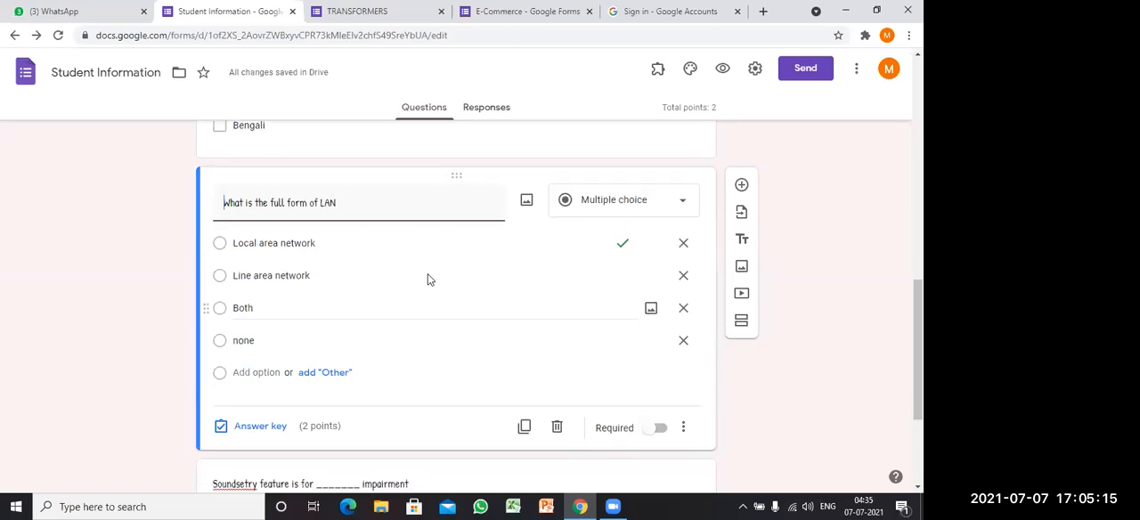
Step: In the impairment question's answer key, mark "Auditory" as the correct answer and assign 2 points
{"action": "scroll", "coordinate": [428, 279], "scroll_direction": "down", "scroll_amount": 2}
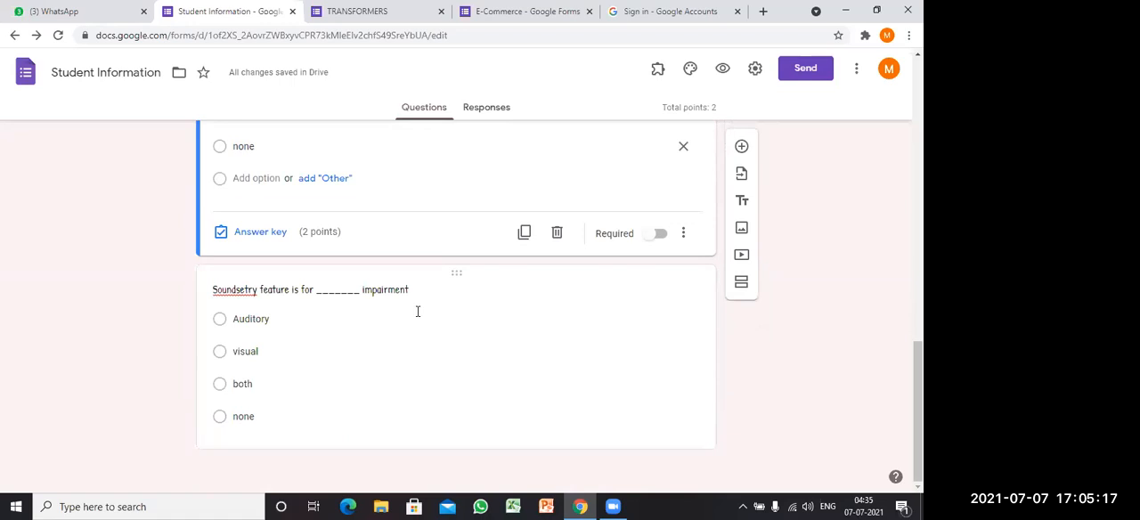
{"action": "left_click", "coordinate": [261, 427]}
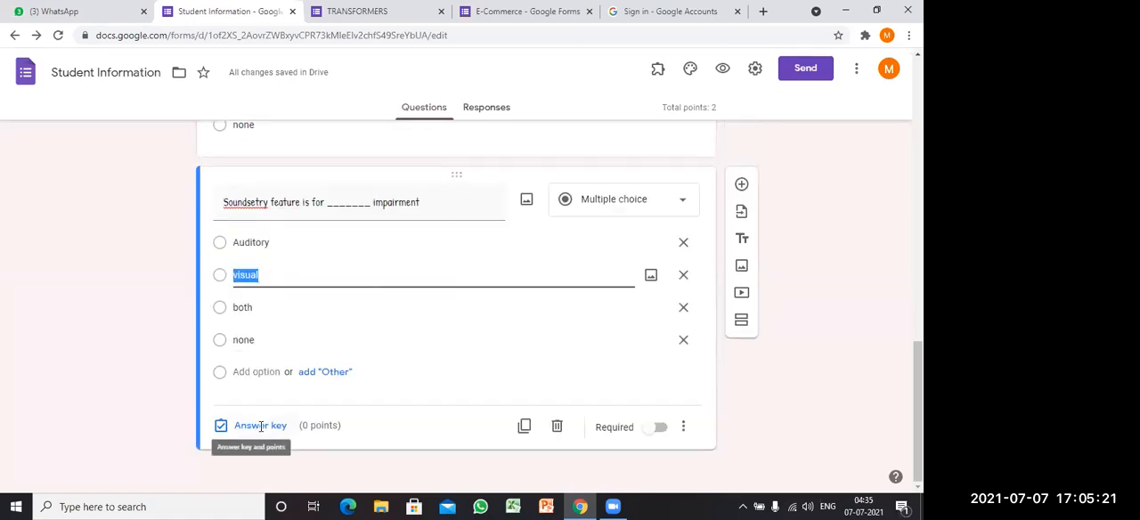
{"action": "left_click", "coordinate": [260, 426]}
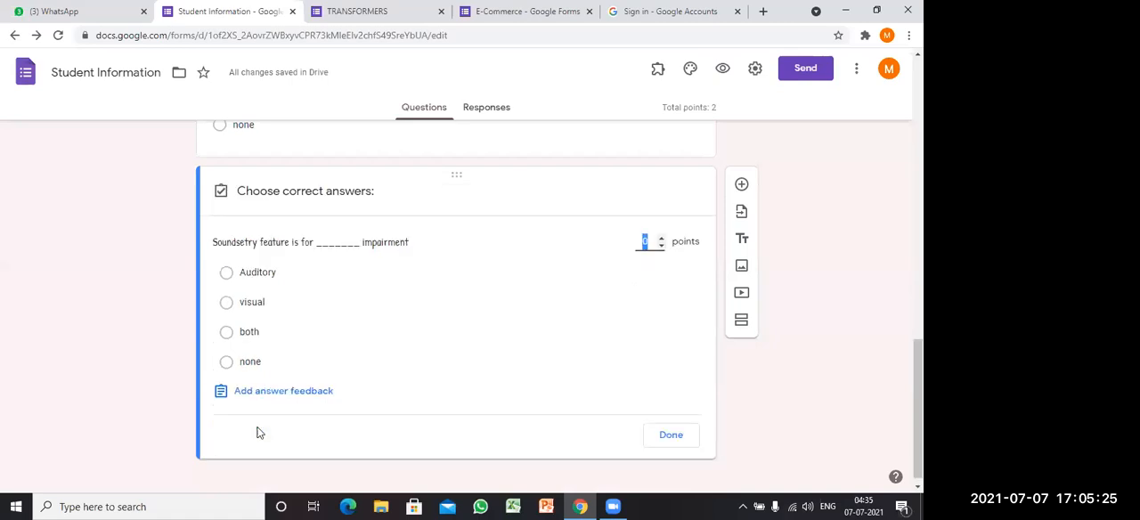
{"action": "left_click", "coordinate": [281, 279]}
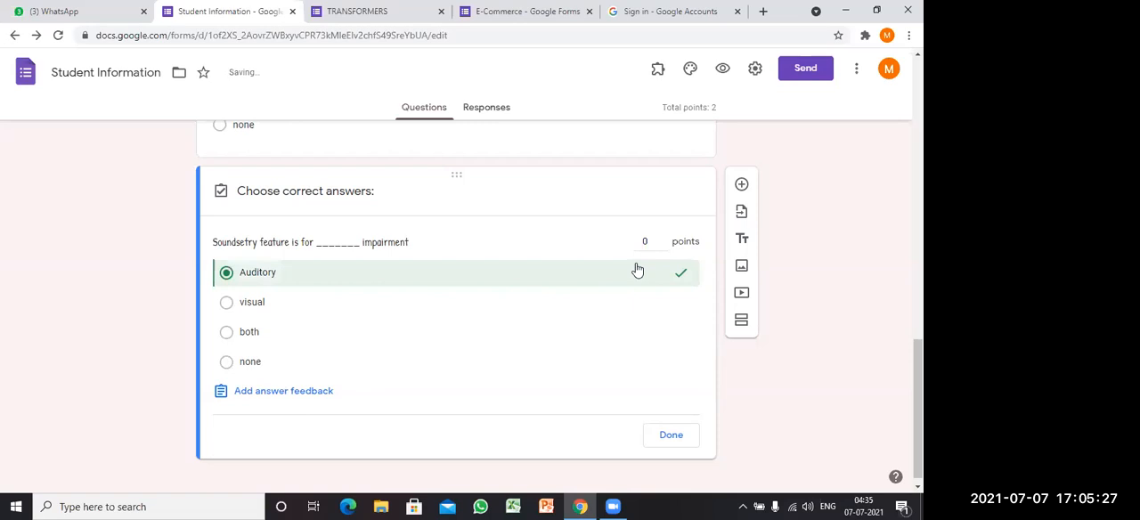
{"action": "double_click", "coordinate": [662, 240]}
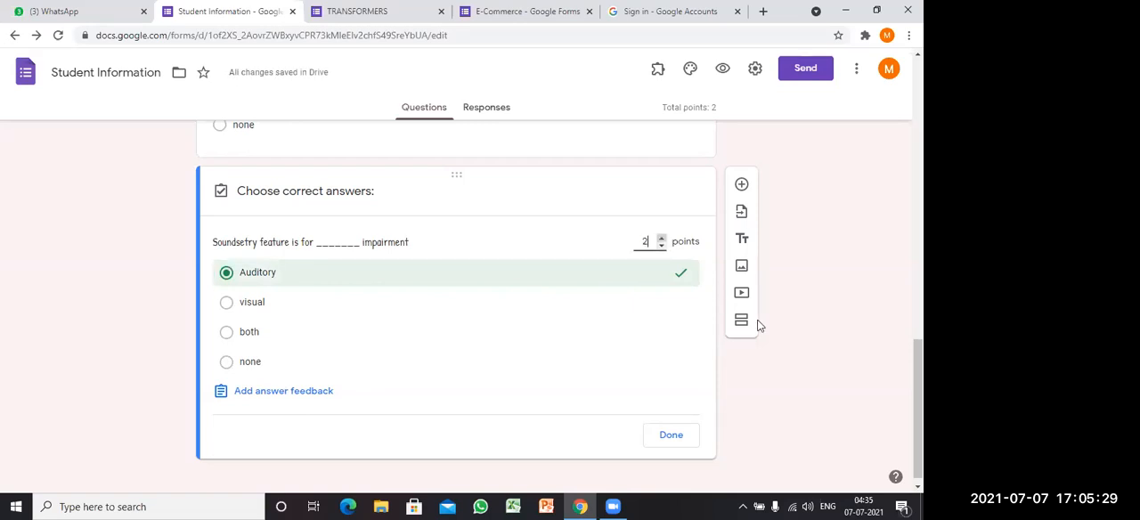
{"action": "left_click", "coordinate": [671, 436]}
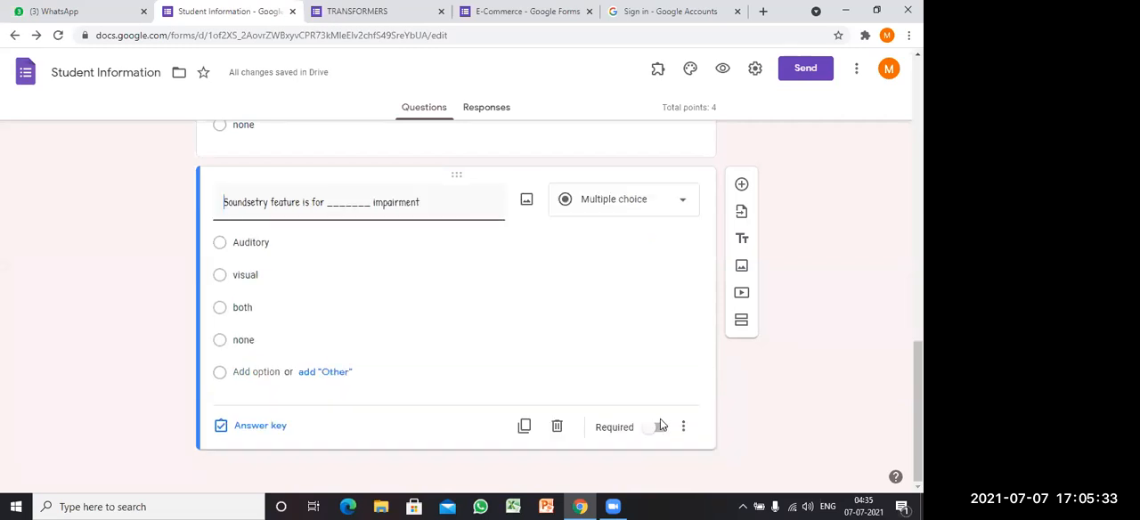
Step: Review the whole Student Information form, from its header and personal details to the two multiple-choice questions
{"action": "scroll", "coordinate": [660, 414], "scroll_direction": "up", "scroll_amount": 10}
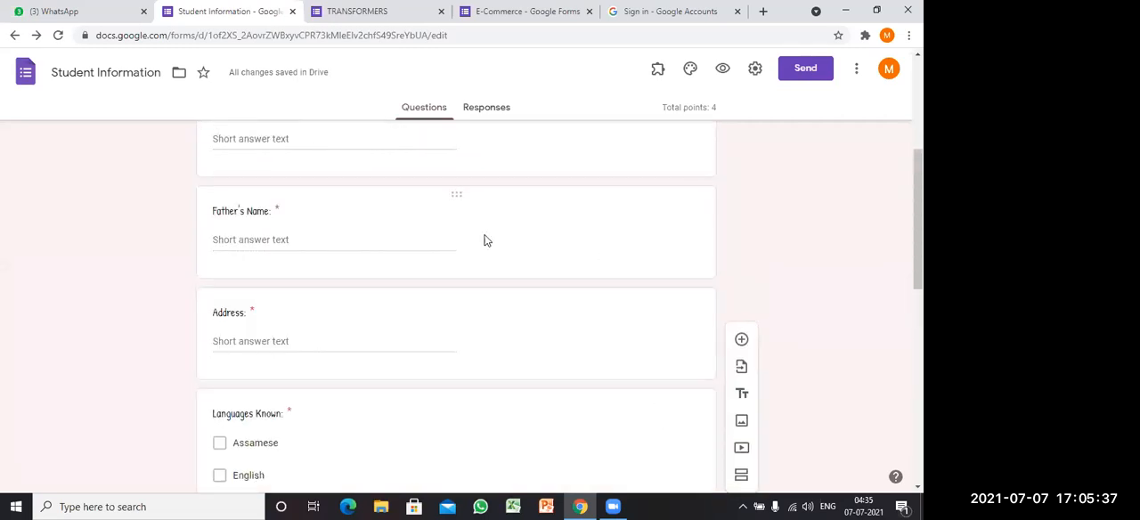
{"action": "scroll", "coordinate": [502, 240], "scroll_direction": "up", "scroll_amount": 1}
{"action": "scroll", "coordinate": [501, 240], "scroll_direction": "up", "scroll_amount": 3}
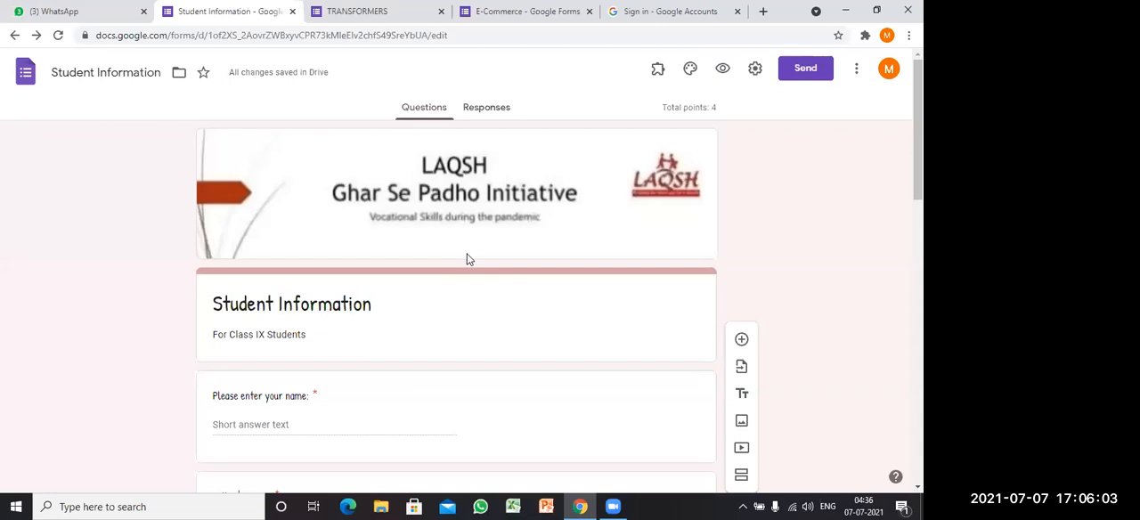
{"action": "scroll", "coordinate": [468, 254], "scroll_direction": "down", "scroll_amount": 6}
{"action": "scroll", "coordinate": [469, 254], "scroll_direction": "down", "scroll_amount": 3}
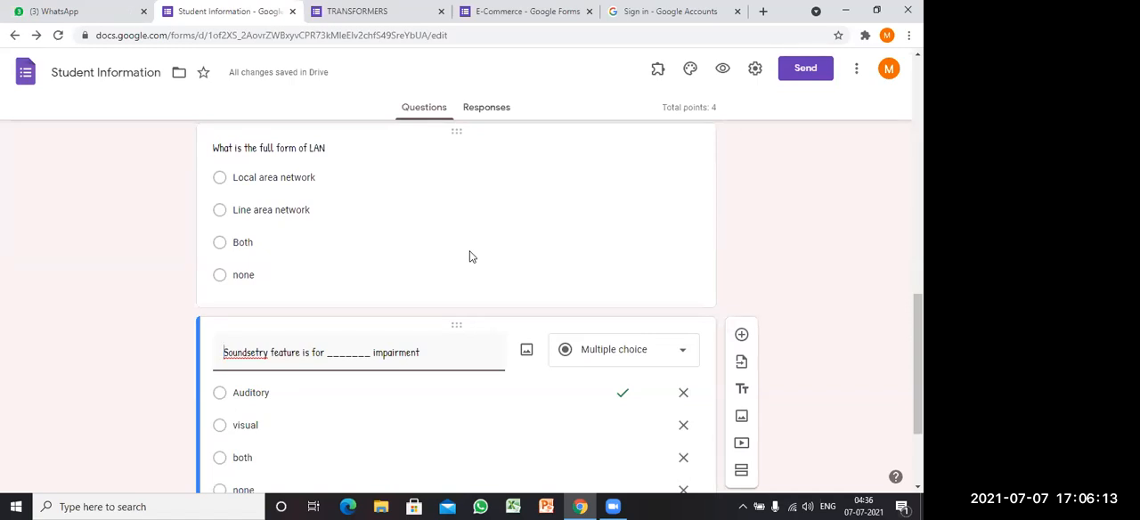
{"action": "scroll", "coordinate": [491, 244], "scroll_direction": "up", "scroll_amount": 1}
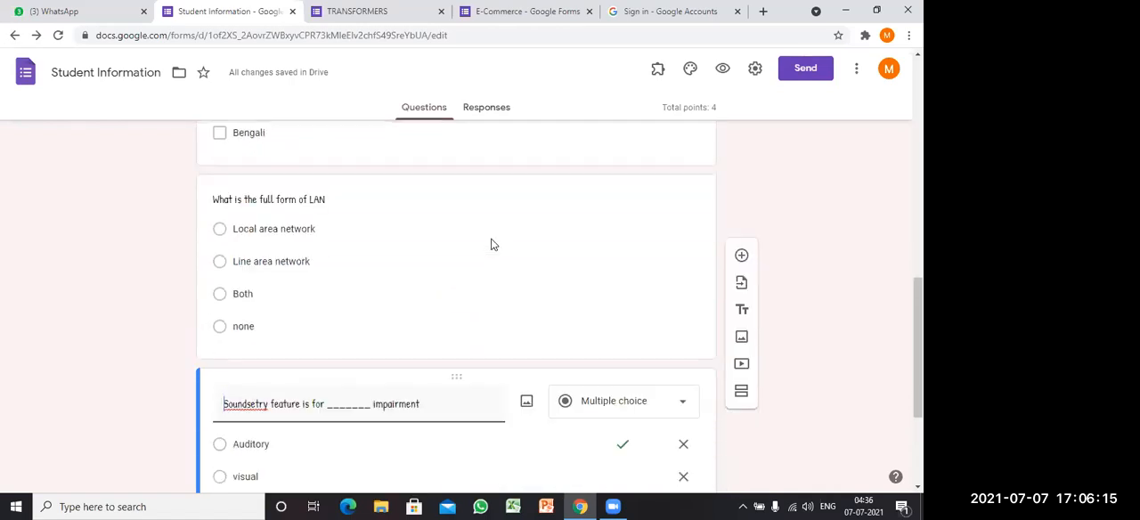
{"action": "scroll", "coordinate": [491, 239], "scroll_direction": "down", "scroll_amount": 3}
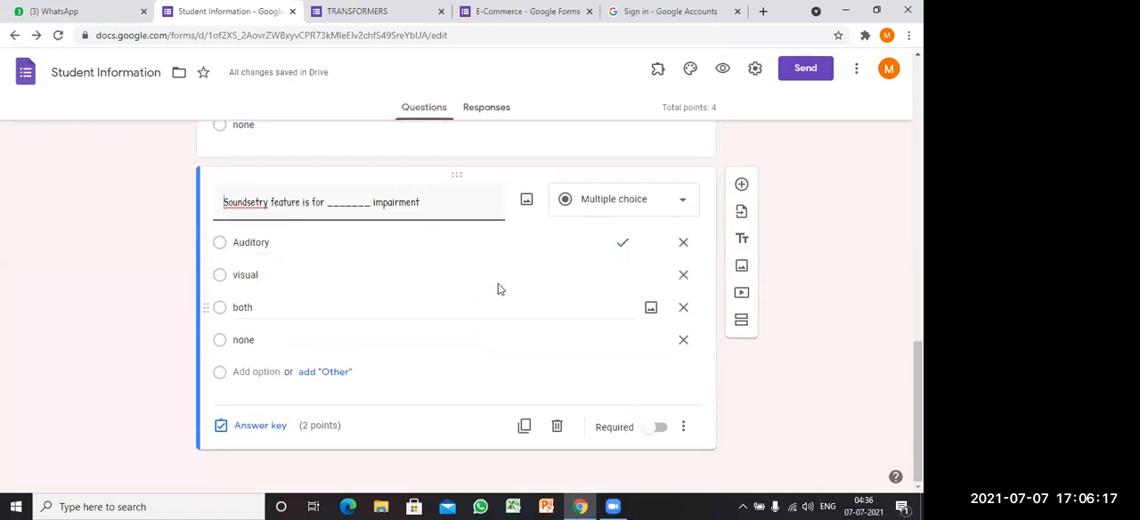
{"action": "scroll", "coordinate": [498, 288], "scroll_direction": "up", "scroll_amount": 2}
{"action": "scroll", "coordinate": [498, 289], "scroll_direction": "up", "scroll_amount": 4}
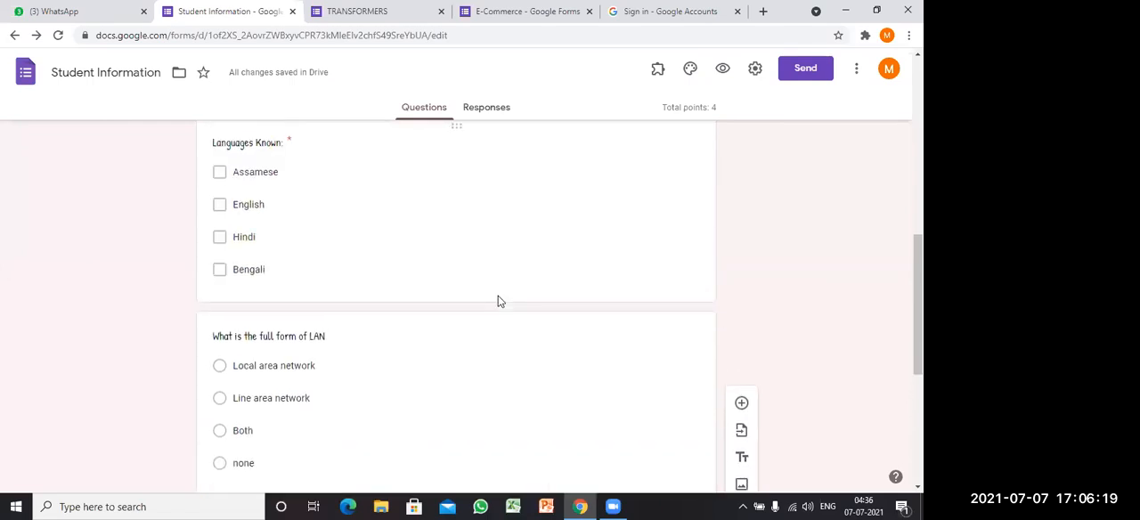
{"action": "scroll", "coordinate": [498, 301], "scroll_direction": "up", "scroll_amount": 4}
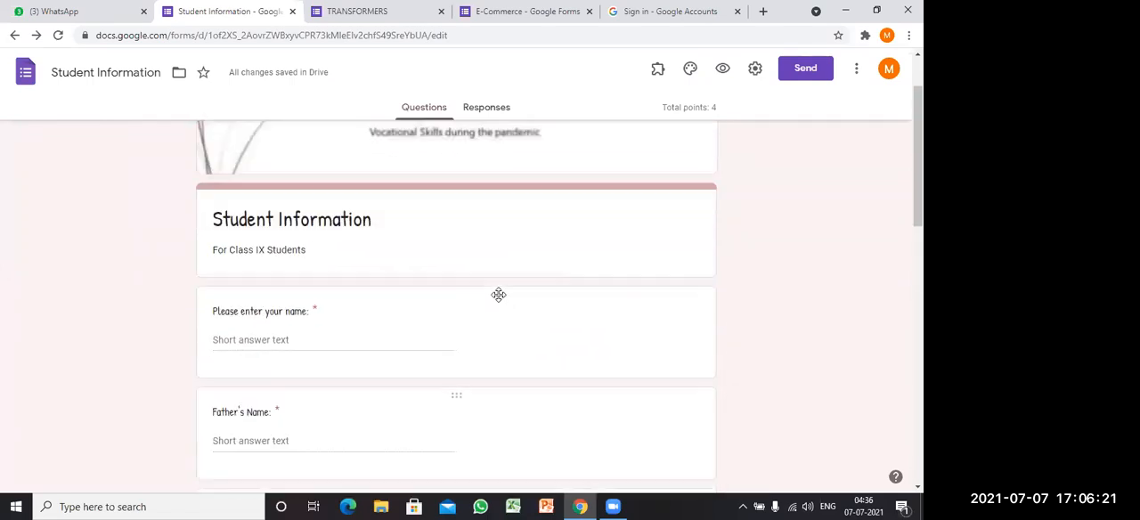
{"action": "scroll", "coordinate": [499, 301], "scroll_direction": "up", "scroll_amount": 2}
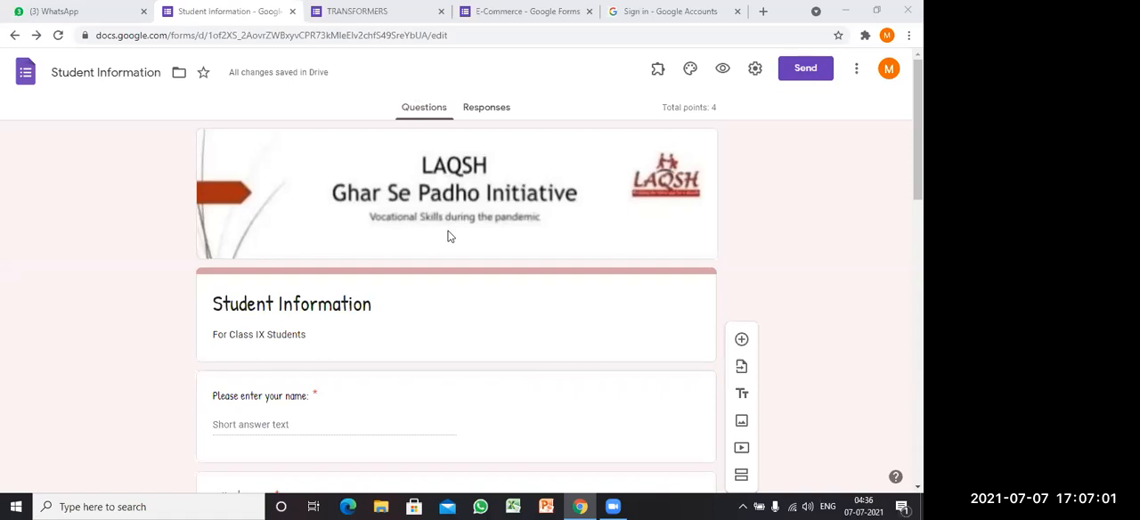
Step: Close the Google sign-in page and go to the beginning of the E-Commerce form
{"action": "key", "text": "ctrl+9"}
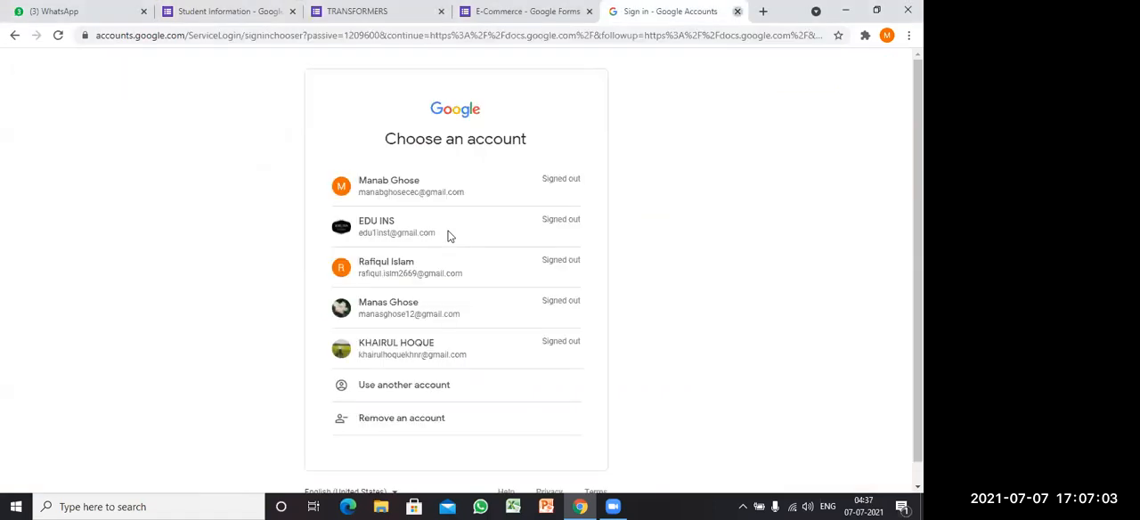
{"action": "key", "text": "ctrl+w"}
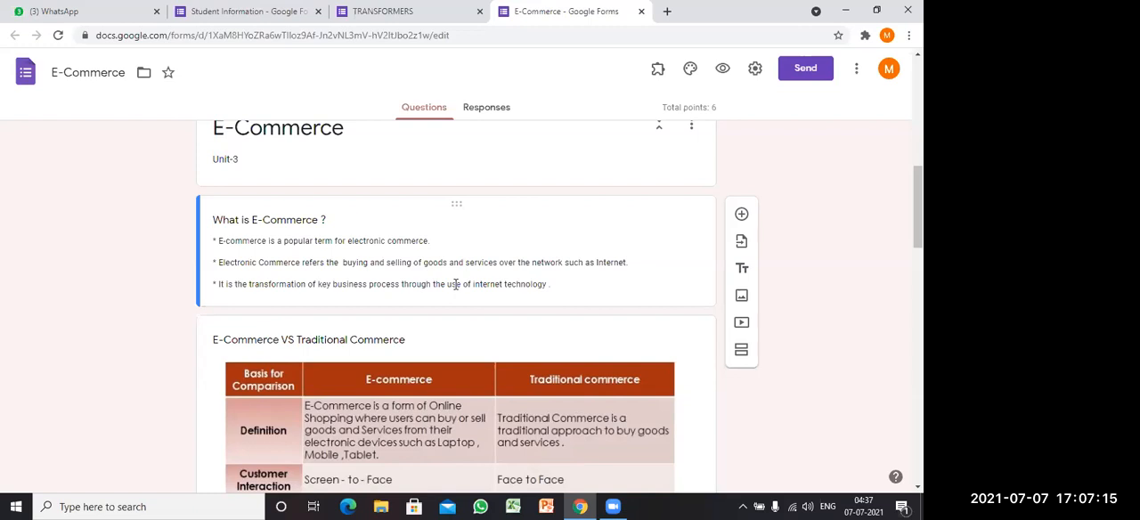
{"action": "scroll", "coordinate": [456, 284], "scroll_direction": "up", "scroll_amount": 1}
{"action": "scroll", "coordinate": [462, 290], "scroll_direction": "up", "scroll_amount": 2}
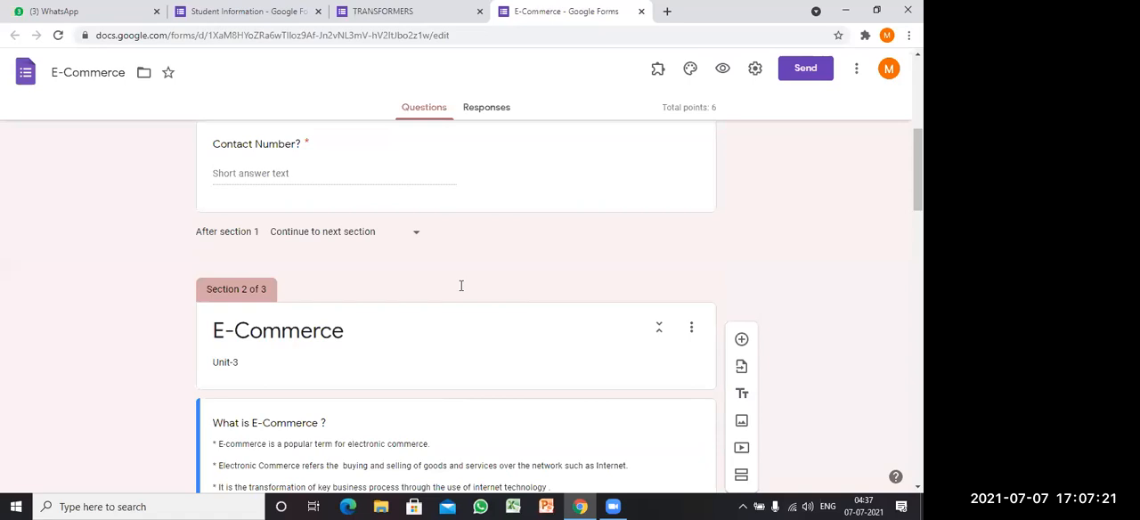
{"action": "scroll", "coordinate": [461, 285], "scroll_direction": "up", "scroll_amount": 5}
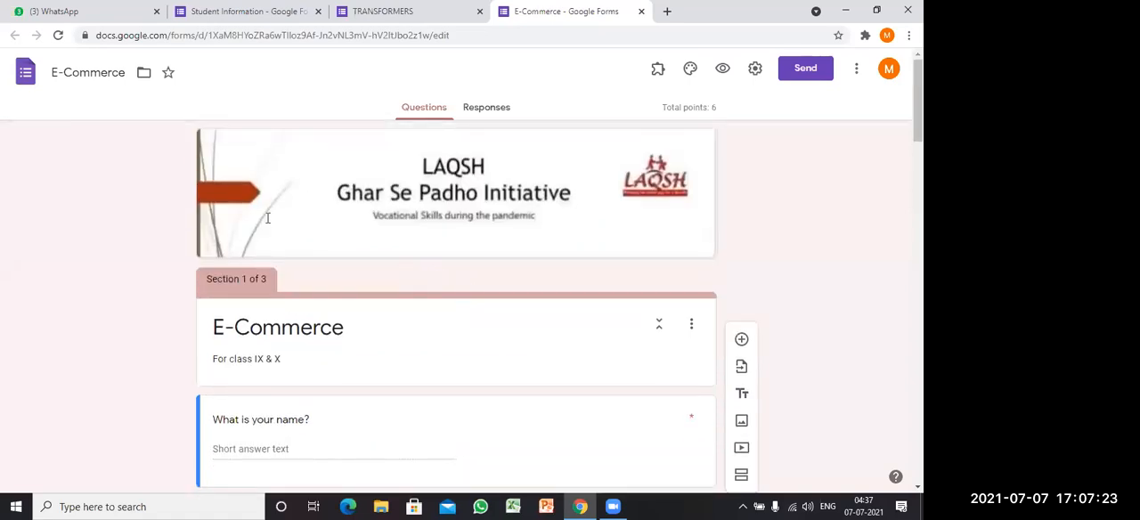
Step: Examine the E-Commerce form's contact questions in section 1 and the lesson text, comparison table and video in section 2
{"action": "scroll", "coordinate": [443, 274], "scroll_direction": "down", "scroll_amount": 3}
{"action": "scroll", "coordinate": [226, 162], "scroll_direction": "up", "scroll_amount": 1}
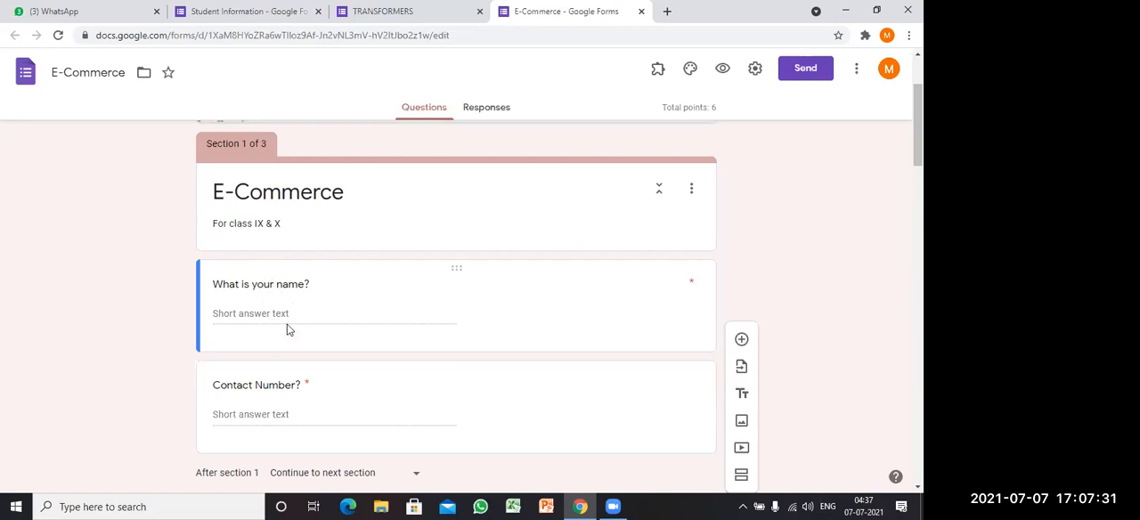
{"action": "scroll", "coordinate": [287, 329], "scroll_direction": "down", "scroll_amount": 3}
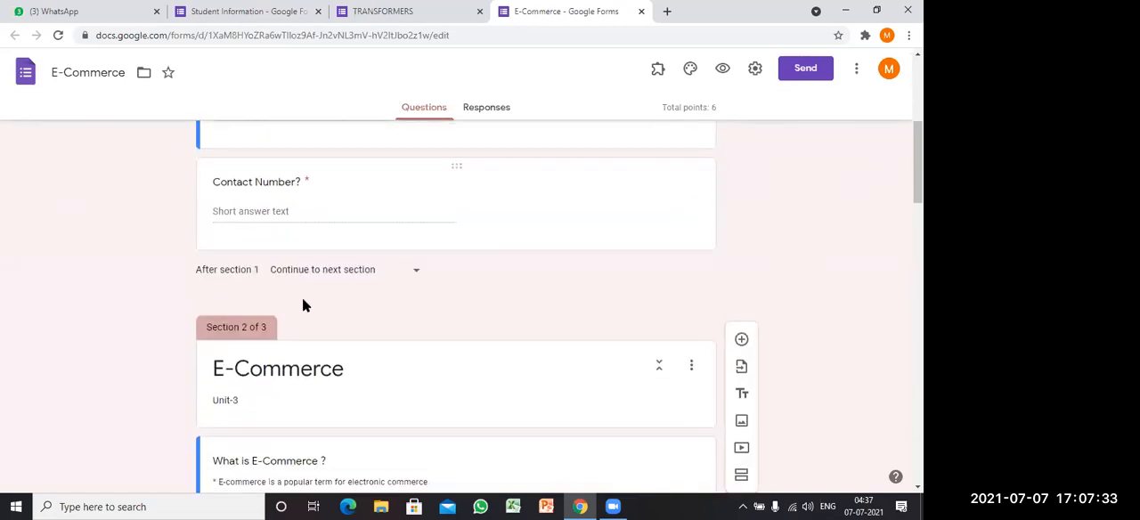
{"action": "scroll", "coordinate": [304, 299], "scroll_direction": "down", "scroll_amount": 1}
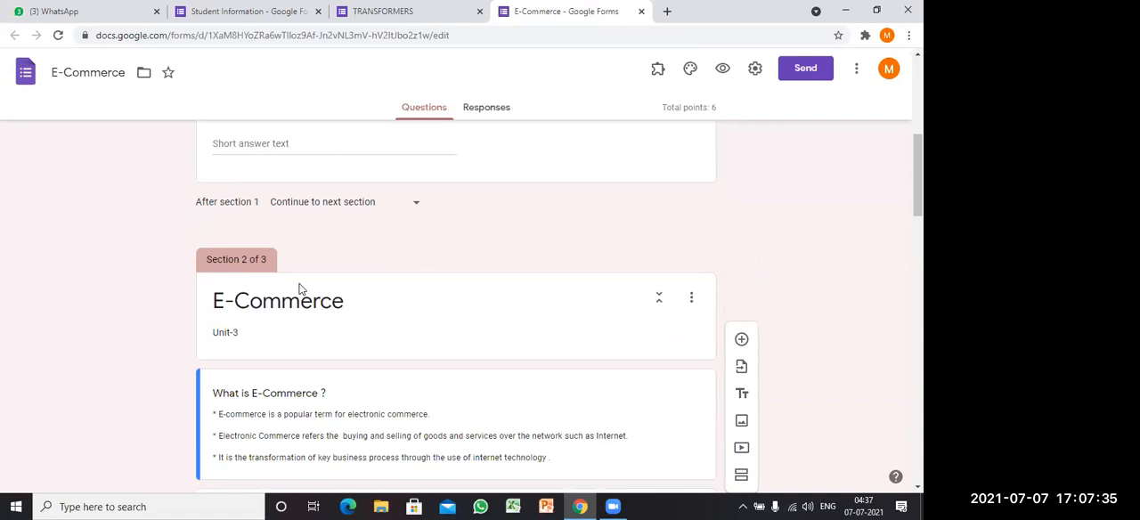
{"action": "scroll", "coordinate": [305, 290], "scroll_direction": "down", "scroll_amount": 2}
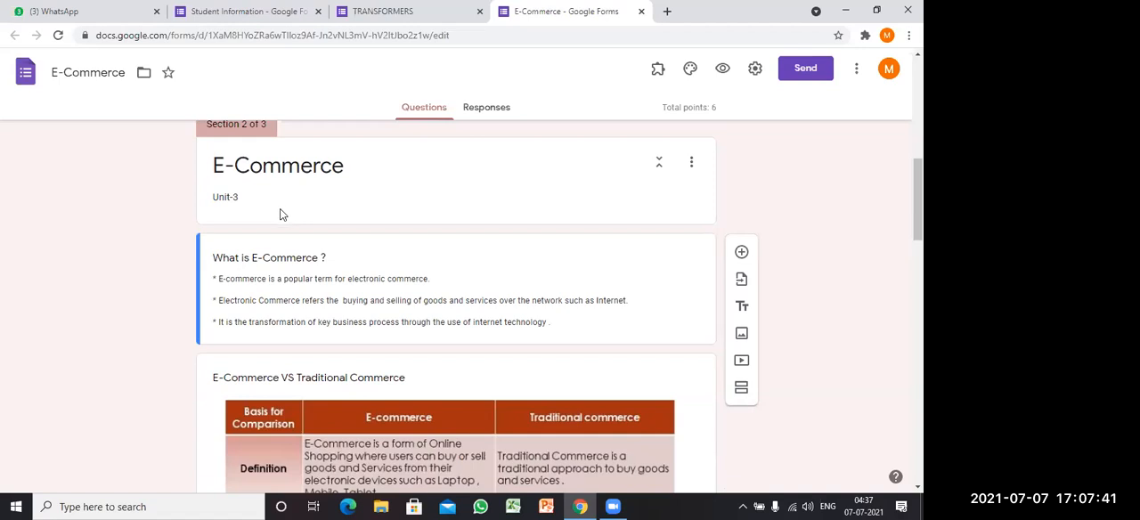
{"action": "scroll", "coordinate": [281, 215], "scroll_direction": "down", "scroll_amount": 1}
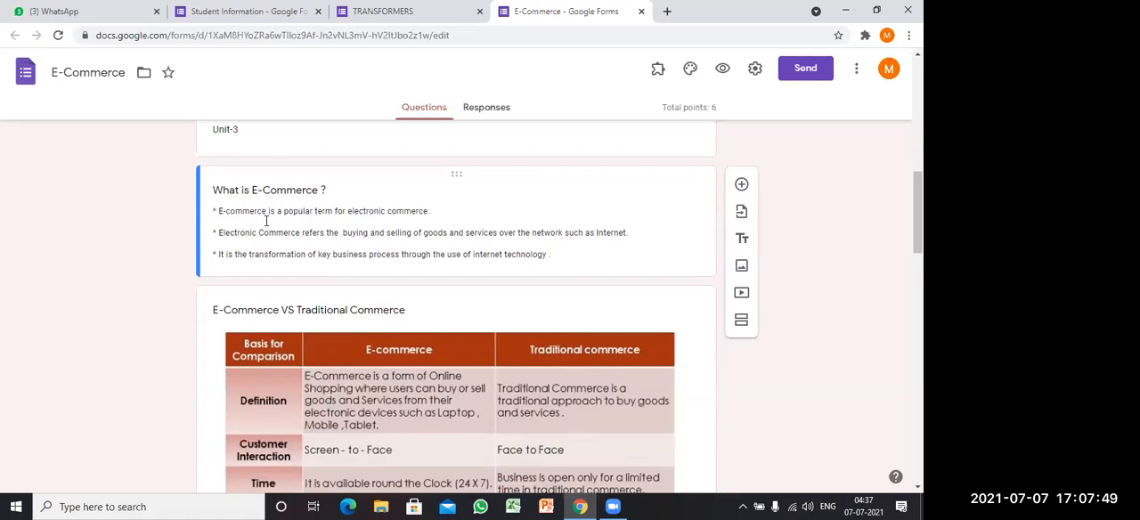
{"action": "scroll", "coordinate": [407, 268], "scroll_direction": "down", "scroll_amount": 3}
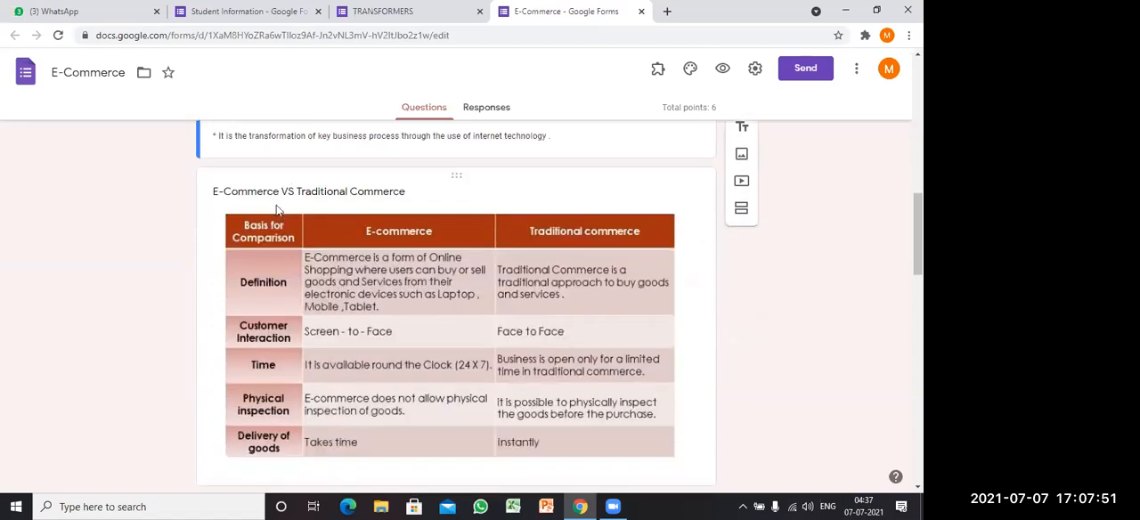
{"action": "scroll", "coordinate": [287, 217], "scroll_direction": "up", "scroll_amount": 1}
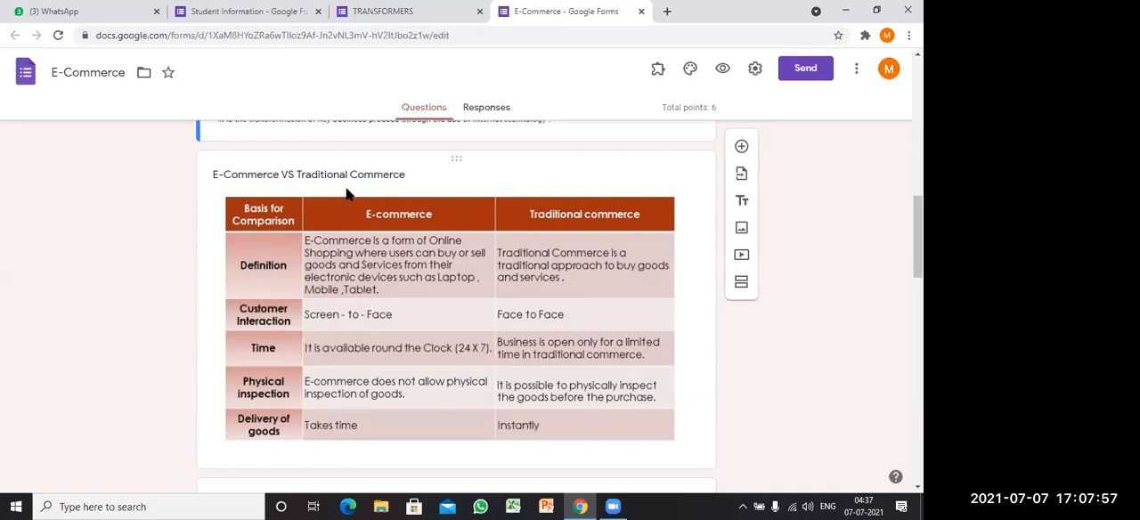
{"action": "scroll", "coordinate": [349, 194], "scroll_direction": "down", "scroll_amount": 5}
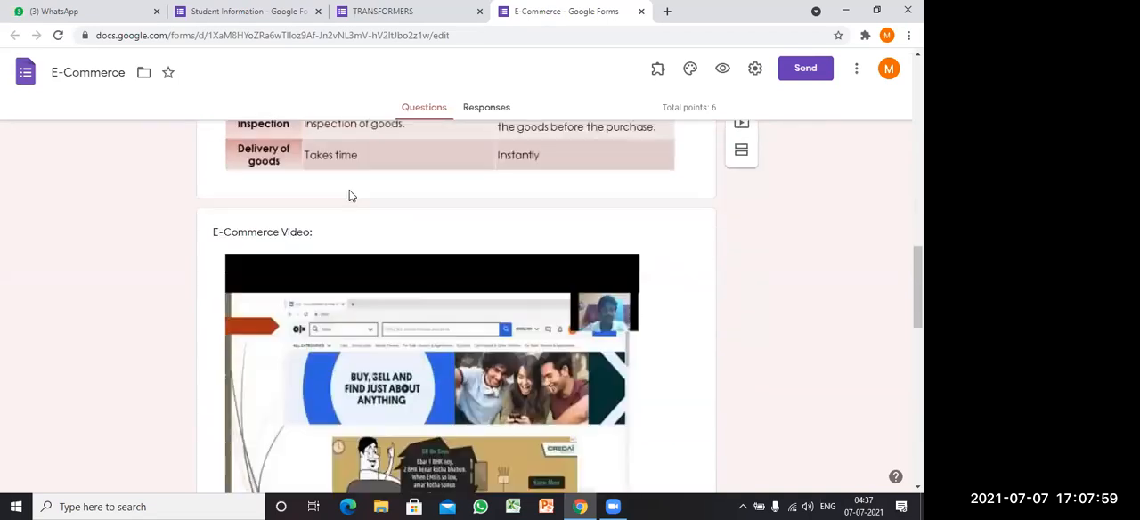
{"action": "scroll", "coordinate": [367, 219], "scroll_direction": "down", "scroll_amount": 1}
{"action": "scroll", "coordinate": [367, 219], "scroll_direction": "up", "scroll_amount": 1}
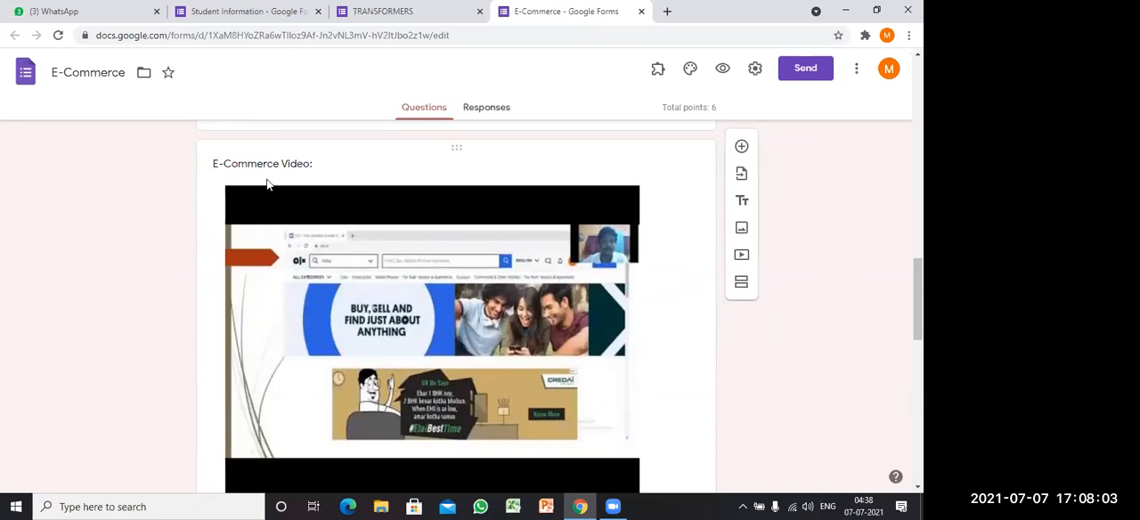
{"action": "scroll", "coordinate": [344, 262], "scroll_direction": "down", "scroll_amount": 1}
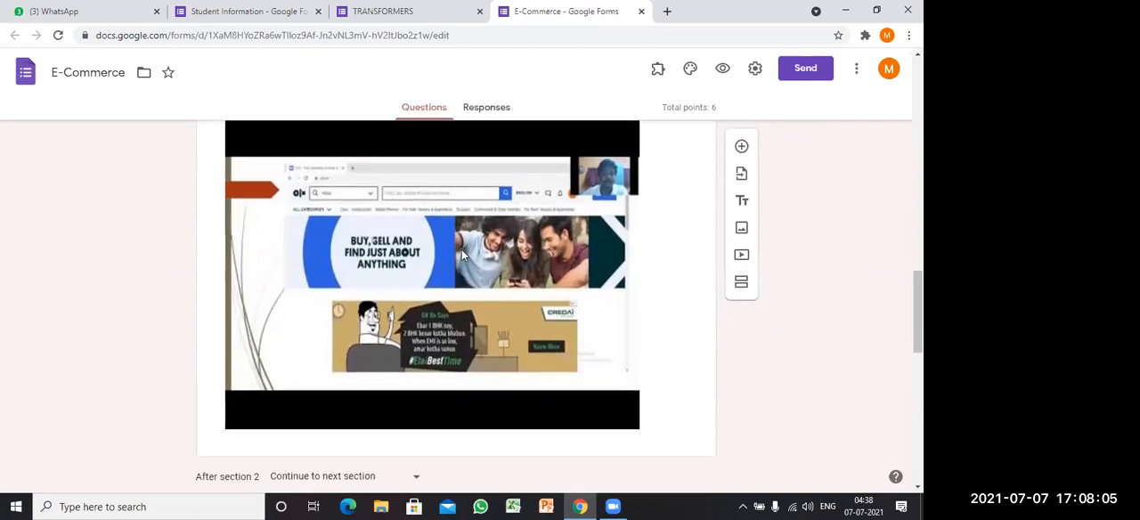
{"action": "scroll", "coordinate": [461, 249], "scroll_direction": "down", "scroll_amount": 3}
{"action": "scroll", "coordinate": [457, 253], "scroll_direction": "up", "scroll_amount": 3}
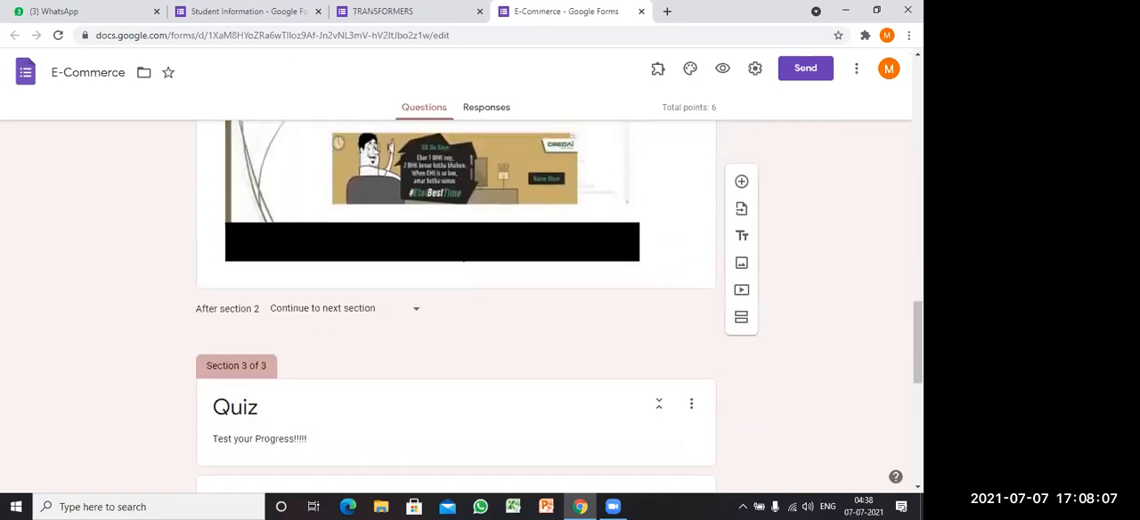
Step: Examine the questions and answer options in the E-Commerce form's Quiz section
{"action": "scroll", "coordinate": [457, 250], "scroll_direction": "down", "scroll_amount": 3}
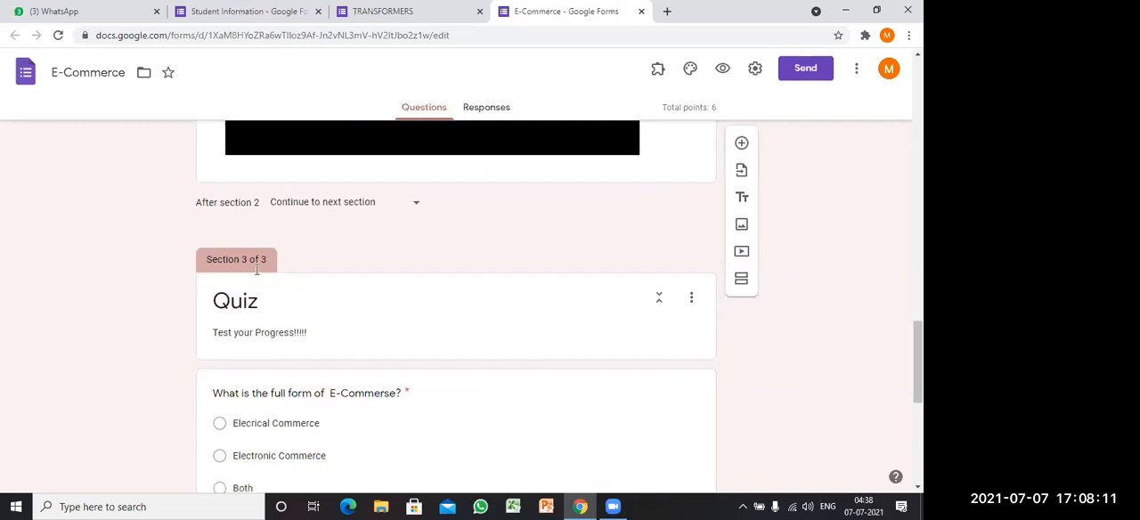
{"action": "scroll", "coordinate": [254, 267], "scroll_direction": "down", "scroll_amount": 1}
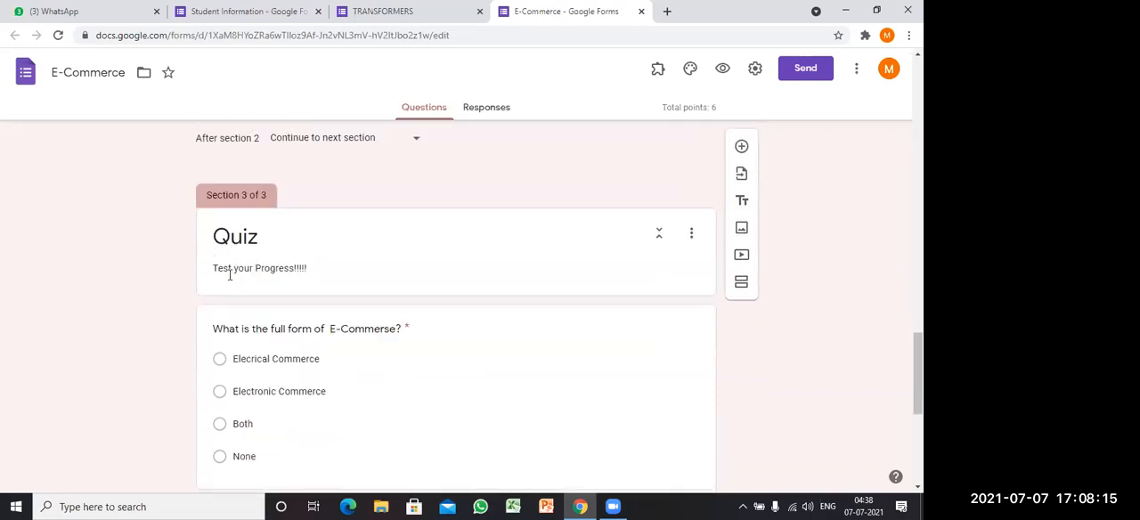
{"action": "scroll", "coordinate": [229, 276], "scroll_direction": "down", "scroll_amount": 1}
{"action": "scroll", "coordinate": [257, 288], "scroll_direction": "up", "scroll_amount": 4}
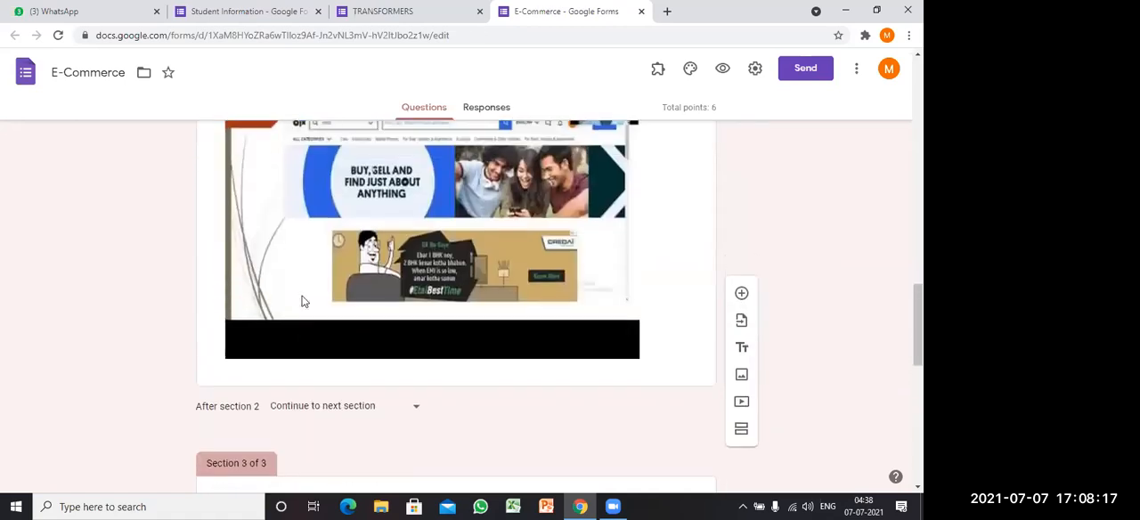
{"action": "scroll", "coordinate": [352, 263], "scroll_direction": "down", "scroll_amount": 6}
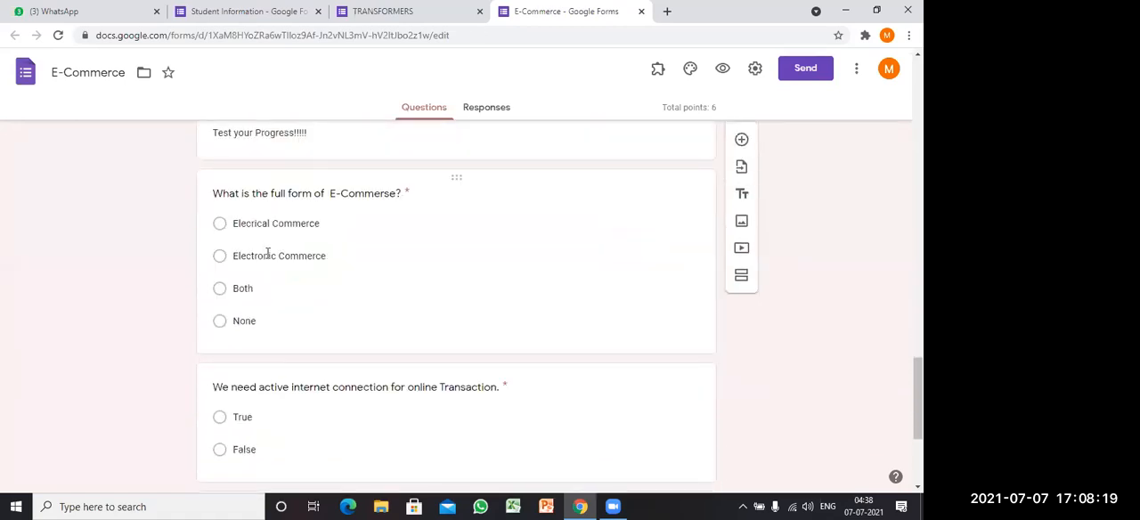
{"action": "scroll", "coordinate": [269, 256], "scroll_direction": "down", "scroll_amount": 1}
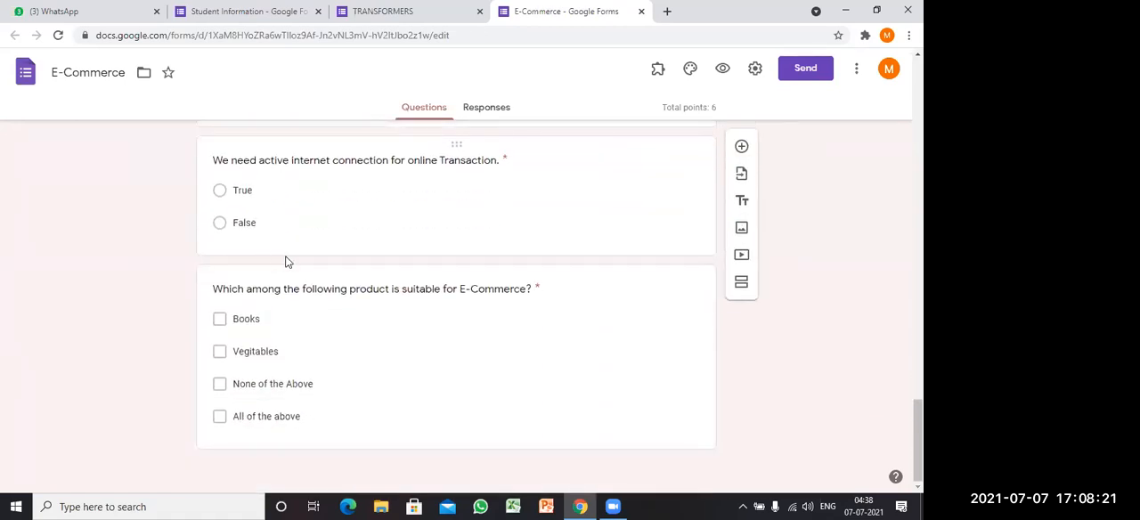
{"action": "scroll", "coordinate": [285, 257], "scroll_direction": "up", "scroll_amount": 4}
{"action": "scroll", "coordinate": [299, 263], "scroll_direction": "up", "scroll_amount": 10}
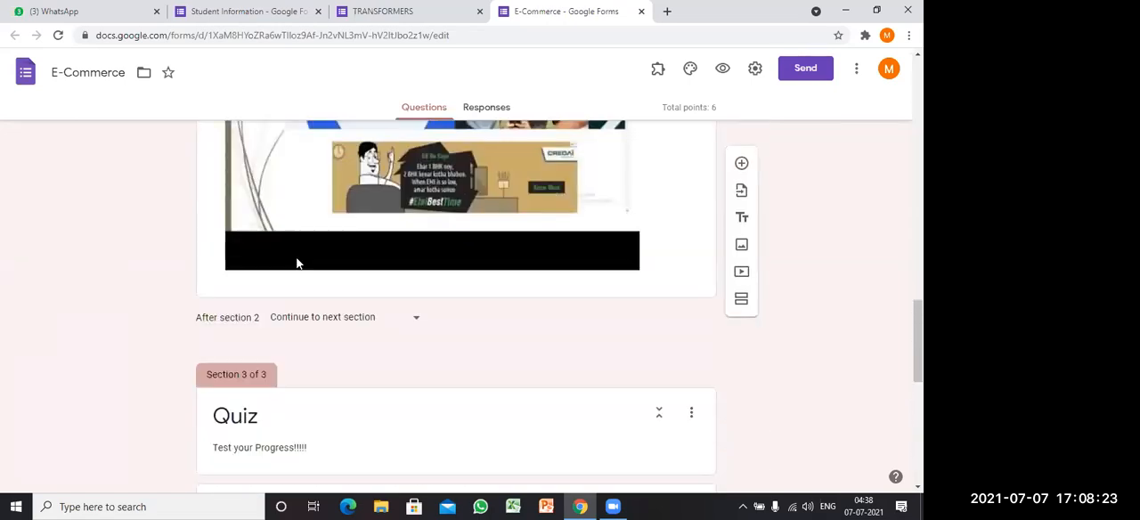
Step: Leave the E-Commerce form and open Google Drive at drive.google.com in a new browser tab
{"action": "scroll", "coordinate": [303, 254], "scroll_direction": "up", "scroll_amount": 10}
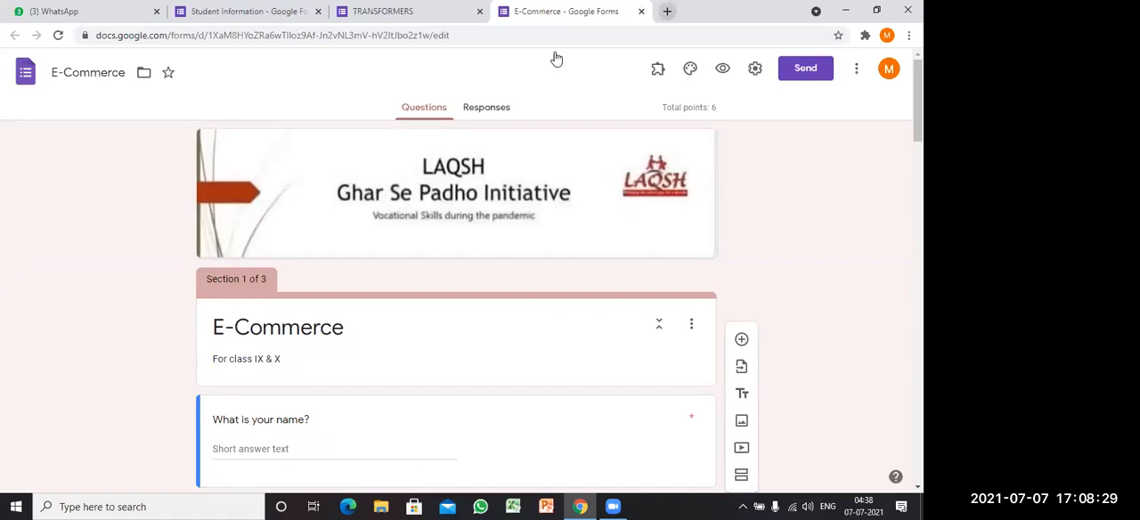
{"action": "left_click", "coordinate": [666, 10]}
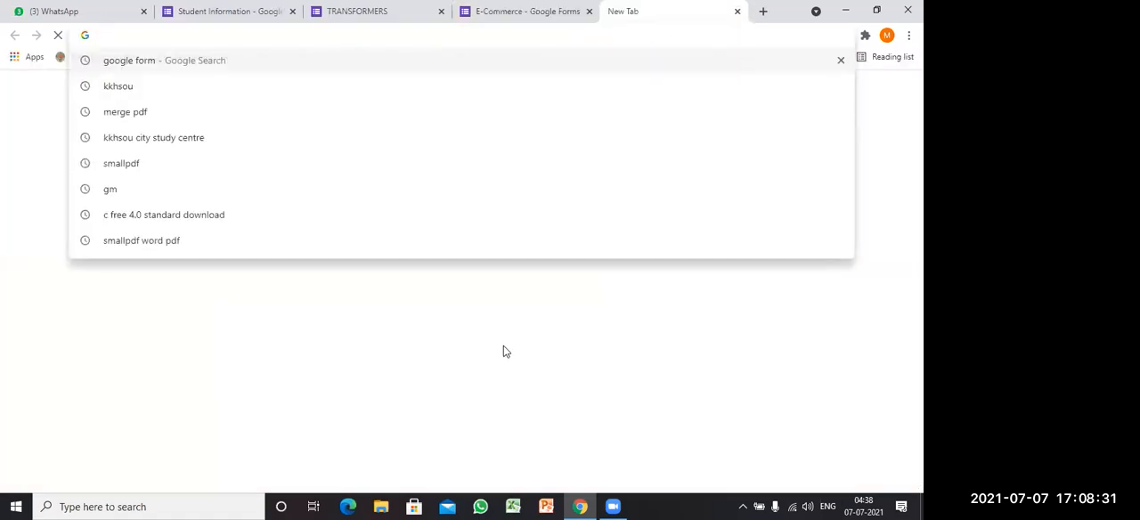
{"action": "left_click", "coordinate": [196, 35]}
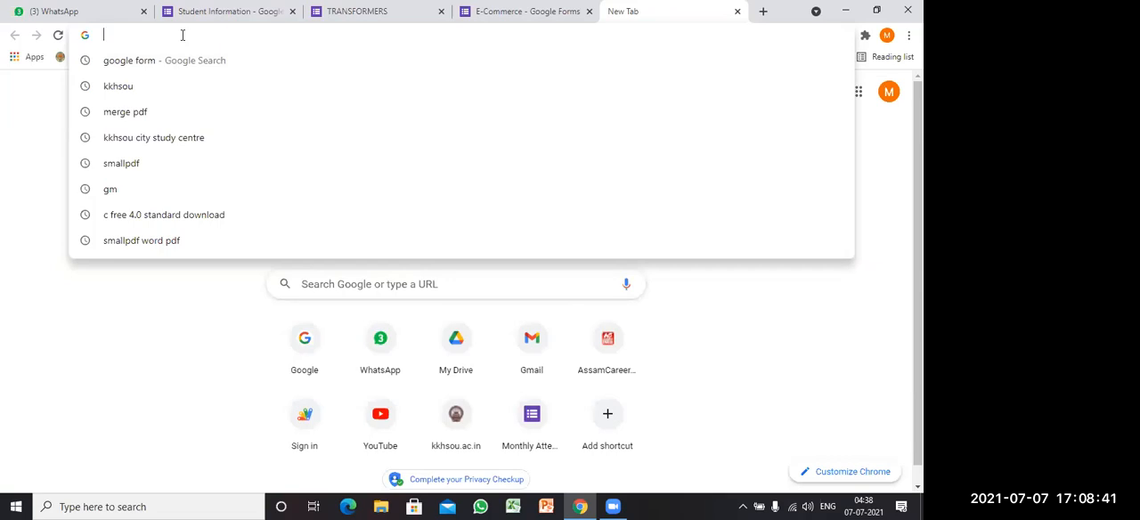
{"action": "left_click", "coordinate": [142, 308]}
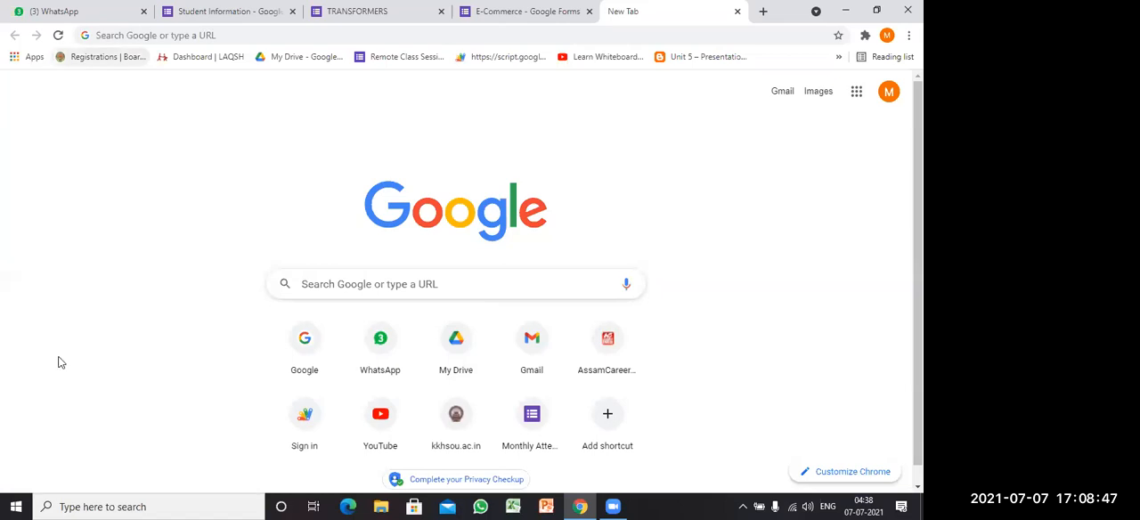
{"action": "left_click", "coordinate": [190, 36]}
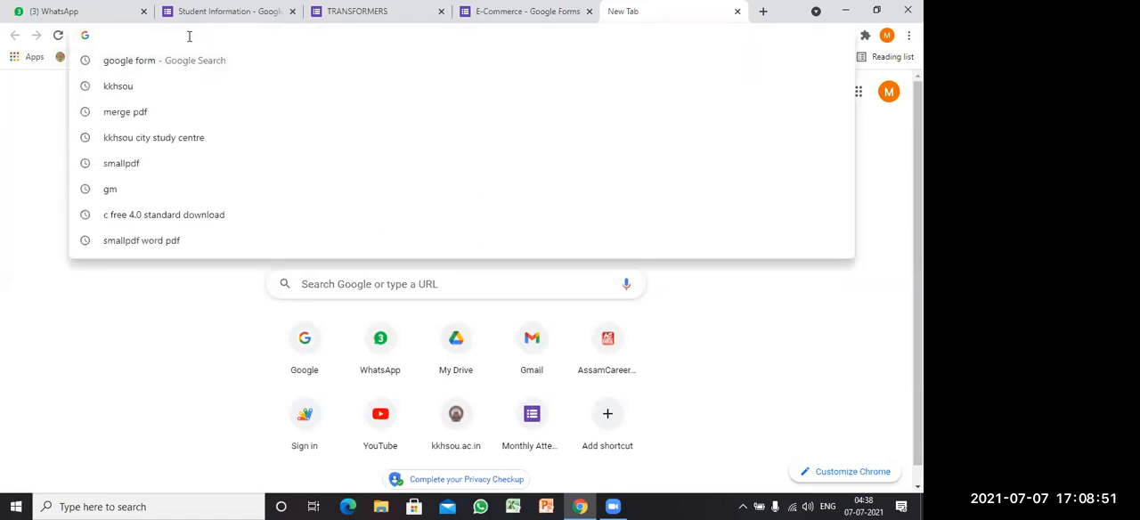
{"action": "type", "text": "drive"}
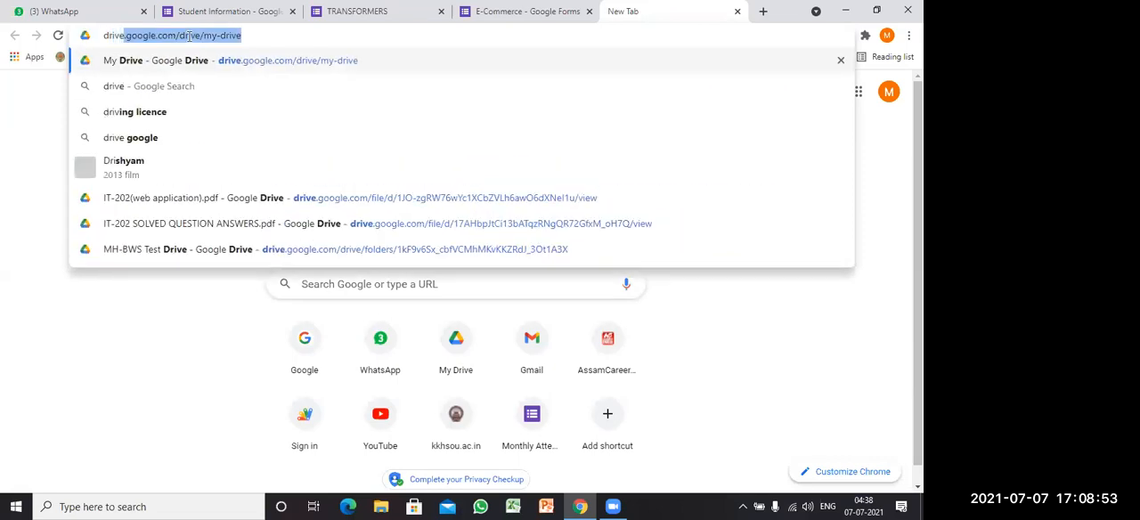
{"action": "type", "text": ".google.com"}
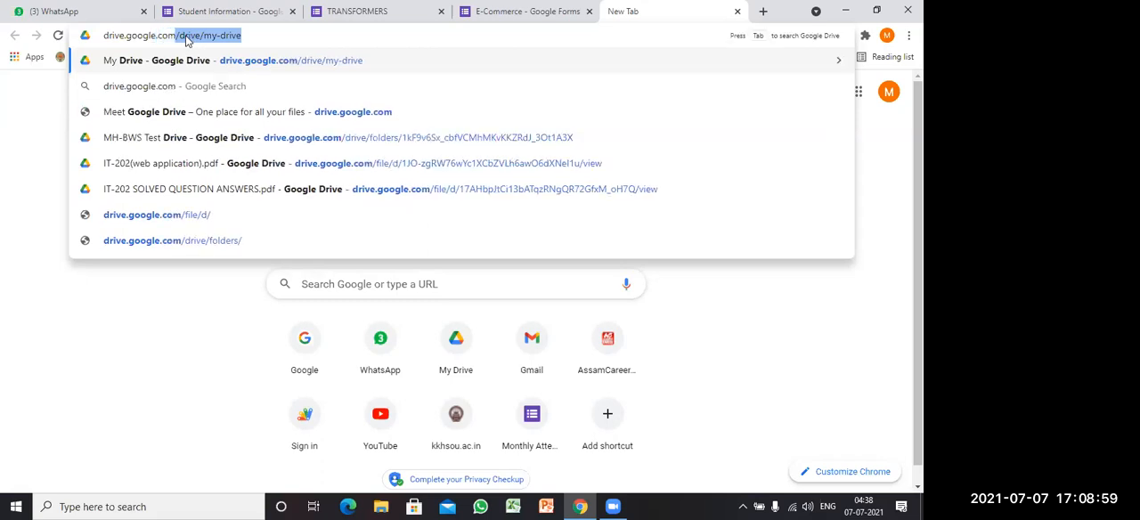
{"action": "key", "text": "BackSpace"}
{"action": "key", "text": "Return"}
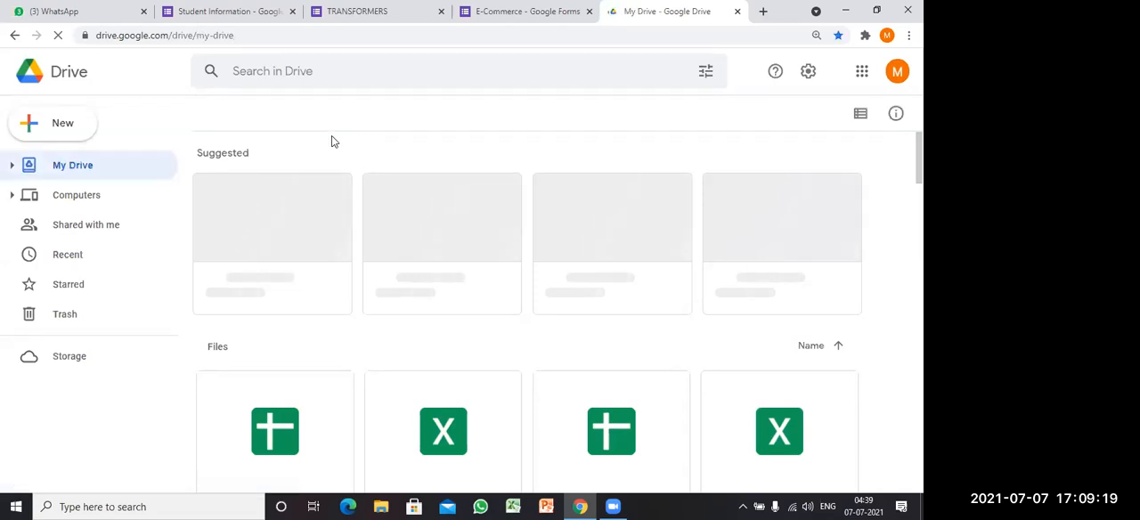
{"action": "left_click", "coordinate": [118, 37]}
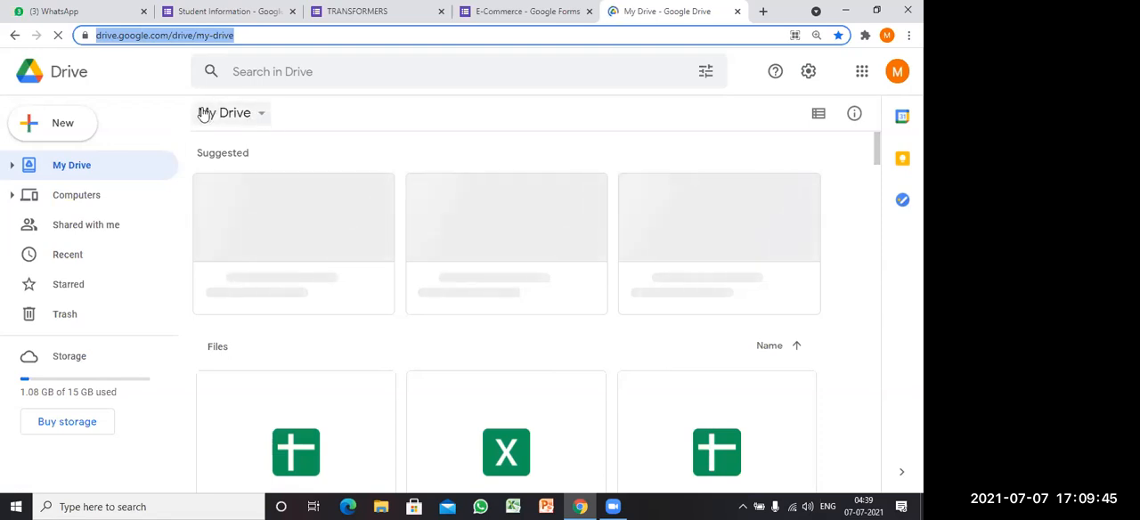
Step: Create a new blank Google Form in My Drive
{"action": "left_click", "coordinate": [263, 119]}
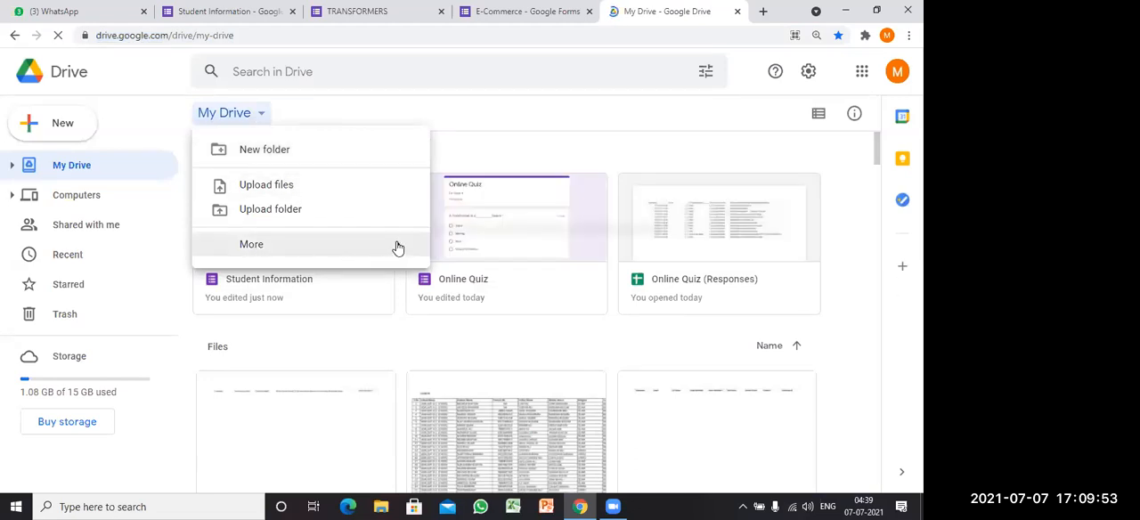
{"action": "mouse_move", "coordinate": [398, 248]}
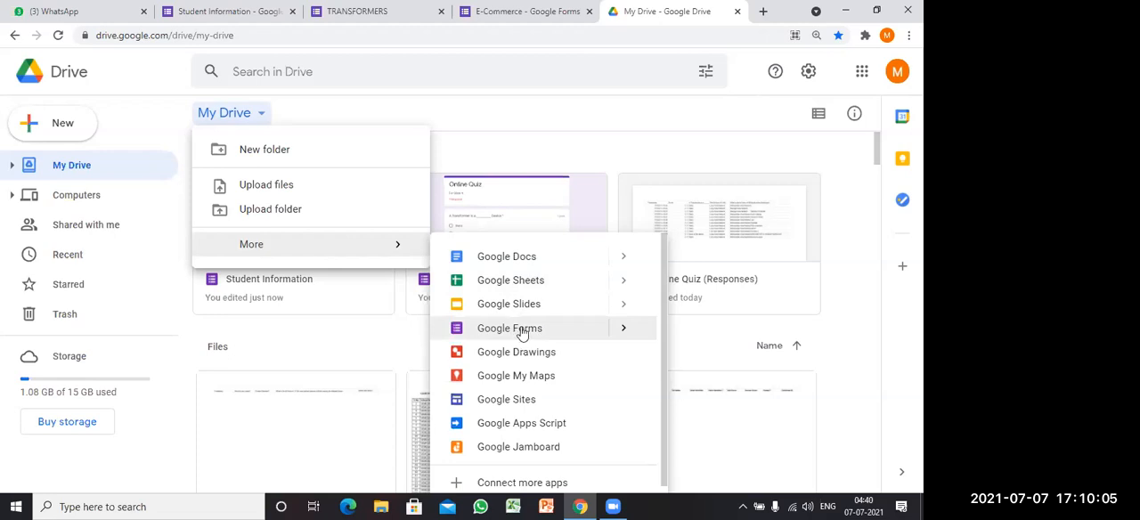
{"action": "left_click", "coordinate": [208, 92]}
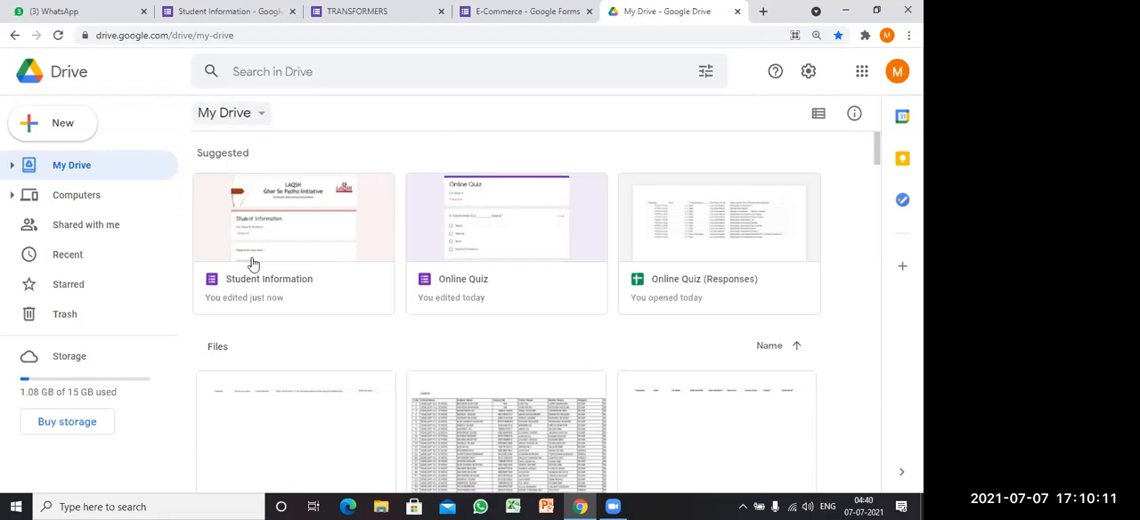
{"action": "left_click", "coordinate": [225, 113]}
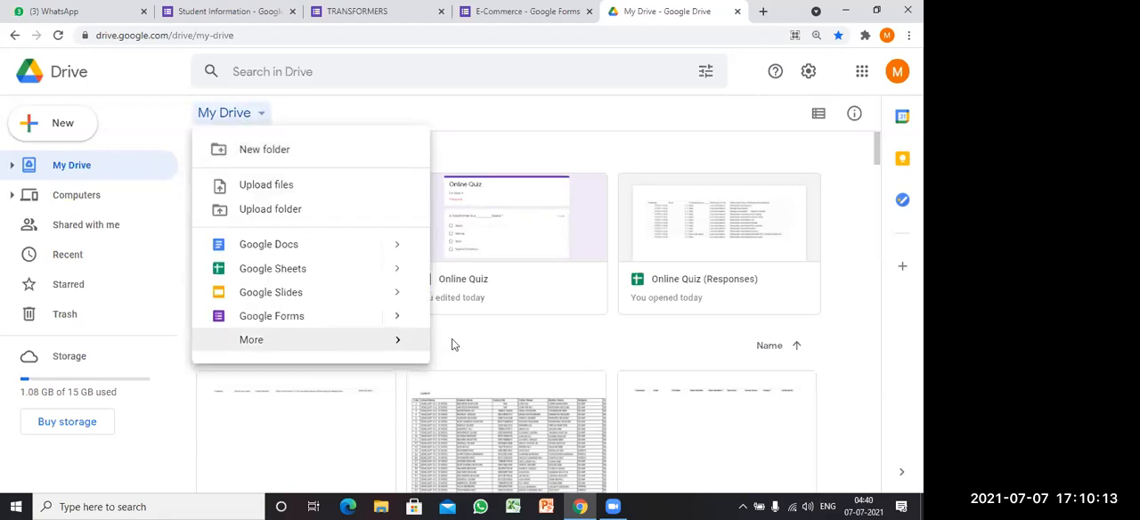
{"action": "left_click", "coordinate": [283, 318]}
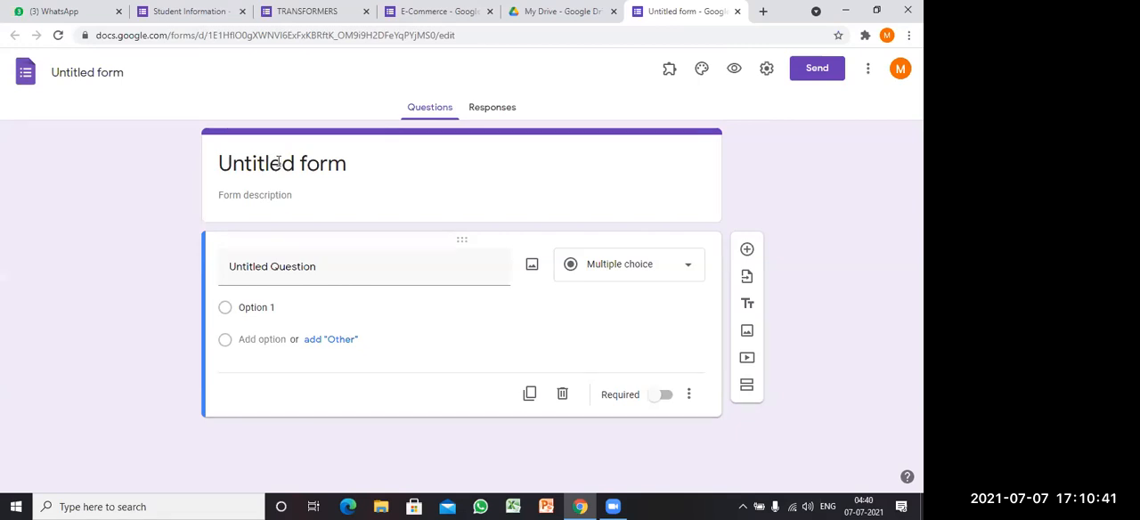
Step: Title the new form "Transformers"
{"action": "left_click", "coordinate": [365, 163]}
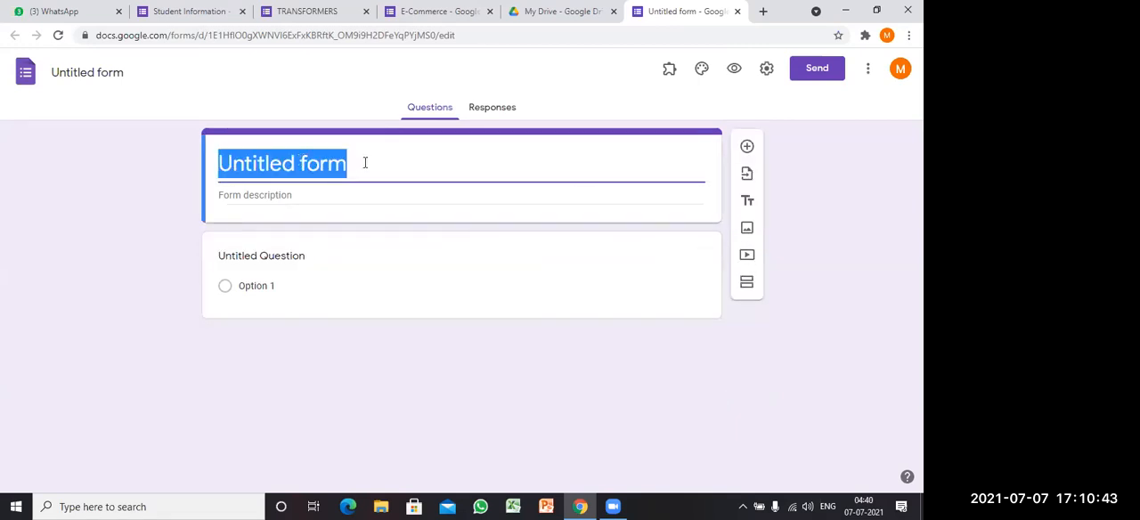
{"action": "type", "text": "E"}
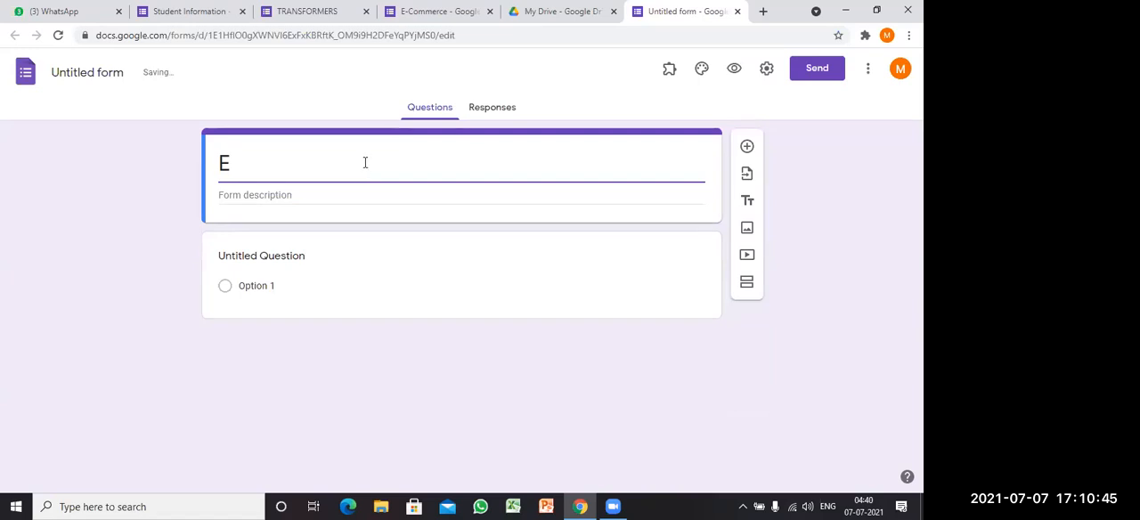
{"action": "key", "text": "BackSpace"}
{"action": "type", "text": "Tra"}
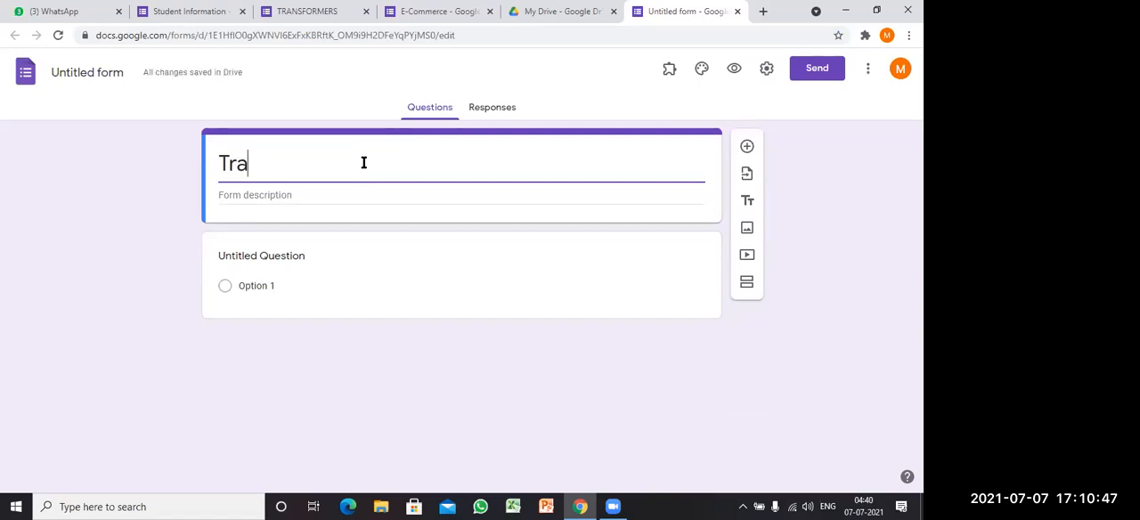
{"action": "key", "text": "BackSpace"}
{"action": "key", "text": "BackSpace"}
{"action": "key", "text": "BackSpace"}
{"action": "type", "text": "E"}
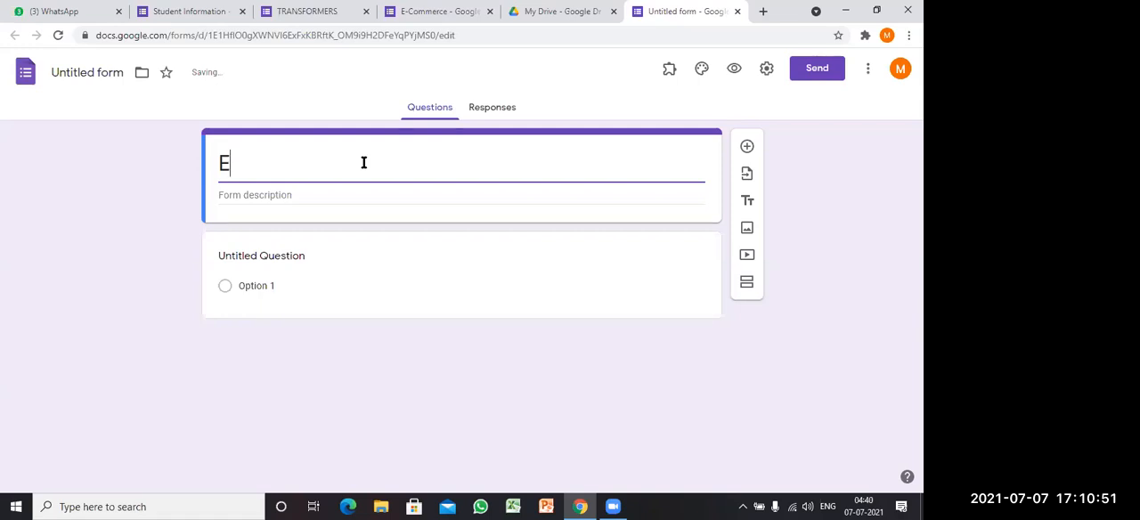
{"action": "key", "text": "BackSpace"}
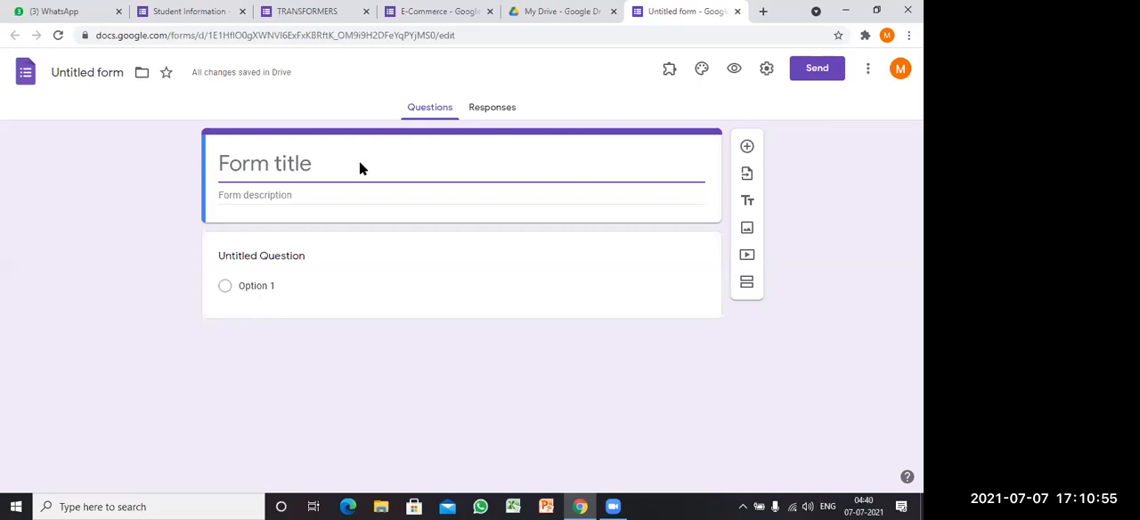
{"action": "type", "text": "Trans"}
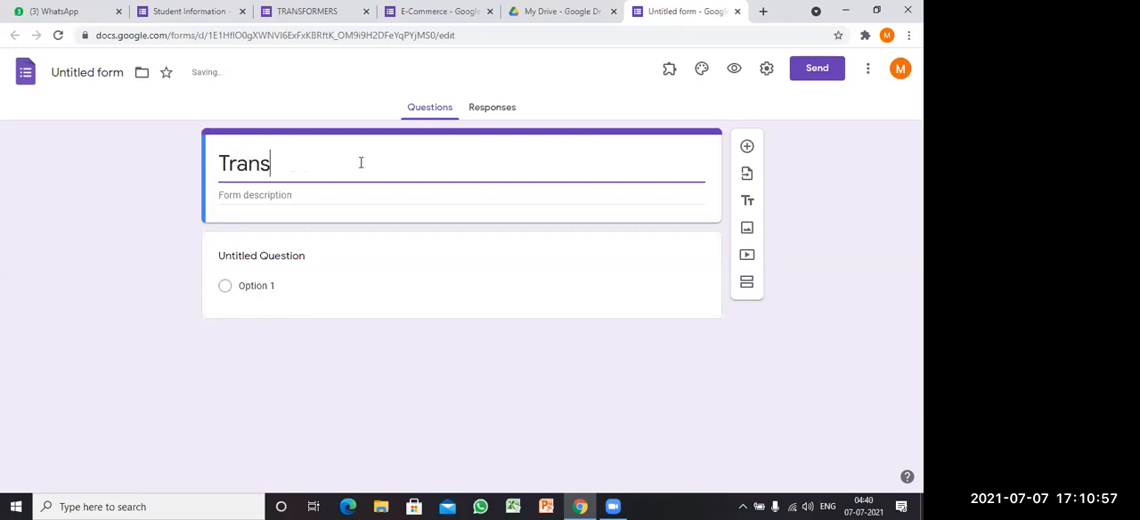
{"action": "type", "text": "formers"}
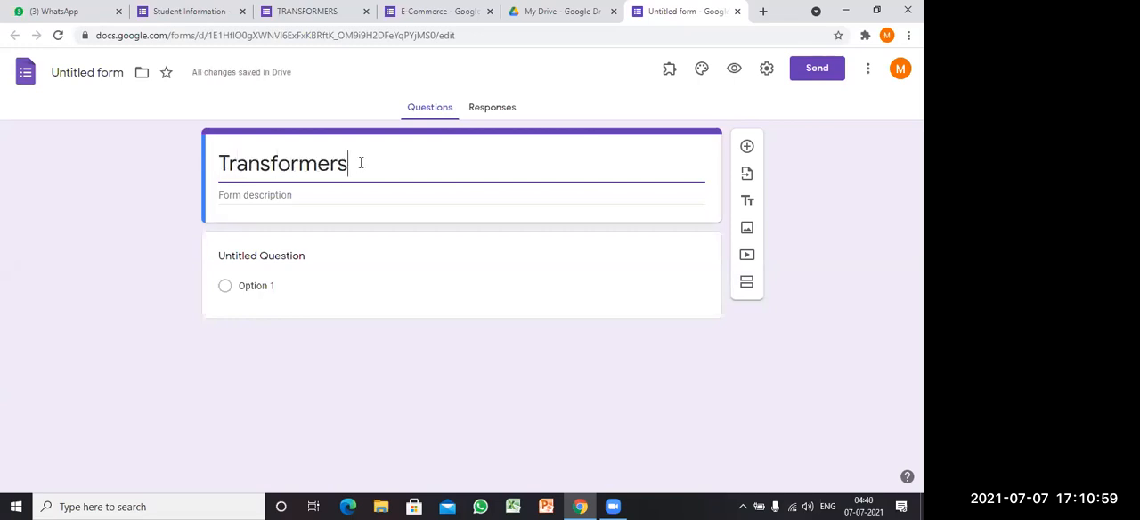
{"action": "left_click", "coordinate": [125, 198]}
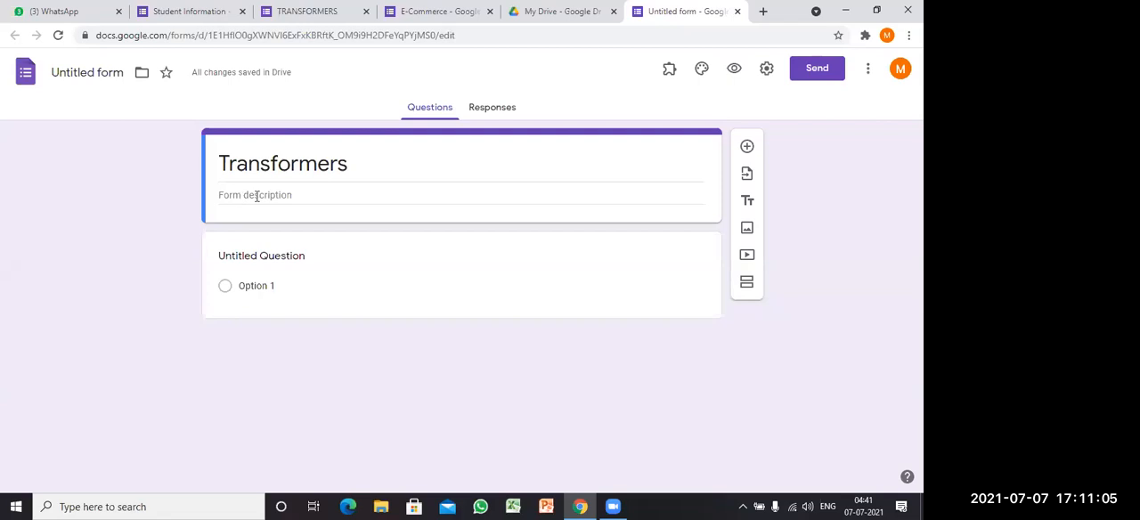
Step: Enter "Class X" as the form description
{"action": "left_click", "coordinate": [257, 196]}
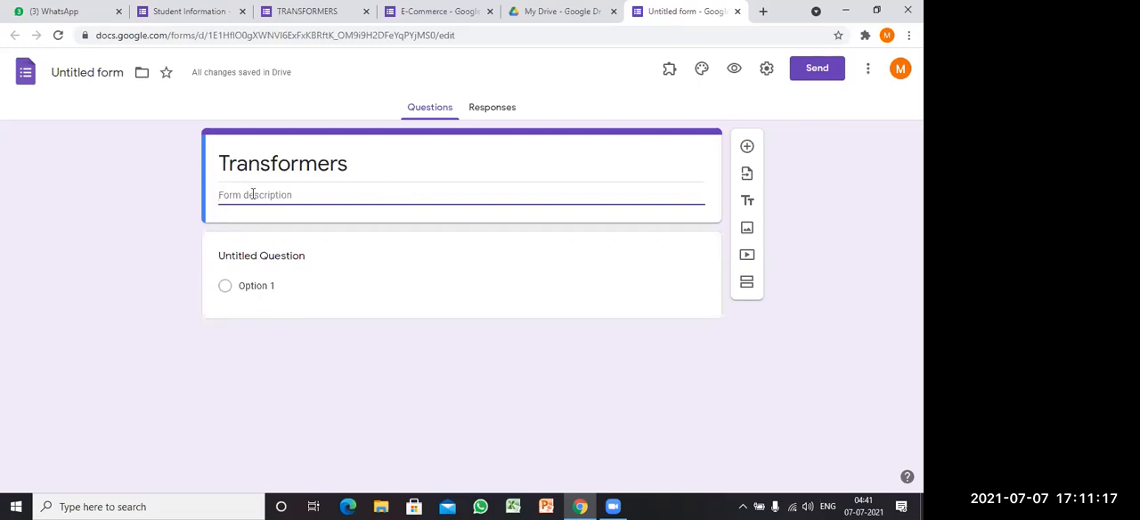
{"action": "type", "text": "Class"}
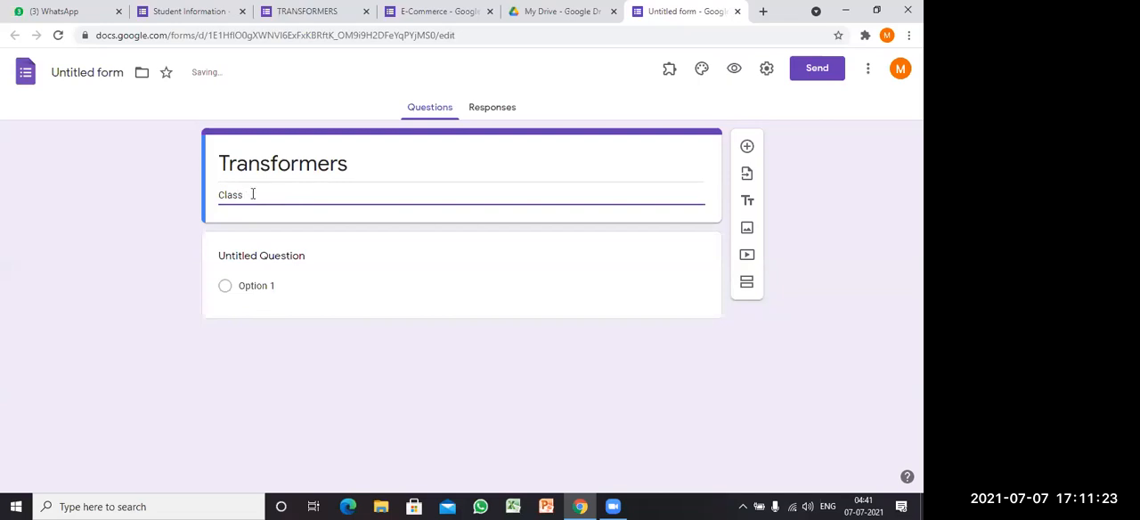
{"action": "left_click", "coordinate": [161, 219]}
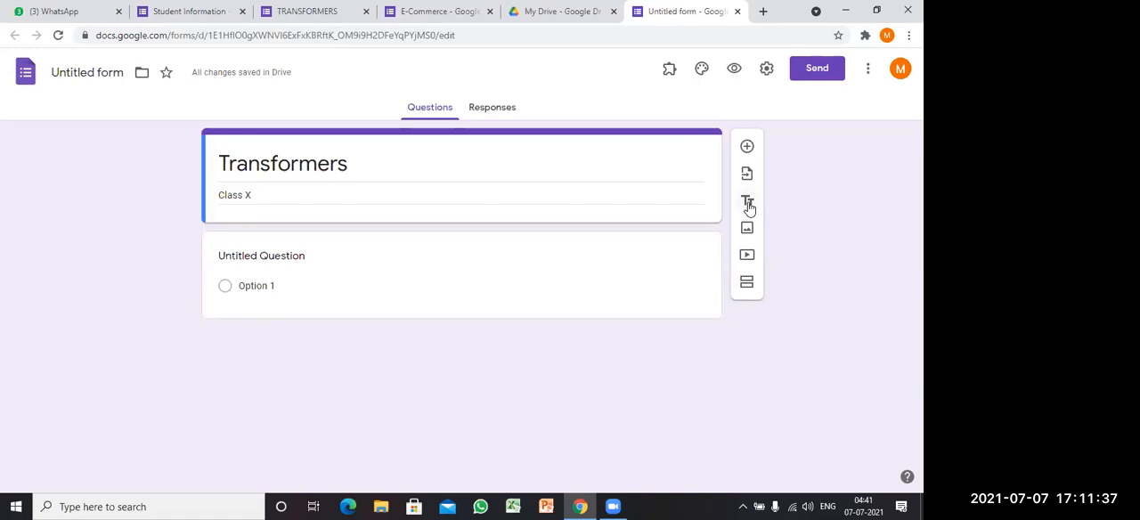
Step: Add a title and description block to the form and delete the default untitled question
{"action": "left_click", "coordinate": [352, 271]}
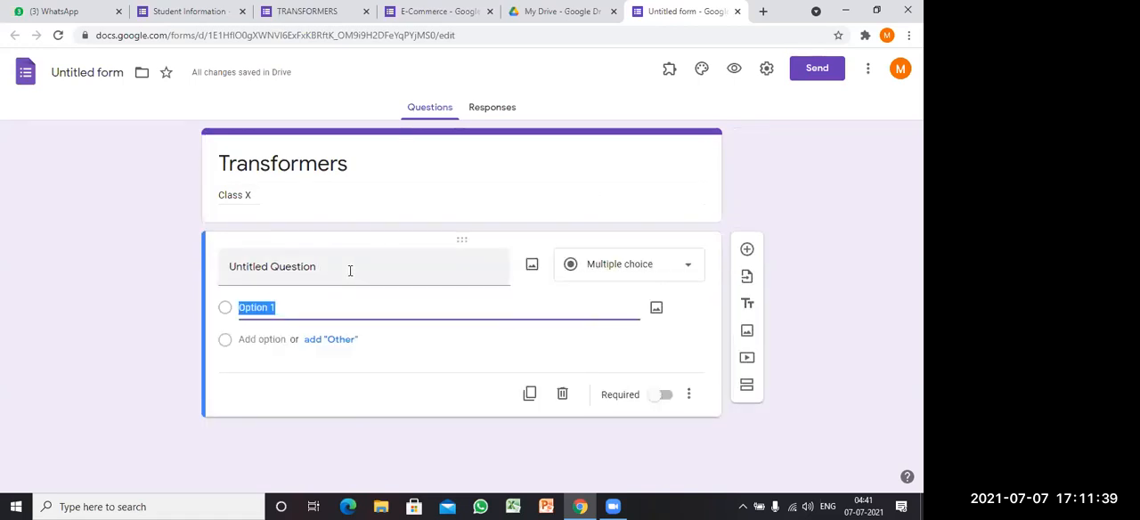
{"action": "left_click", "coordinate": [747, 306]}
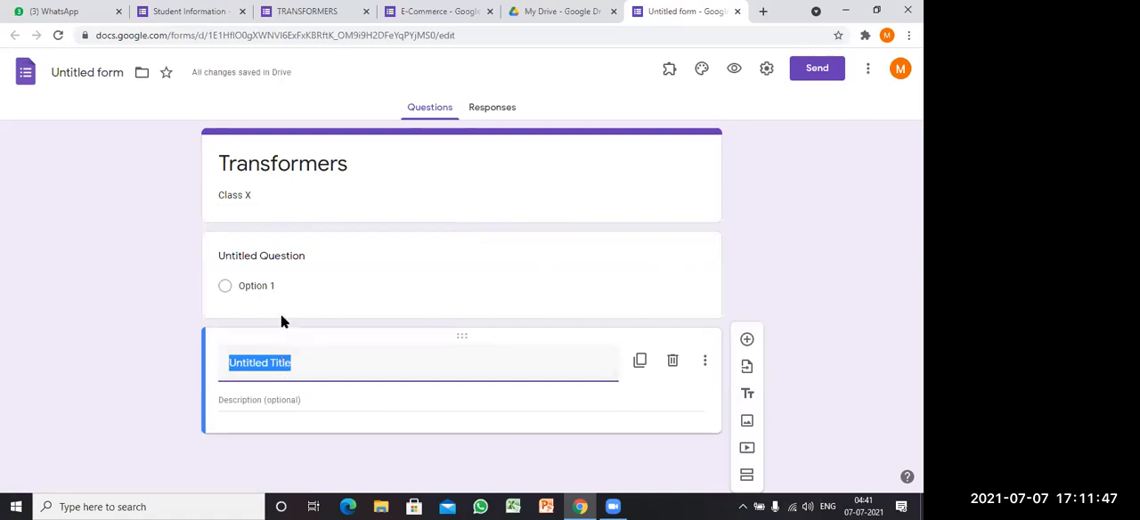
{"action": "left_click", "coordinate": [361, 242]}
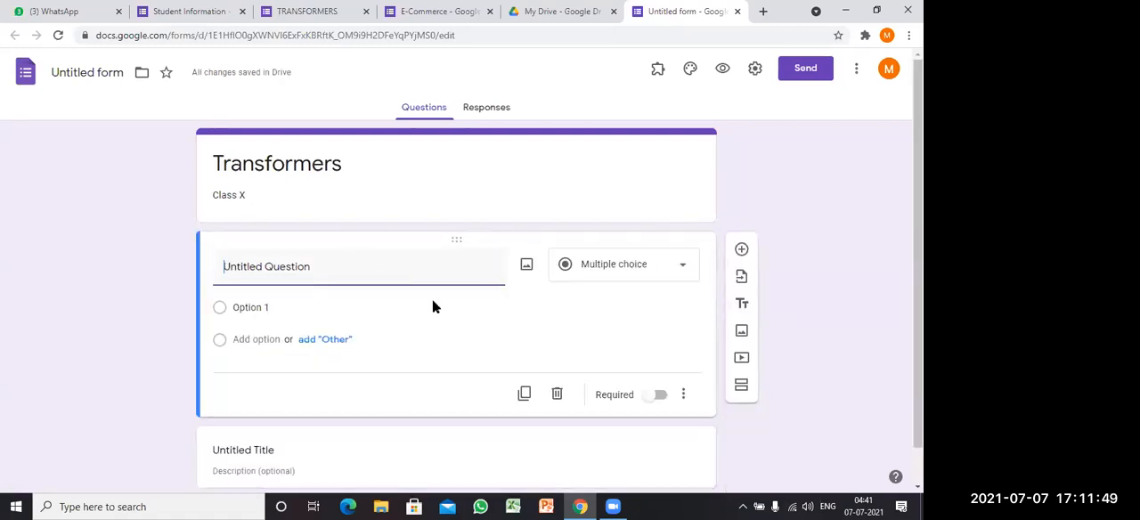
{"action": "left_click", "coordinate": [557, 393]}
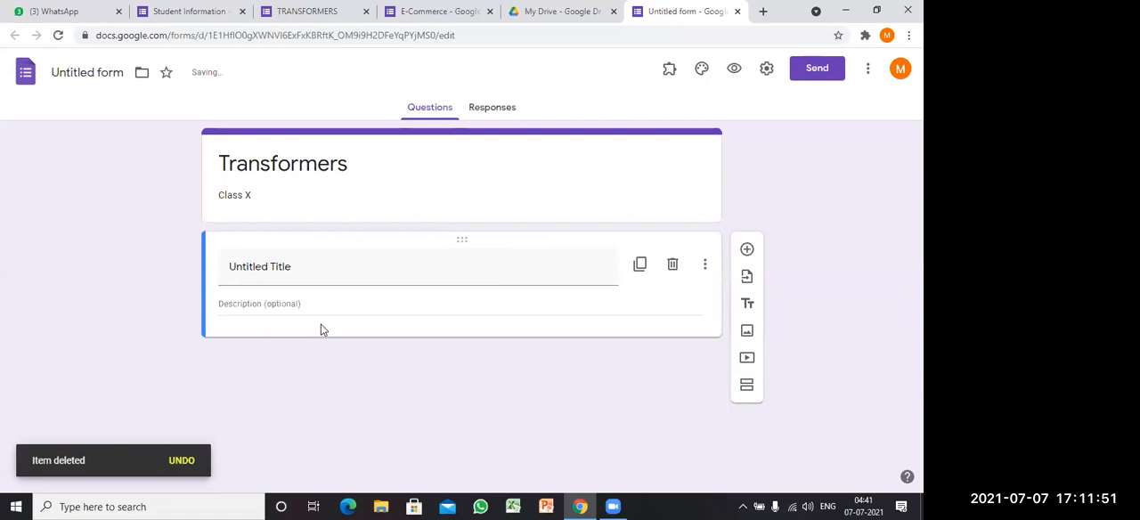
{"action": "left_click", "coordinate": [274, 266]}
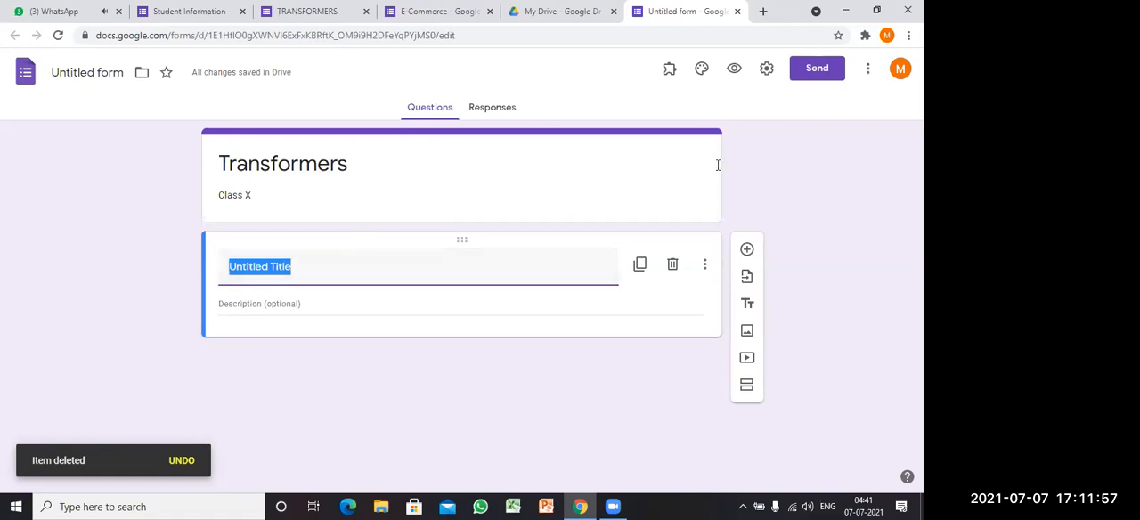
Step: Open the "Registors Notes" Word document from the Trainning folder on the desktop and dismiss its startup dialog
{"action": "left_click", "coordinate": [848, 14]}
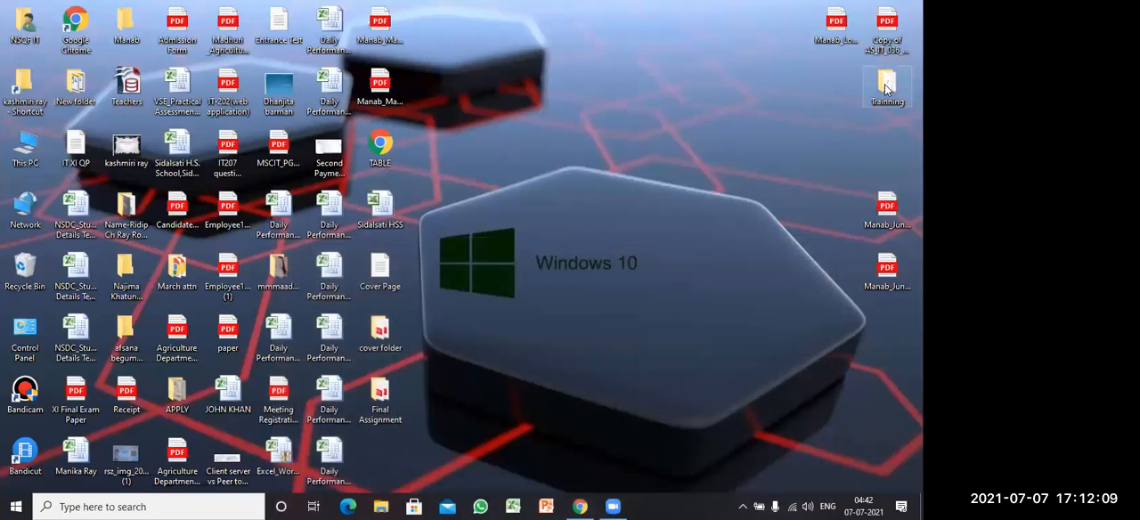
{"action": "key", "text": "Return"}
{"action": "double_click", "coordinate": [376, 131]}
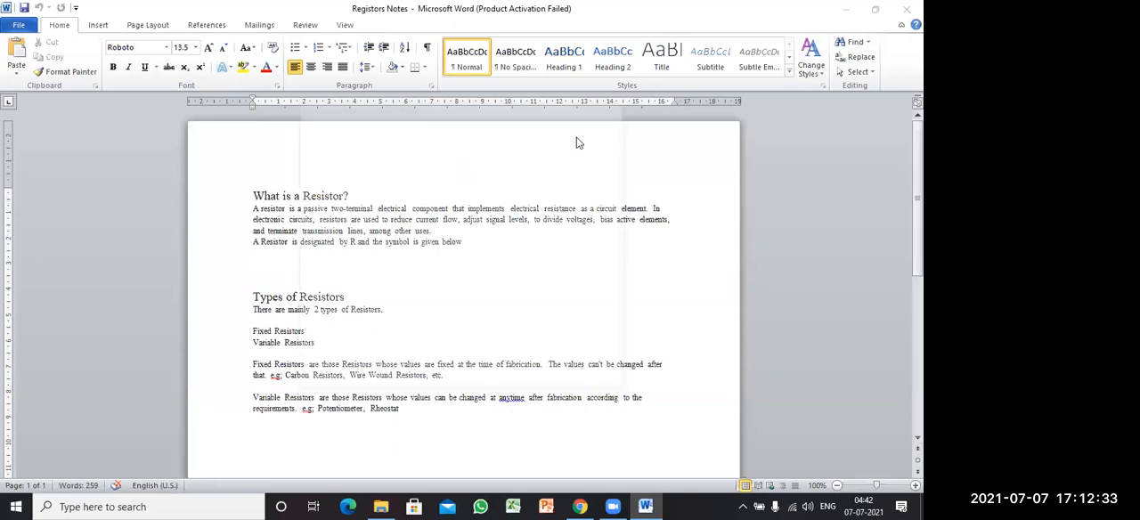
{"action": "left_click", "coordinate": [618, 106]}
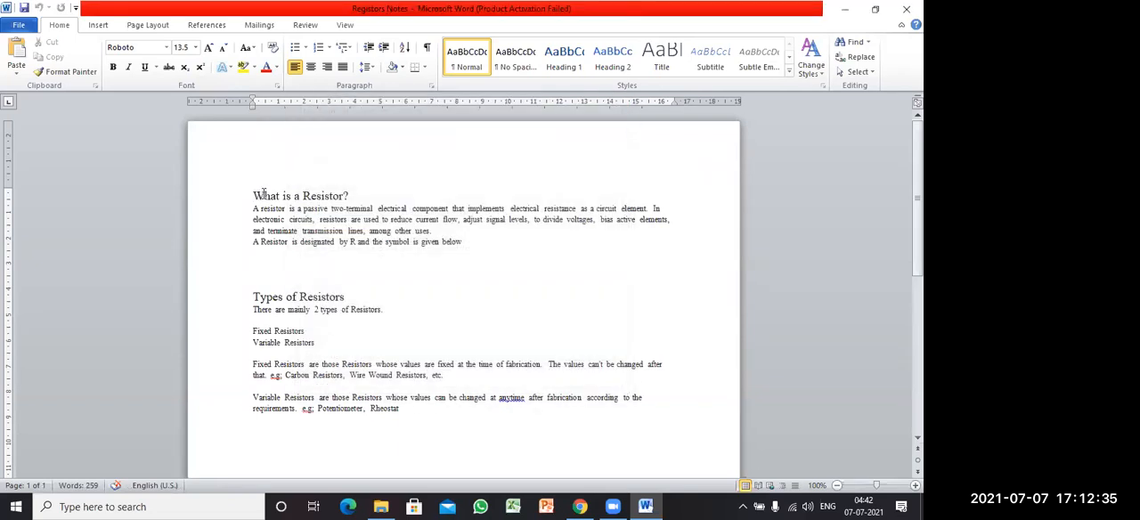
Step: Copy the "What is a Resistor?" heading from the Word notes and use it as the title of the form's untitled text block
{"action": "triple_click", "coordinate": [251, 195]}
{"action": "key", "text": "ctrl+c"}
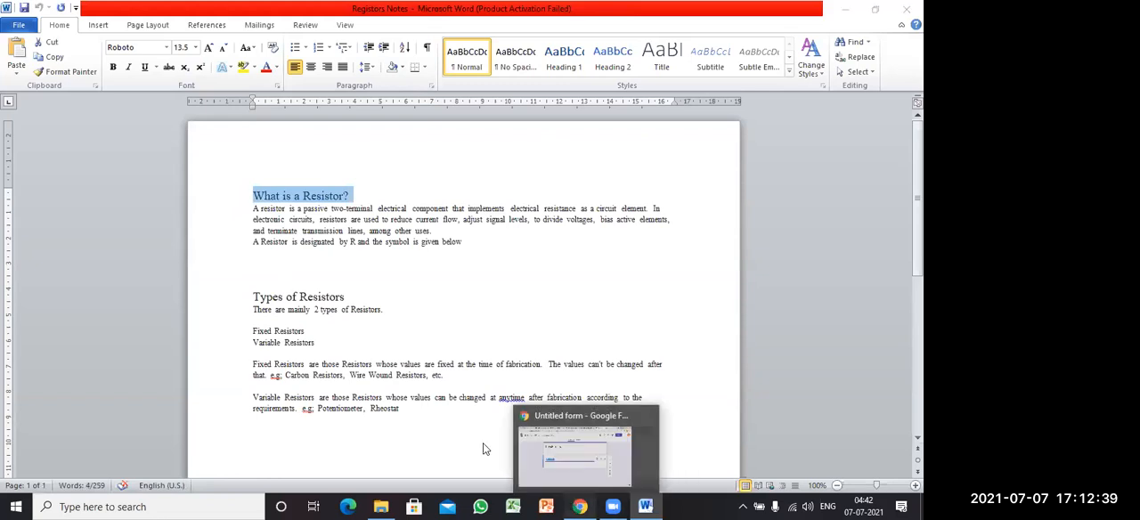
{"action": "left_click", "coordinate": [580, 507]}
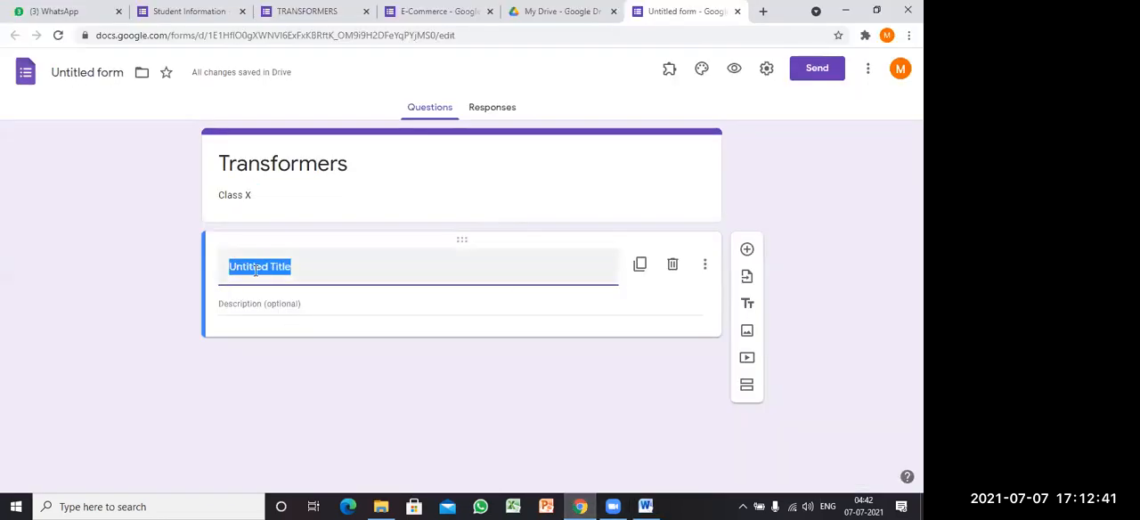
{"action": "key", "text": "ctrl+v"}
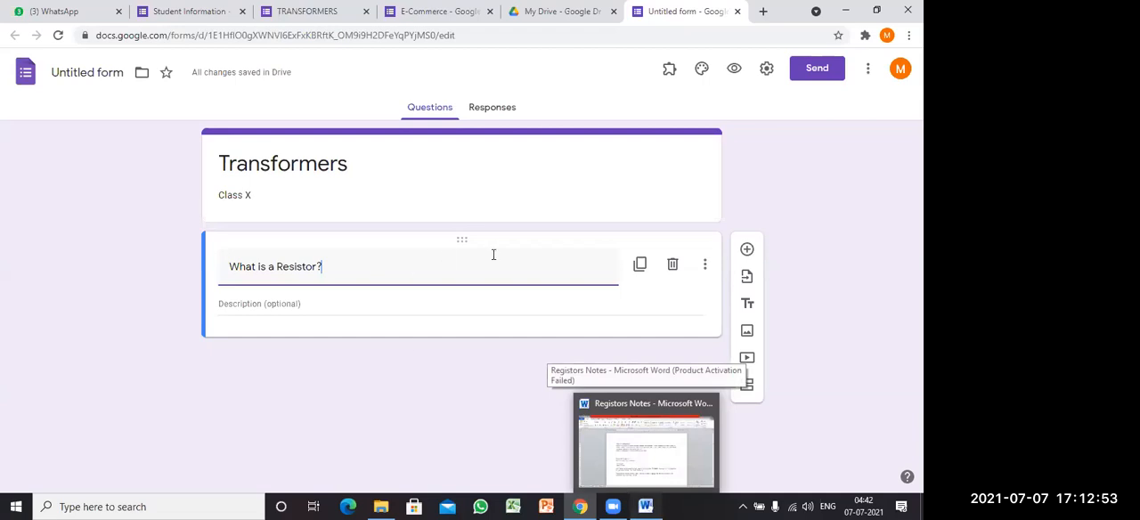
Step: Copy the resistor definition paragraph and symbol line from the Word notes into the description of the "What is a Resistor?" block
{"action": "key", "text": "alt+Tab"}
{"action": "left_click_drag", "start_coordinate": [463, 242], "coordinate": [253, 207]}
{"action": "key", "text": "ctrl+c"}
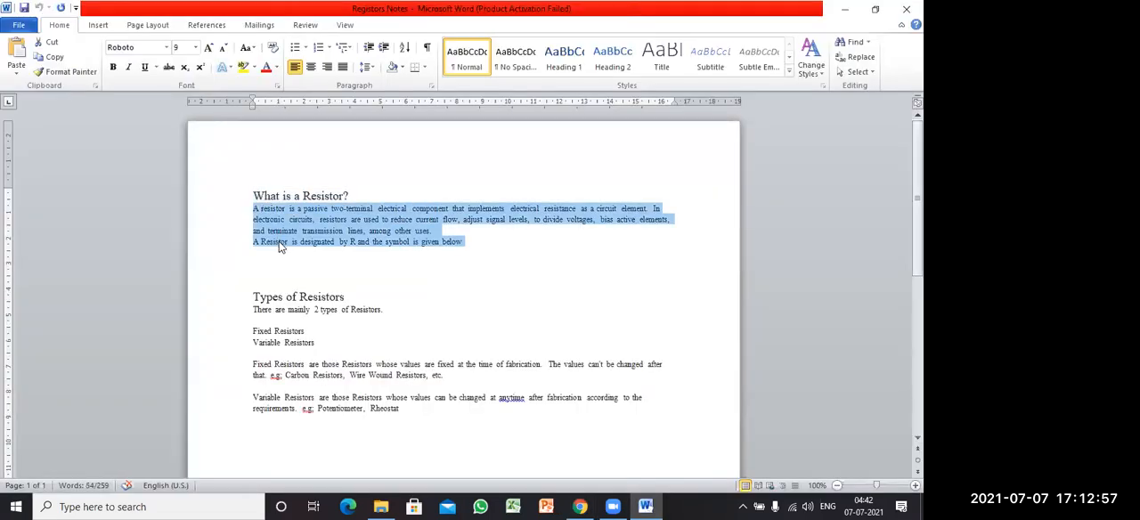
{"action": "left_click", "coordinate": [593, 505]}
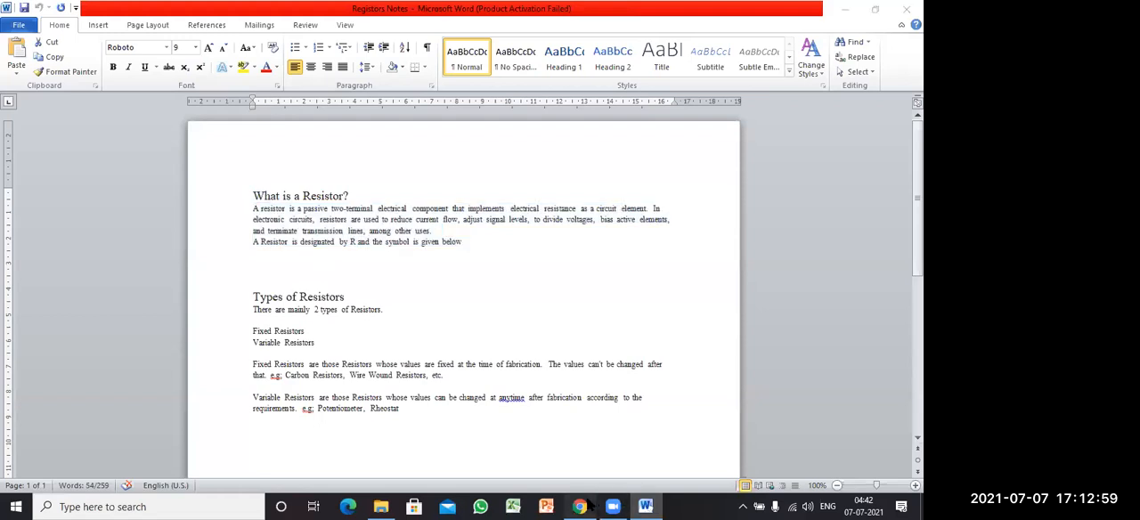
{"action": "left_click", "coordinate": [273, 303]}
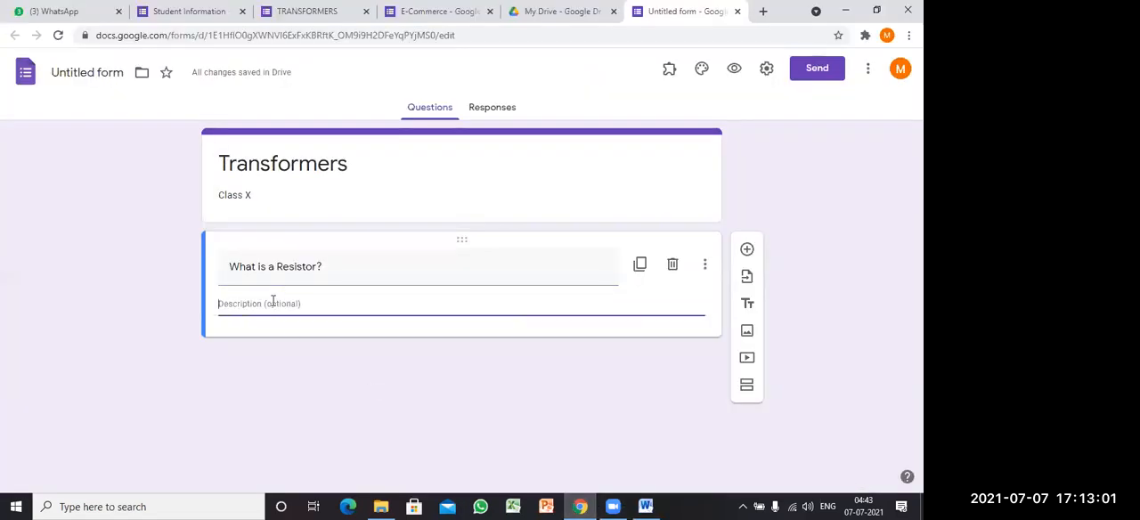
{"action": "key", "text": "ctrl+v"}
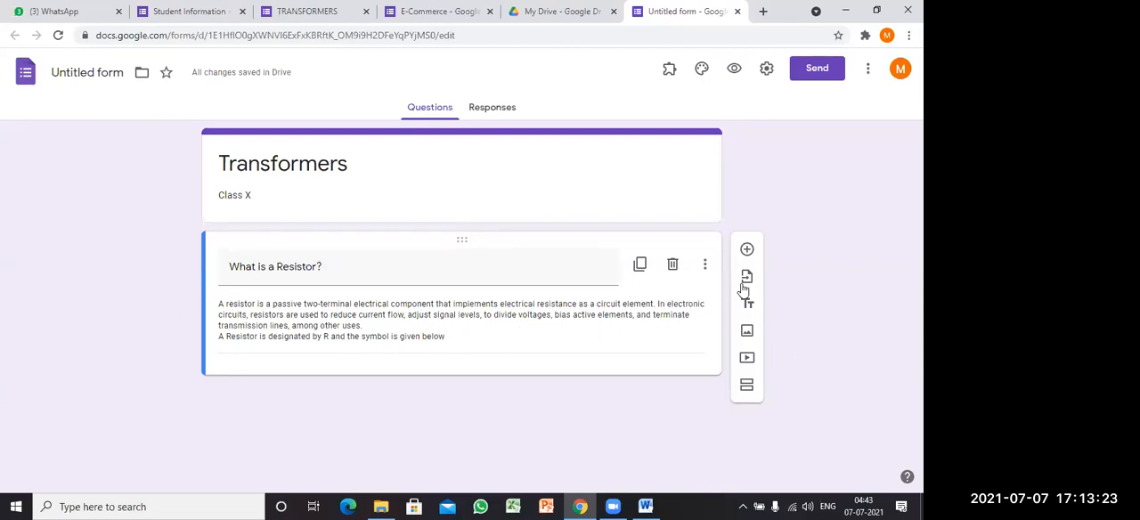
Step: Insert image file 1 from the Trainning folder below the "What is a Resistor?" block
{"action": "left_click", "coordinate": [748, 332]}
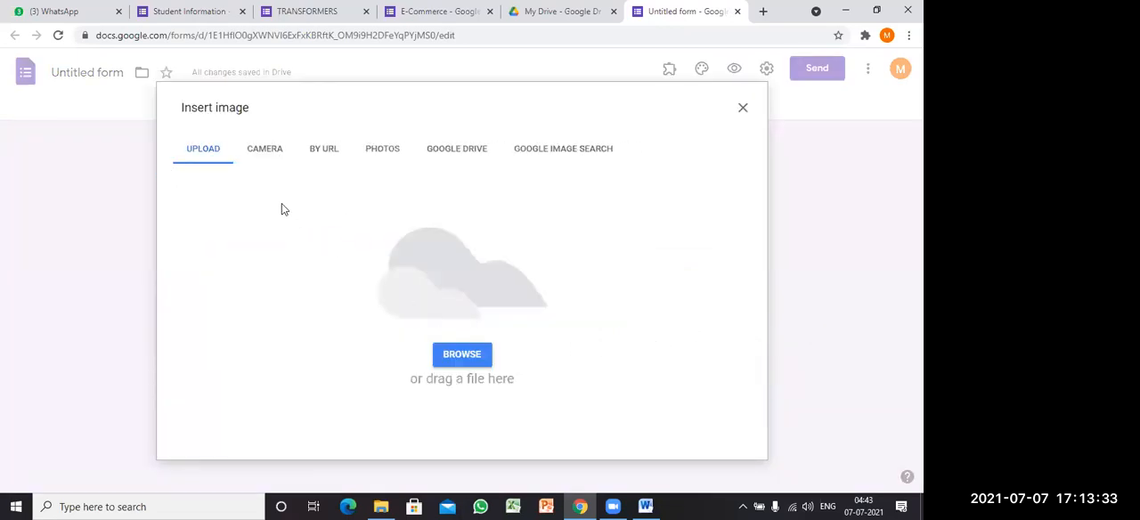
{"action": "left_click", "coordinate": [462, 359]}
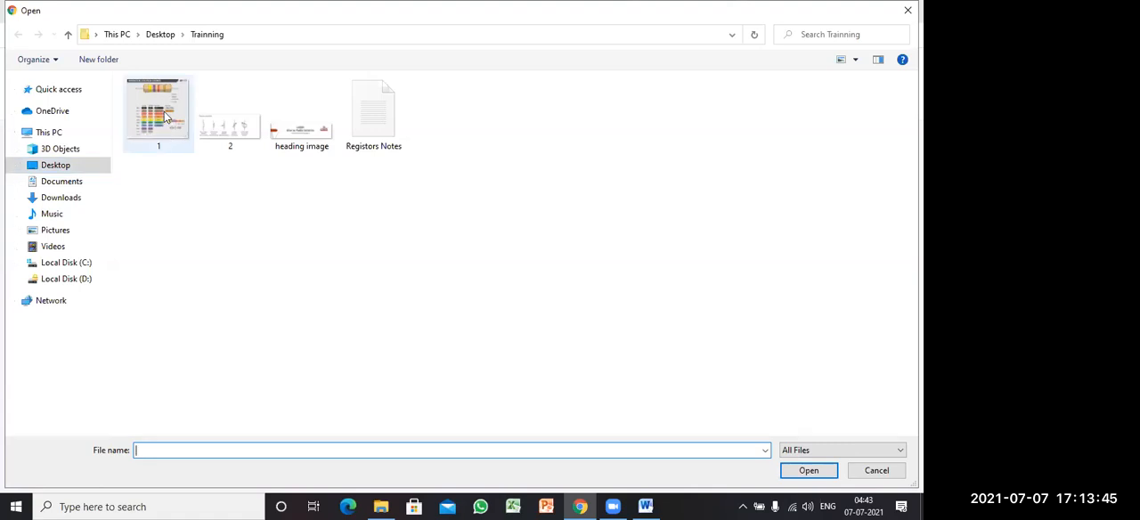
{"action": "left_click", "coordinate": [164, 116]}
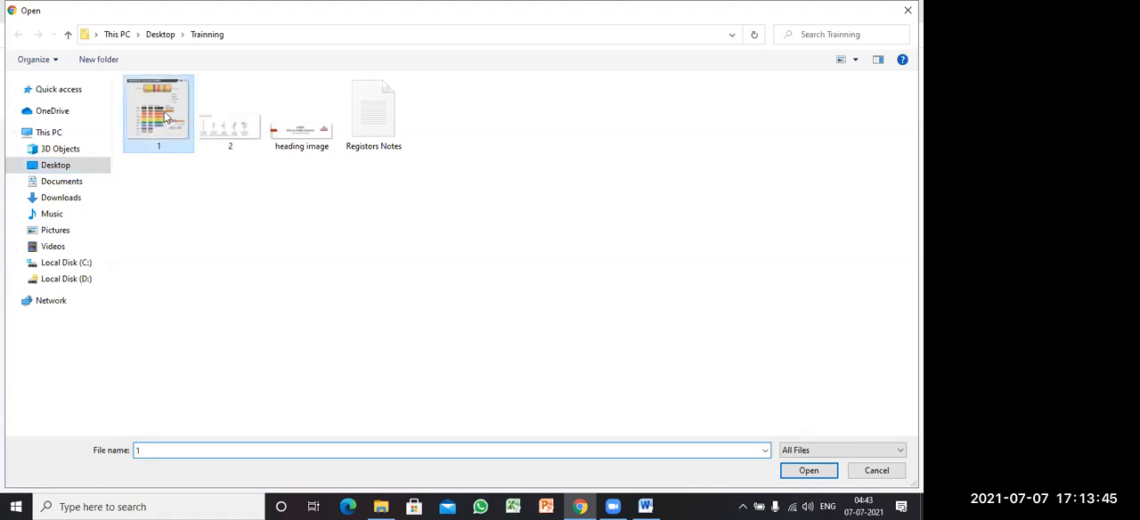
{"action": "left_click", "coordinate": [809, 473]}
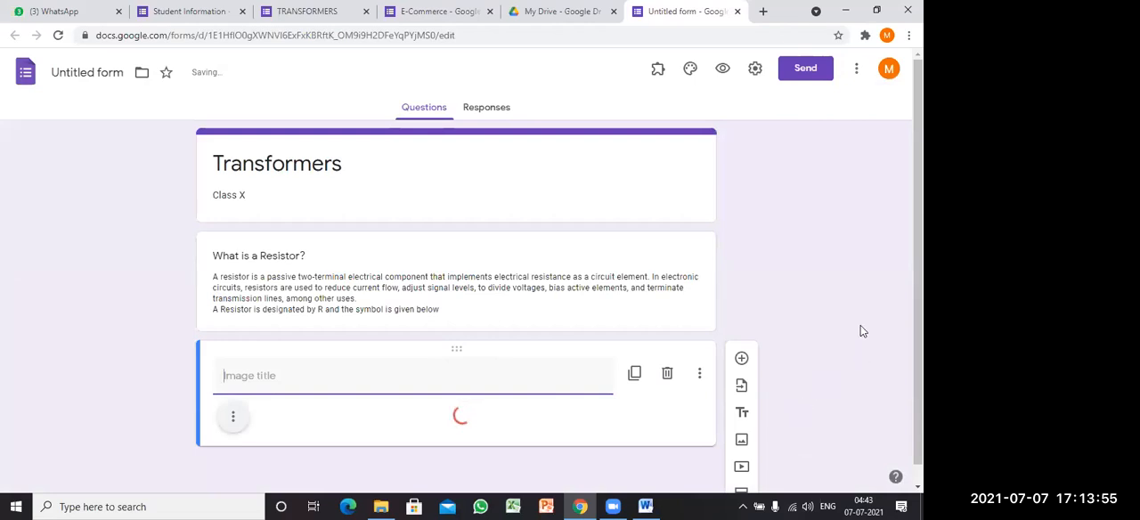
Step: Title the inserted image "Resistor Colour Codes"
{"action": "scroll", "coordinate": [859, 281], "scroll_direction": "down", "scroll_amount": 2}
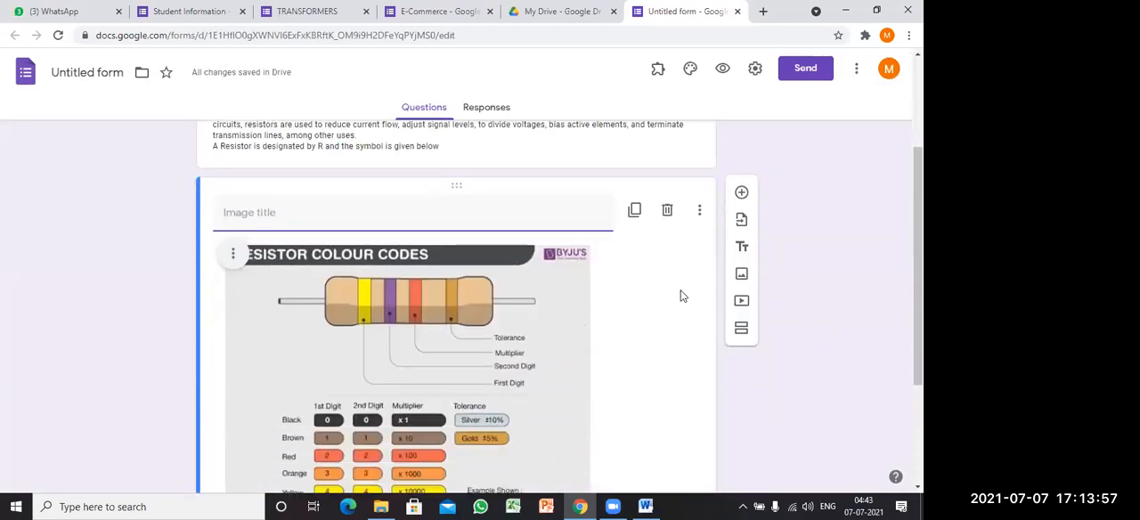
{"action": "scroll", "coordinate": [599, 292], "scroll_direction": "down", "scroll_amount": 1}
{"action": "scroll", "coordinate": [524, 299], "scroll_direction": "down", "scroll_amount": 1}
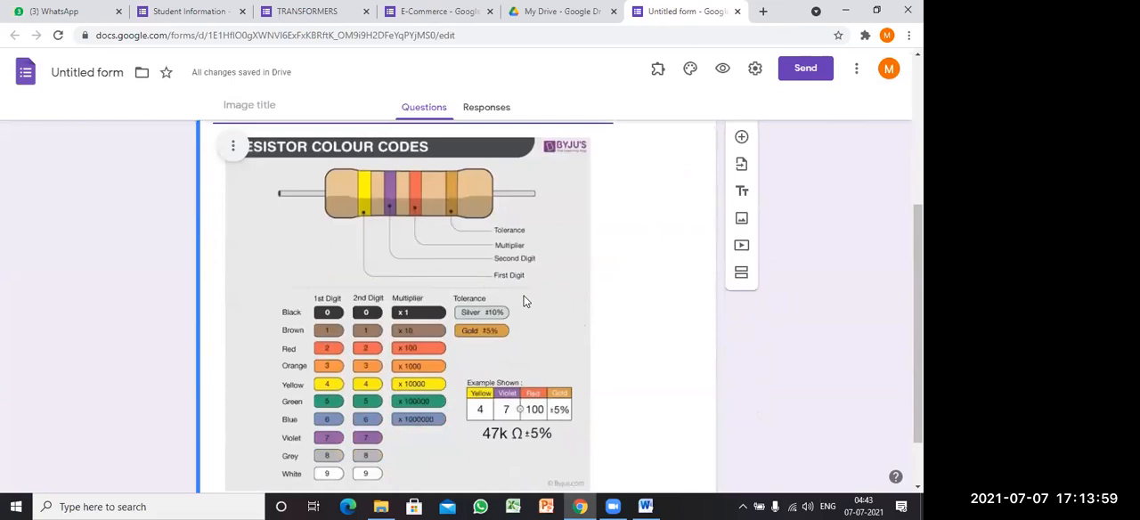
{"action": "scroll", "coordinate": [525, 300], "scroll_direction": "up", "scroll_amount": 2}
{"action": "left_click", "coordinate": [270, 254]}
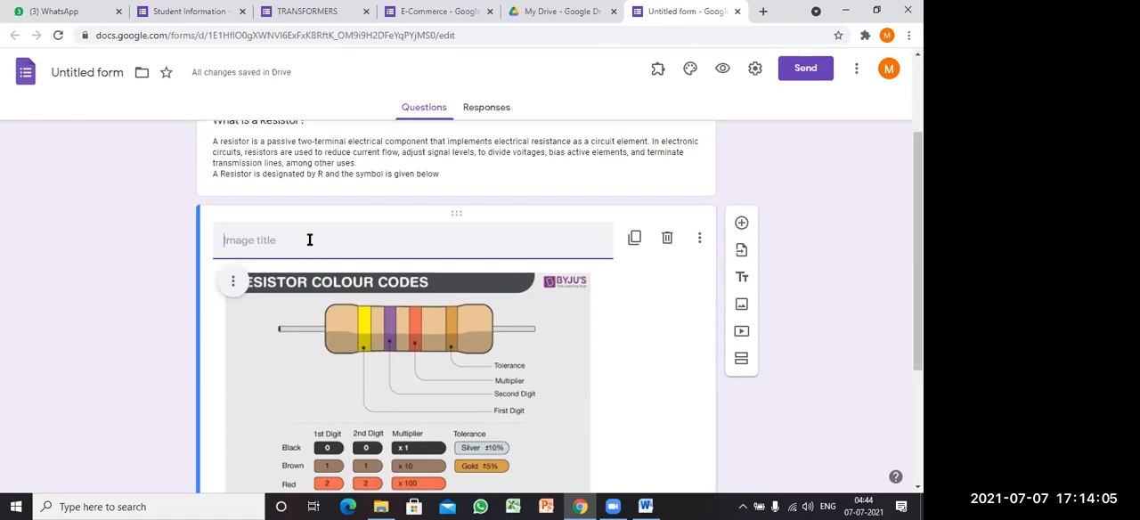
{"action": "type", "text": "Re"}
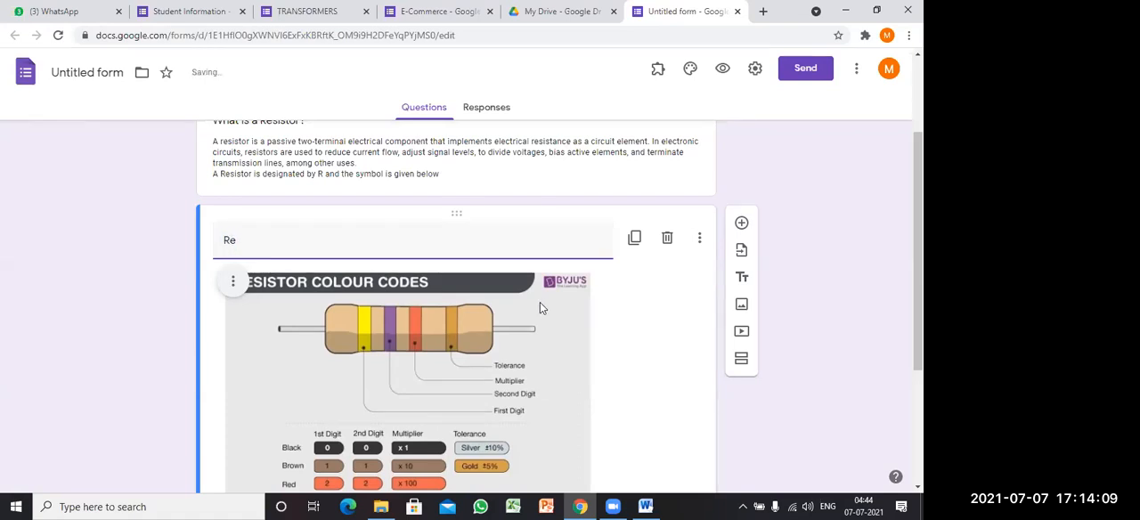
{"action": "type", "text": "sis"}
{"action": "type", "text": "tor"}
{"action": "type", "text": " Coo"}
{"action": "type", "text": "lour Codes"}
Step: Add a title and description block below the image and title it "Types of Resistors:", copying the heading from the Word notes
{"action": "scroll", "coordinate": [379, 286], "scroll_direction": "down", "scroll_amount": 1}
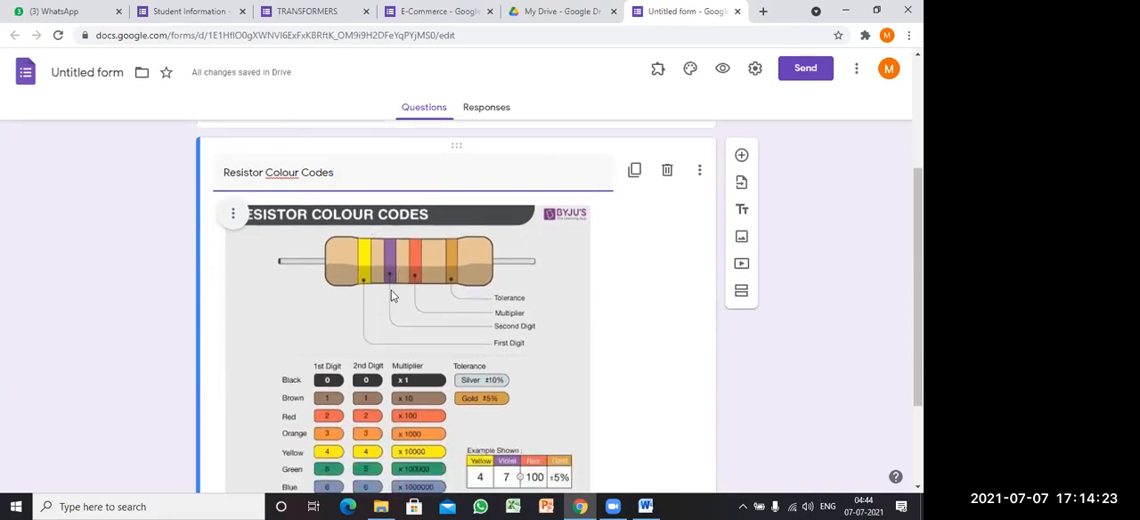
{"action": "scroll", "coordinate": [392, 294], "scroll_direction": "up", "scroll_amount": 3}
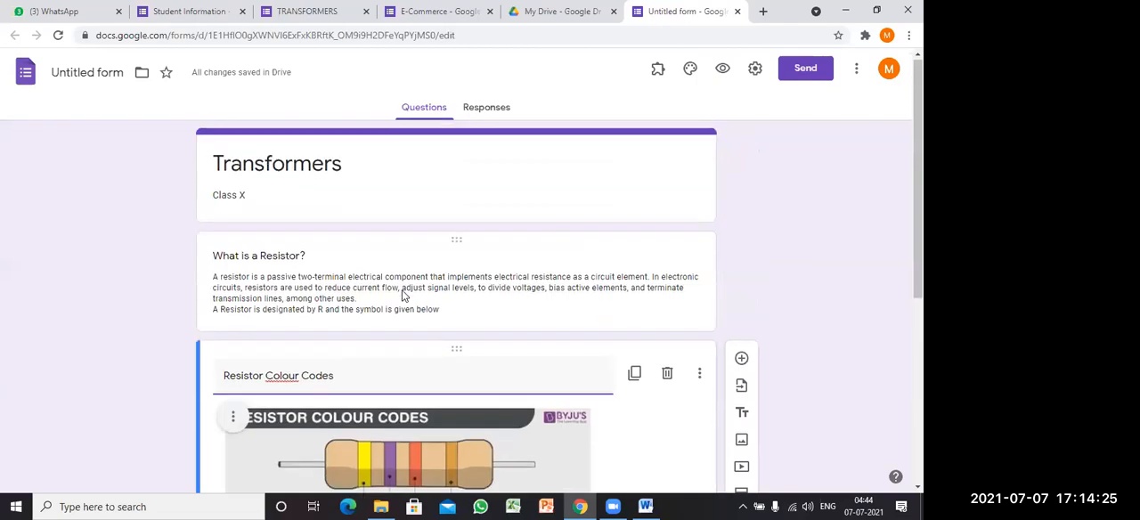
{"action": "scroll", "coordinate": [402, 296], "scroll_direction": "down", "scroll_amount": 4}
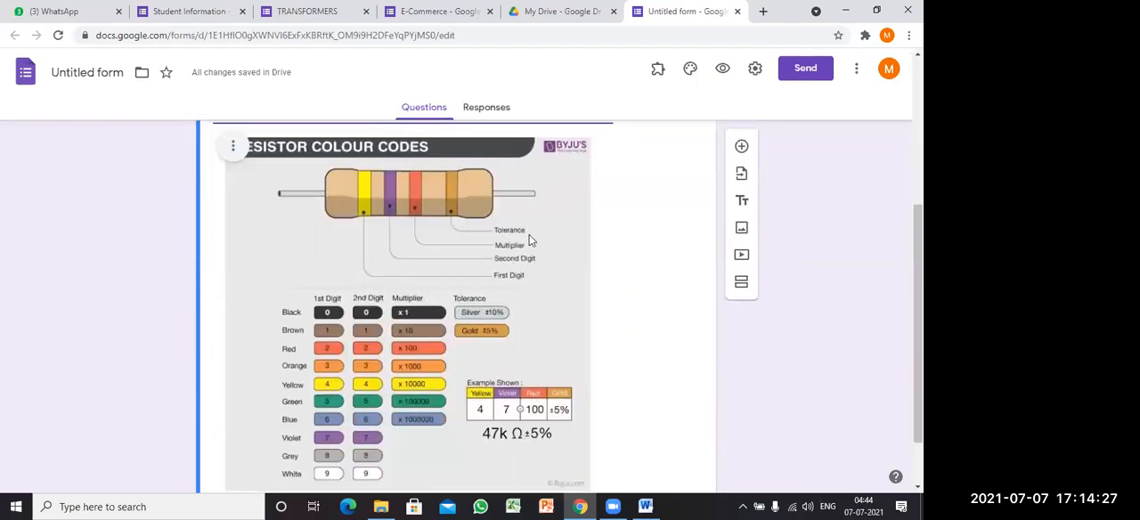
{"action": "scroll", "coordinate": [621, 260], "scroll_direction": "down", "scroll_amount": 2}
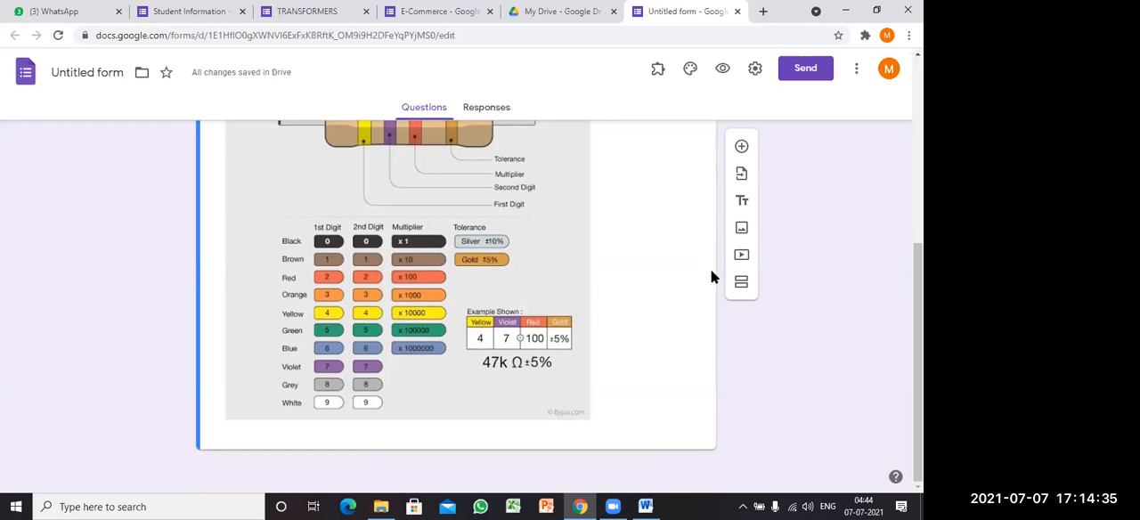
{"action": "left_click", "coordinate": [744, 202]}
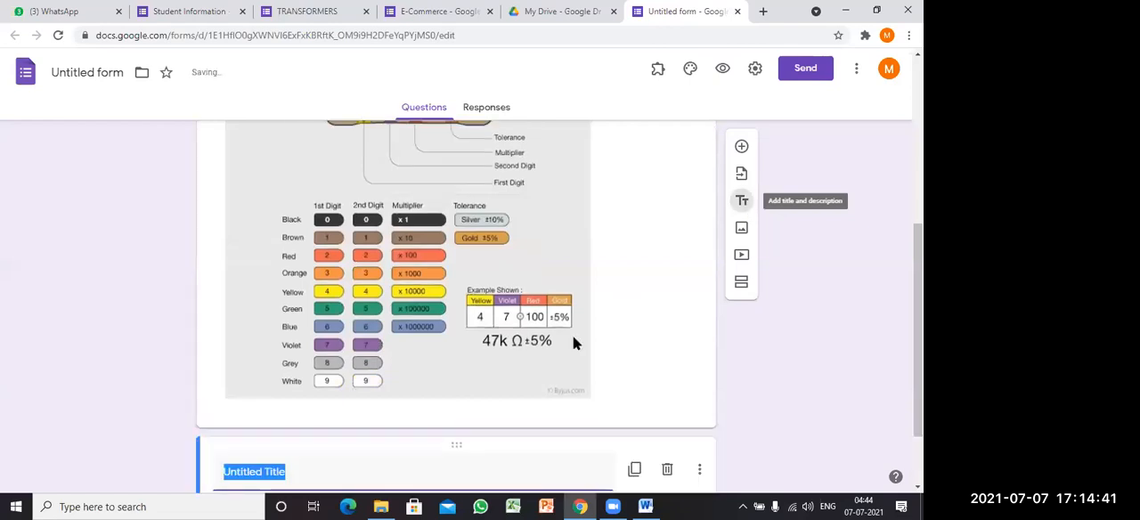
{"action": "left_click", "coordinate": [647, 506]}
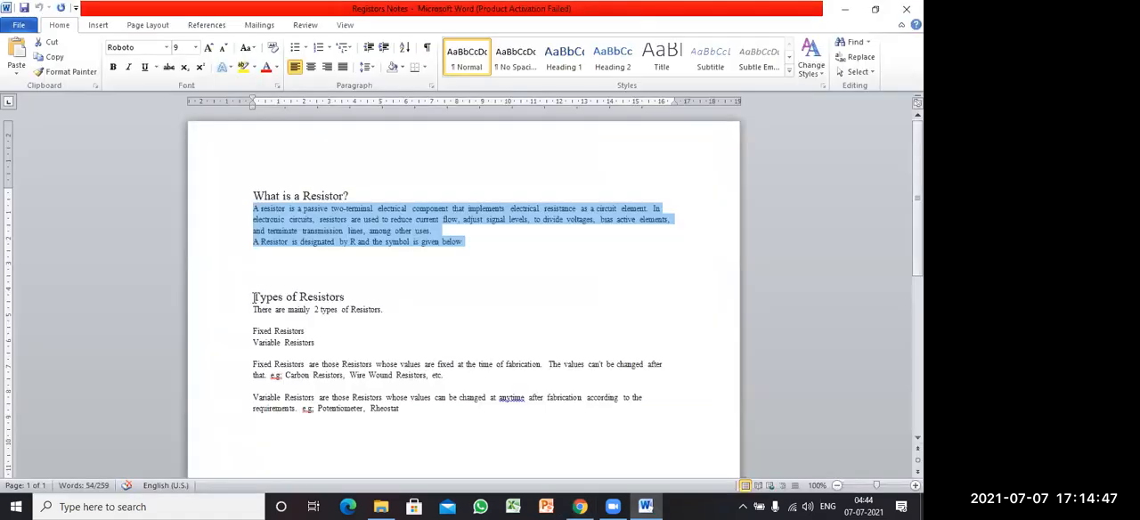
{"action": "left_click_drag", "start_coordinate": [255, 297], "coordinate": [346, 303]}
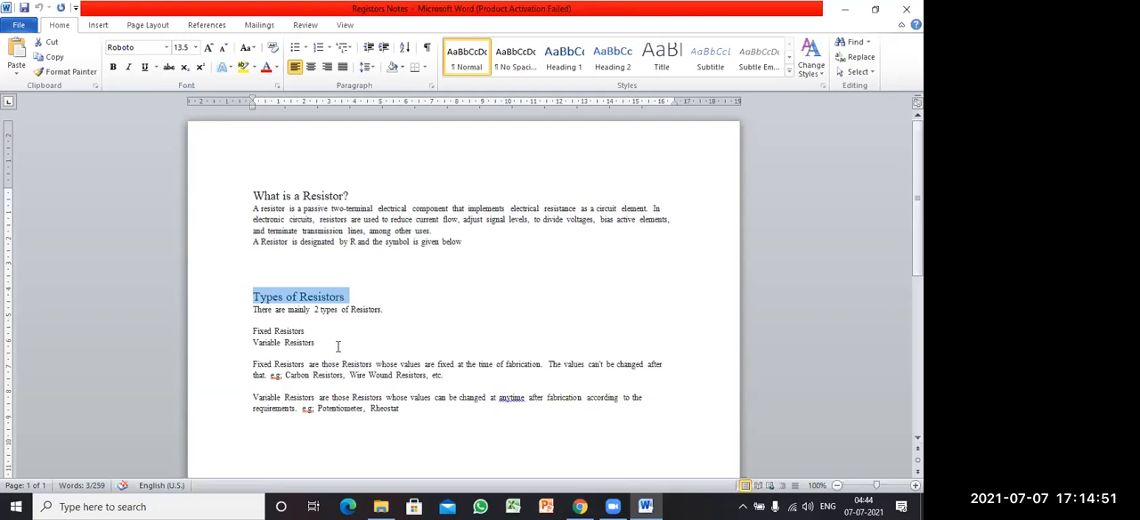
{"action": "left_click", "coordinate": [586, 500]}
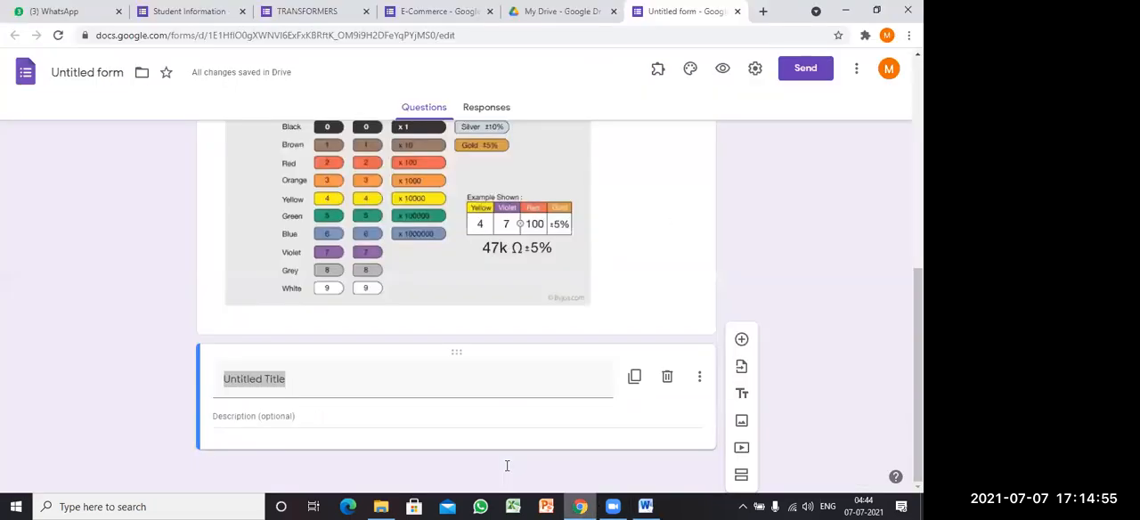
{"action": "type", "text": "Types of Resistors"}
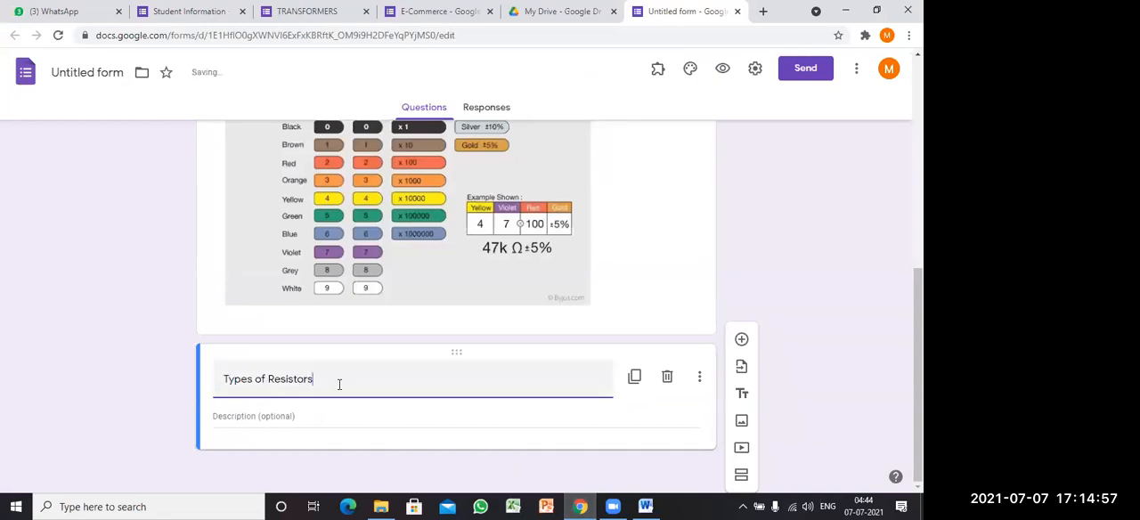
{"action": "type", "text": ":"}
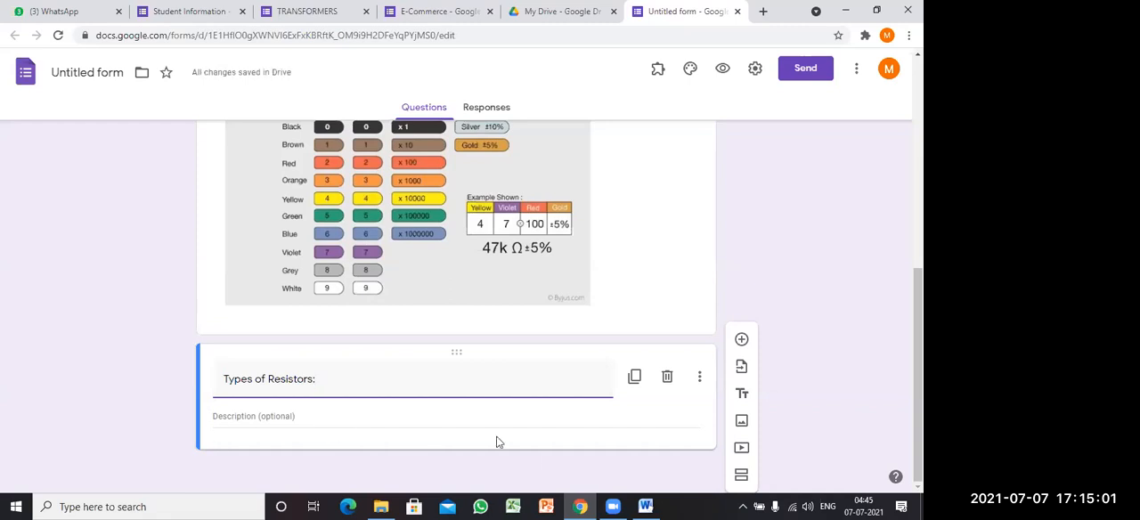
Step: Copy the text about fixed and variable resistors from the Word notes into the description of the "Types of Resistors:" block
{"action": "left_click", "coordinate": [645, 506]}
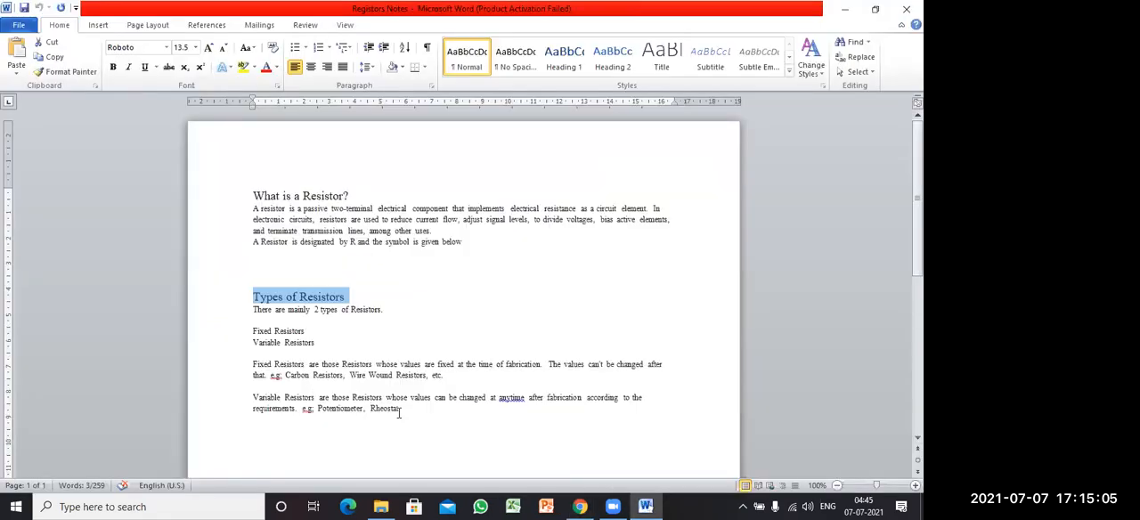
{"action": "left_click_drag", "start_coordinate": [401, 412], "coordinate": [253, 309]}
{"action": "key", "text": "ctrl+c"}
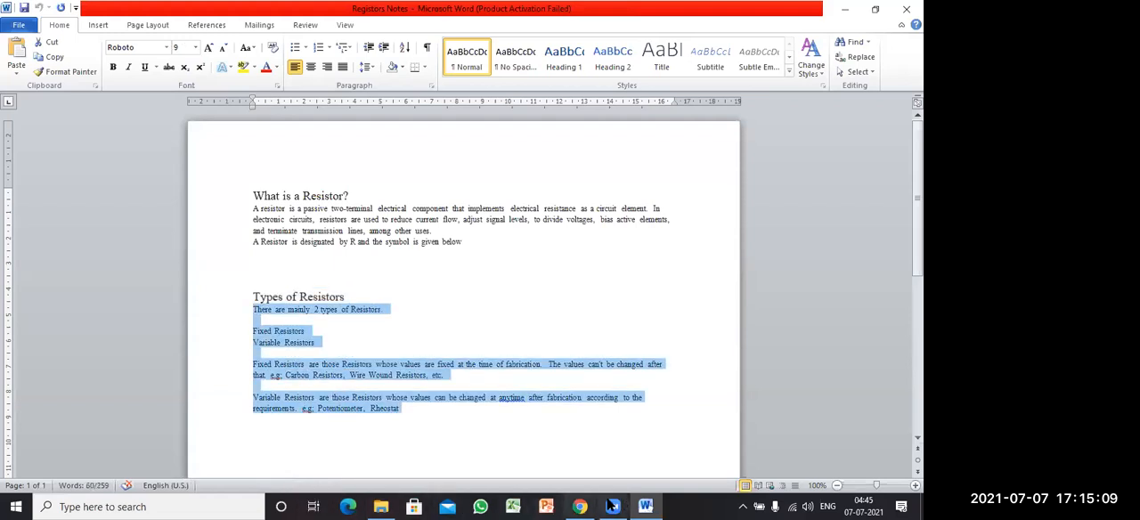
{"action": "left_click", "coordinate": [575, 506]}
{"action": "left_click", "coordinate": [249, 416]}
{"action": "key", "text": "ctrl+v"}
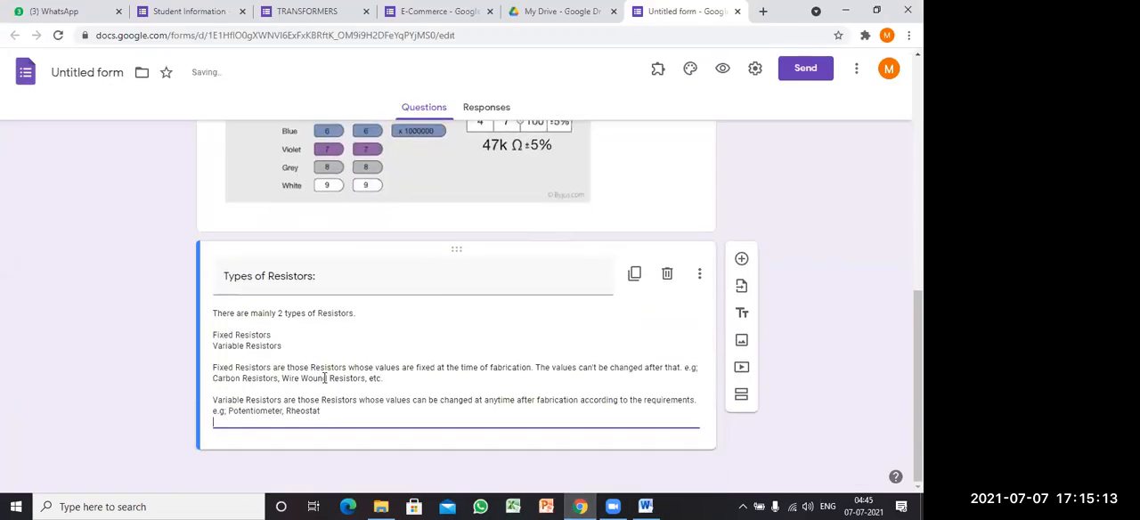
Step: Start adding a video below the "Types of Resistors:" block and look at the option for inserting it by YouTube URL
{"action": "scroll", "coordinate": [377, 355], "scroll_direction": "up", "scroll_amount": 5}
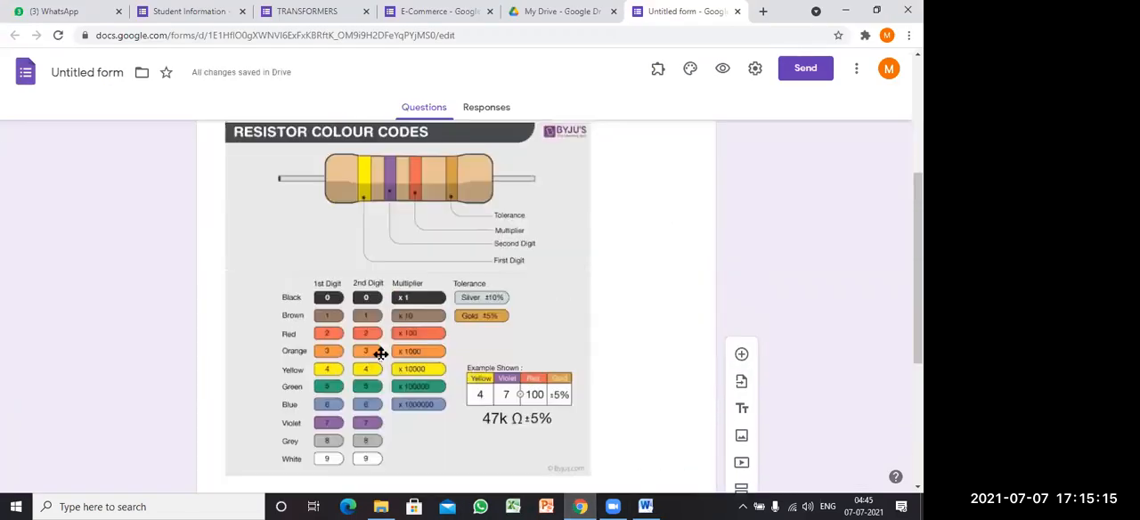
{"action": "scroll", "coordinate": [374, 312], "scroll_direction": "down", "scroll_amount": 3}
{"action": "scroll", "coordinate": [366, 265], "scroll_direction": "up", "scroll_amount": 2}
{"action": "scroll", "coordinate": [371, 273], "scroll_direction": "down", "scroll_amount": 2}
{"action": "scroll", "coordinate": [377, 290], "scroll_direction": "down", "scroll_amount": 4}
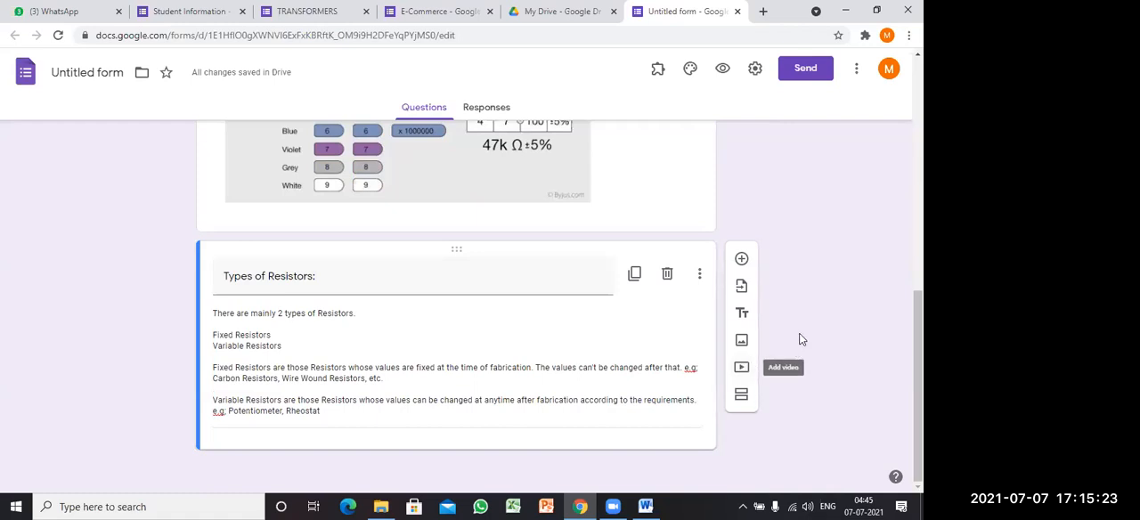
{"action": "left_click", "coordinate": [742, 370]}
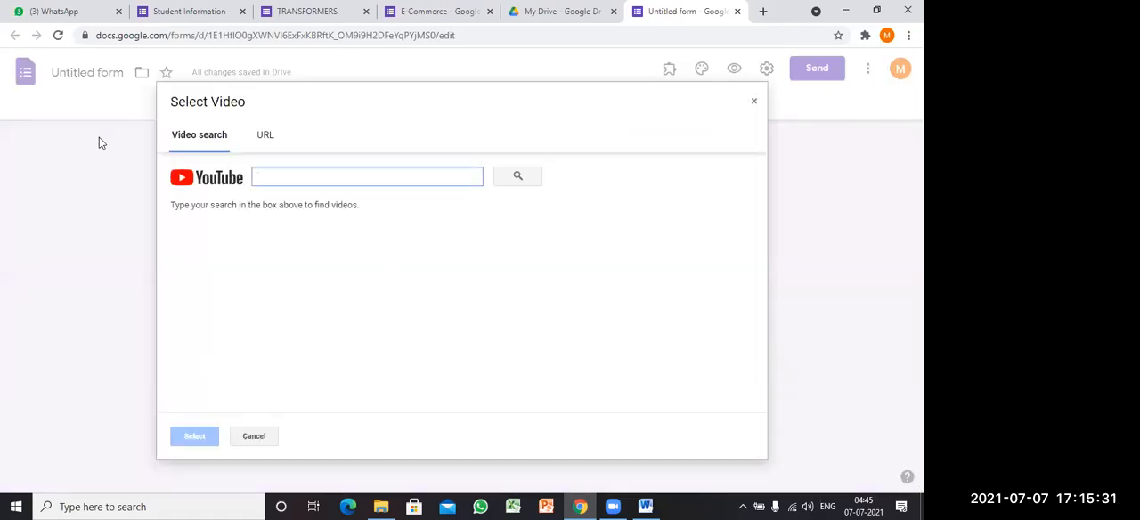
{"action": "left_click", "coordinate": [265, 139]}
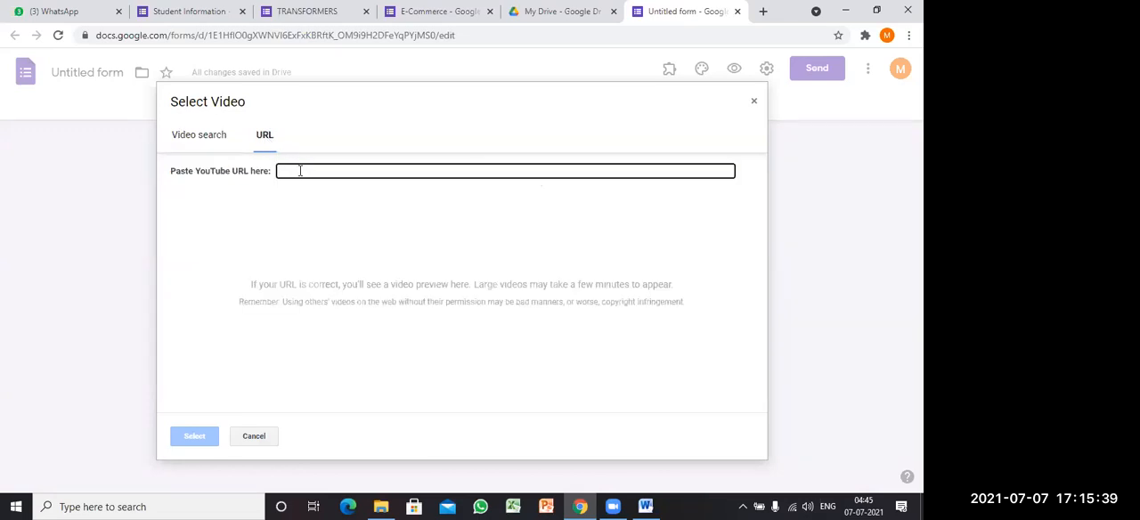
{"action": "left_click", "coordinate": [301, 172]}
Step: Switch back to video search and search YouTube for "Laqsh Job skills"
{"action": "left_click", "coordinate": [205, 146]}
{"action": "left_click", "coordinate": [190, 144]}
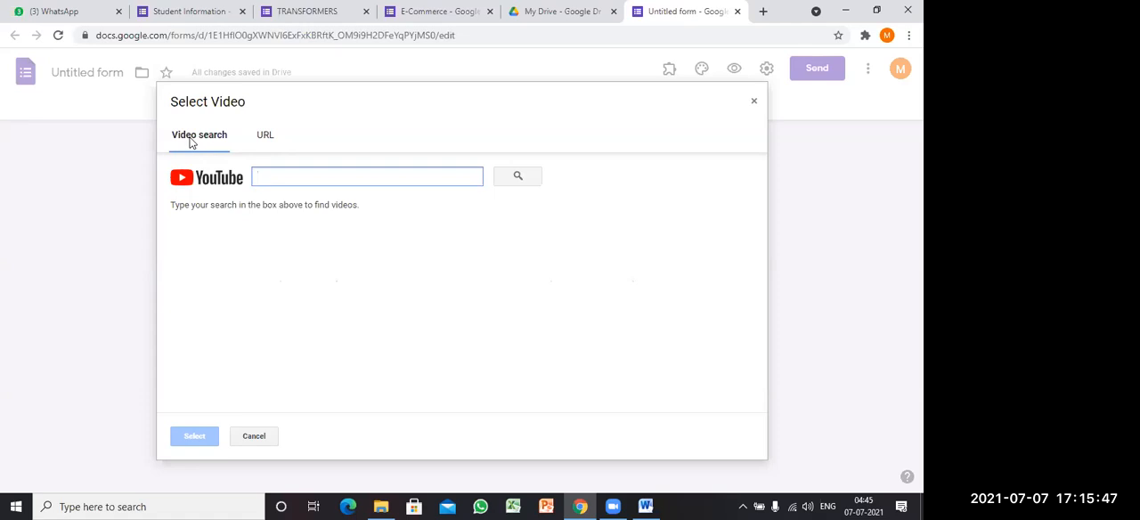
{"action": "type", "text": "Laqsh"}
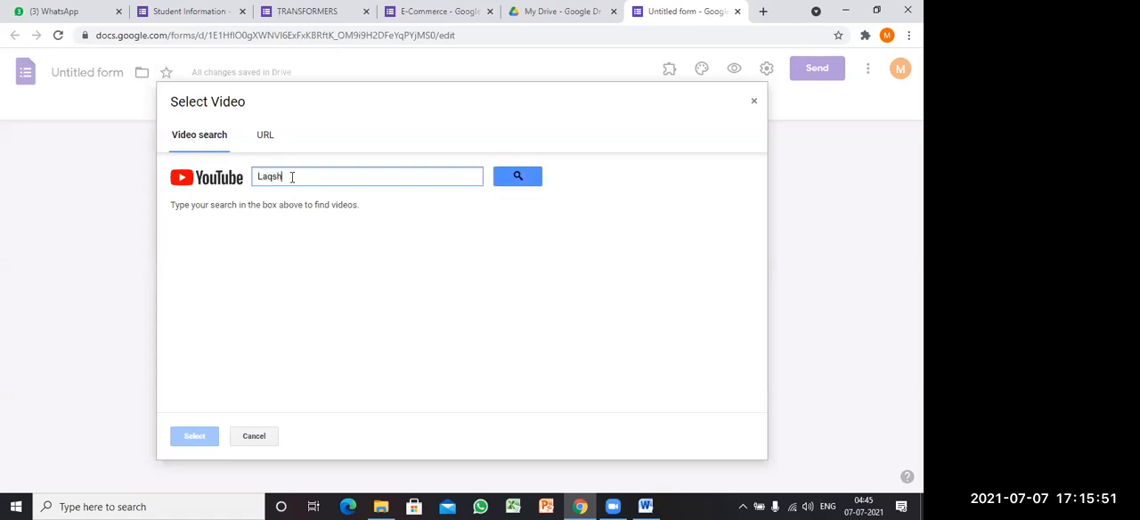
{"action": "type", "text": " Job skills aca"}
{"action": "left_click", "coordinate": [505, 176]}
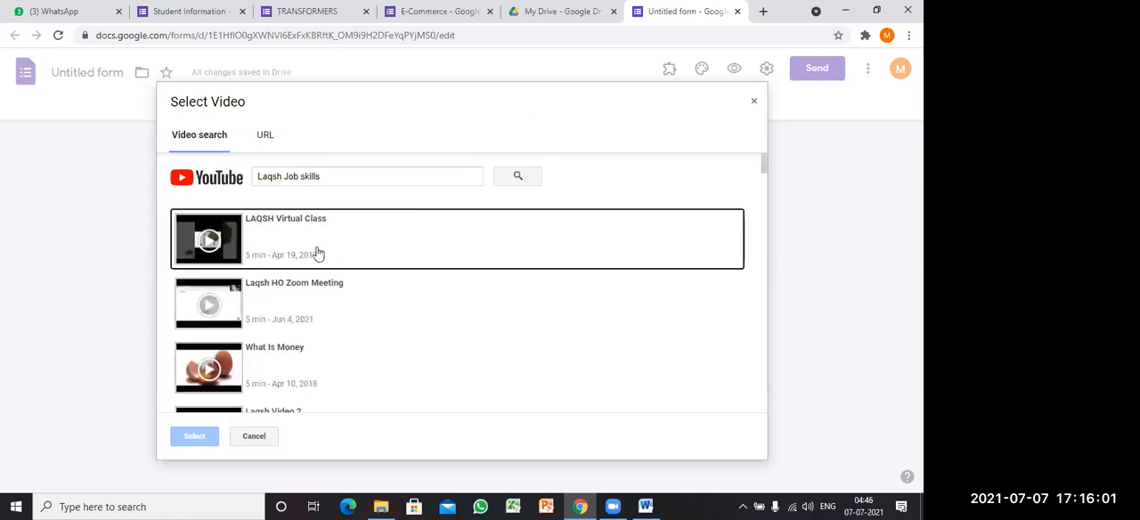
Step: Find the "Transformer Part 1" video among the YouTube search results and insert it into the form
{"action": "scroll", "coordinate": [316, 258], "scroll_direction": "down", "scroll_amount": 3}
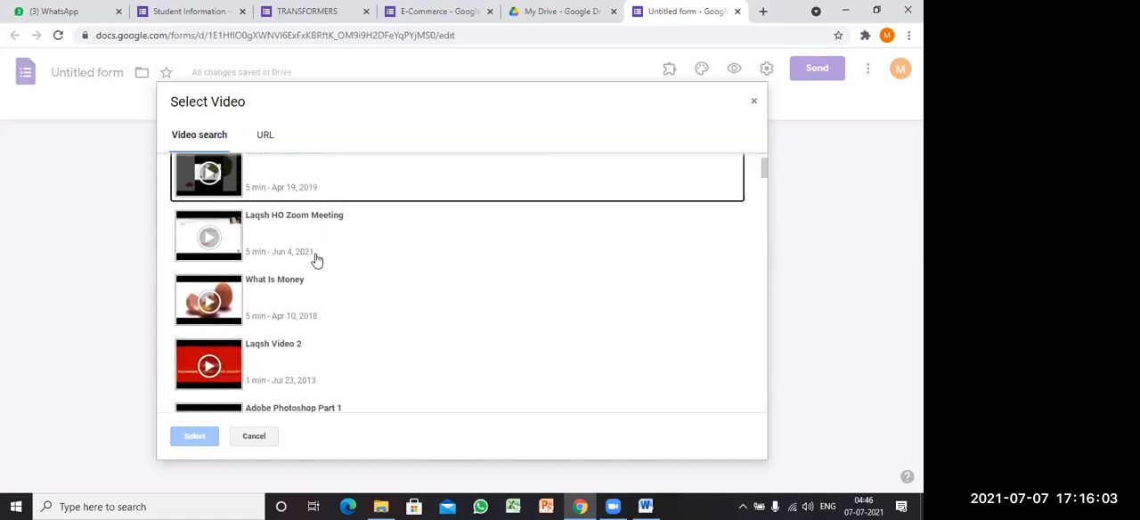
{"action": "scroll", "coordinate": [316, 258], "scroll_direction": "down", "scroll_amount": 6}
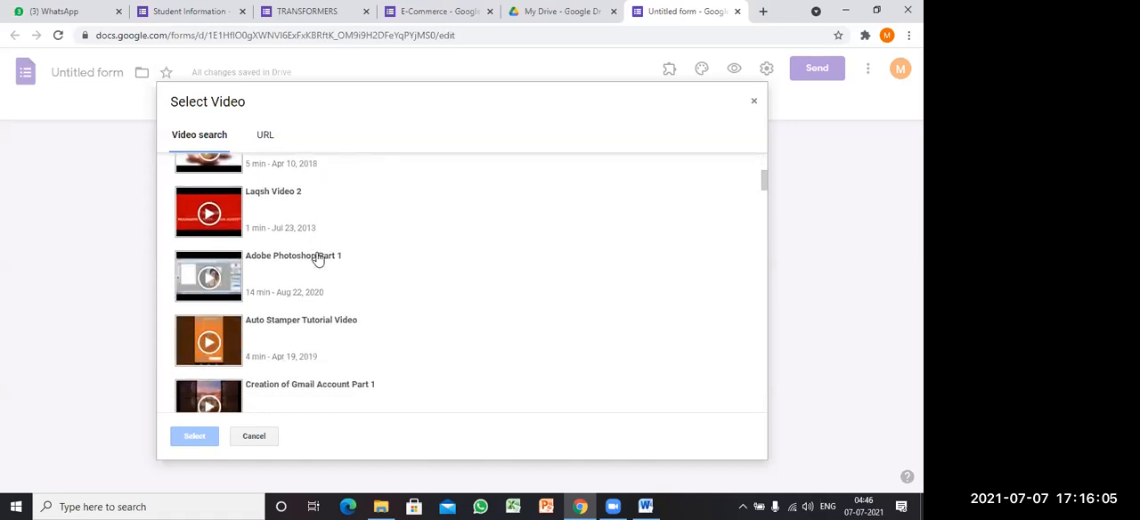
{"action": "scroll", "coordinate": [319, 257], "scroll_direction": "down", "scroll_amount": 5}
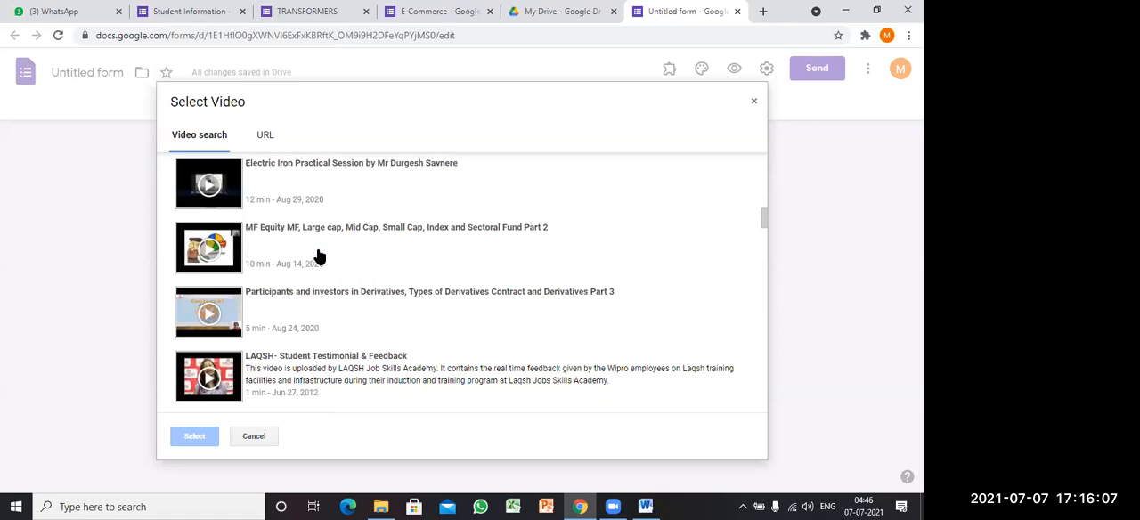
{"action": "scroll", "coordinate": [319, 257], "scroll_direction": "down", "scroll_amount": 2}
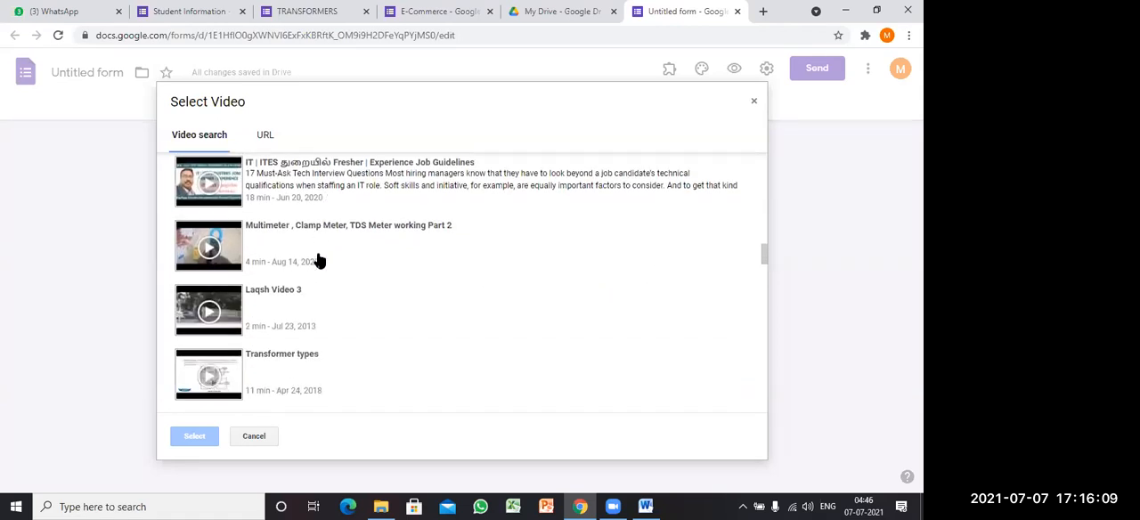
{"action": "scroll", "coordinate": [312, 278], "scroll_direction": "down", "scroll_amount": 1}
{"action": "scroll", "coordinate": [310, 279], "scroll_direction": "down", "scroll_amount": 1}
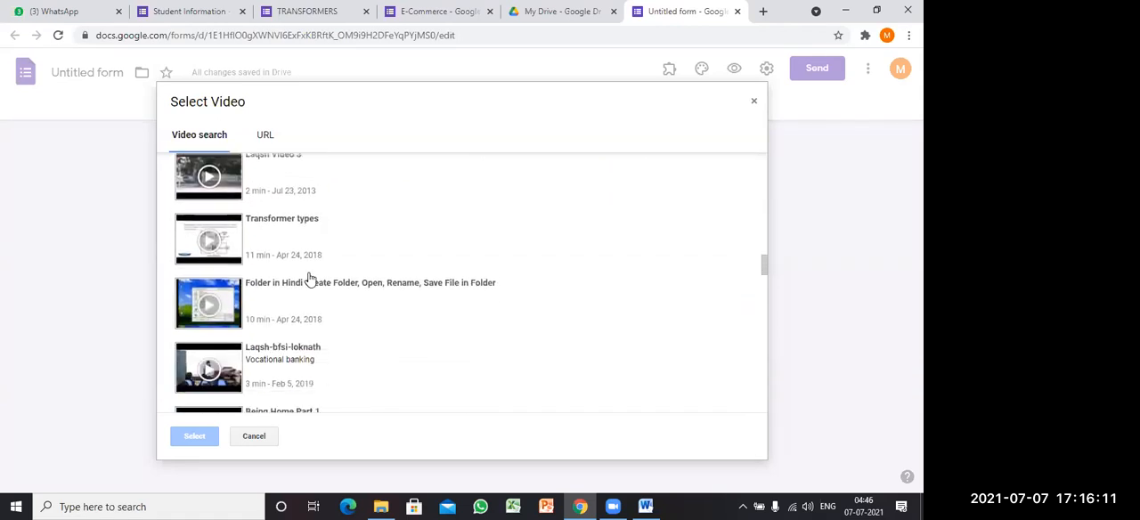
{"action": "scroll", "coordinate": [310, 280], "scroll_direction": "down", "scroll_amount": 5}
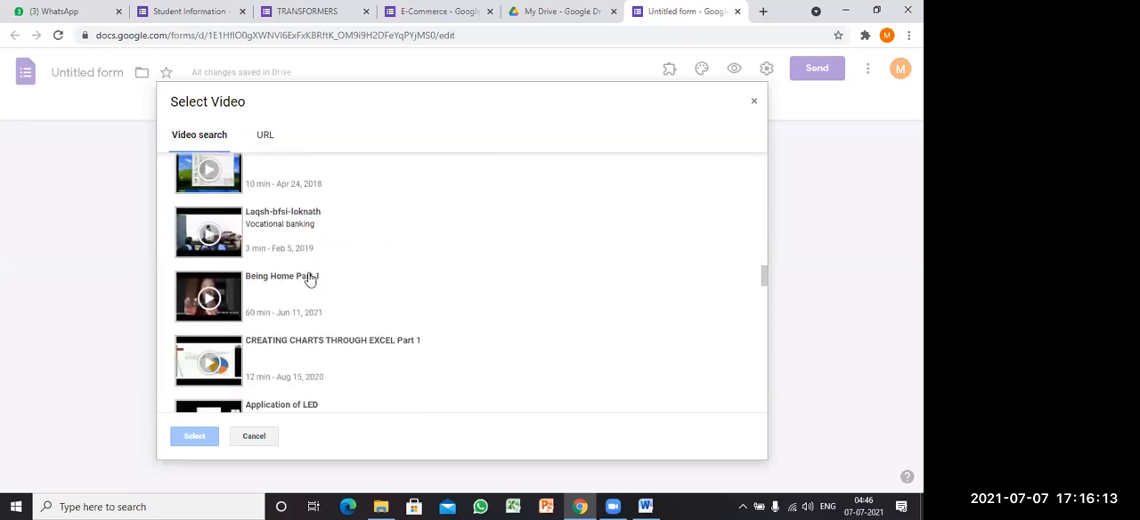
{"action": "scroll", "coordinate": [309, 279], "scroll_direction": "down", "scroll_amount": 1}
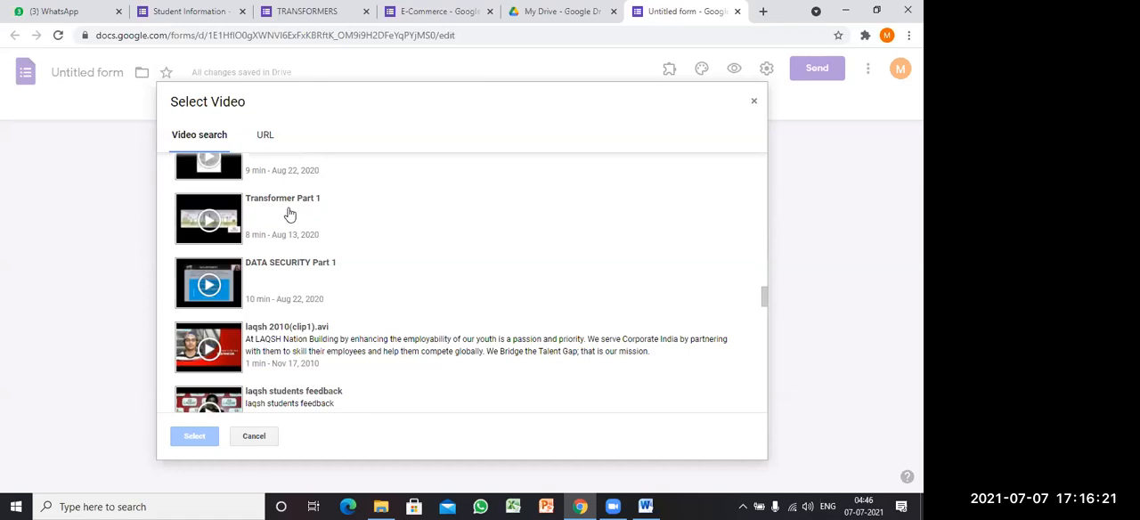
{"action": "left_click", "coordinate": [289, 215]}
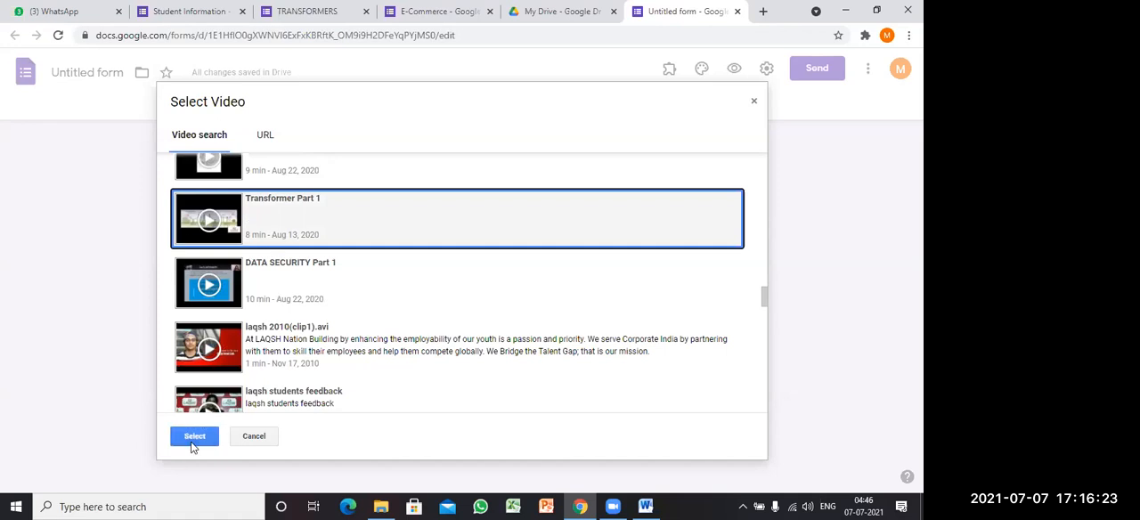
{"action": "left_click", "coordinate": [193, 440]}
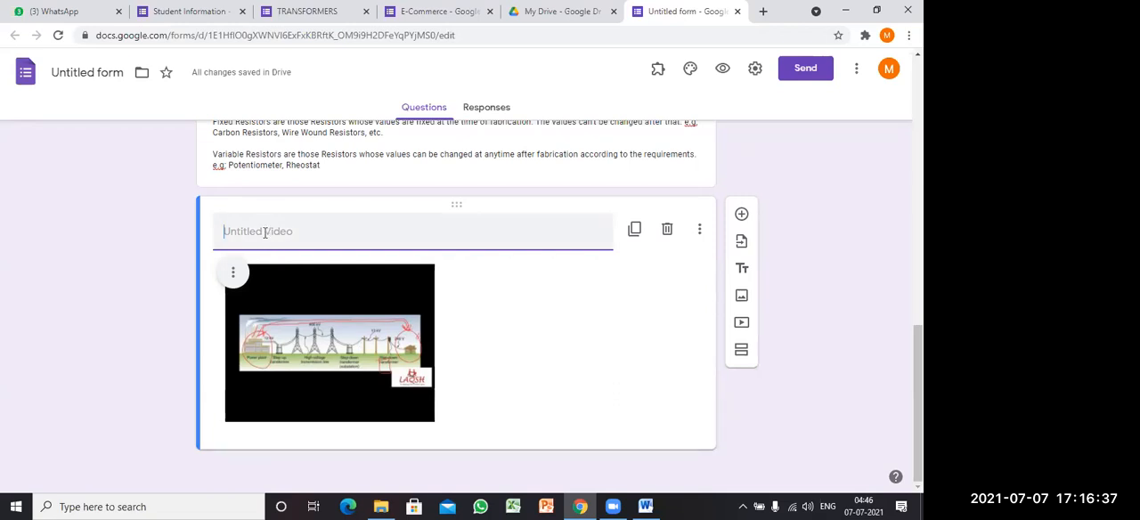
Step: Enter "Transistor Video" as the title of the inserted video
{"action": "type", "text": "Transistor"}
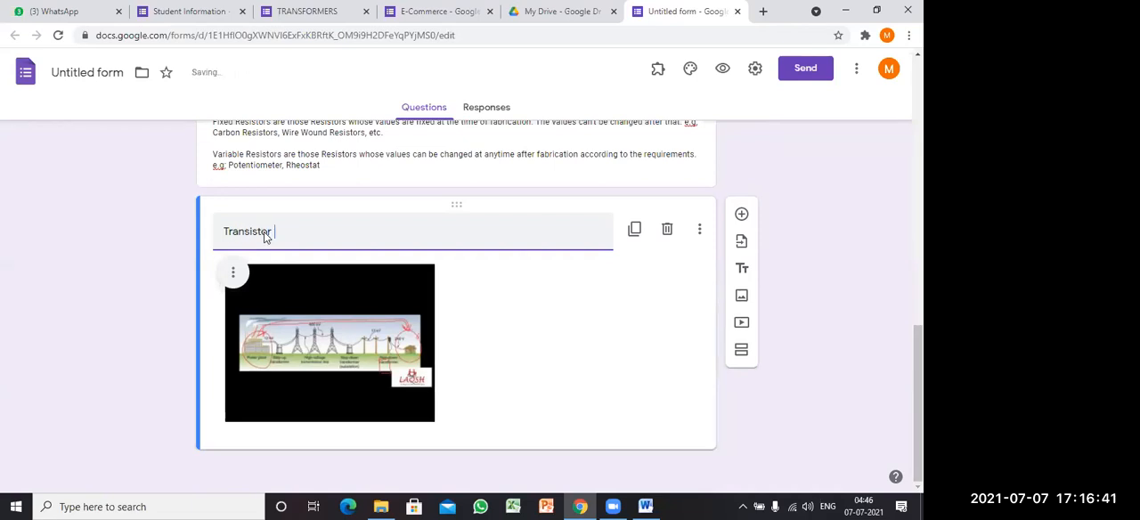
{"action": "type", "text": " Video"}
{"action": "left_click", "coordinate": [824, 247]}
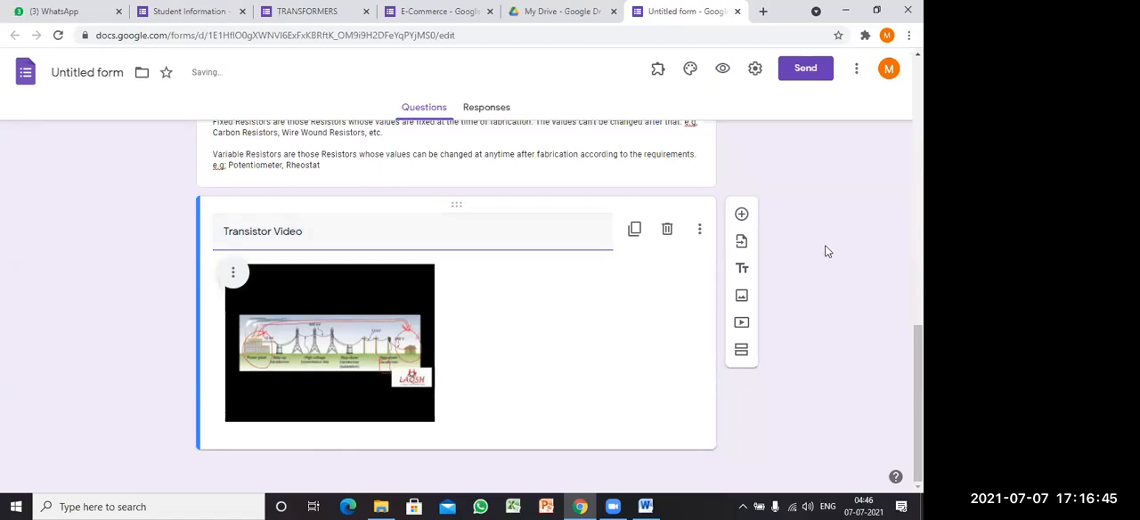
Step: Correct the video's title to "Transformer Video"
{"action": "triple_click", "coordinate": [272, 230]}
{"action": "left_click", "coordinate": [271, 230]}
{"action": "key", "text": "BackSpace"}
{"action": "key", "text": "BackSpace"}
{"action": "key", "text": "BackSpace"}
{"action": "key", "text": "BackSpace"}
{"action": "key", "text": "BackSpace"}
{"action": "key", "text": "BackSpace"}
{"action": "type", "text": "former"}
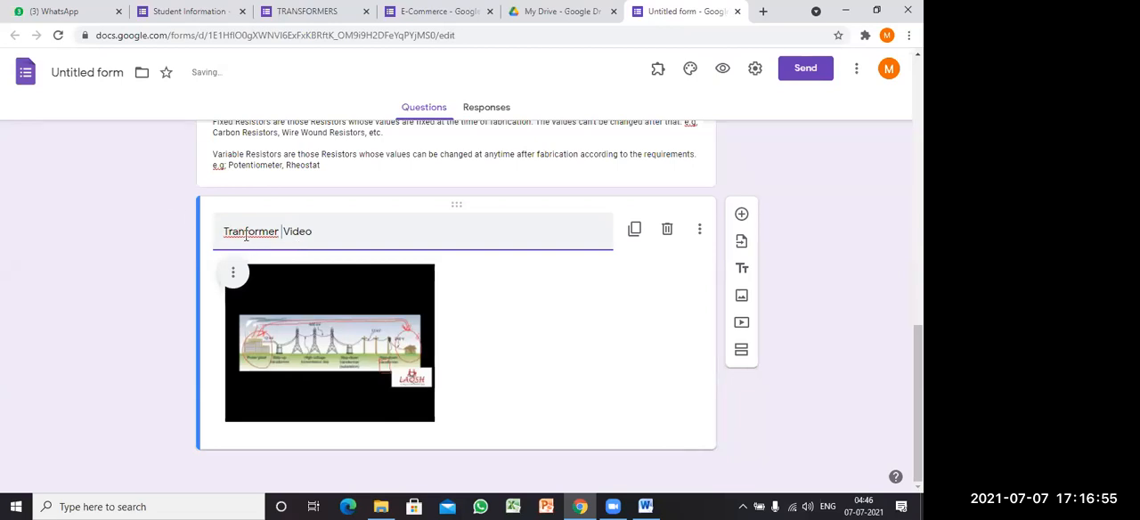
{"action": "type", "text": "s"}
{"action": "left_click", "coordinate": [784, 266]}
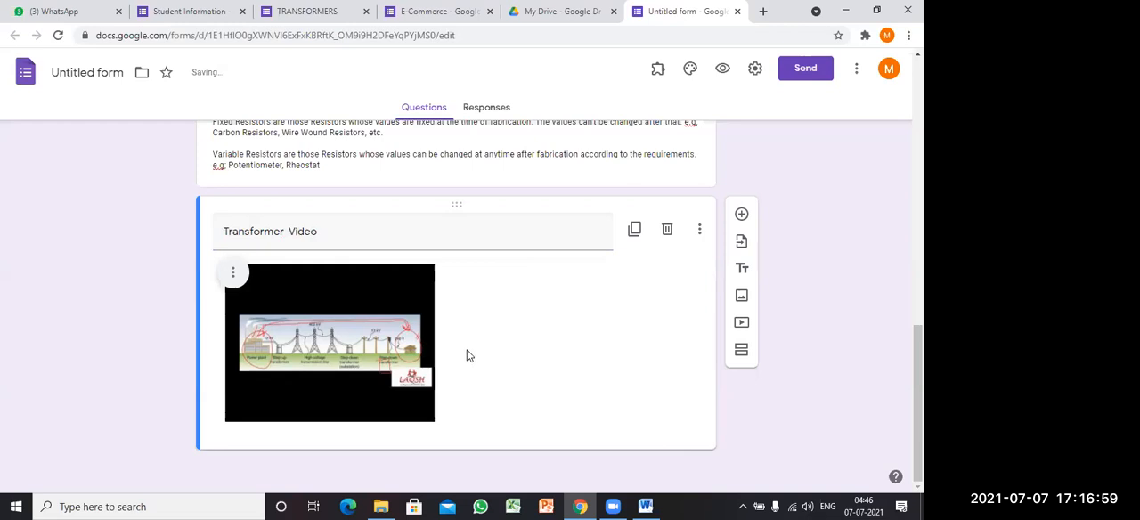
Step: Review the form from the "Transformers" heading through the resistor notes and image to the transformer video
{"action": "scroll", "coordinate": [476, 352], "scroll_direction": "up", "scroll_amount": 4}
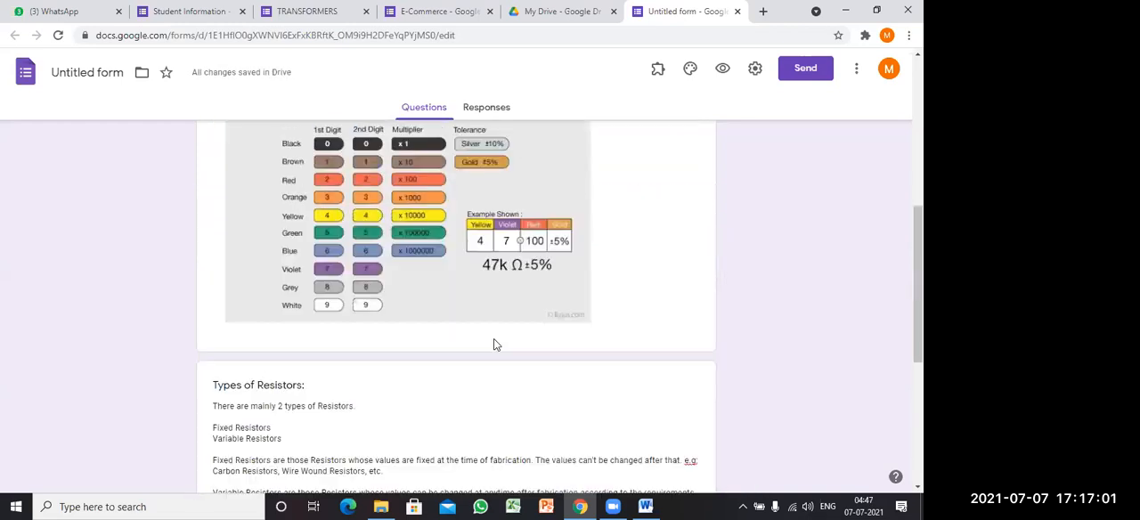
{"action": "scroll", "coordinate": [494, 340], "scroll_direction": "up", "scroll_amount": 2}
{"action": "scroll", "coordinate": [499, 342], "scroll_direction": "down", "scroll_amount": 5}
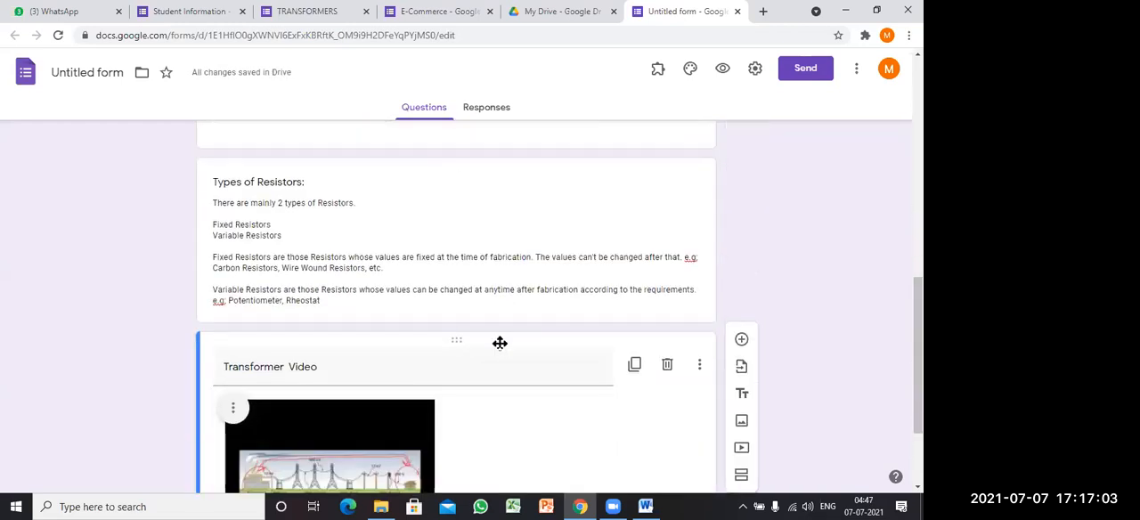
{"action": "scroll", "coordinate": [504, 348], "scroll_direction": "down", "scroll_amount": 2}
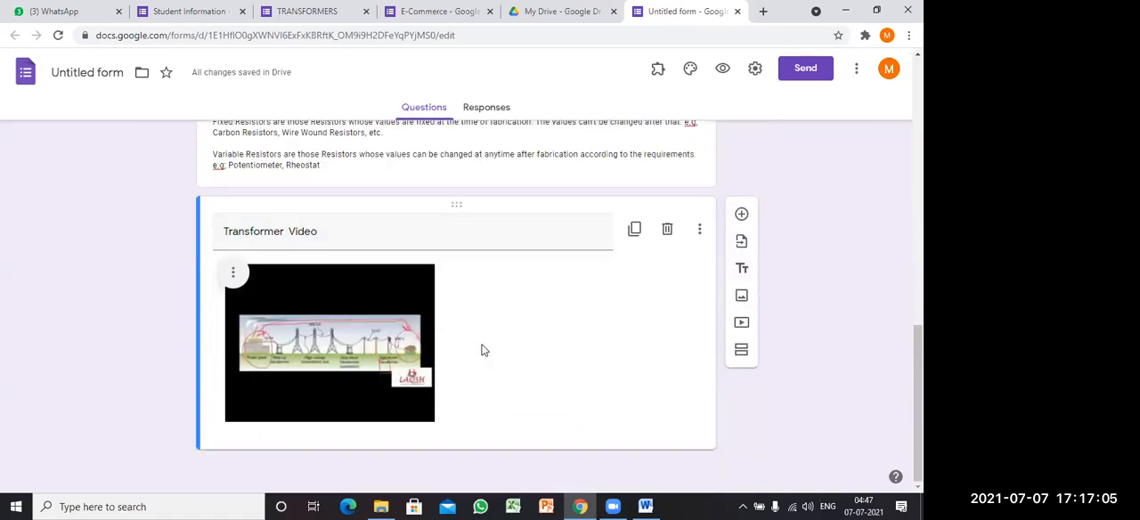
{"action": "scroll", "coordinate": [481, 344], "scroll_direction": "up", "scroll_amount": 15}
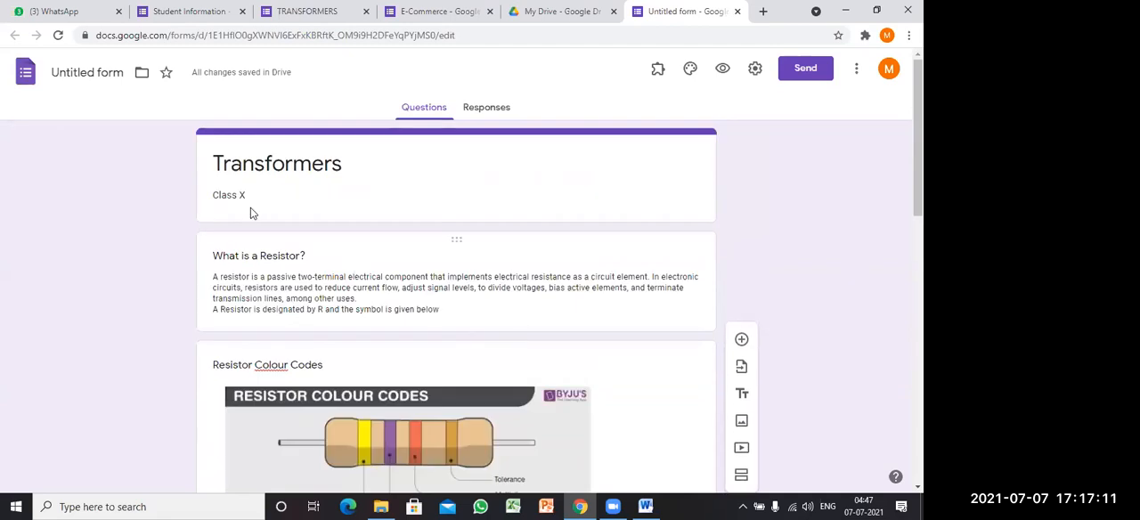
{"action": "scroll", "coordinate": [328, 269], "scroll_direction": "down", "scroll_amount": 2}
{"action": "scroll", "coordinate": [335, 265], "scroll_direction": "down", "scroll_amount": 8}
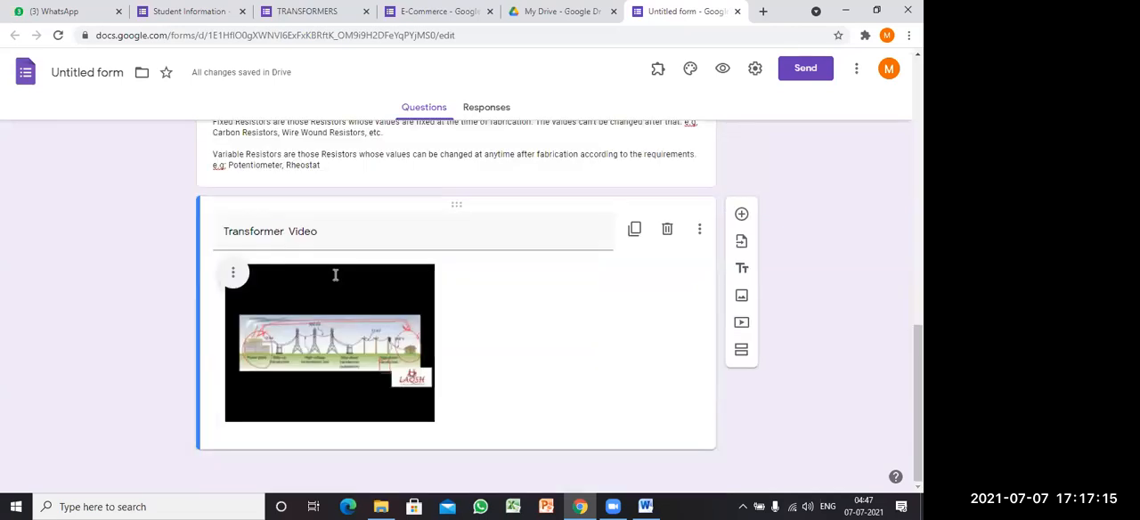
Step: Add a new section after the video, title it "Quiz" and enter "Class X" as its description
{"action": "left_click", "coordinate": [743, 352]}
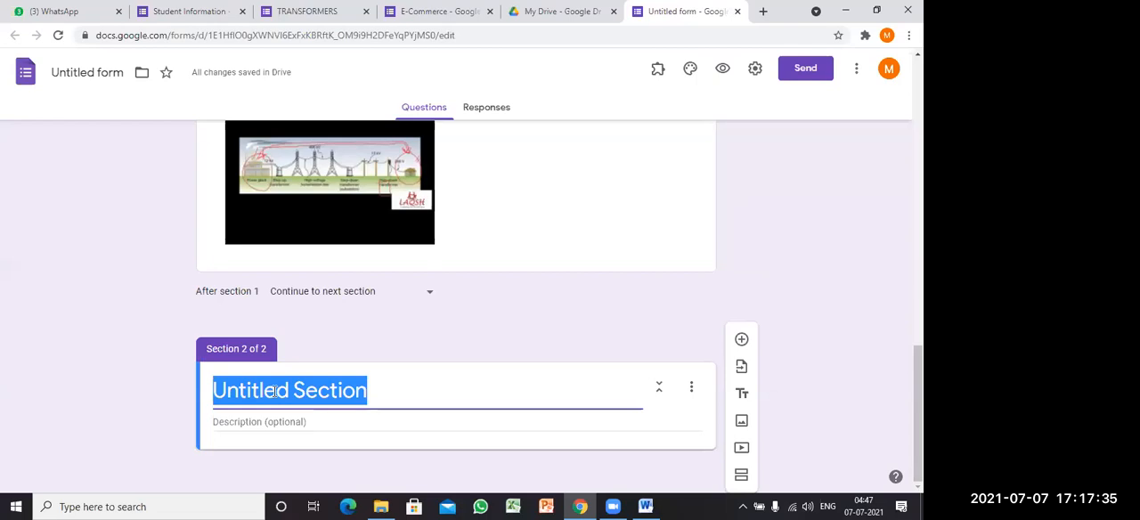
{"action": "type", "text": "Quiz"}
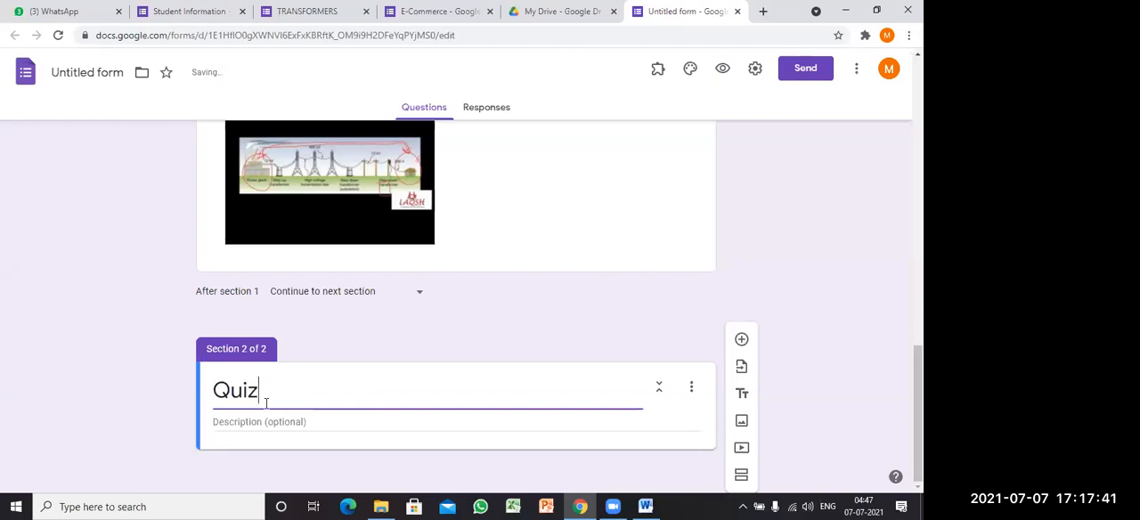
{"action": "left_click", "coordinate": [259, 421]}
{"action": "type", "text": "cla"}
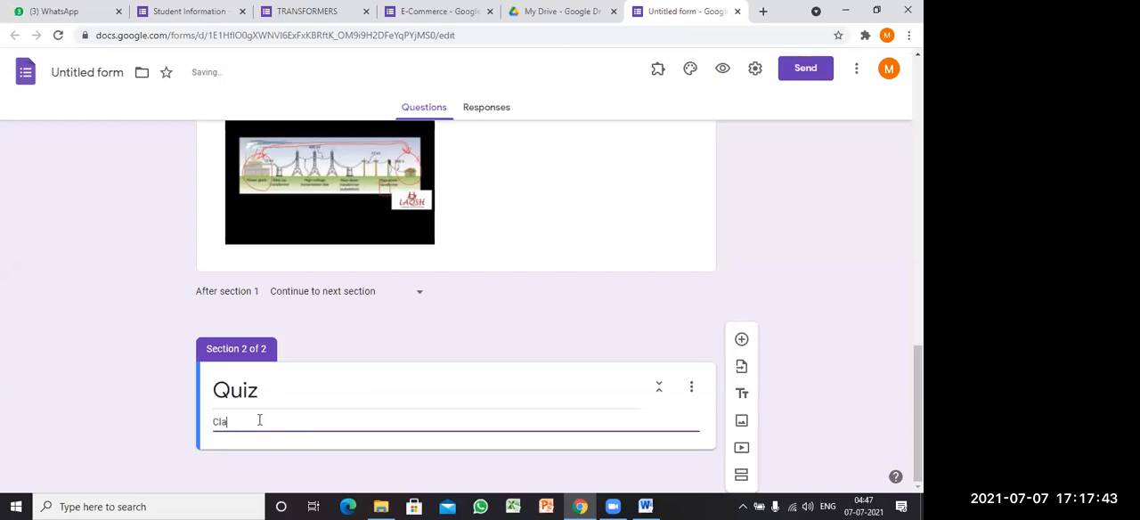
{"action": "type", "text": "ss X"}
{"action": "scroll", "coordinate": [703, 264], "scroll_direction": "up", "scroll_amount": 1}
{"action": "scroll", "coordinate": [842, 297], "scroll_direction": "down", "scroll_amount": 1}
{"action": "left_click", "coordinate": [77, 314]}
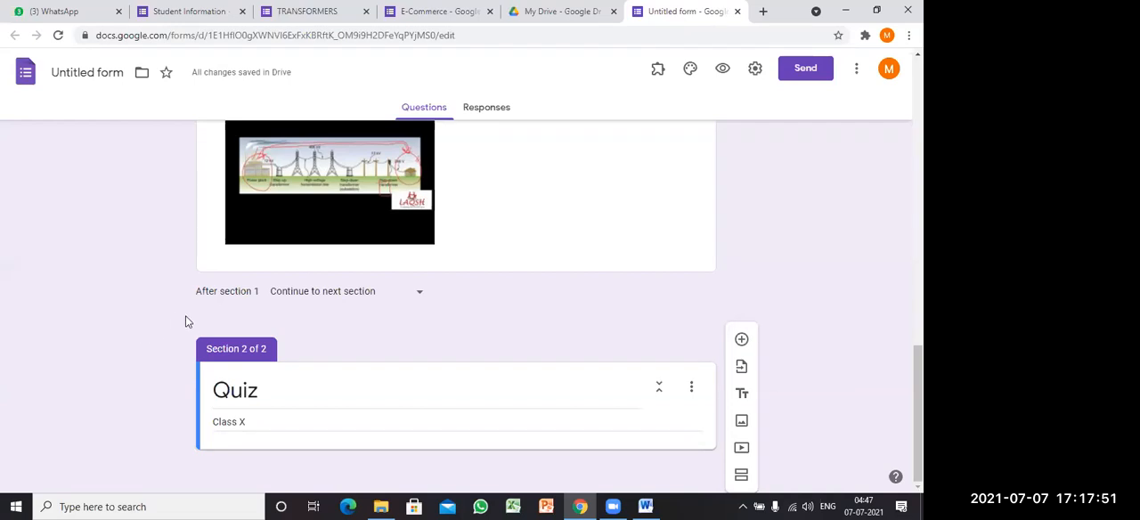
Step: Add a multiple-choice question to the Quiz section reading "A Transformer is a _______ device."
{"action": "left_click", "coordinate": [741, 341]}
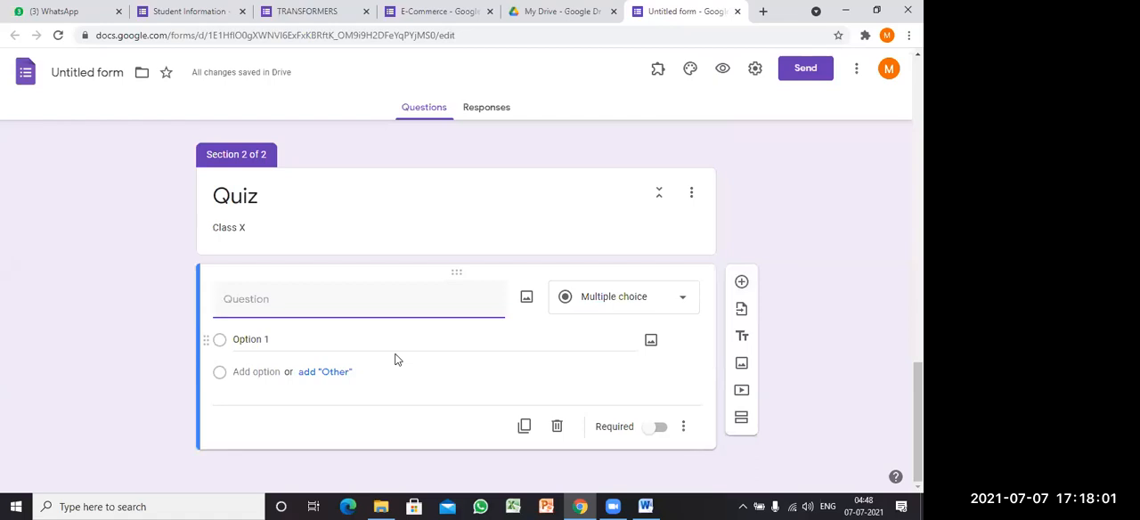
{"action": "type", "text": "A Tr"}
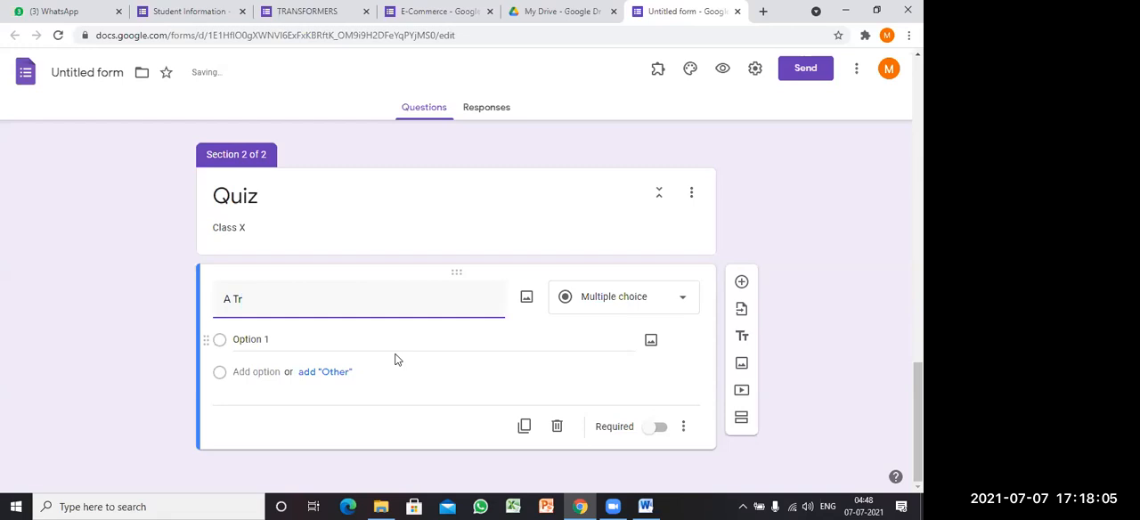
{"action": "type", "text": "ansformer is a ______"}
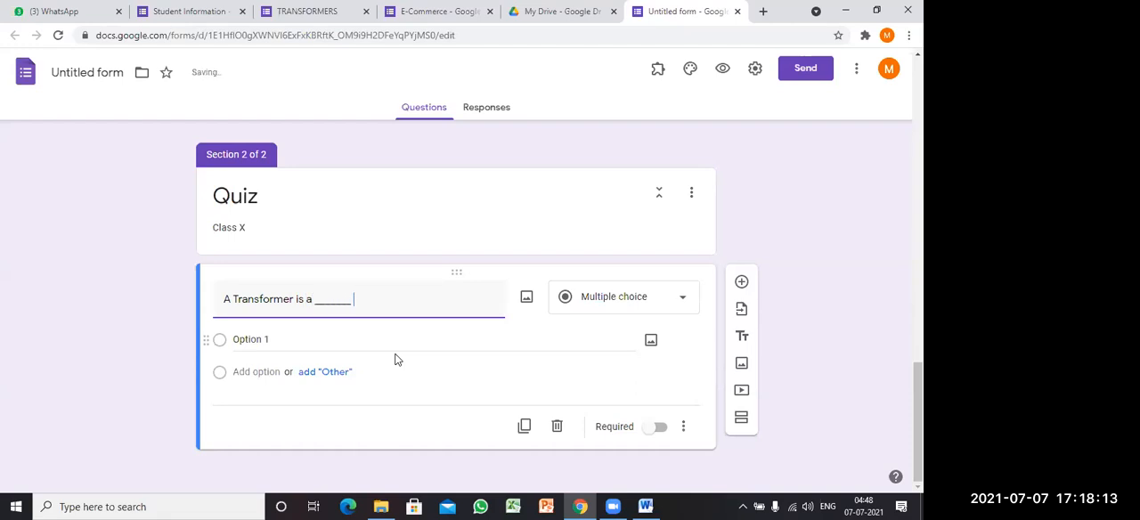
{"action": "type", "text": " device."}
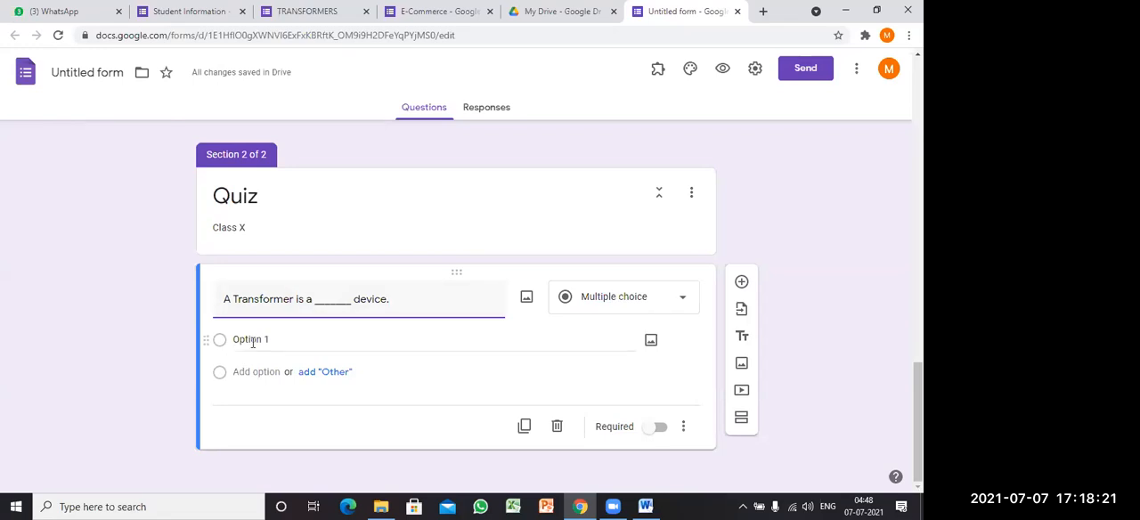
Step: Give the transformer device question the answer options "Static", "Moving", "Both" and "None"
{"action": "left_click", "coordinate": [427, 342]}
{"action": "type", "text": "Static"}
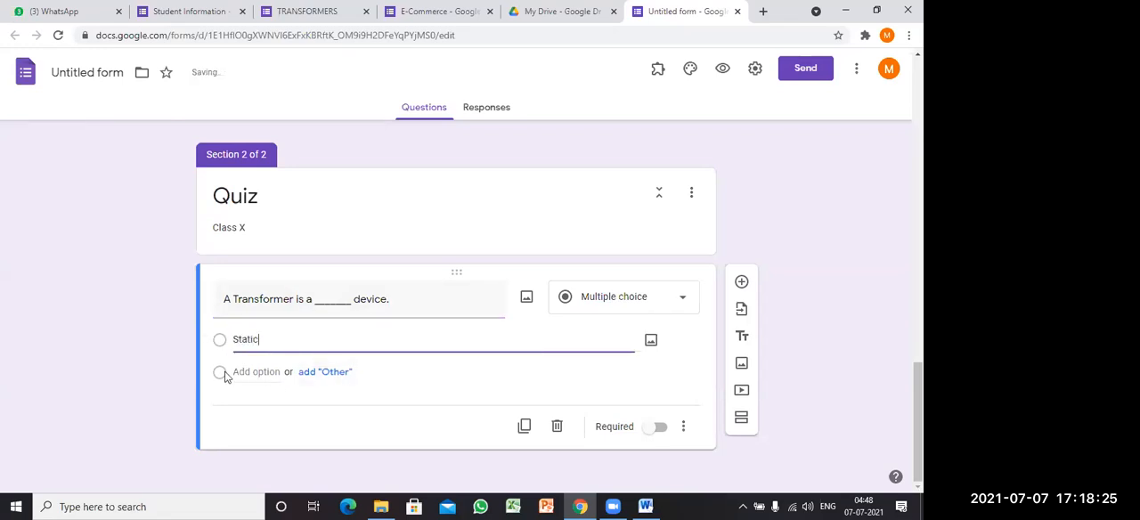
{"action": "left_click", "coordinate": [239, 371]}
{"action": "type", "text": "M"}
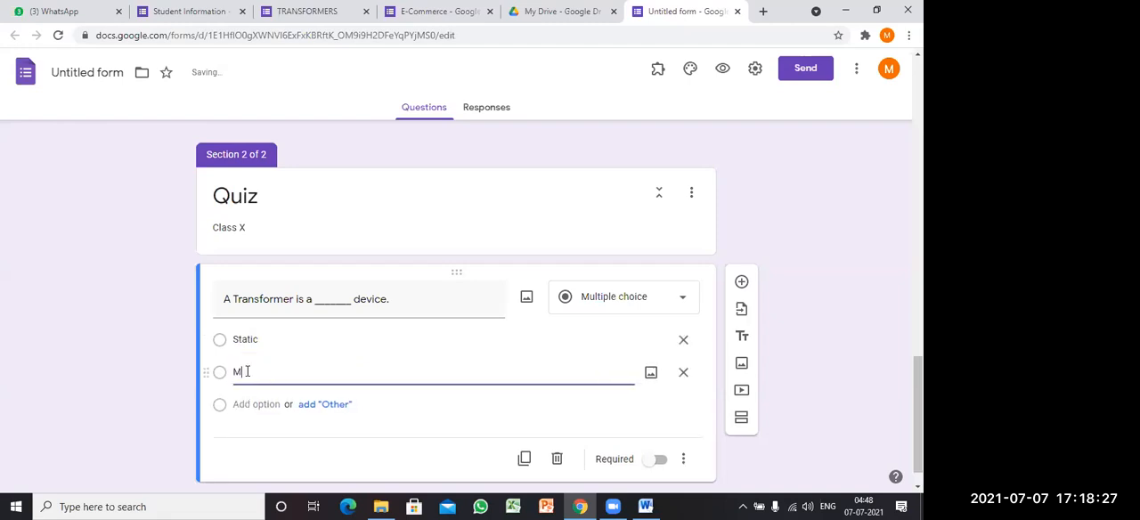
{"action": "type", "text": "oving"}
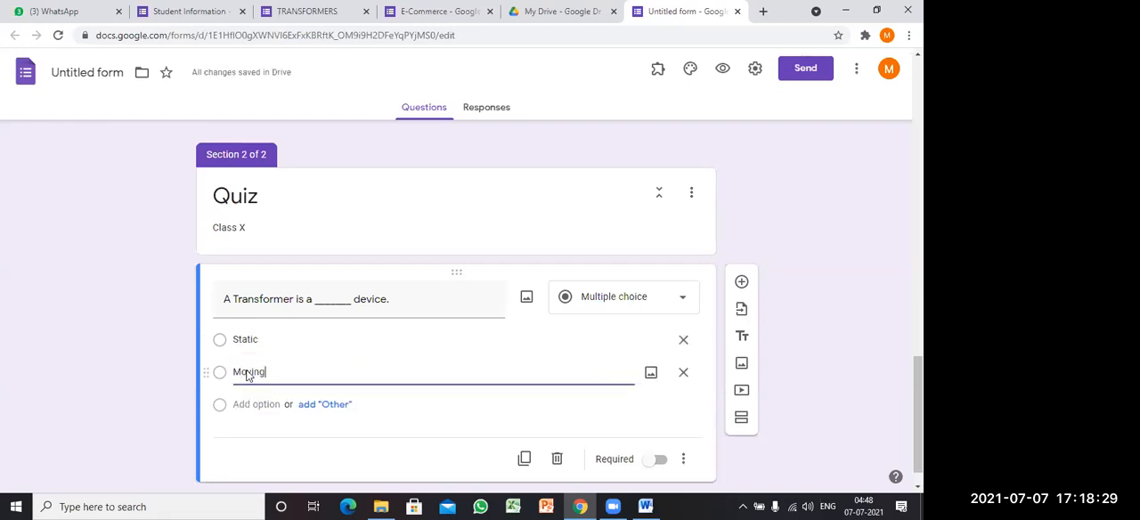
{"action": "left_click", "coordinate": [247, 403]}
{"action": "type", "text": "Both"}
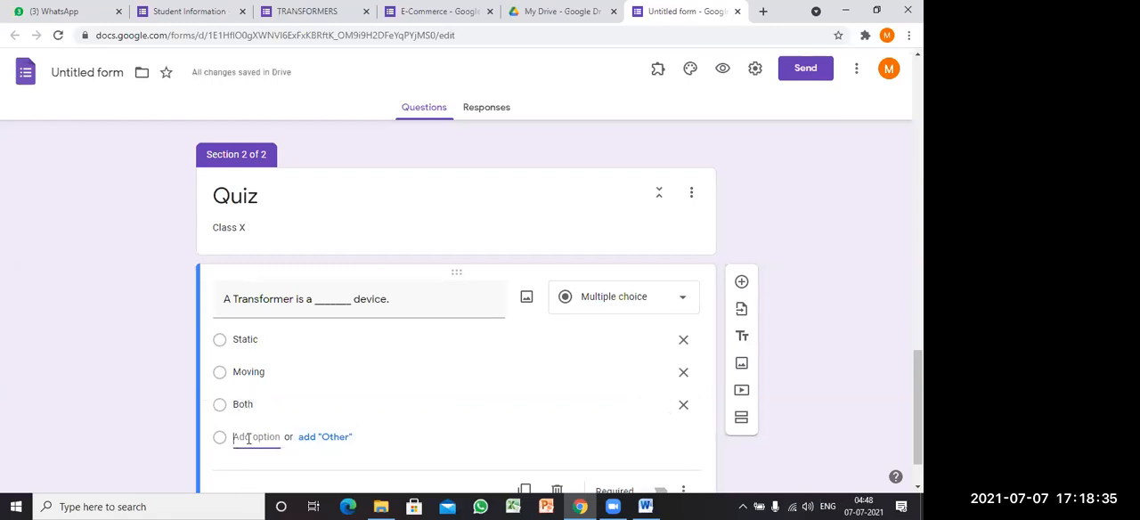
{"action": "left_click", "coordinate": [246, 436]}
{"action": "type", "text": "No"}
{"action": "scroll", "coordinate": [383, 392], "scroll_direction": "down", "scroll_amount": 1}
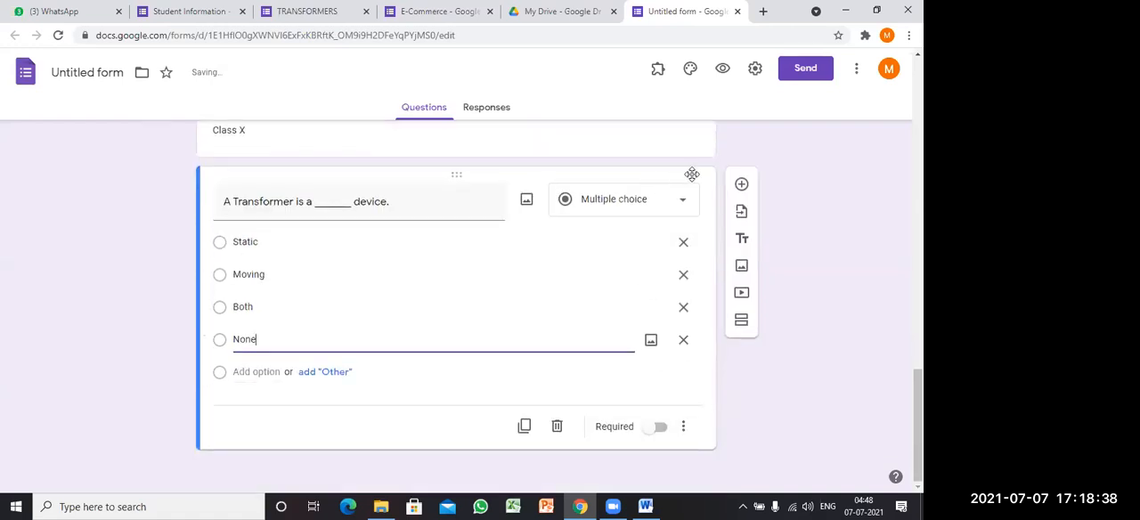
Step: Add a multiple-choice question reading "A Transformer can" below the transformer device question in the Quiz section
{"action": "left_click", "coordinate": [741, 185]}
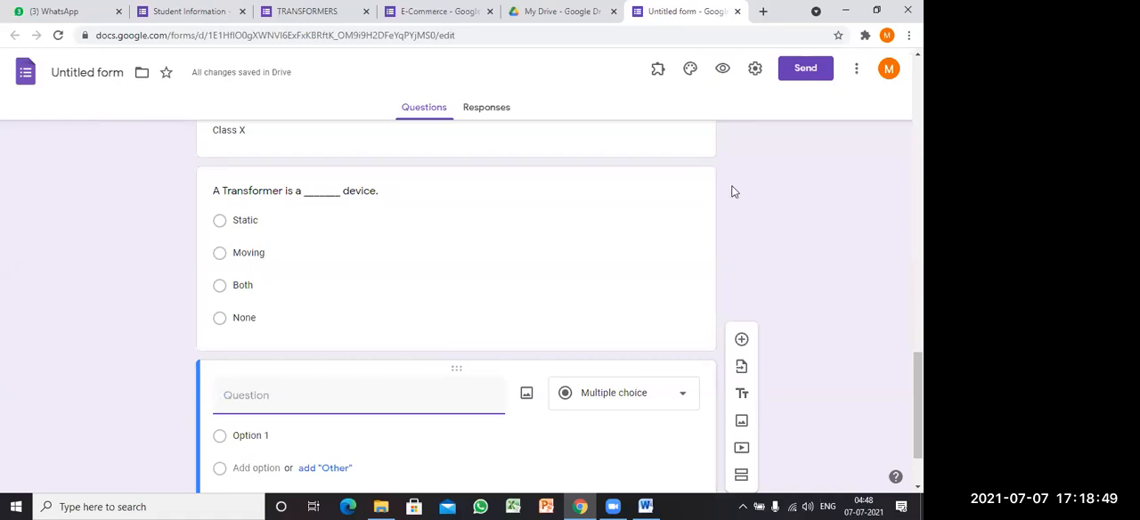
{"action": "type", "text": "A Transformer can"}
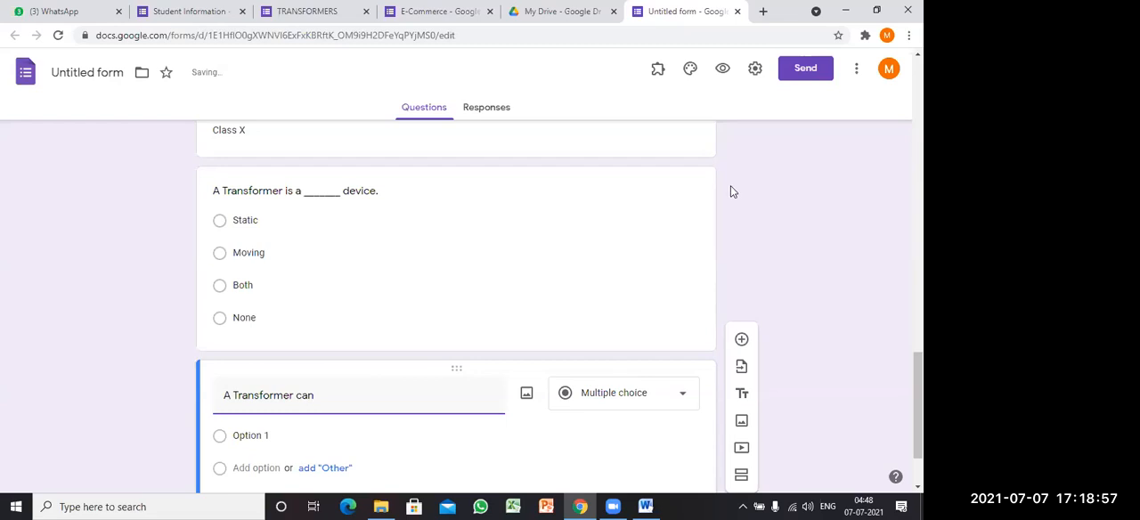
Step: Give the "A Transformer can" question the answer options "Step up the voltage", "Stepdown the voltage", "Both" and "none"
{"action": "scroll", "coordinate": [425, 302], "scroll_direction": "down", "scroll_amount": 2}
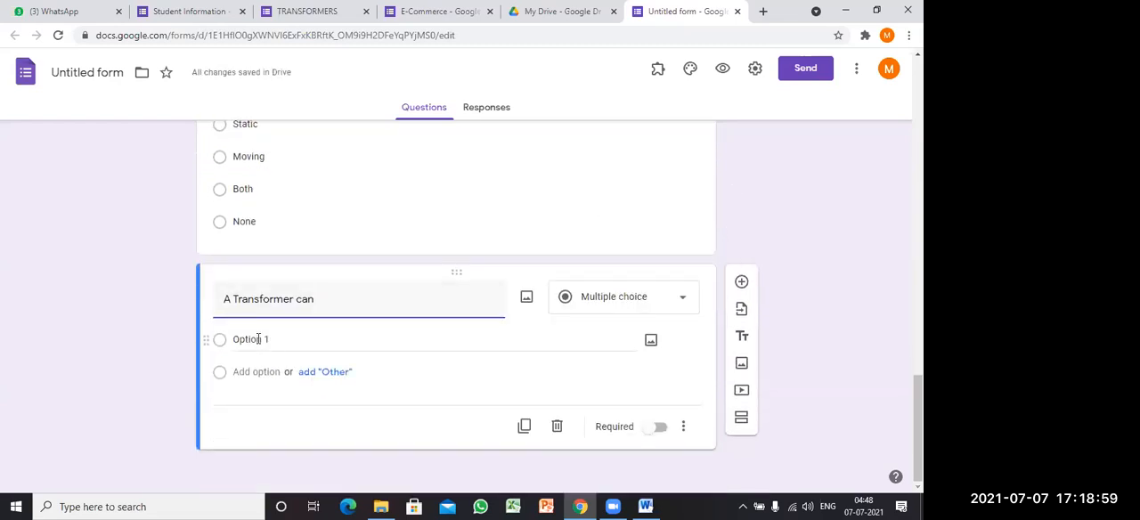
{"action": "left_click", "coordinate": [291, 345]}
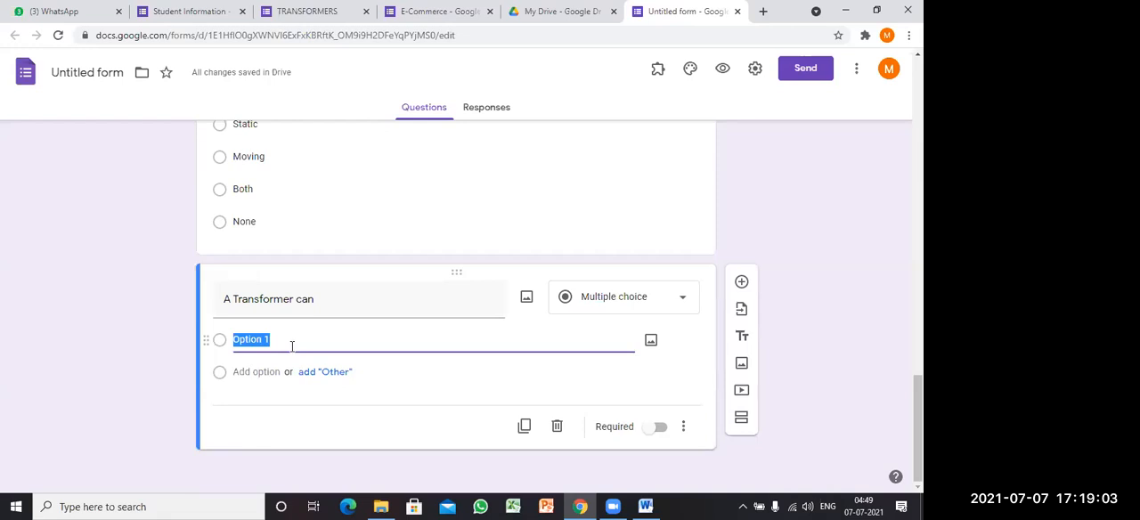
{"action": "type", "text": "Step up the voltage"}
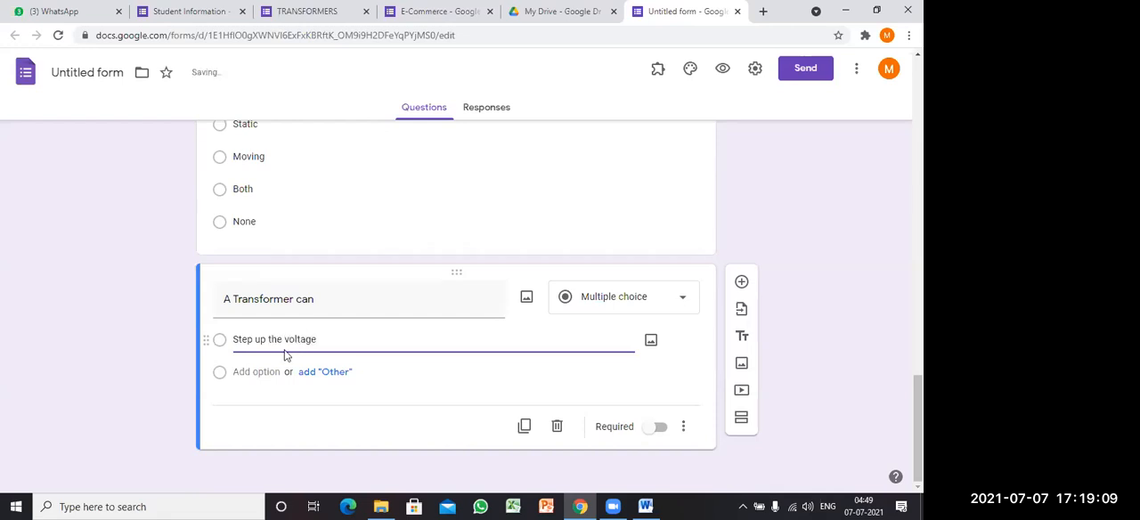
{"action": "left_click", "coordinate": [253, 371]}
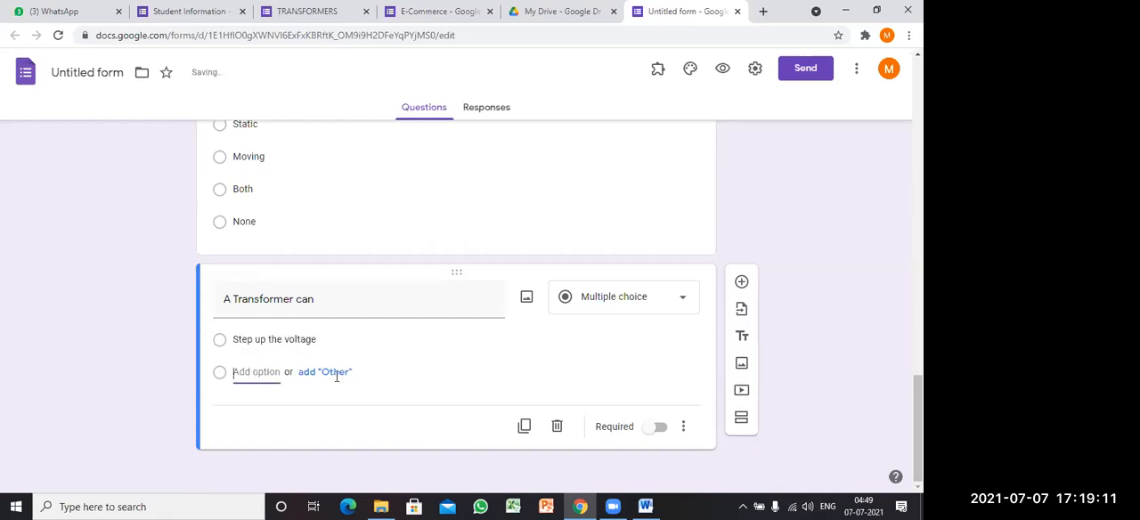
{"action": "type", "text": "Ste"}
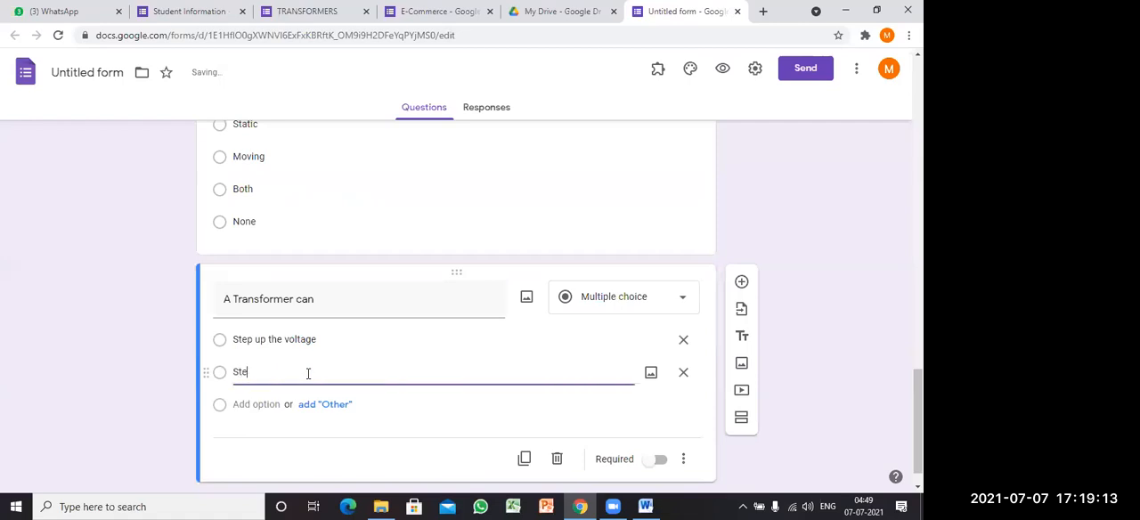
{"action": "type", "text": "pdown the voltage"}
{"action": "left_click", "coordinate": [261, 405]}
{"action": "type", "text": "Both"}
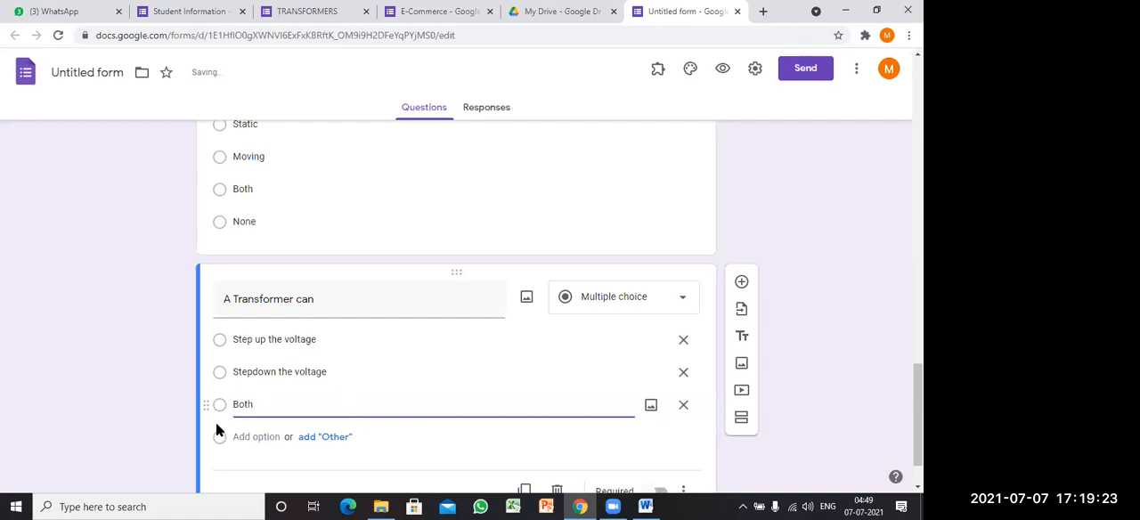
{"action": "left_click", "coordinate": [235, 436]}
{"action": "type", "text": "none"}
{"action": "scroll", "coordinate": [308, 393], "scroll_direction": "down", "scroll_amount": 1}
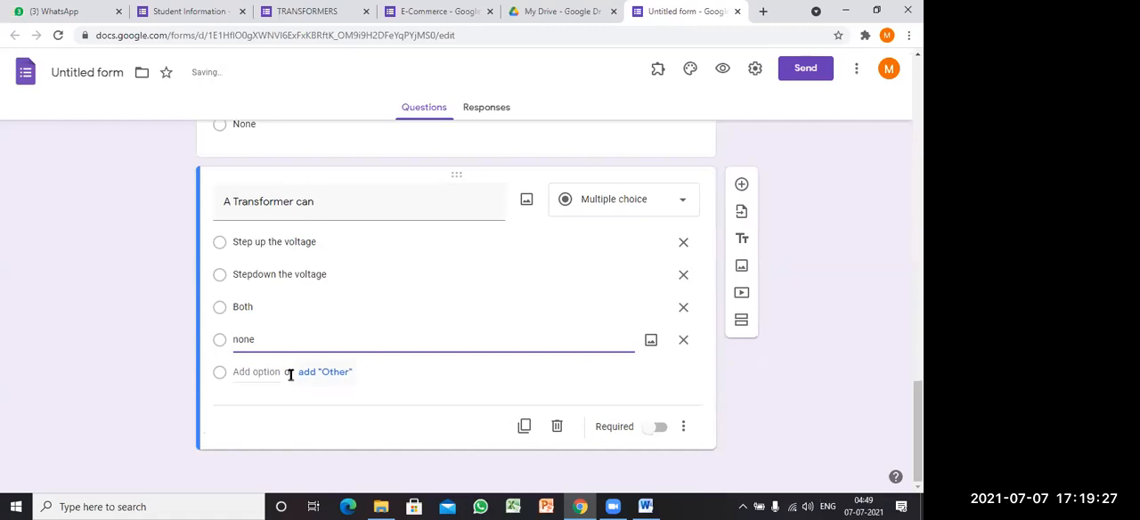
Step: Add a new section after the two quiz questions and title it "Details"
{"action": "scroll", "coordinate": [290, 375], "scroll_direction": "up", "scroll_amount": 4}
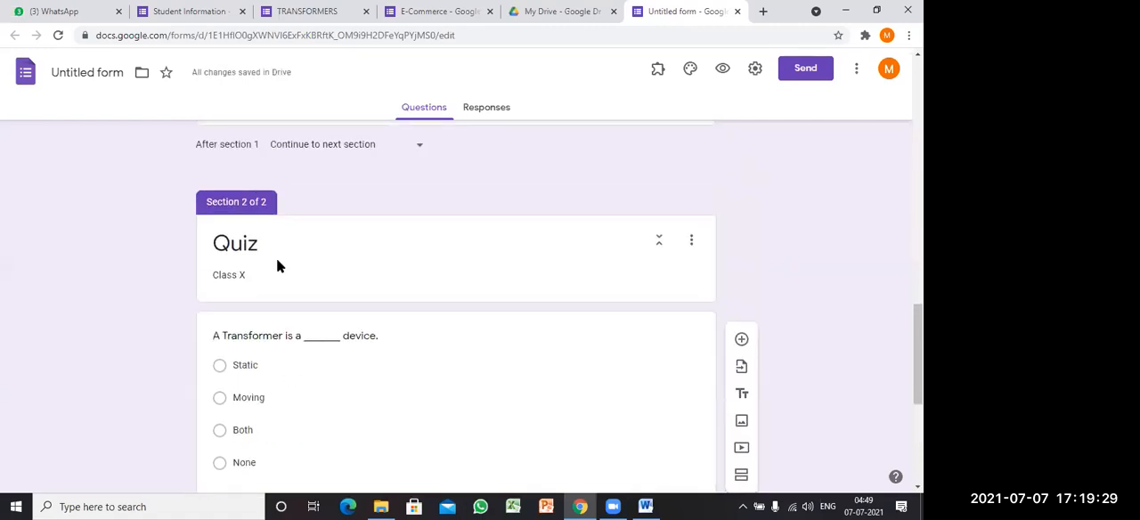
{"action": "scroll", "coordinate": [279, 264], "scroll_direction": "down", "scroll_amount": 1}
{"action": "scroll", "coordinate": [282, 260], "scroll_direction": "down", "scroll_amount": 1}
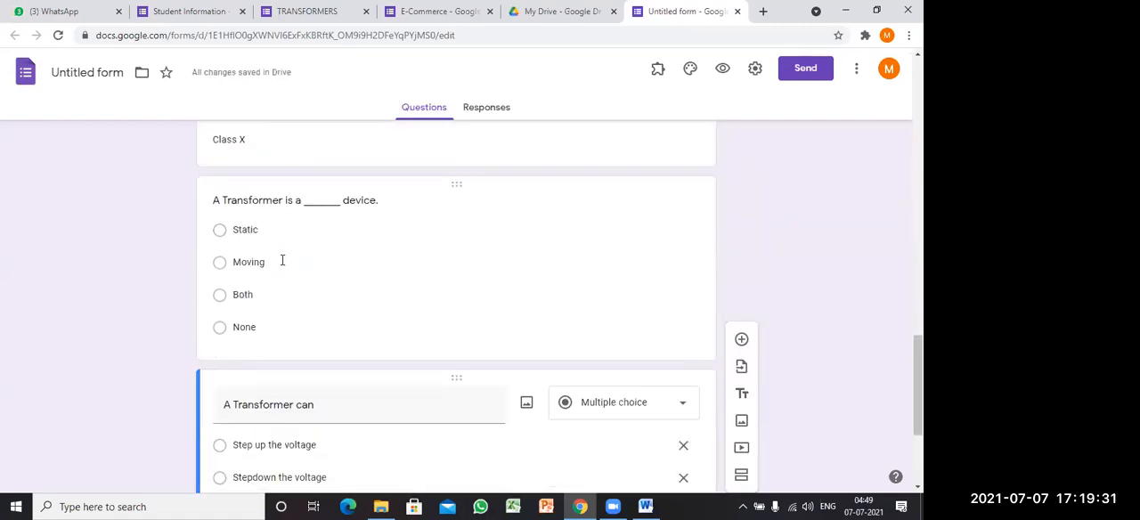
{"action": "scroll", "coordinate": [282, 261], "scroll_direction": "down", "scroll_amount": 2}
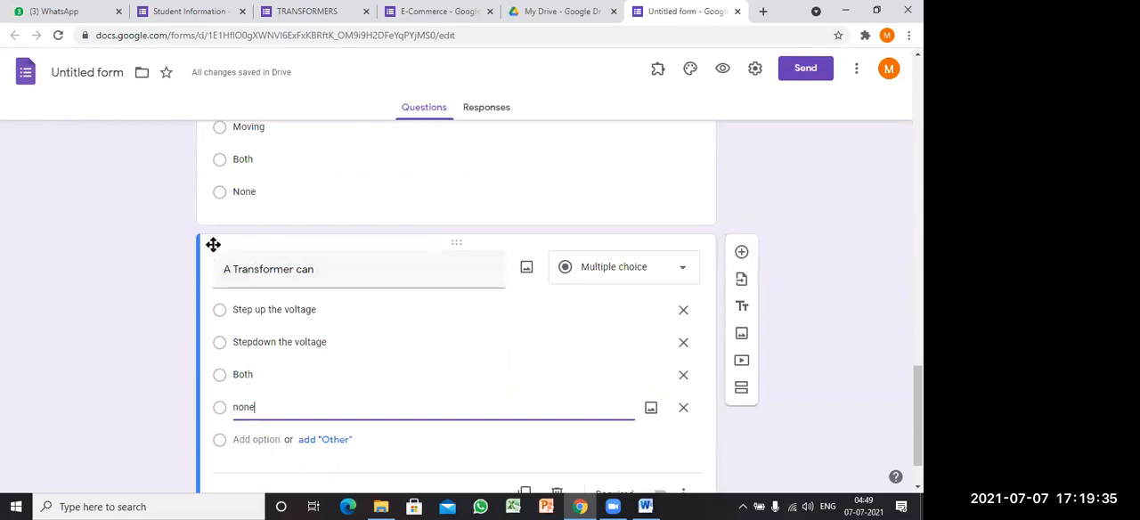
{"action": "scroll", "coordinate": [267, 244], "scroll_direction": "down", "scroll_amount": 1}
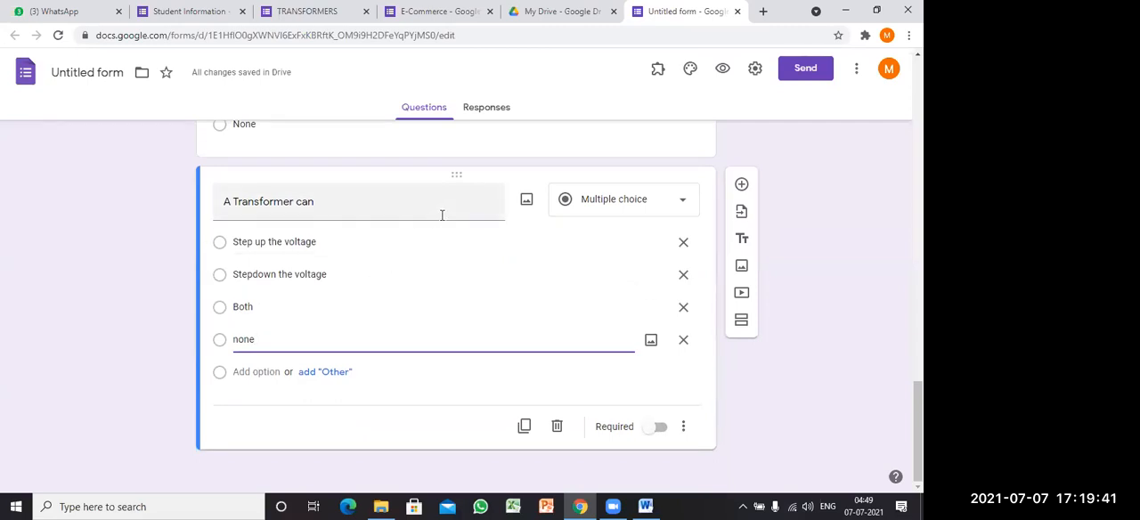
{"action": "left_click", "coordinate": [742, 324]}
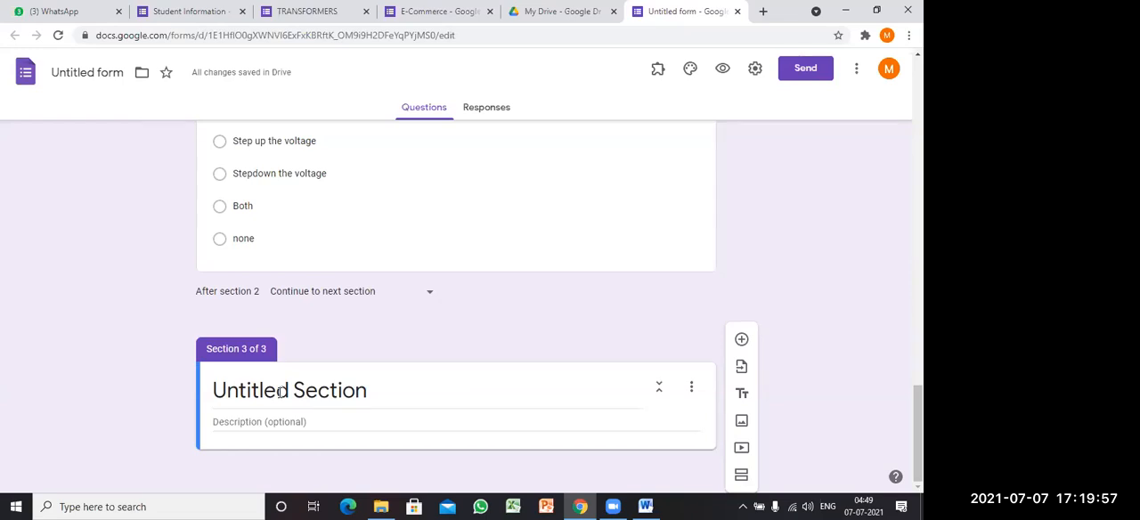
{"action": "left_click", "coordinate": [280, 392]}
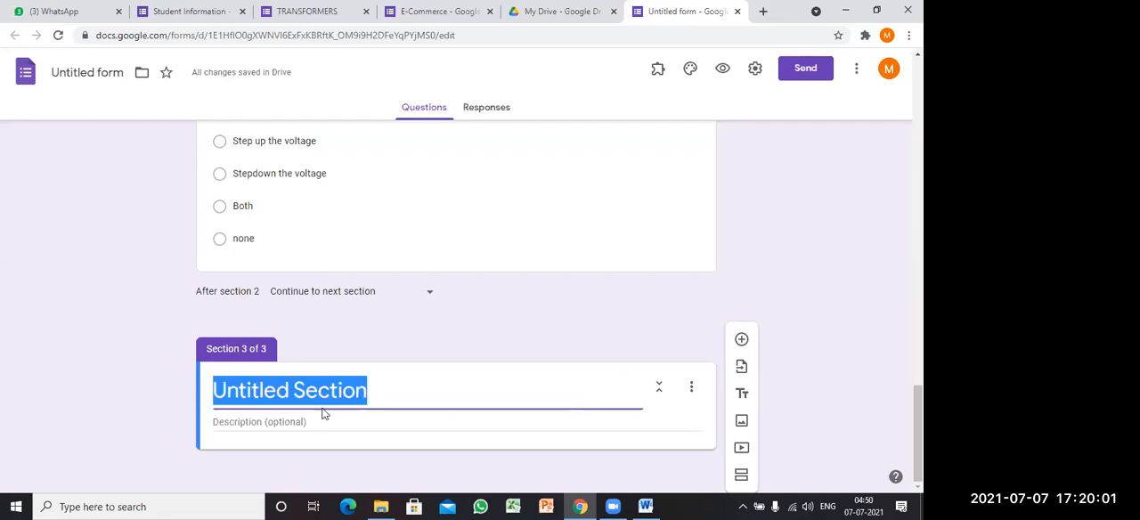
{"action": "key", "text": "BackSpace"}
{"action": "type", "text": "Details"}
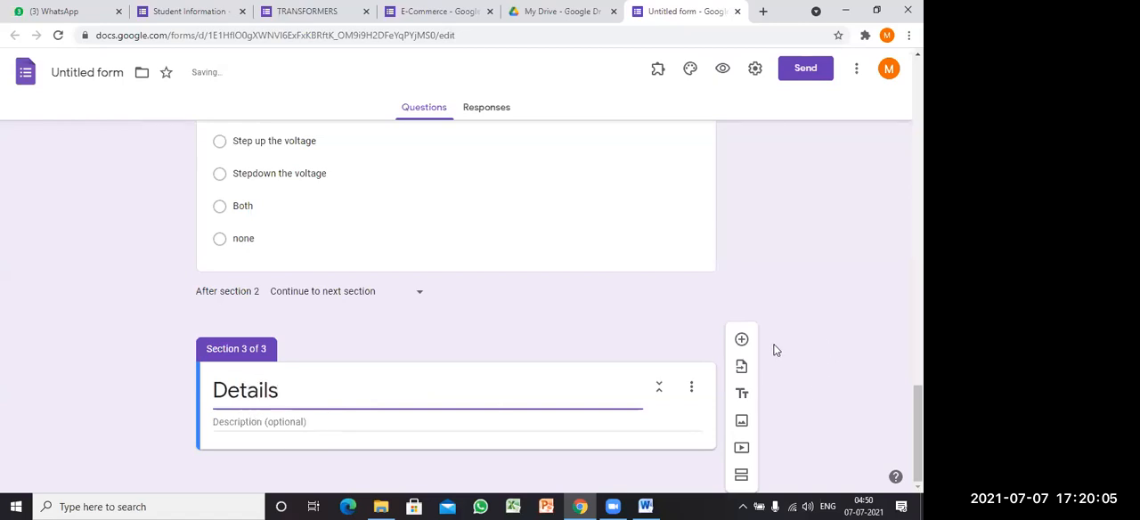
Step: Add a short-answer question "Name of the Participant" to the Details section and make it required
{"action": "left_click", "coordinate": [741, 338]}
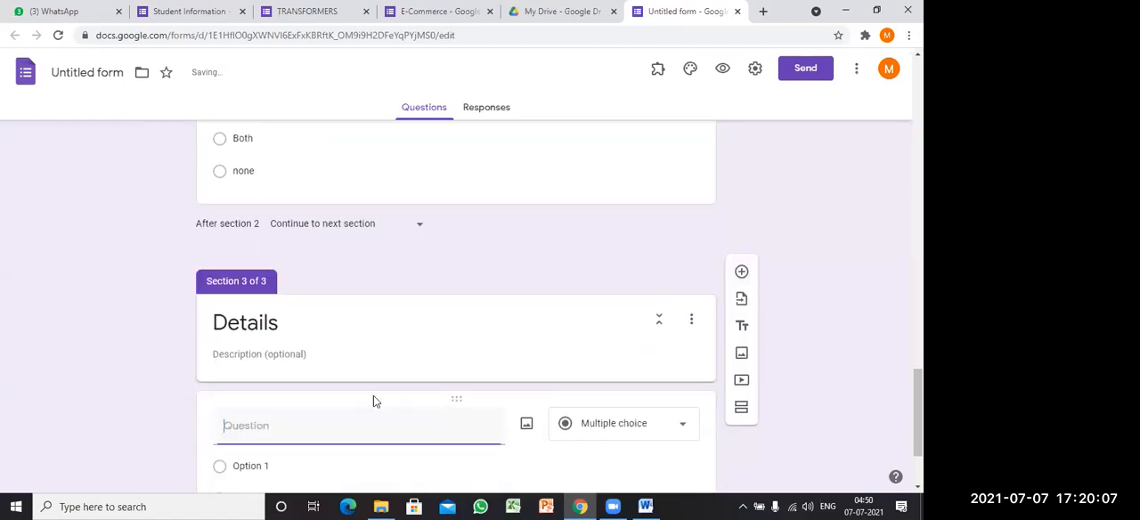
{"action": "type", "text": "Name o"}
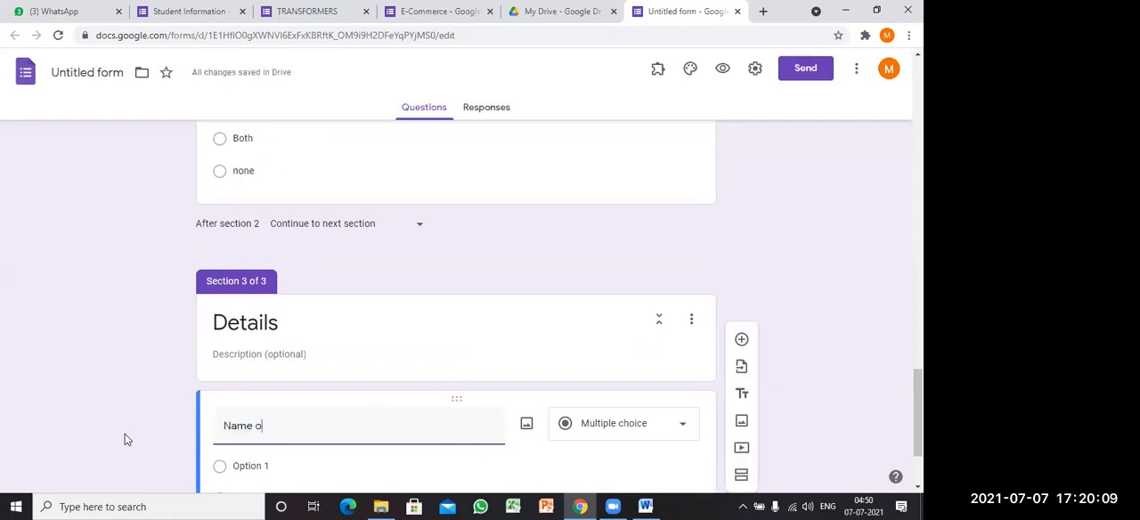
{"action": "type", "text": "f the Participant"}
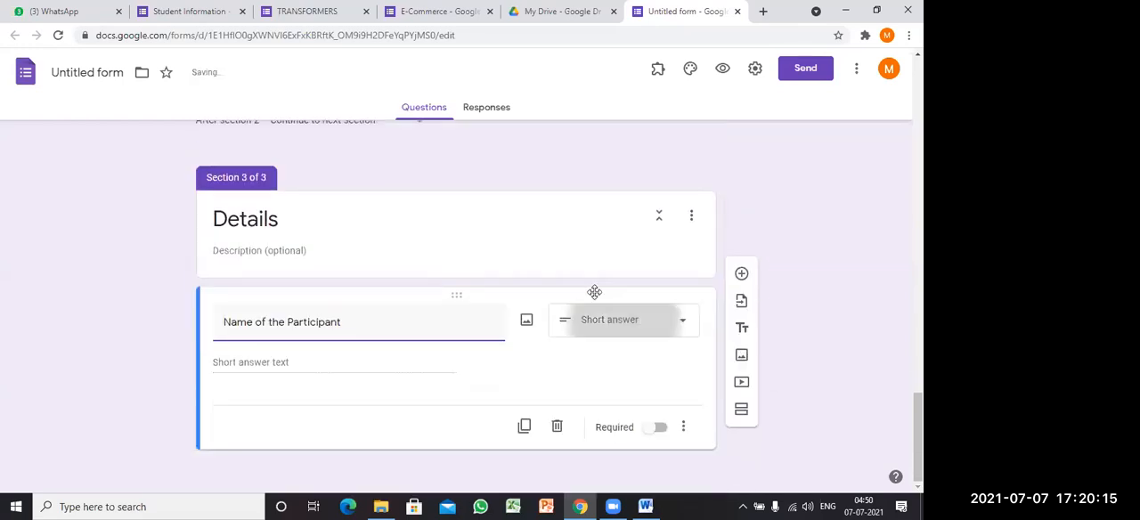
{"action": "left_click", "coordinate": [596, 320]}
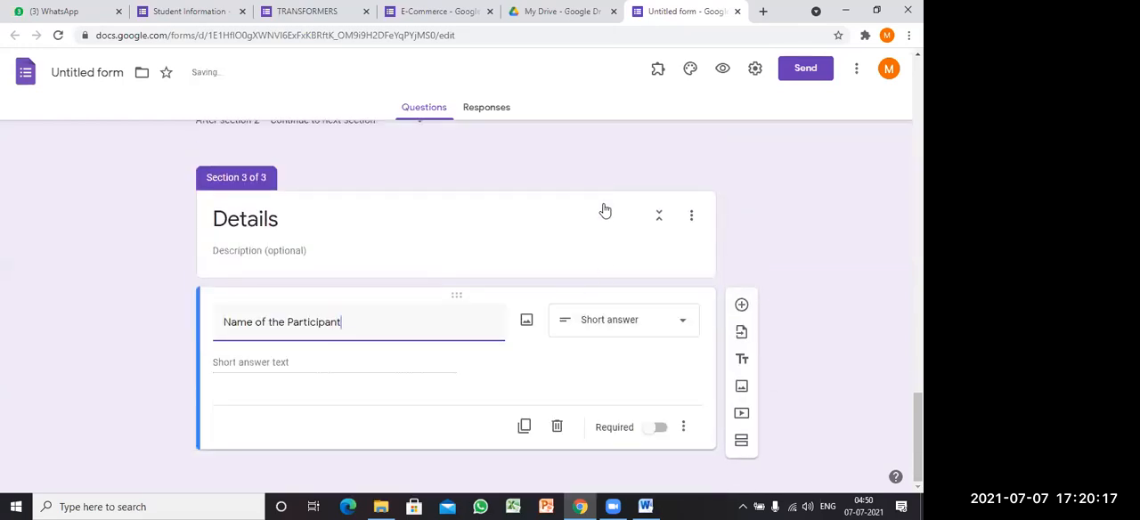
{"action": "left_click", "coordinate": [192, 420]}
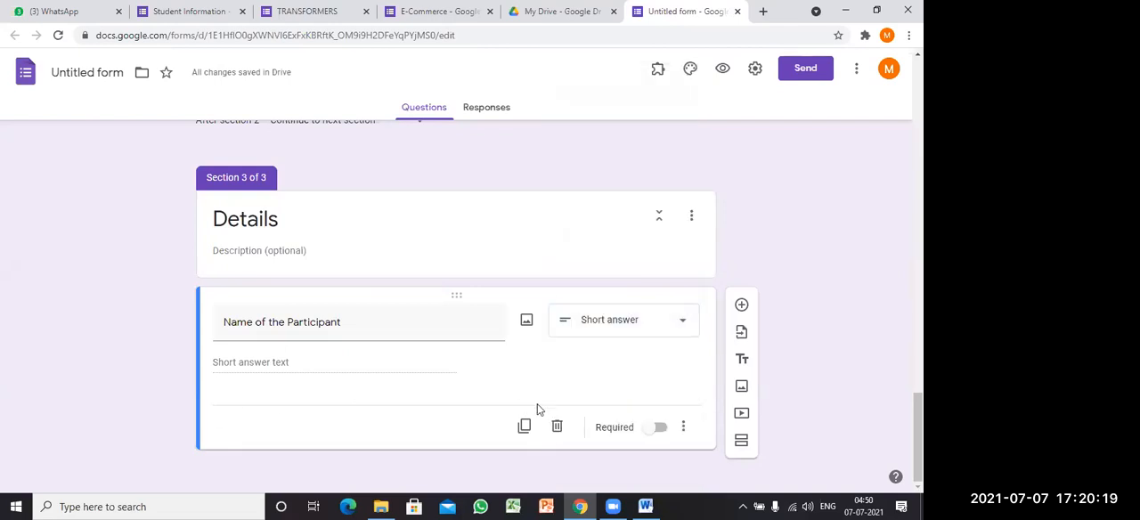
{"action": "left_click", "coordinate": [665, 430]}
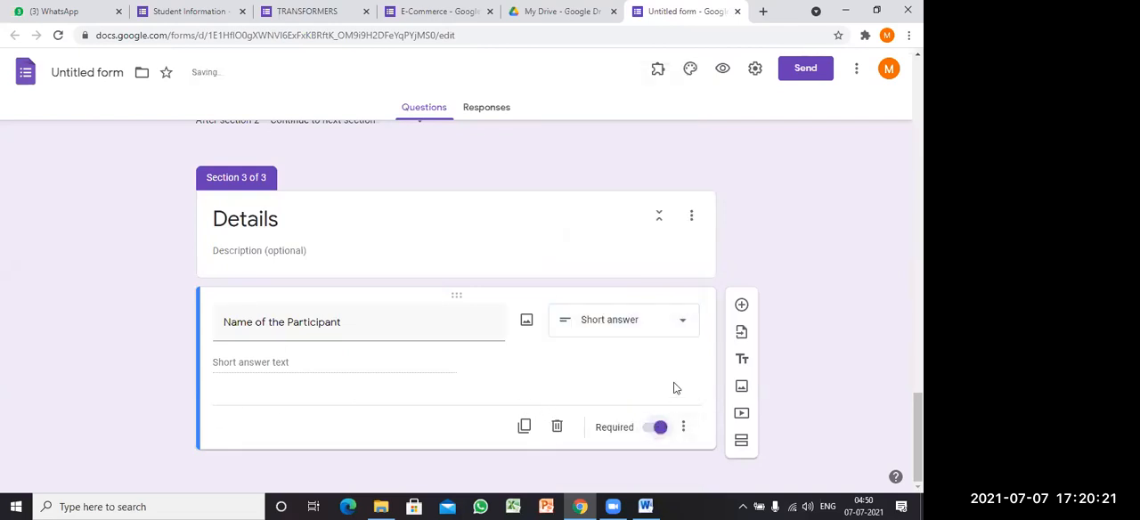
Step: Add a required short-answer question "Contact Number" below the participant name question
{"action": "left_click", "coordinate": [743, 305]}
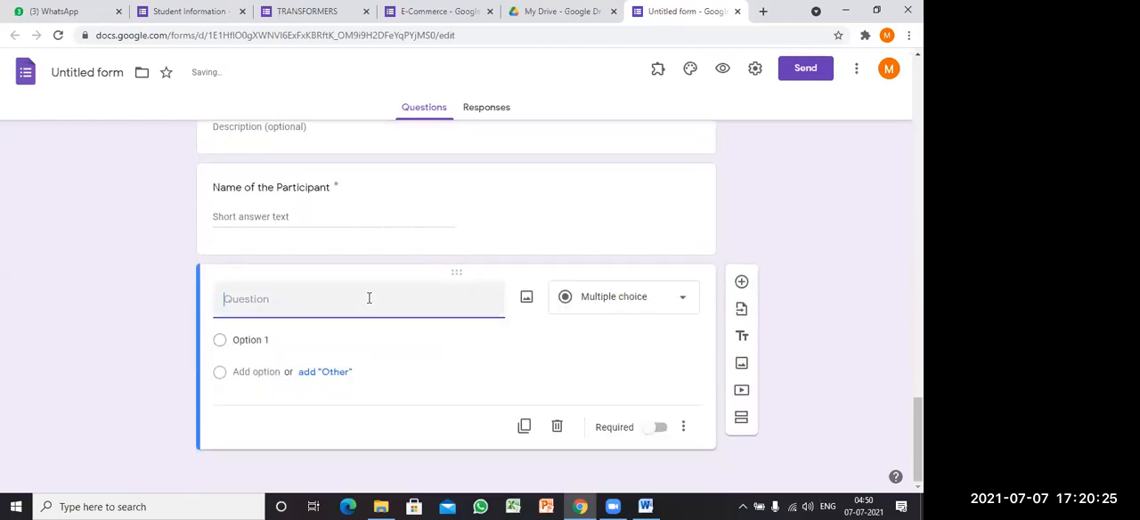
{"action": "type", "text": "Contact Number"}
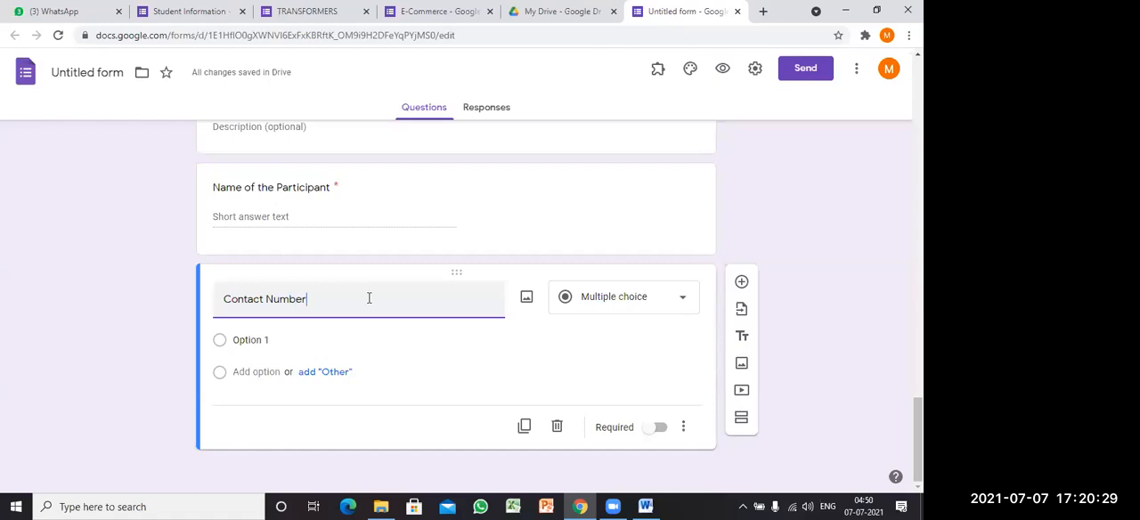
{"action": "left_click", "coordinate": [595, 323]}
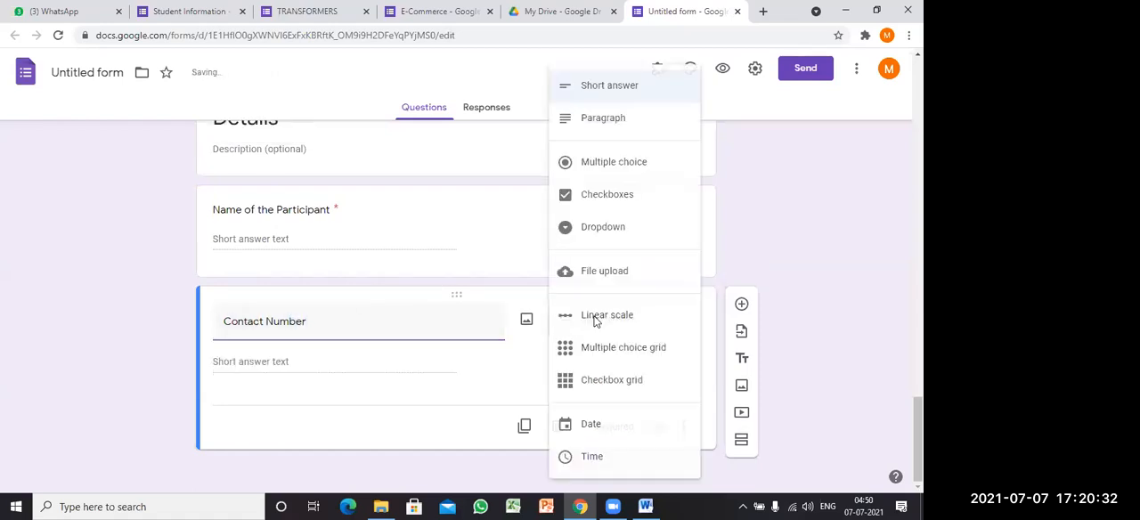
{"action": "left_click", "coordinate": [618, 96]}
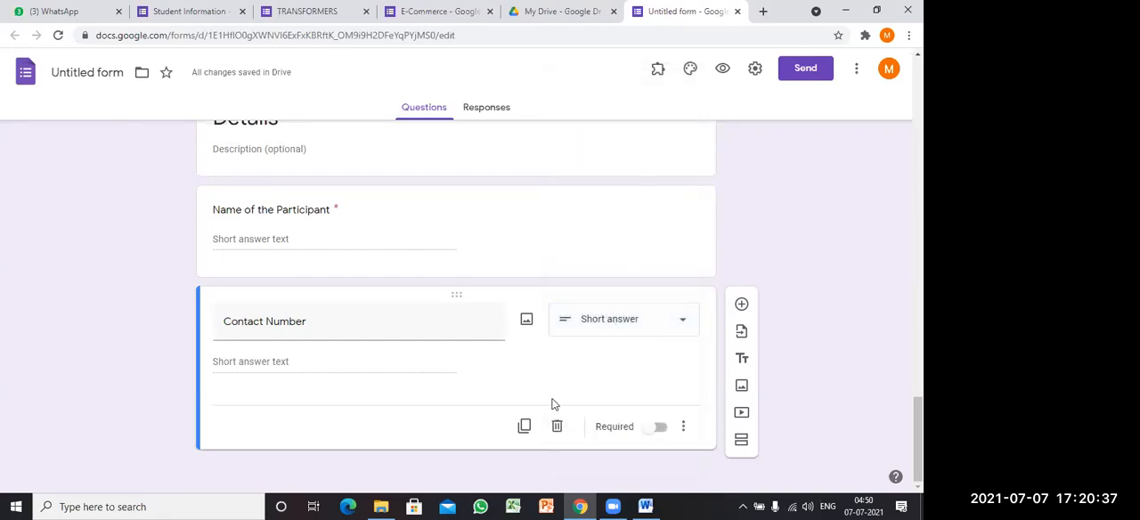
{"action": "left_click", "coordinate": [658, 428]}
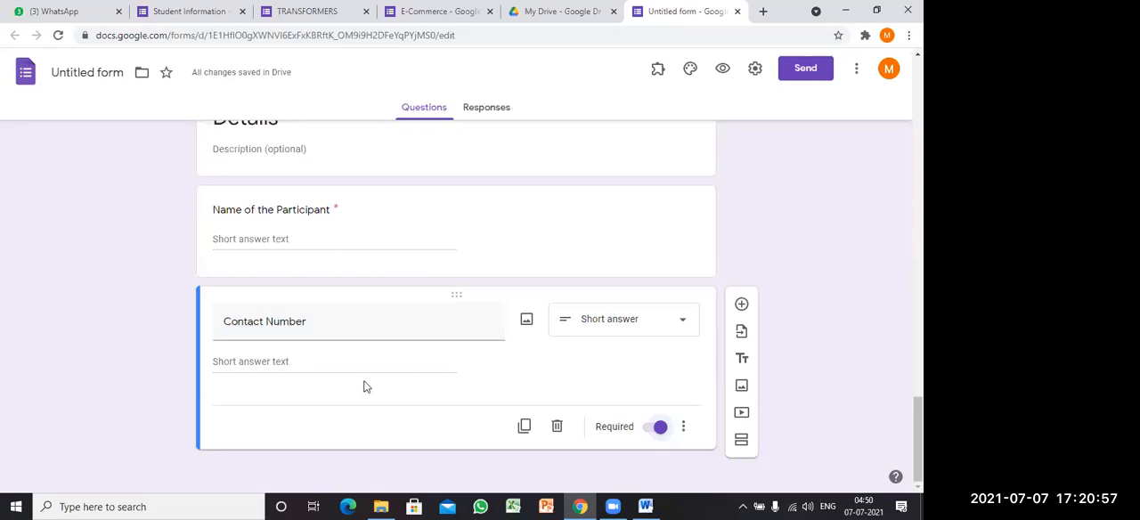
Step: Add response validation to the Contact Number question requiring a length with a minimum character count of 10
{"action": "left_click", "coordinate": [685, 428]}
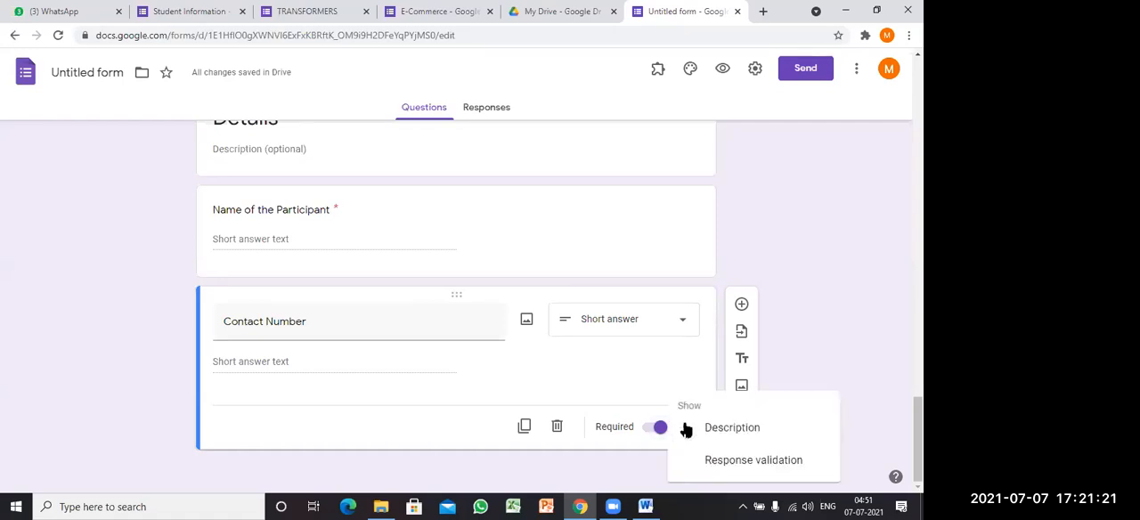
{"action": "left_click", "coordinate": [741, 462]}
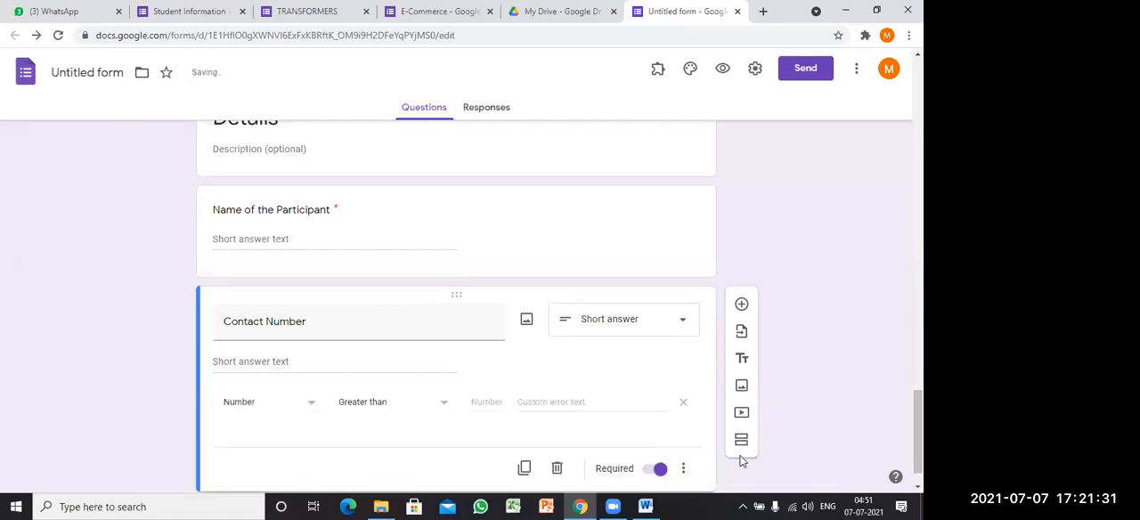
{"action": "scroll", "coordinate": [55, 313], "scroll_direction": "down", "scroll_amount": 1}
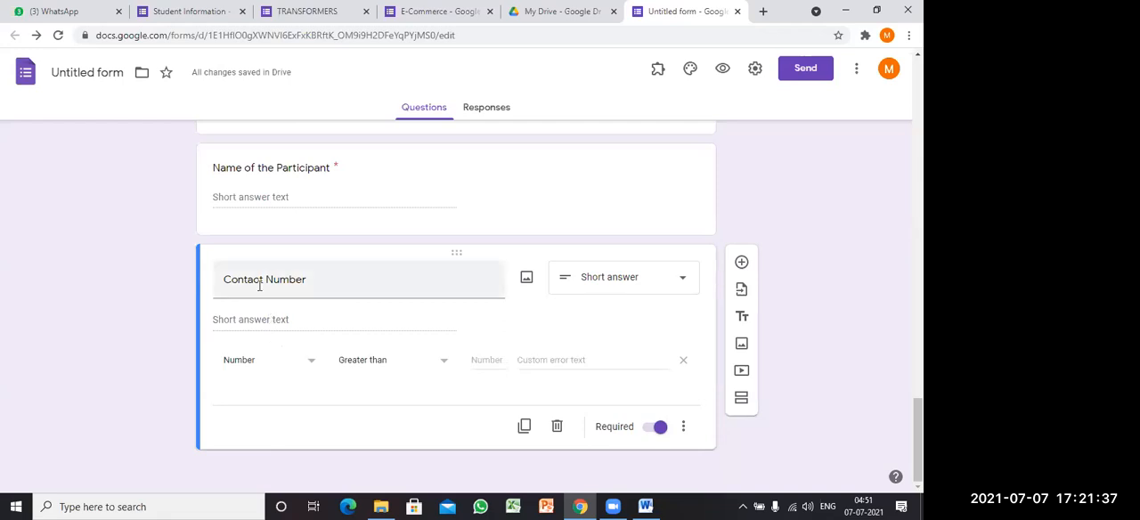
{"action": "left_click", "coordinate": [303, 362]}
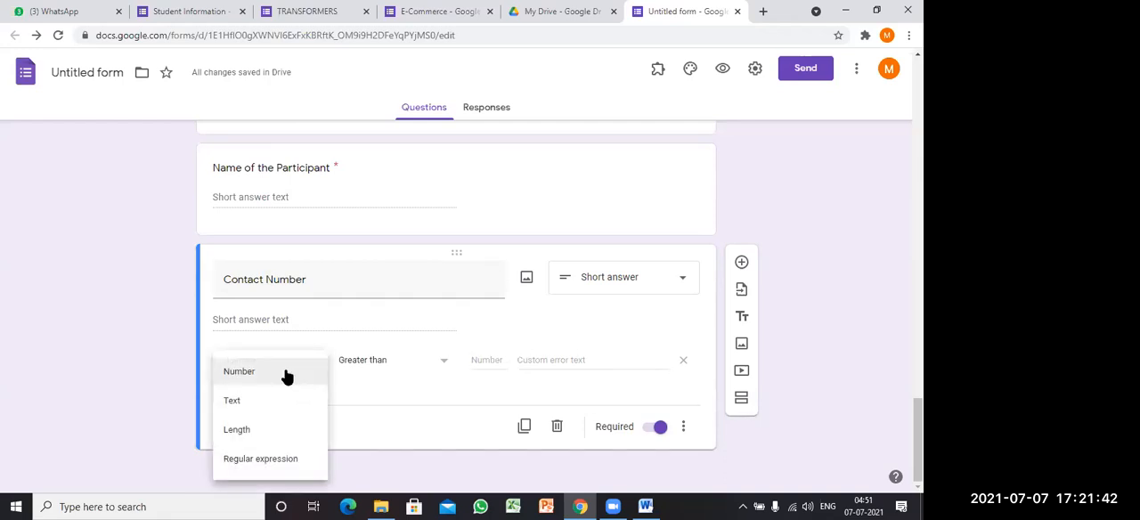
{"action": "left_click", "coordinate": [244, 432]}
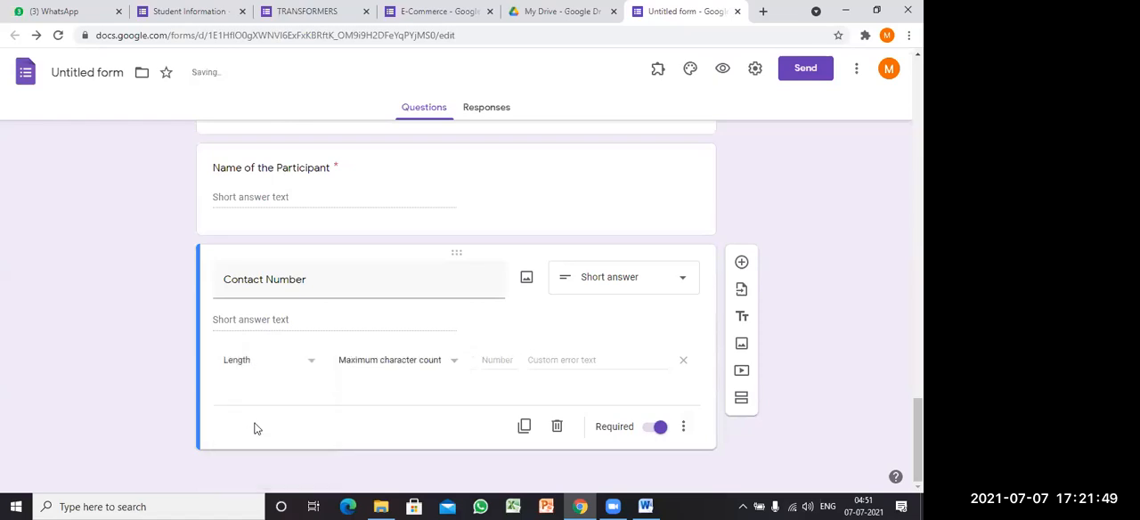
{"action": "left_click", "coordinate": [453, 365]}
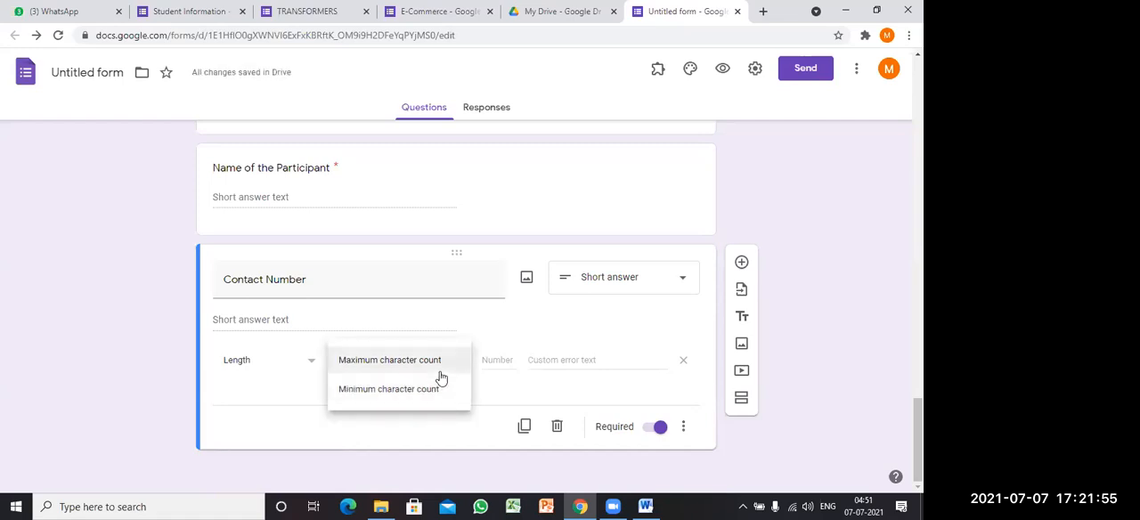
{"action": "left_click", "coordinate": [387, 393]}
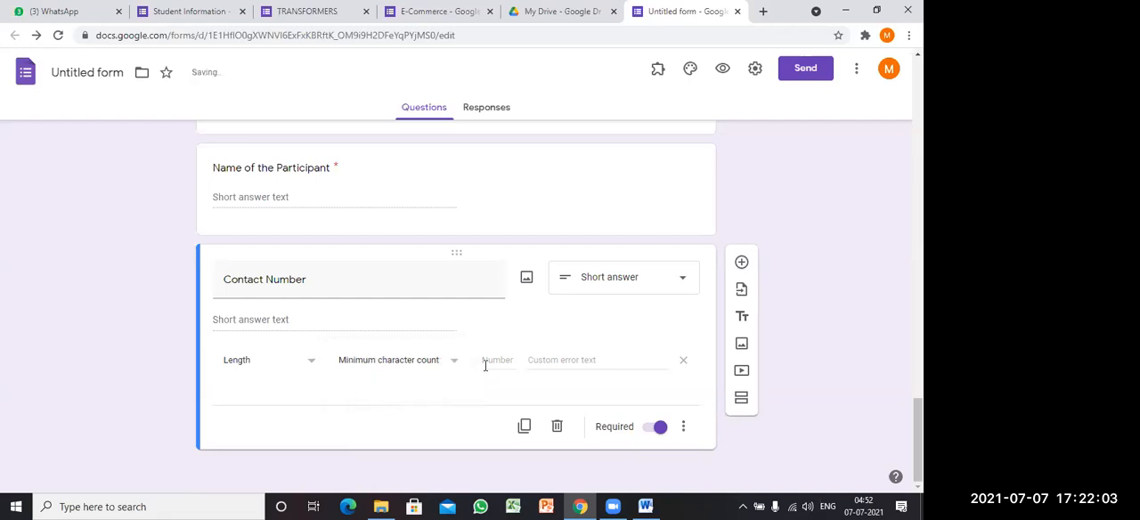
{"action": "left_click", "coordinate": [488, 360]}
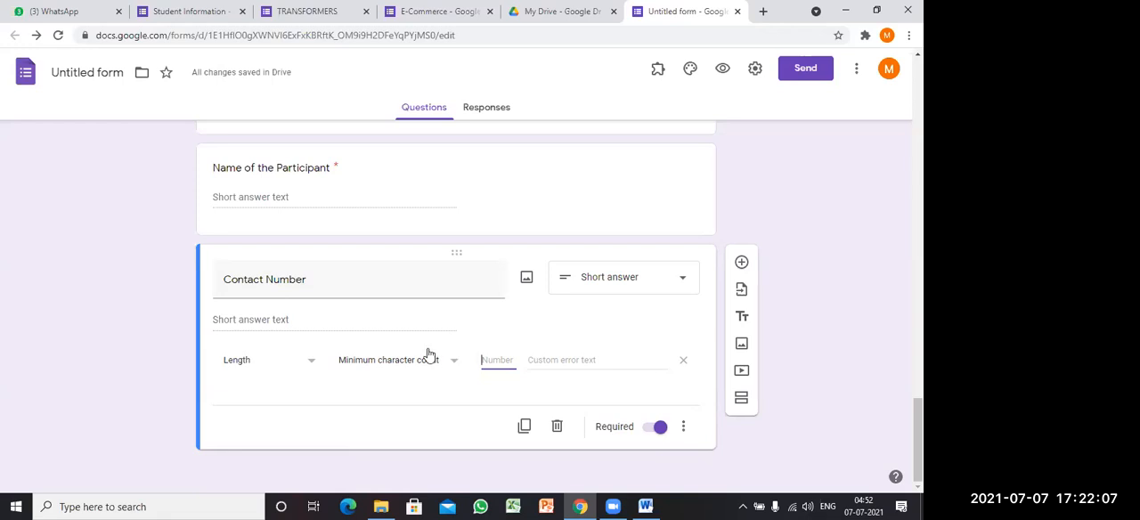
{"action": "type", "text": "10"}
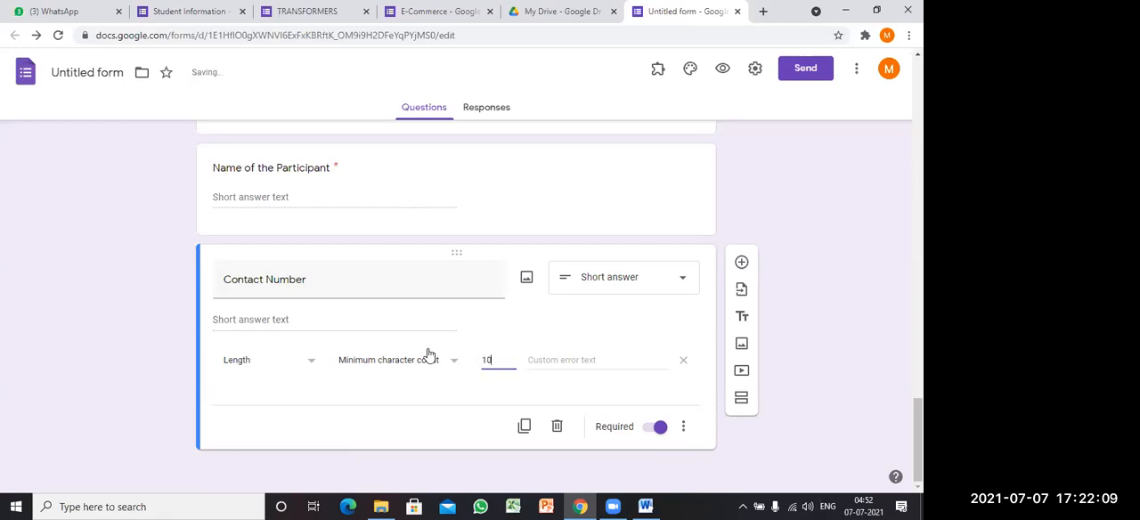
Step: Set the custom error text of the Contact Number validation to "Please check your Phone Number again"
{"action": "left_click", "coordinate": [556, 361]}
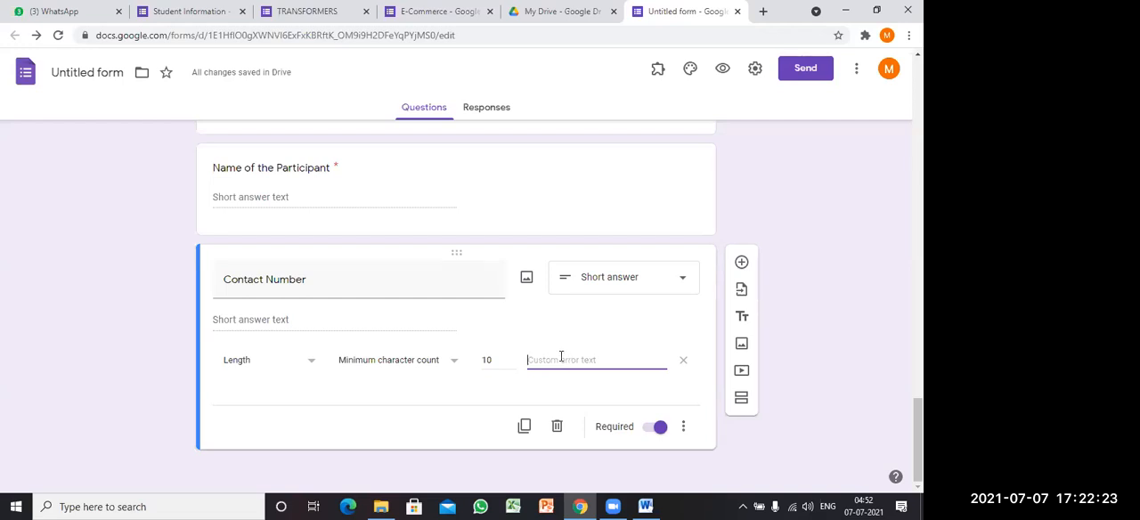
{"action": "type", "text": "P"}
{"action": "type", "text": "lease check yo"}
{"action": "type", "text": "ur Phone Numbe"}
{"action": "type", "text": "r again"}
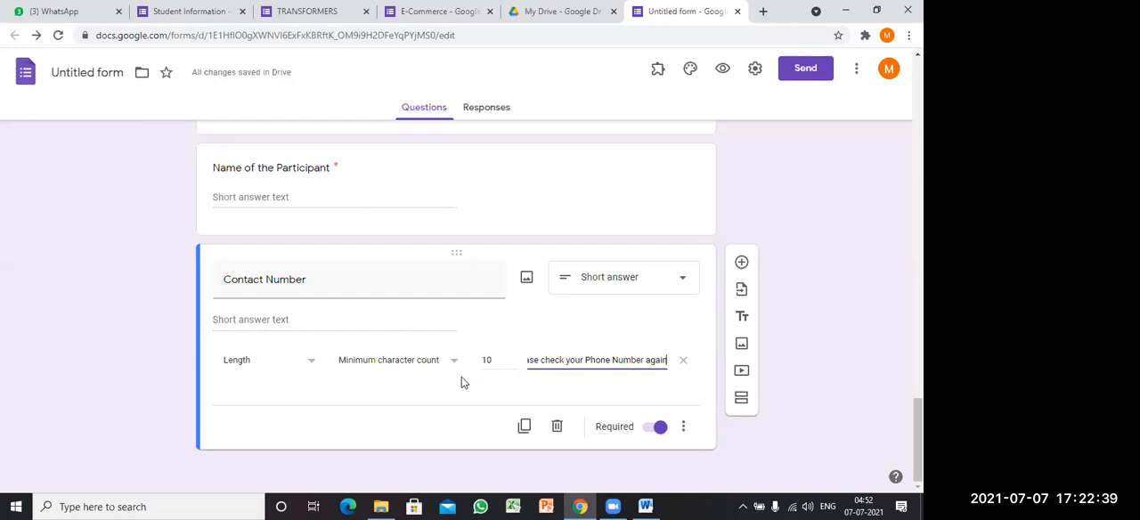
Step: Turn the form into a quiz in the form settings and save the settings
{"action": "scroll", "coordinate": [461, 383], "scroll_direction": "up", "scroll_amount": 3}
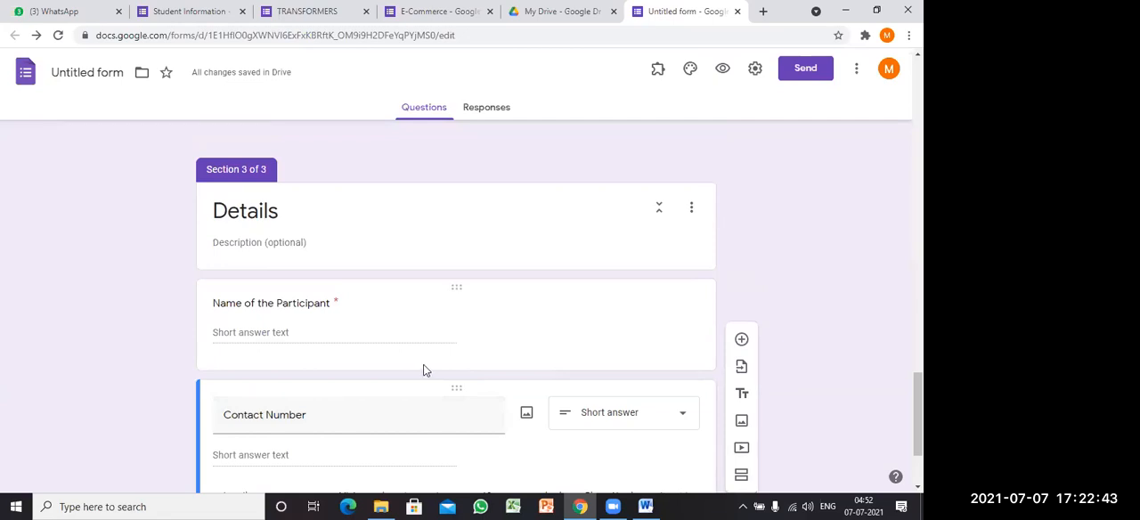
{"action": "scroll", "coordinate": [422, 369], "scroll_direction": "down", "scroll_amount": 2}
{"action": "scroll", "coordinate": [422, 369], "scroll_direction": "up", "scroll_amount": 5}
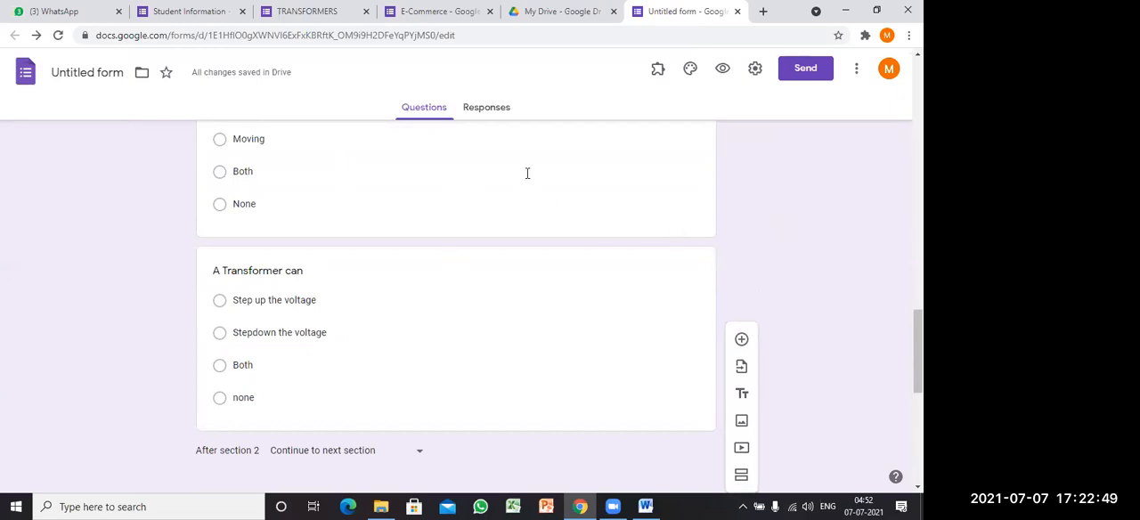
{"action": "left_click", "coordinate": [755, 69]}
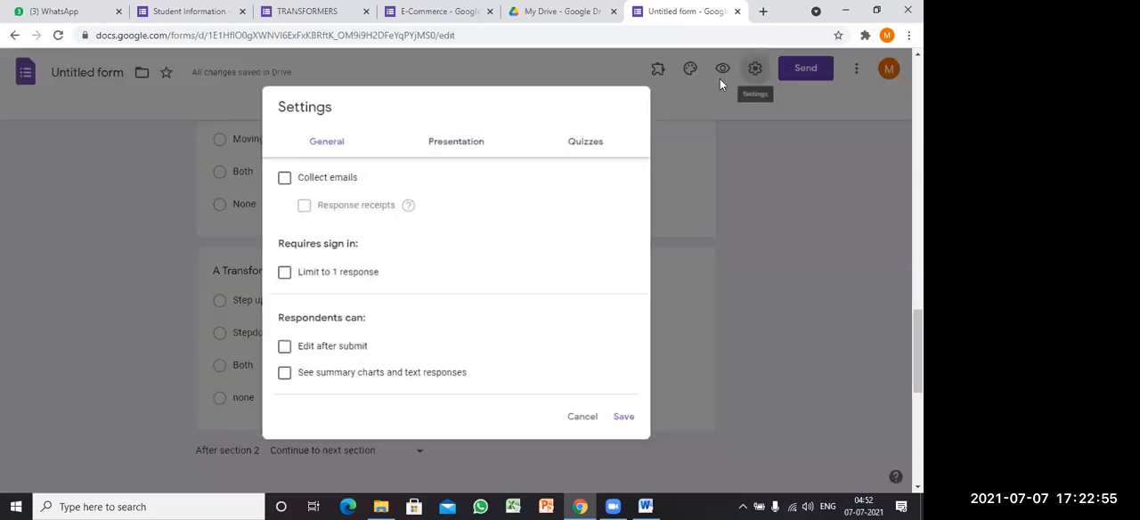
{"action": "left_click", "coordinate": [589, 140]}
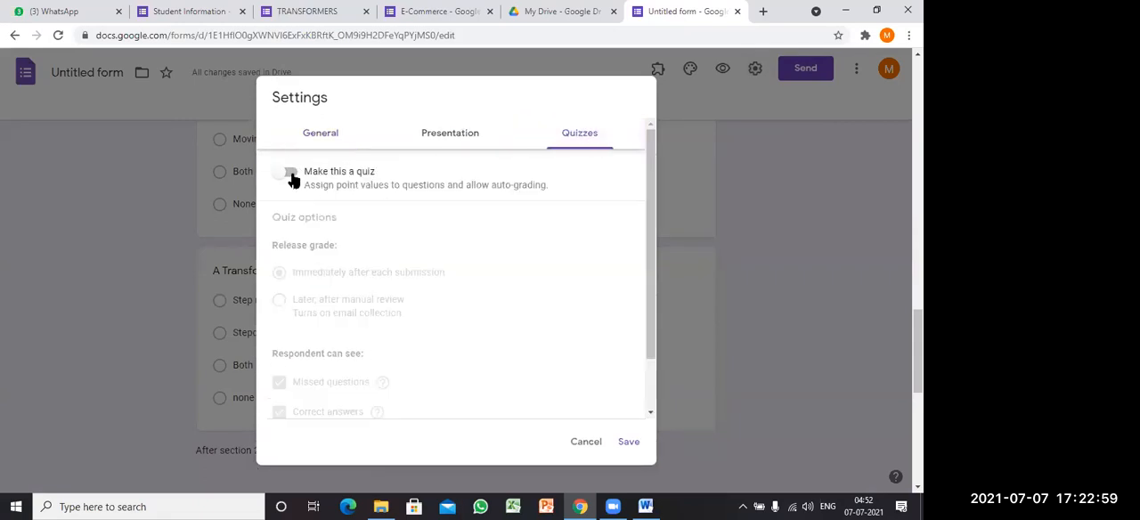
{"action": "left_click", "coordinate": [291, 176]}
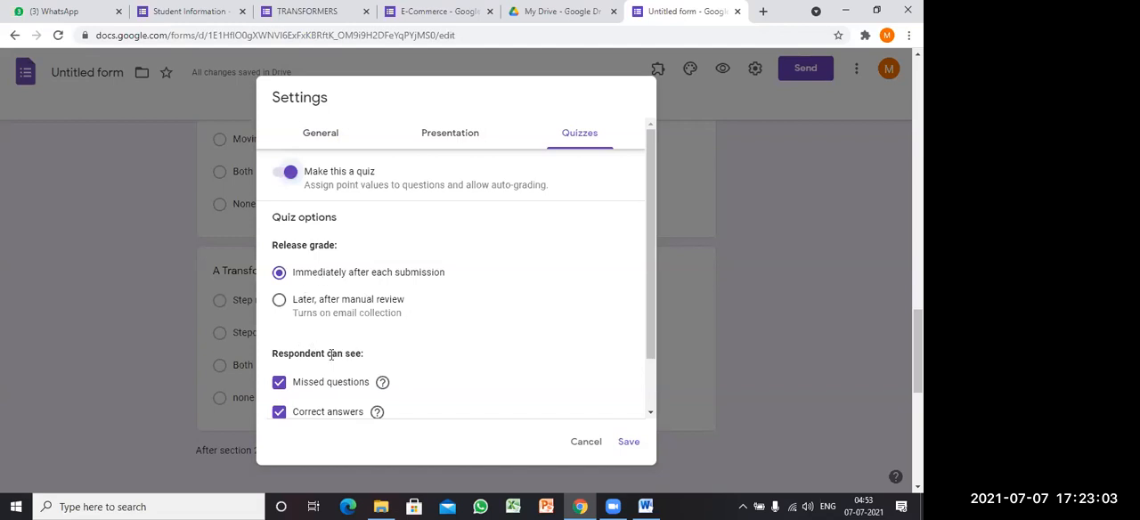
{"action": "scroll", "coordinate": [330, 355], "scroll_direction": "down", "scroll_amount": 1}
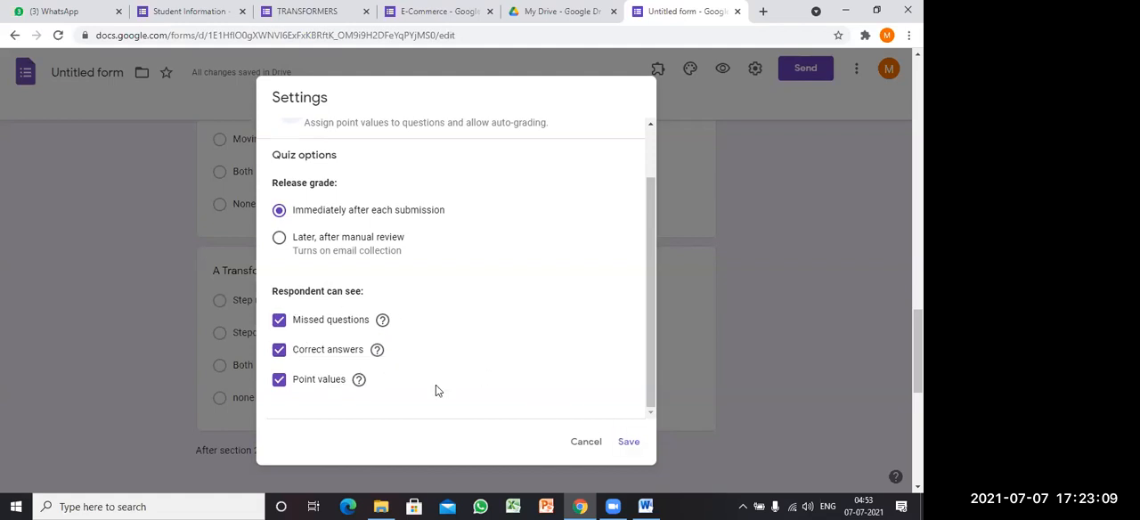
{"action": "left_click", "coordinate": [629, 443]}
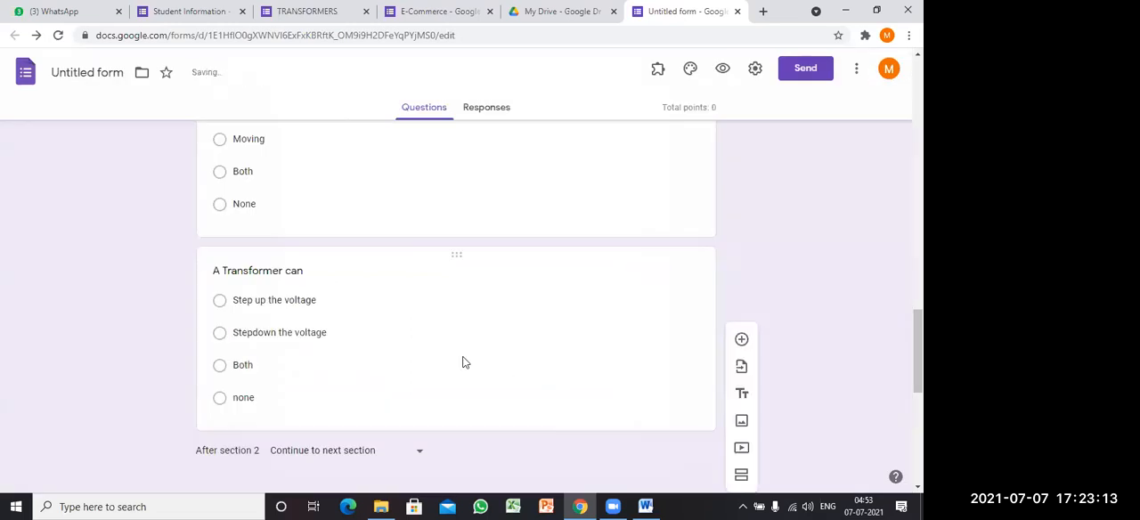
Step: Set the answer key of the "A Transformer is a _______ device." question to "Static", worth 2 points
{"action": "scroll", "coordinate": [465, 363], "scroll_direction": "up", "scroll_amount": 4}
{"action": "scroll", "coordinate": [465, 363], "scroll_direction": "down", "scroll_amount": 2}
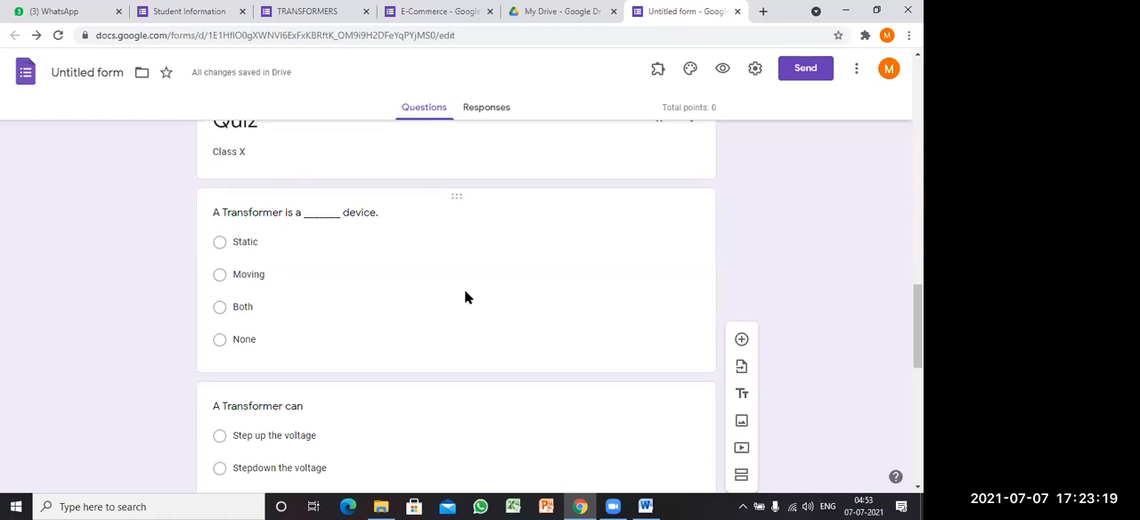
{"action": "scroll", "coordinate": [491, 288], "scroll_direction": "up", "scroll_amount": 1}
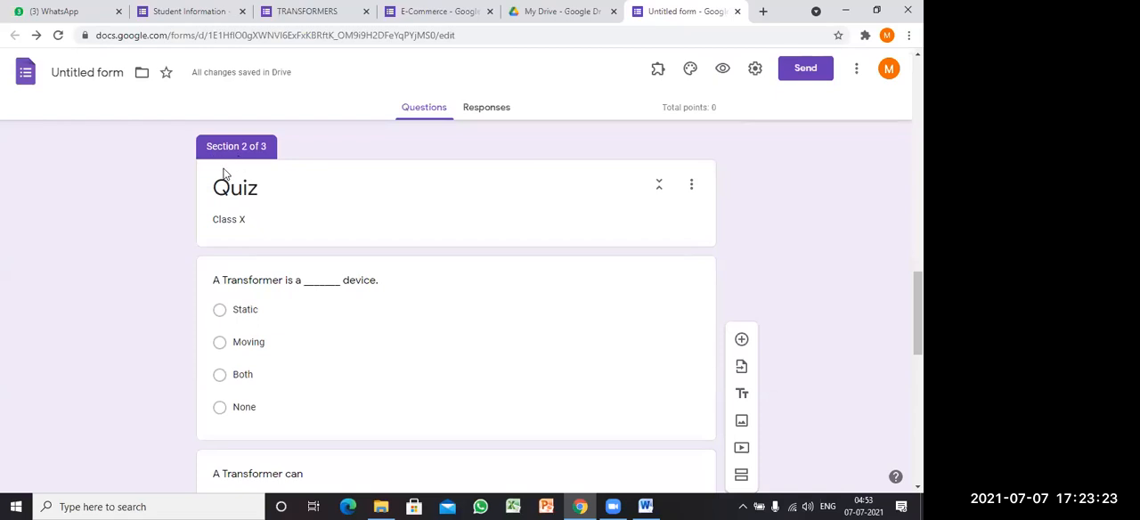
{"action": "scroll", "coordinate": [254, 184], "scroll_direction": "down", "scroll_amount": 1}
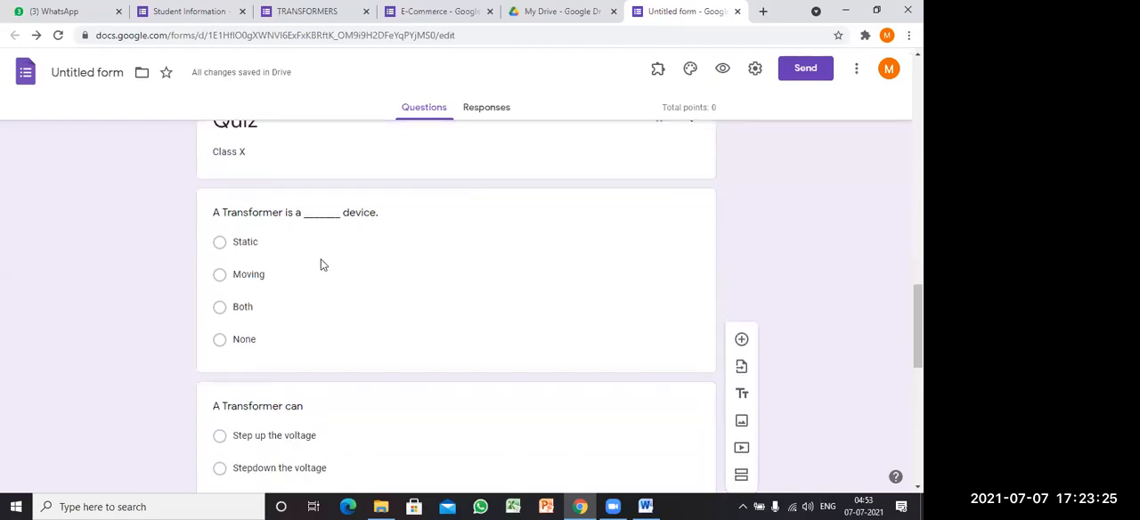
{"action": "scroll", "coordinate": [249, 191], "scroll_direction": "up", "scroll_amount": 1}
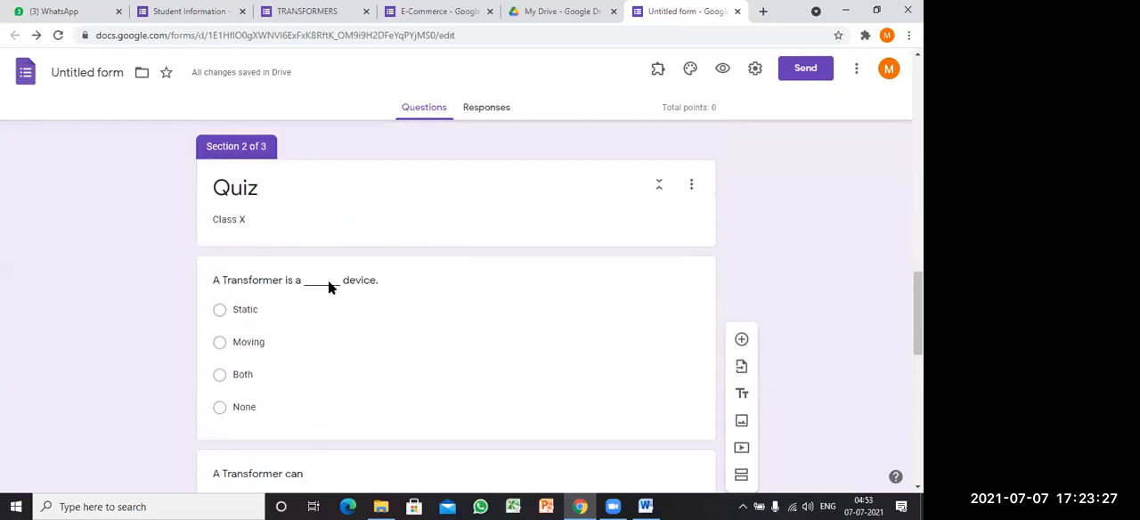
{"action": "scroll", "coordinate": [328, 280], "scroll_direction": "down", "scroll_amount": 1}
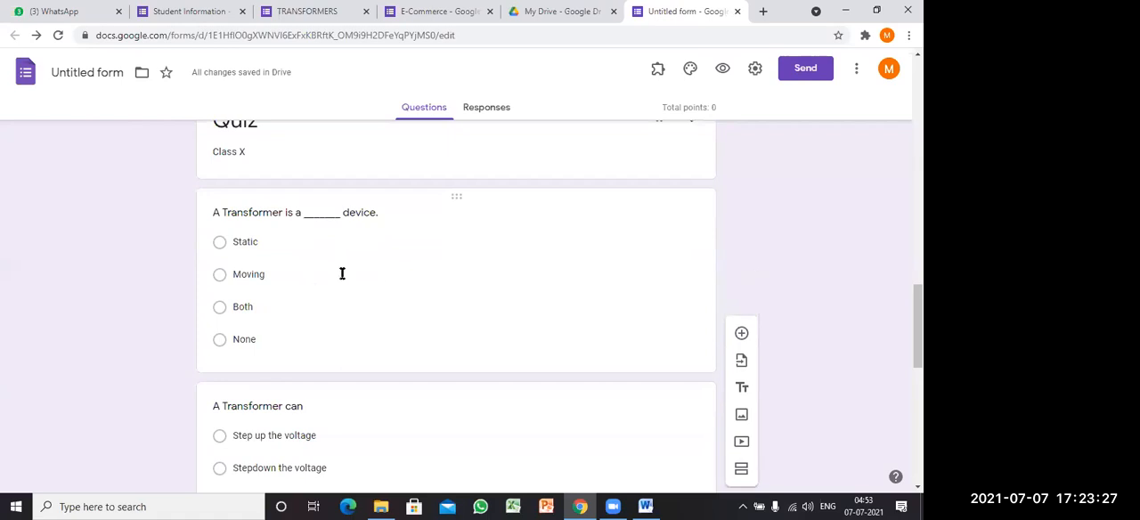
{"action": "left_click", "coordinate": [471, 282]}
{"action": "scroll", "coordinate": [471, 285], "scroll_direction": "down", "scroll_amount": 2}
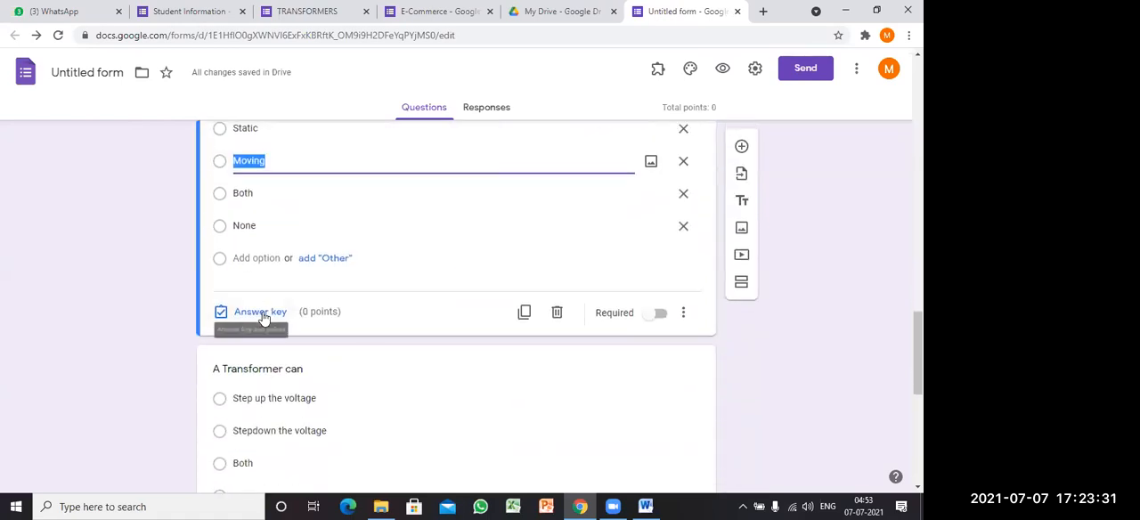
{"action": "left_click", "coordinate": [260, 313]}
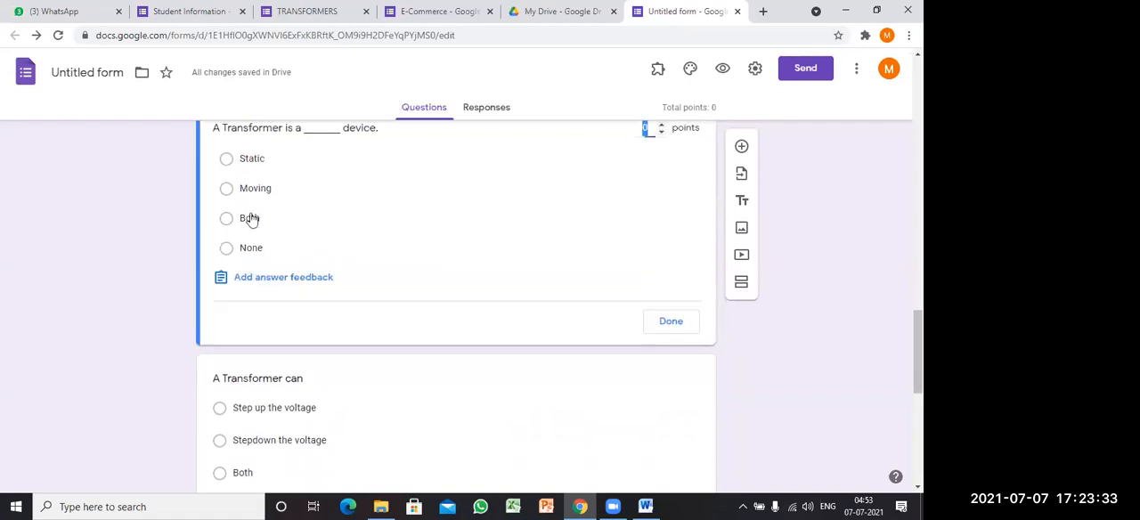
{"action": "left_click", "coordinate": [227, 159]}
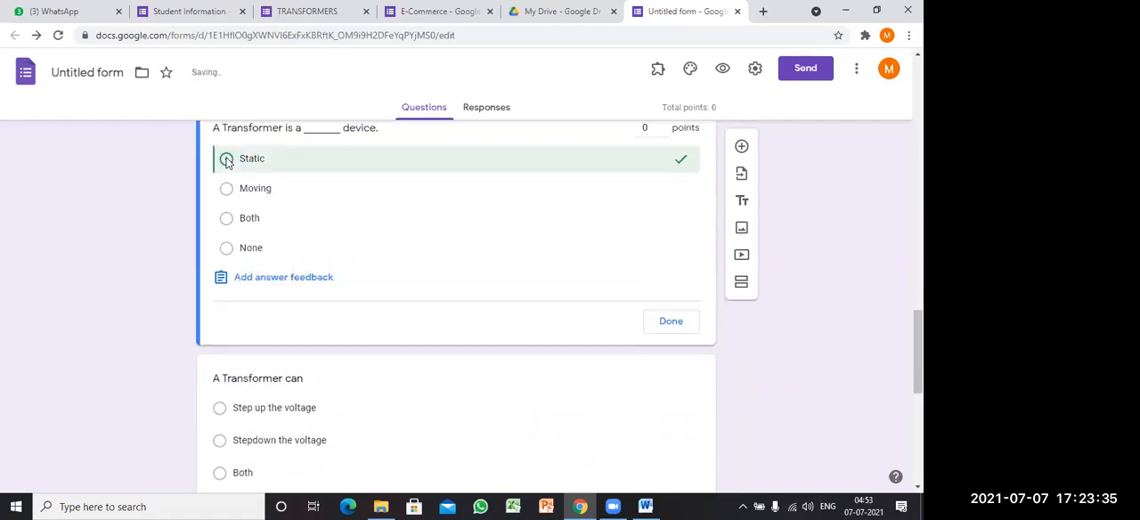
{"action": "scroll", "coordinate": [606, 190], "scroll_direction": "up", "scroll_amount": 1}
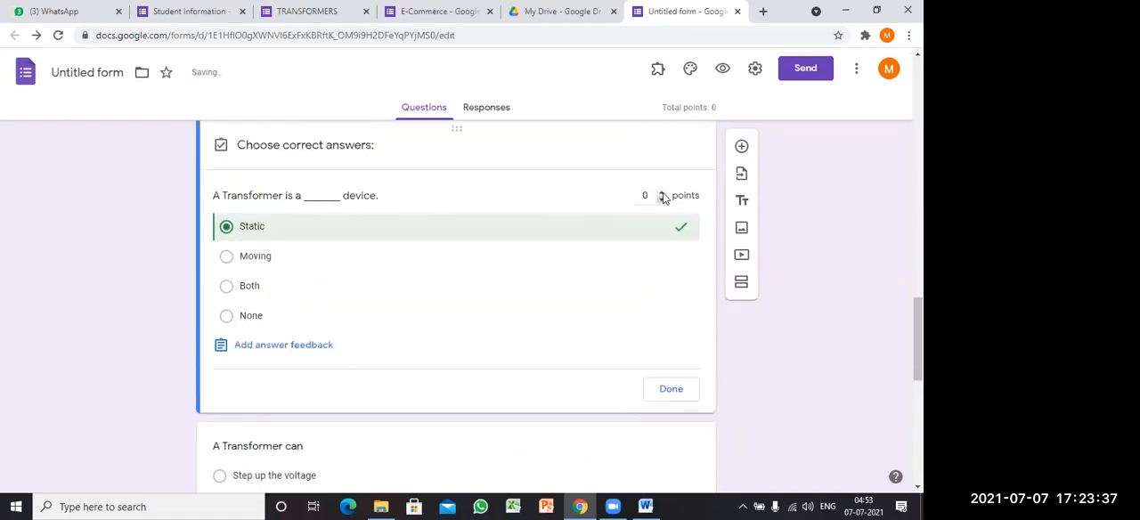
{"action": "double_click", "coordinate": [661, 192]}
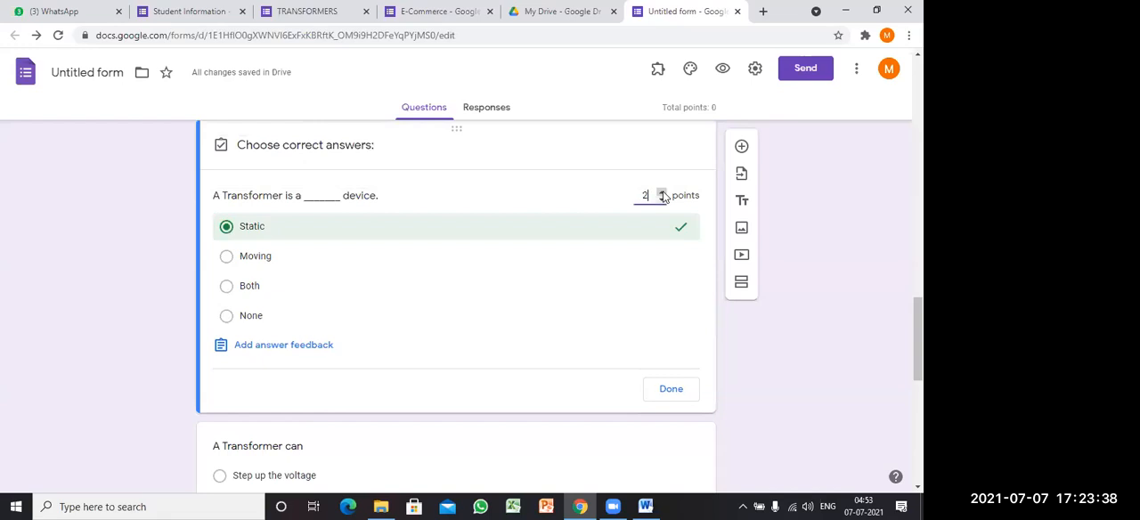
{"action": "left_click", "coordinate": [671, 392]}
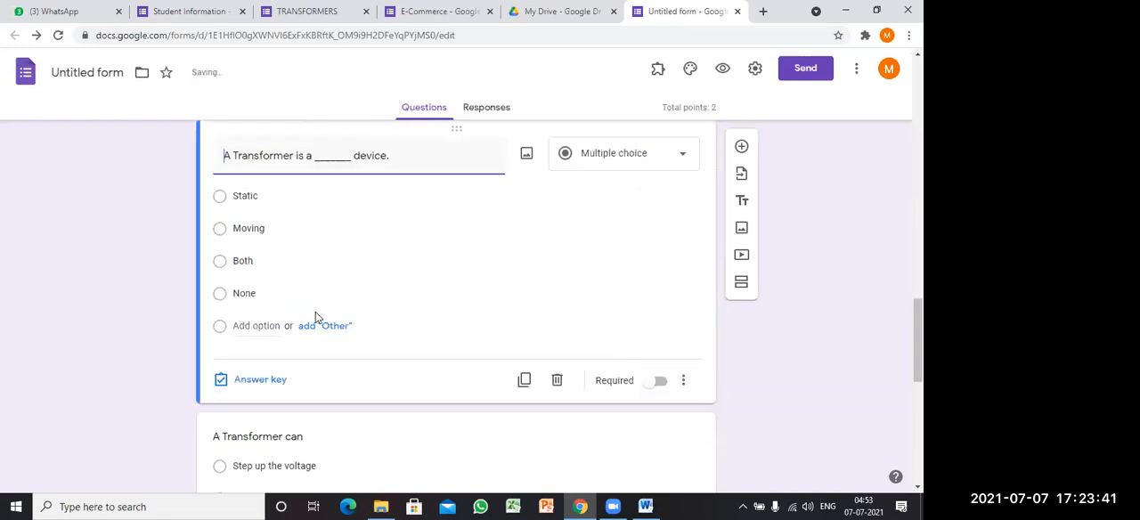
Step: Mark "Both" as the correct answer to the "A Transformer can" question and assign it 2 points
{"action": "scroll", "coordinate": [399, 297], "scroll_direction": "down", "scroll_amount": 2}
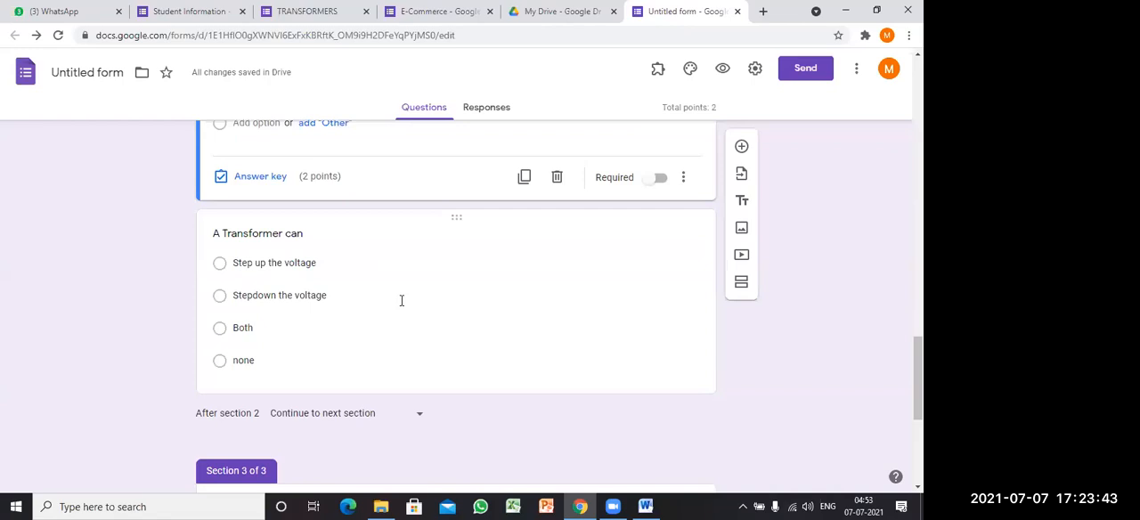
{"action": "left_click", "coordinate": [405, 300]}
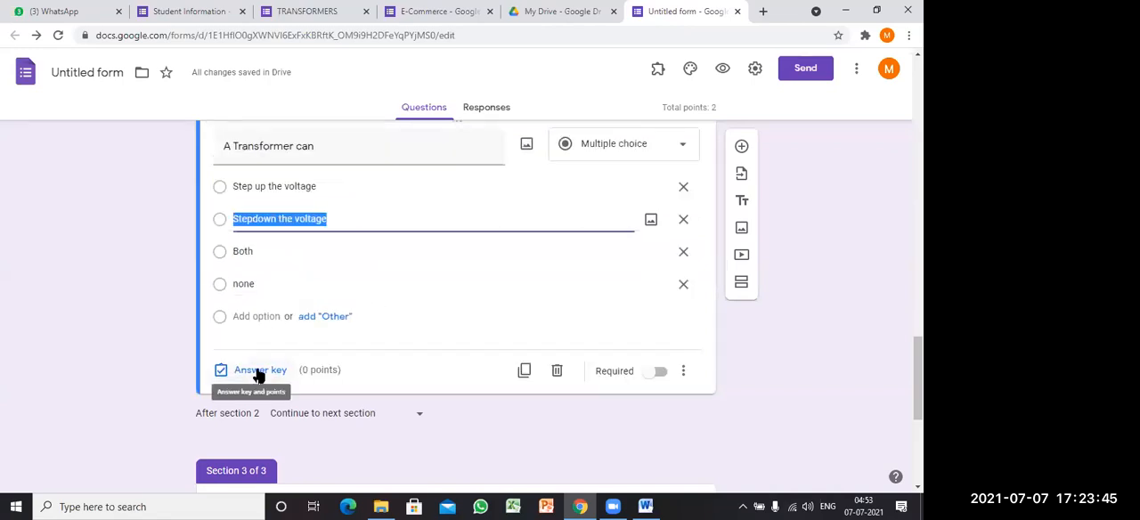
{"action": "left_click", "coordinate": [258, 370]}
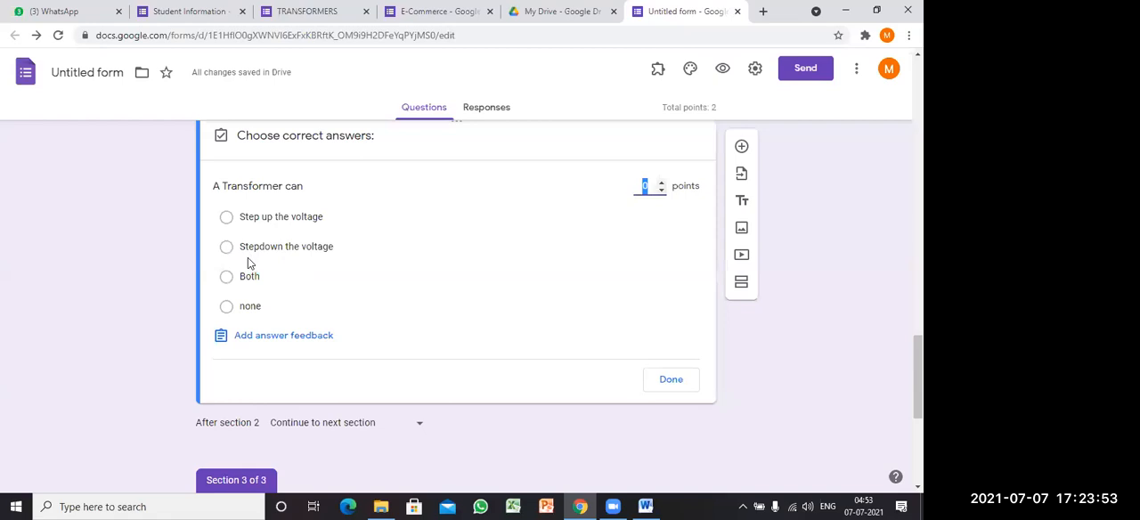
{"action": "left_click", "coordinate": [227, 278]}
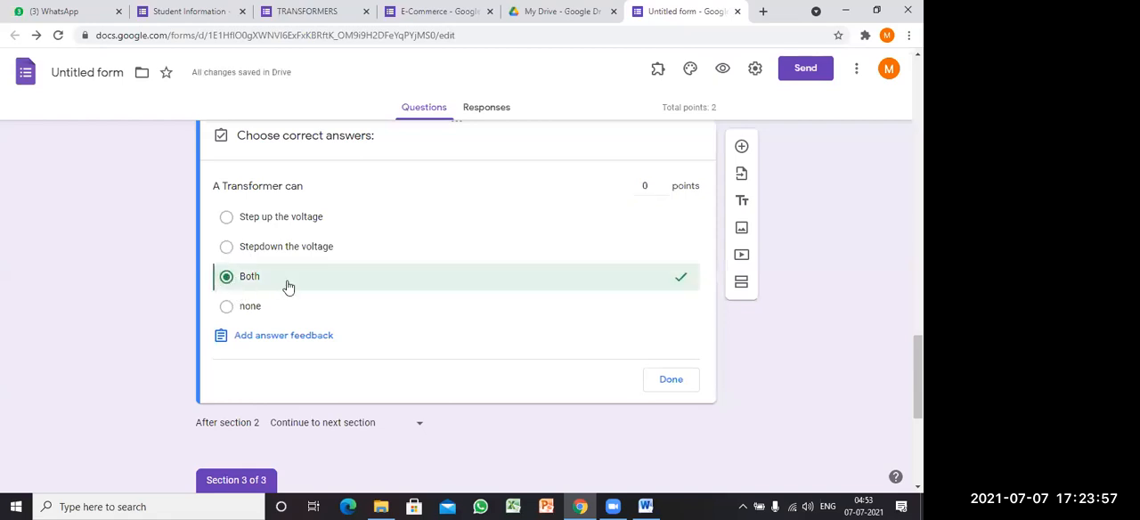
{"action": "left_click", "coordinate": [662, 184]}
{"action": "left_click", "coordinate": [662, 184]}
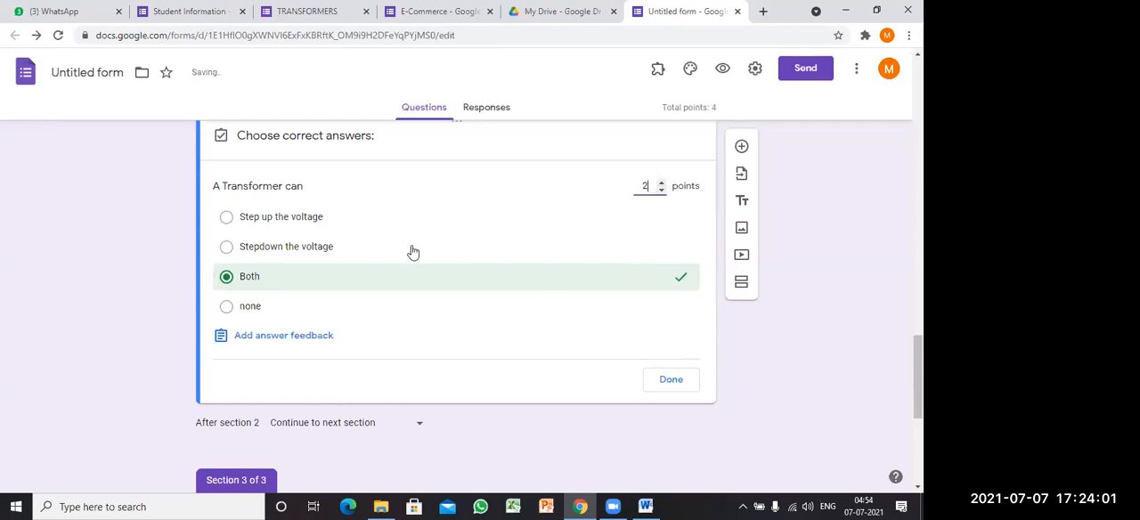
{"action": "left_click", "coordinate": [666, 381]}
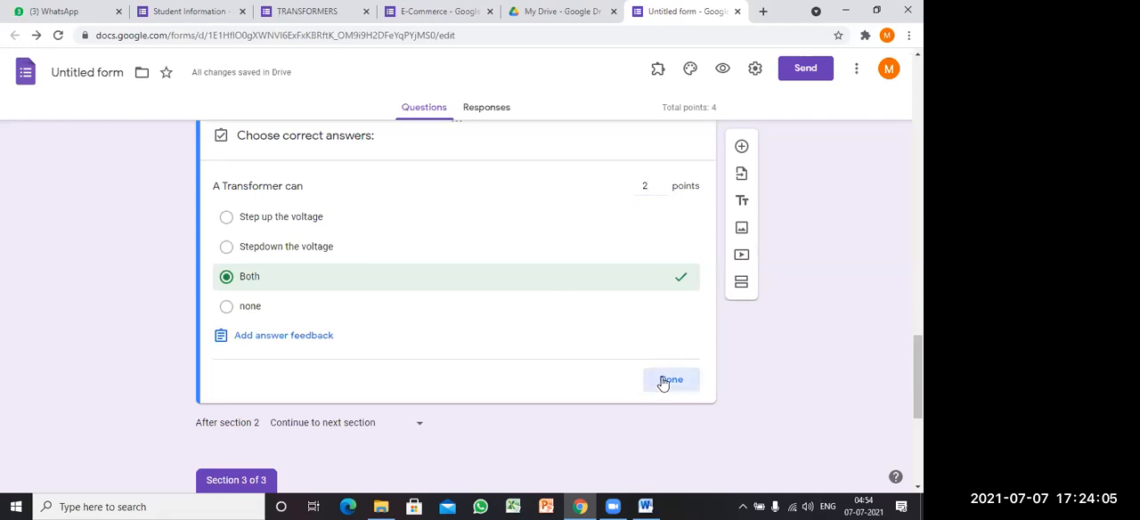
{"action": "scroll", "coordinate": [534, 299], "scroll_direction": "down", "scroll_amount": 4}
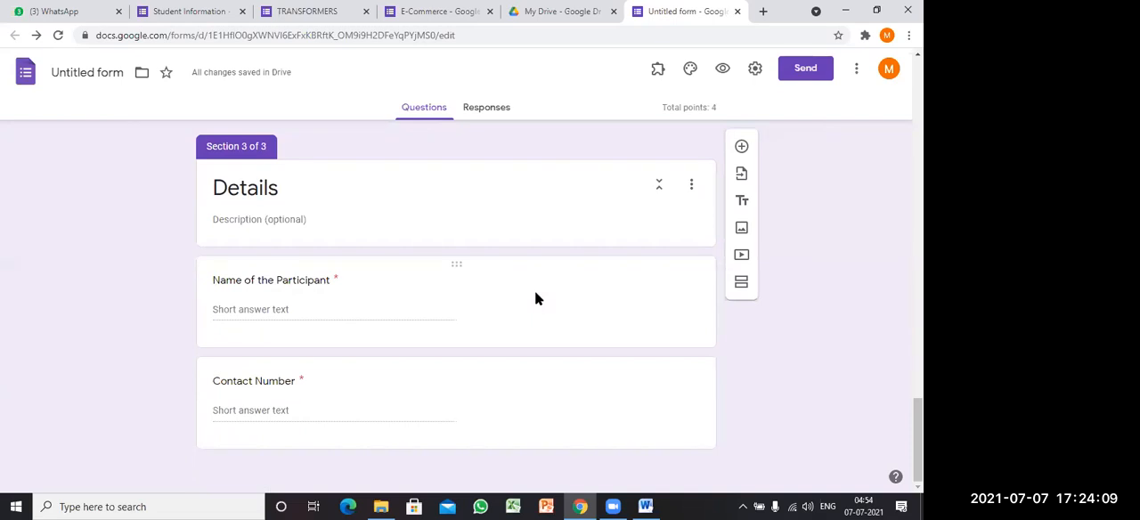
Step: Link the form's responses to a new spreadsheet named "Training(Responses)" and return to the form
{"action": "scroll", "coordinate": [535, 298], "scroll_direction": "up", "scroll_amount": 8}
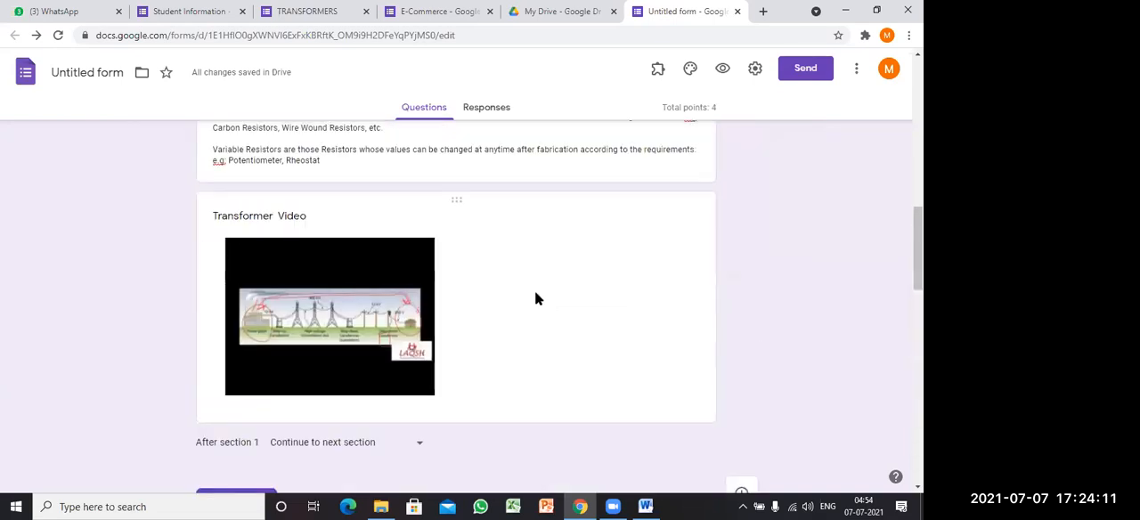
{"action": "scroll", "coordinate": [535, 298], "scroll_direction": "up", "scroll_amount": 10}
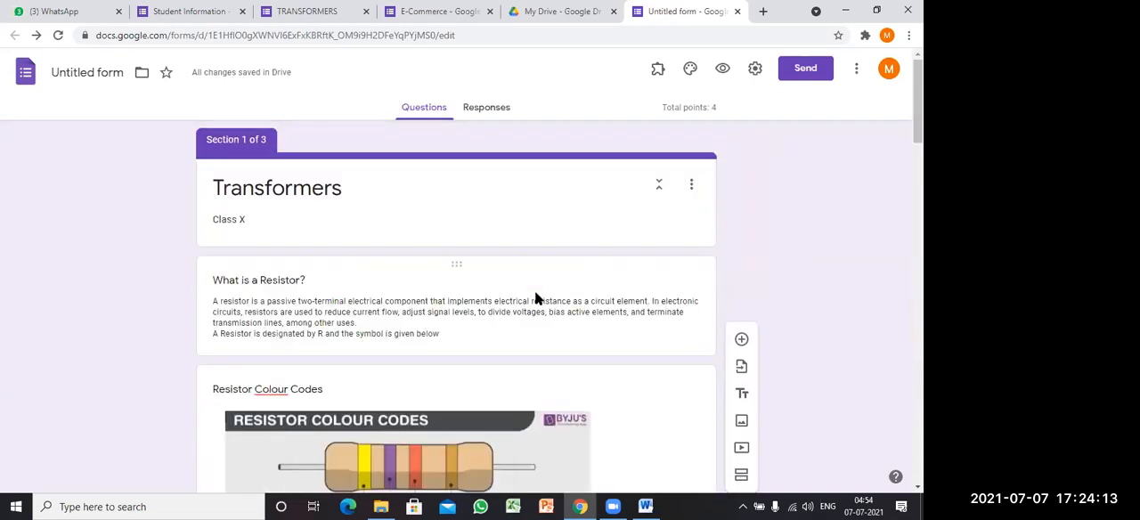
{"action": "left_click", "coordinate": [494, 111]}
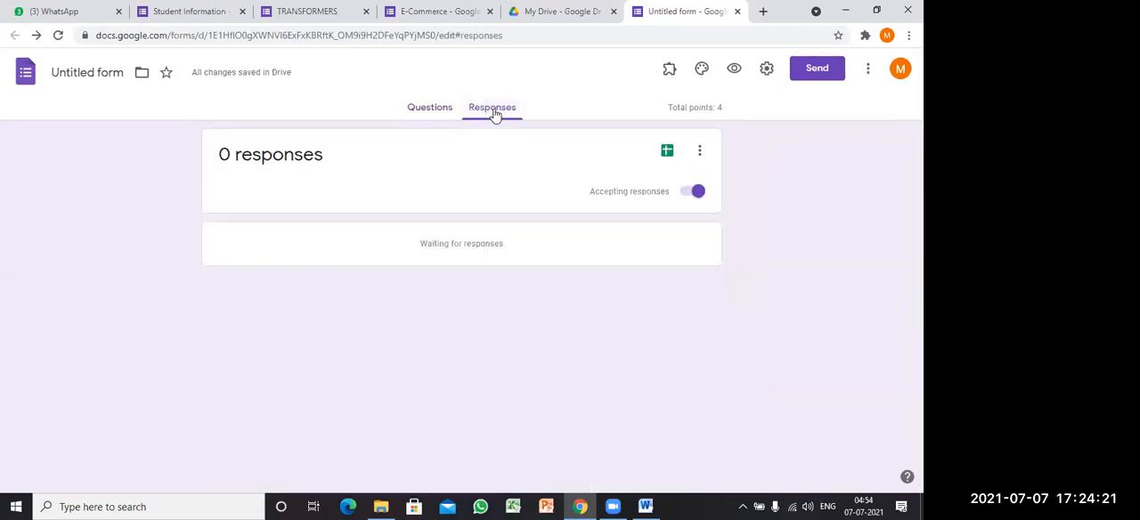
{"action": "left_click", "coordinate": [668, 153]}
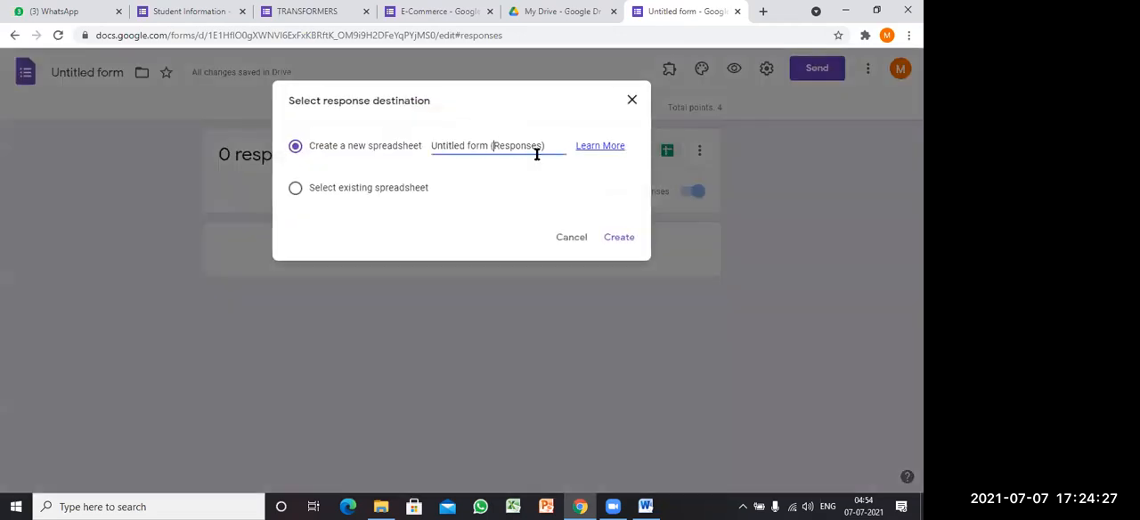
{"action": "left_click", "coordinate": [551, 146]}
{"action": "left_click_drag", "start_coordinate": [493, 146], "coordinate": [424, 145]}
{"action": "left_click", "coordinate": [457, 147]}
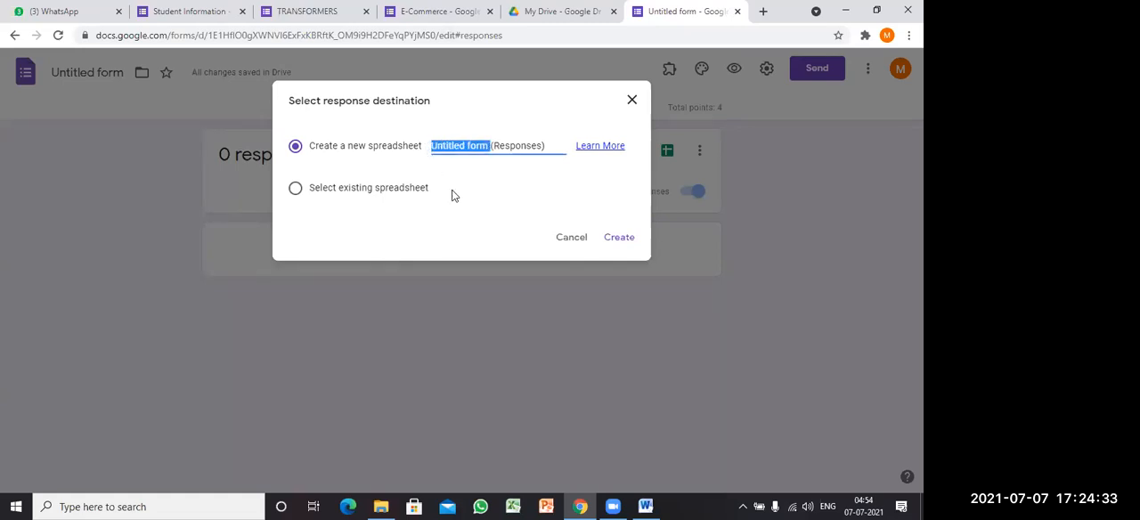
{"action": "type", "text": "Trainn"}
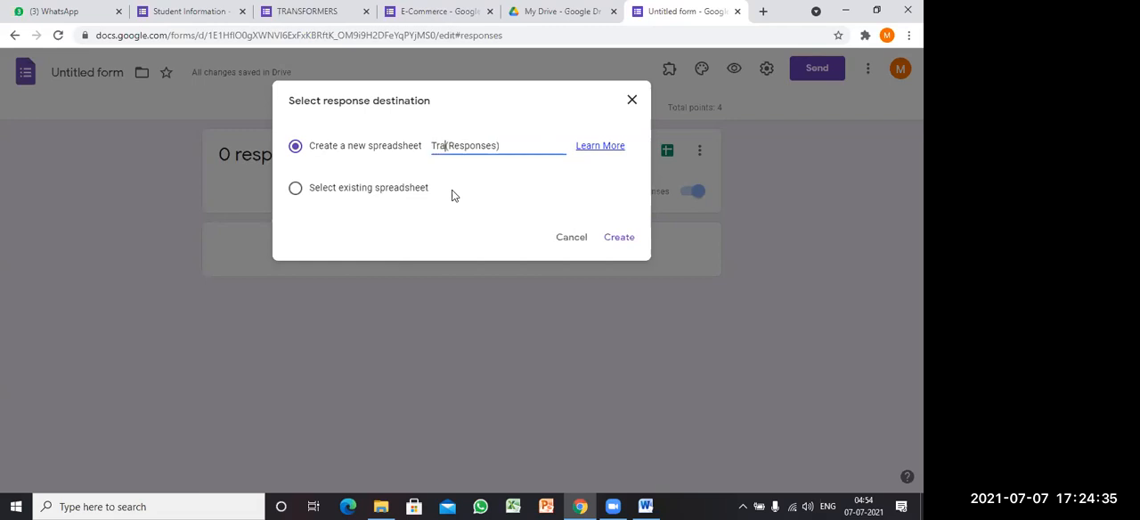
{"action": "type", "text": "ing"}
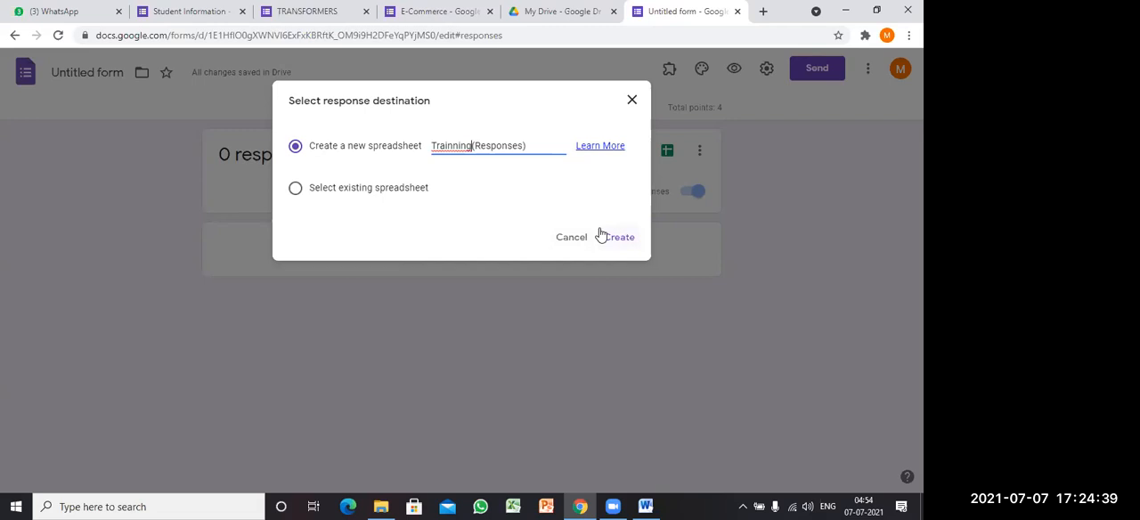
{"action": "right_click", "coordinate": [457, 146]}
{"action": "left_click", "coordinate": [489, 158]}
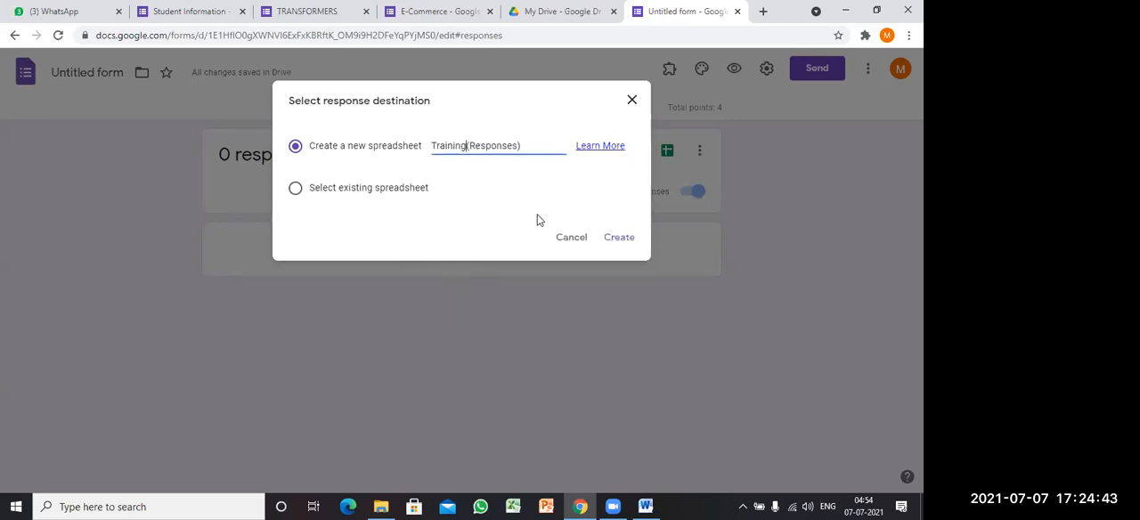
{"action": "left_click", "coordinate": [620, 238]}
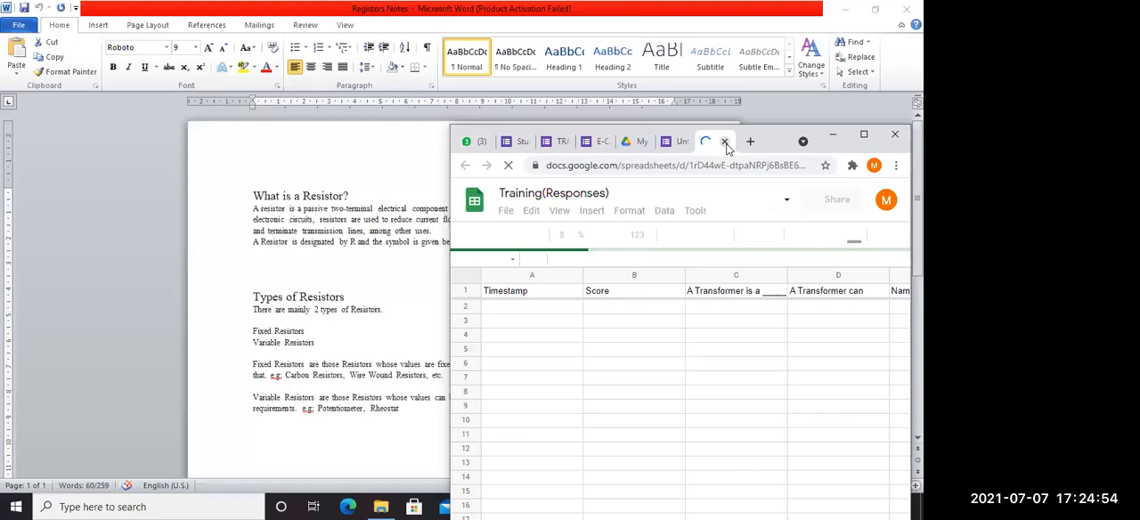
{"action": "left_click", "coordinate": [726, 142]}
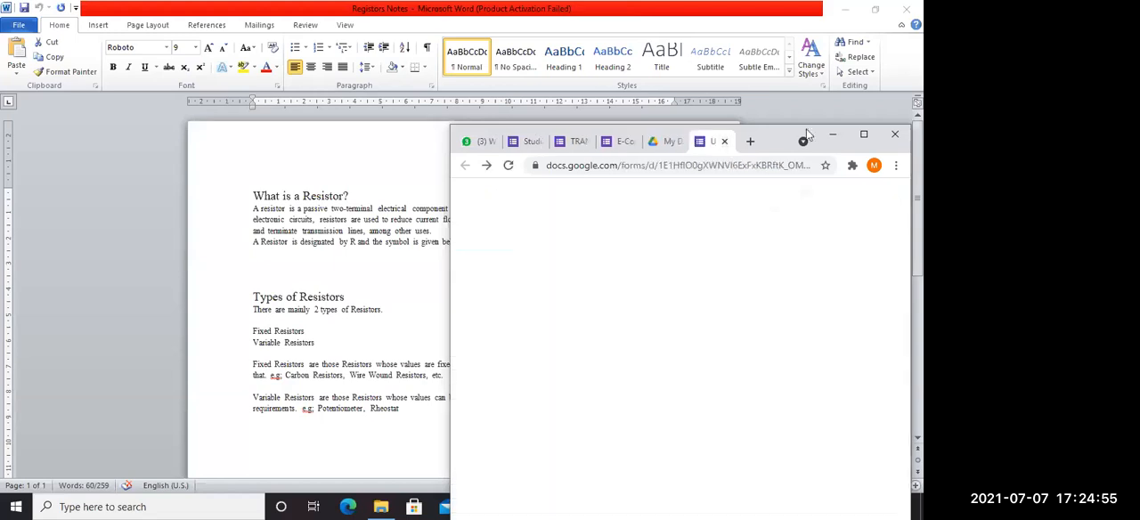
{"action": "left_click", "coordinate": [864, 135]}
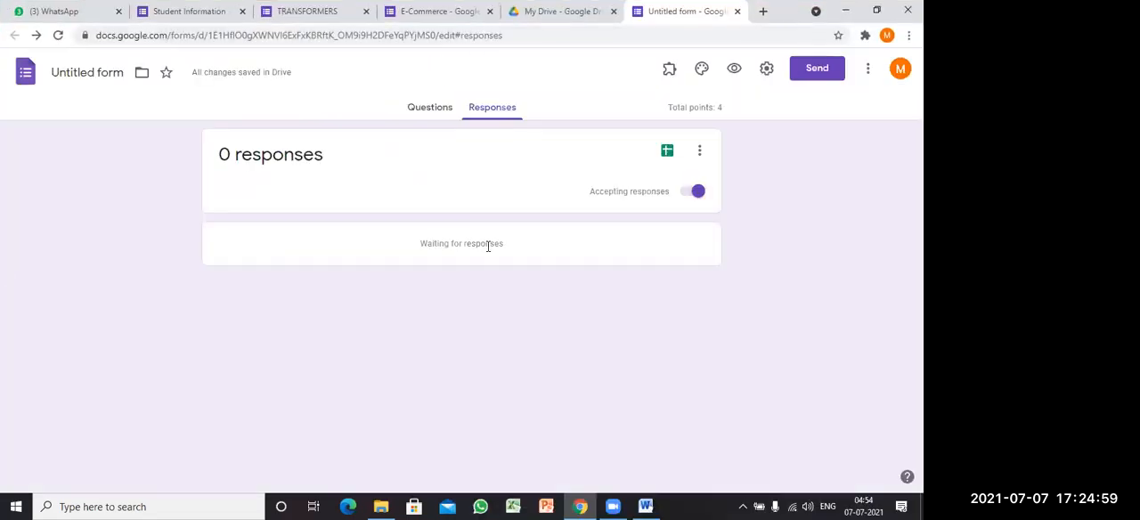
Step: Copy the form's shortened share link and close the Send form dialog
{"action": "left_click", "coordinate": [441, 112]}
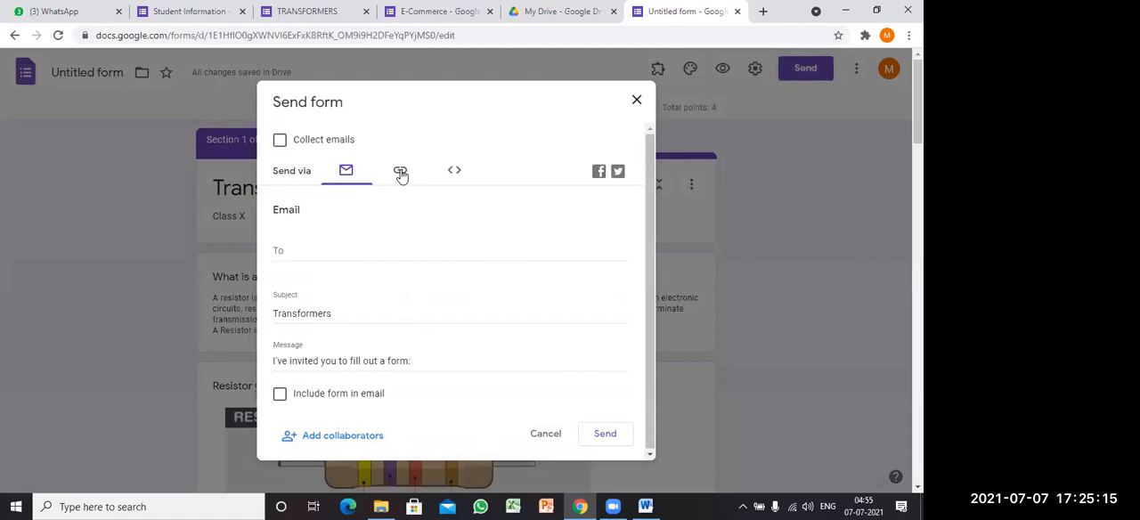
{"action": "left_click", "coordinate": [391, 181]}
{"action": "left_click", "coordinate": [280, 259]}
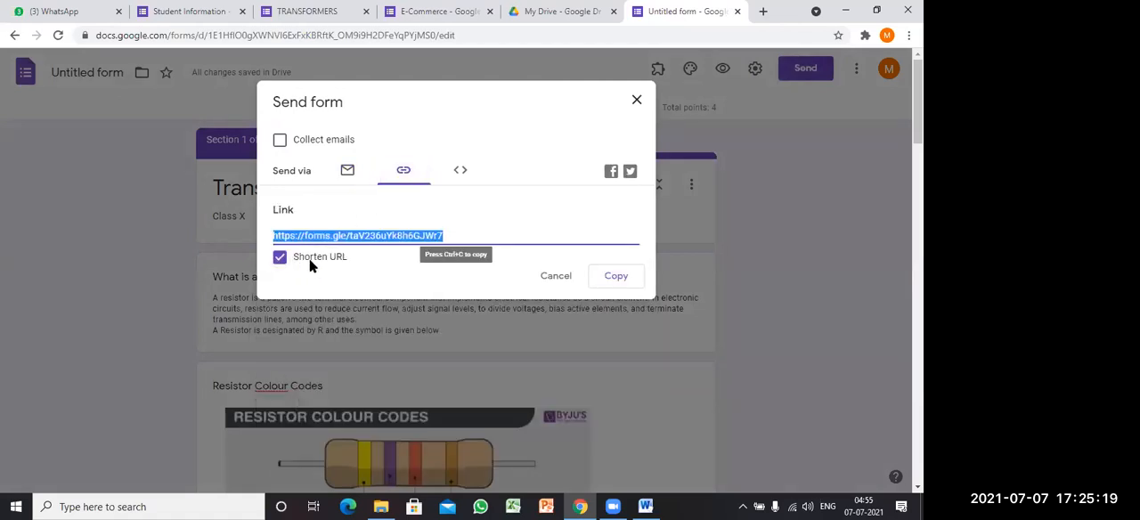
{"action": "left_click", "coordinate": [617, 285]}
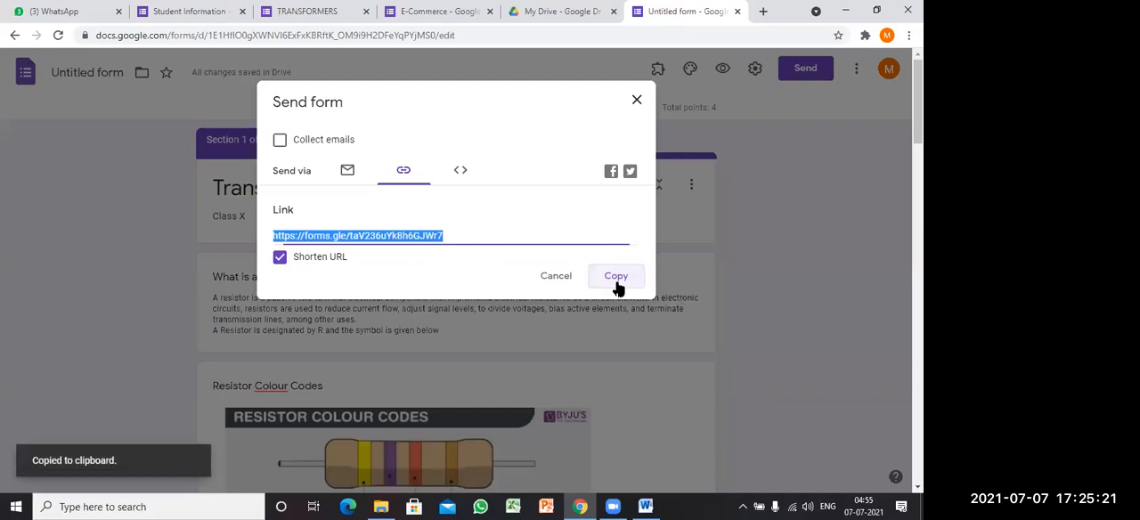
{"action": "left_click", "coordinate": [637, 101]}
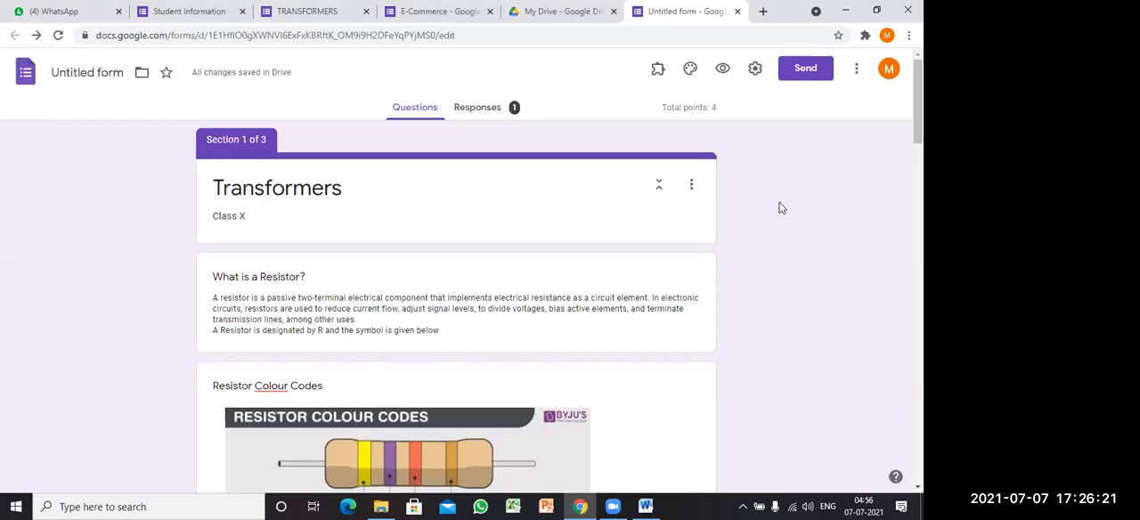
Step: Limit the form to 1 response per respondent and save the settings
{"action": "left_click", "coordinate": [755, 70]}
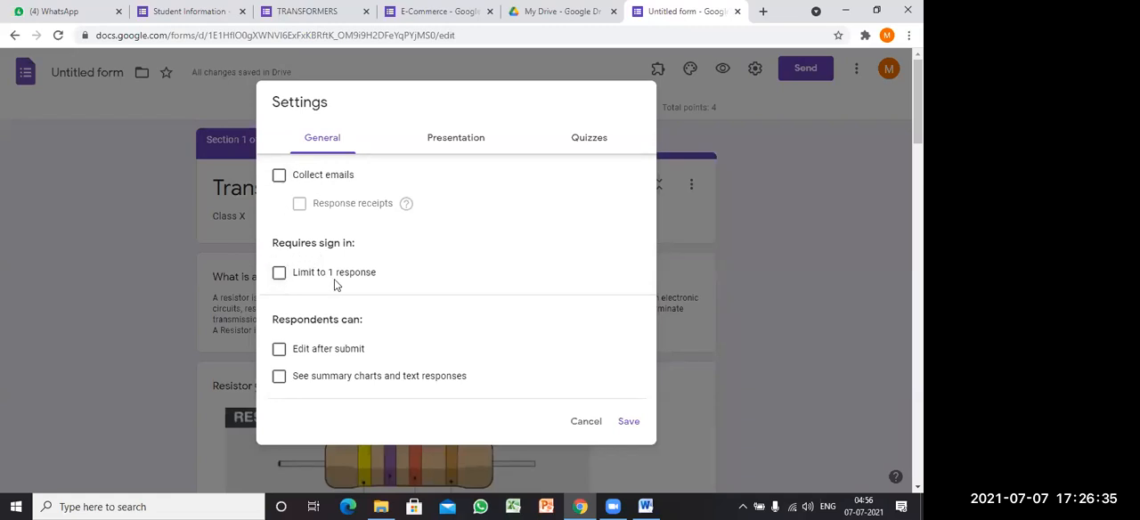
{"action": "left_click", "coordinate": [279, 274]}
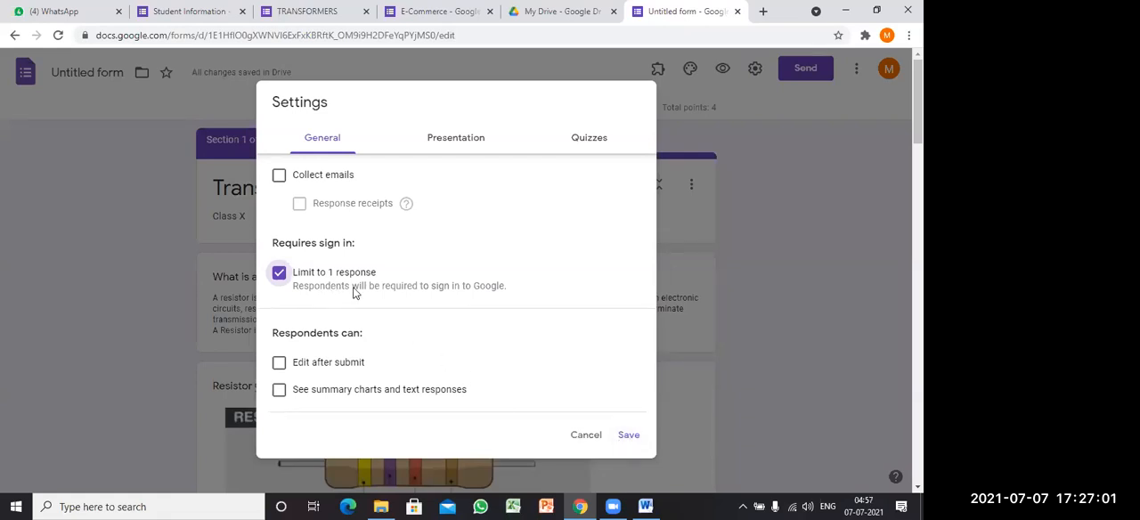
{"action": "left_click", "coordinate": [629, 435]}
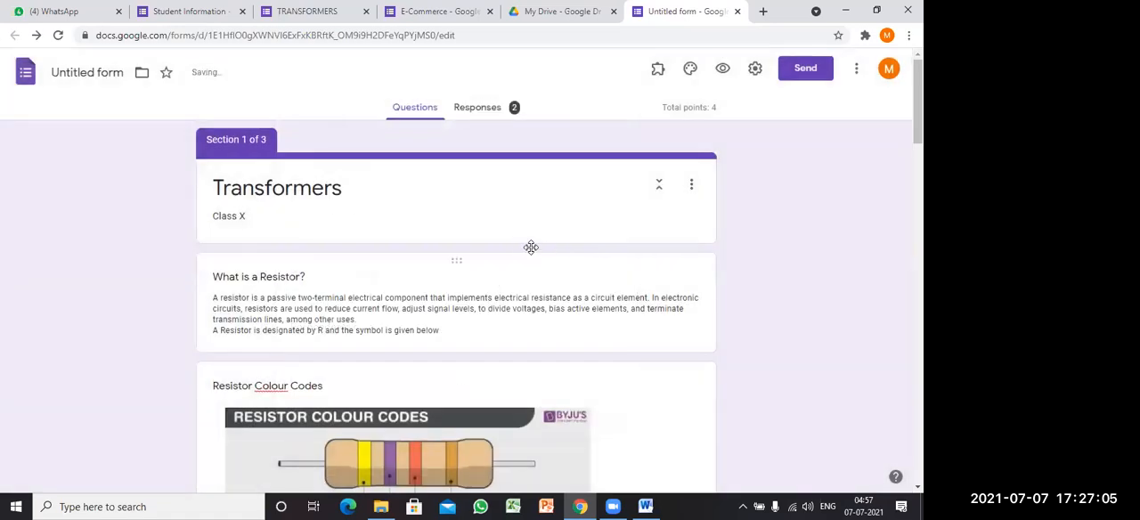
Step: Look over the form's sections and examine the response summary with its points distribution and quiz question charts
{"action": "scroll", "coordinate": [540, 283], "scroll_direction": "down", "scroll_amount": 15}
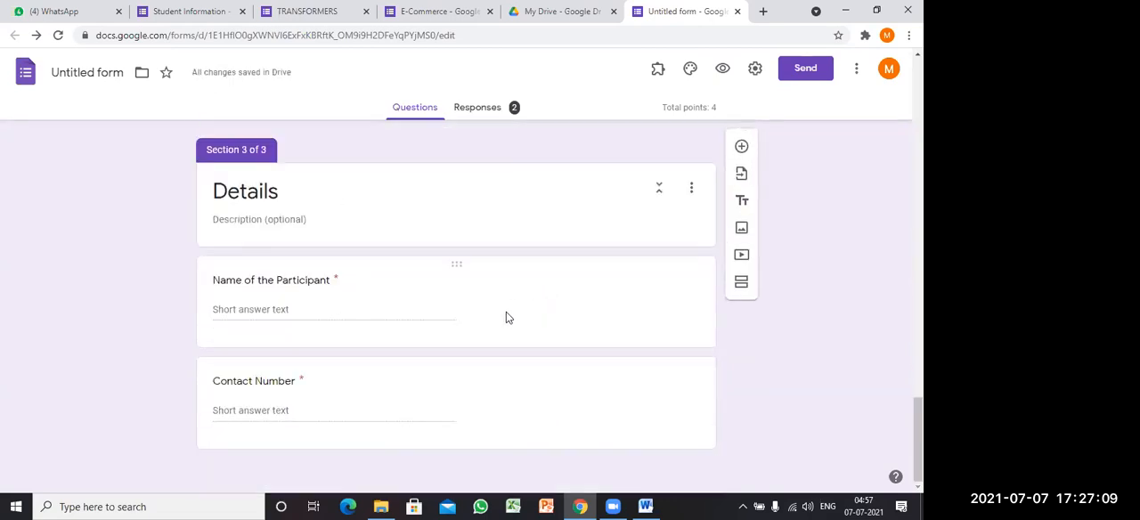
{"action": "scroll", "coordinate": [508, 316], "scroll_direction": "up", "scroll_amount": 10}
{"action": "scroll", "coordinate": [526, 316], "scroll_direction": "up", "scroll_amount": 10}
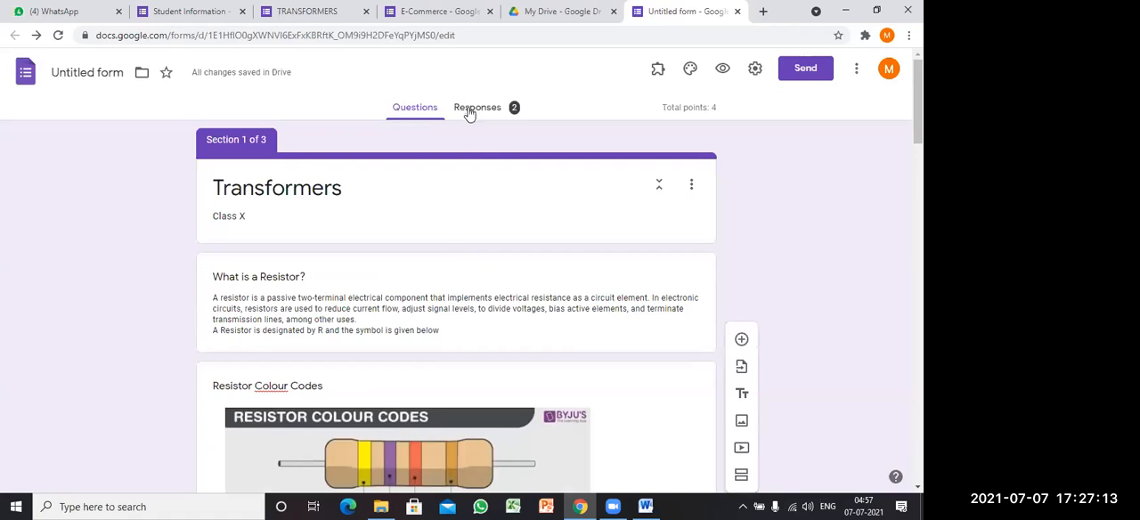
{"action": "left_click", "coordinate": [478, 112]}
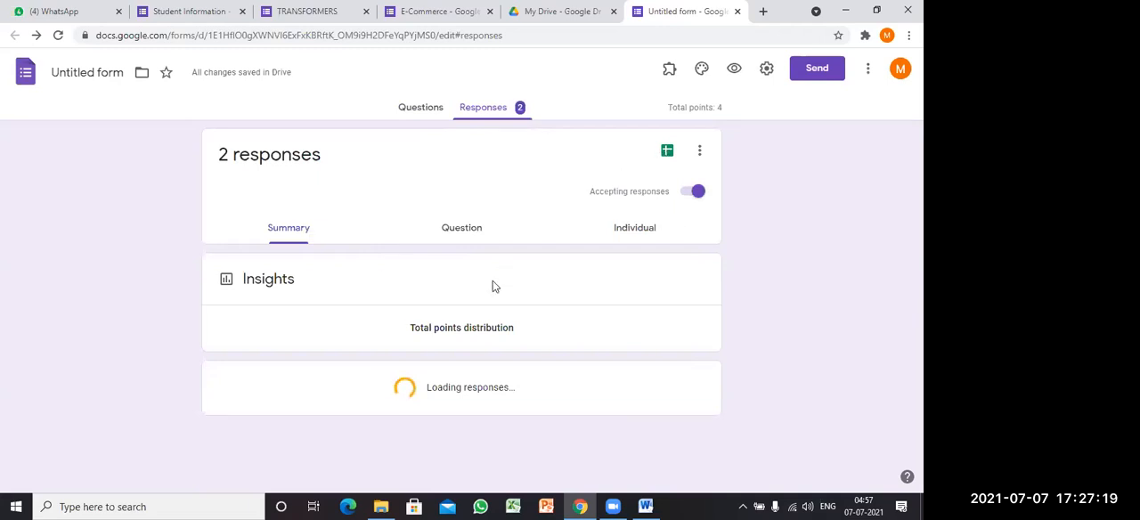
{"action": "scroll", "coordinate": [488, 292], "scroll_direction": "down", "scroll_amount": 5}
{"action": "scroll", "coordinate": [489, 293], "scroll_direction": "down", "scroll_amount": 5}
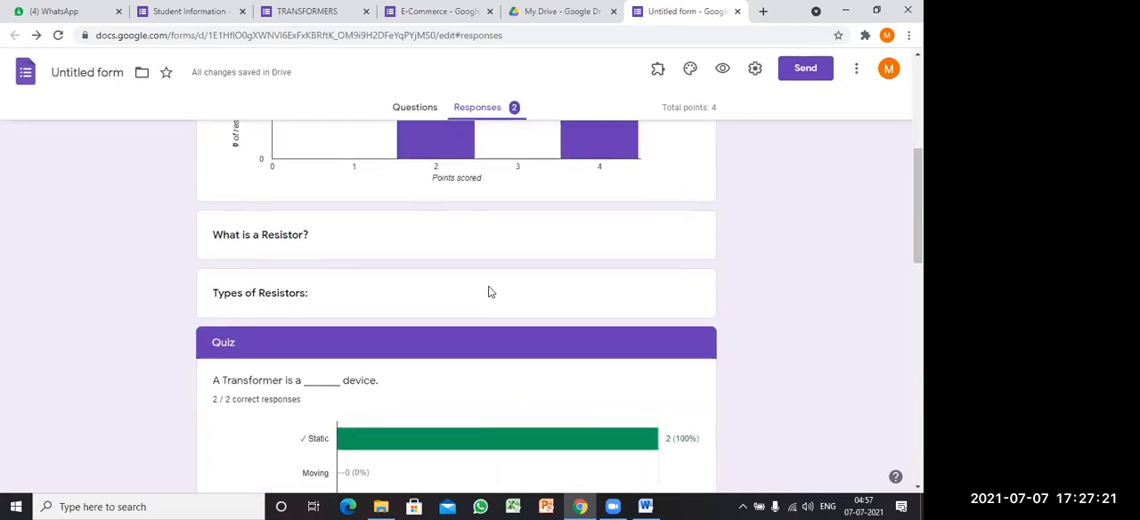
{"action": "scroll", "coordinate": [495, 293], "scroll_direction": "up", "scroll_amount": 10}
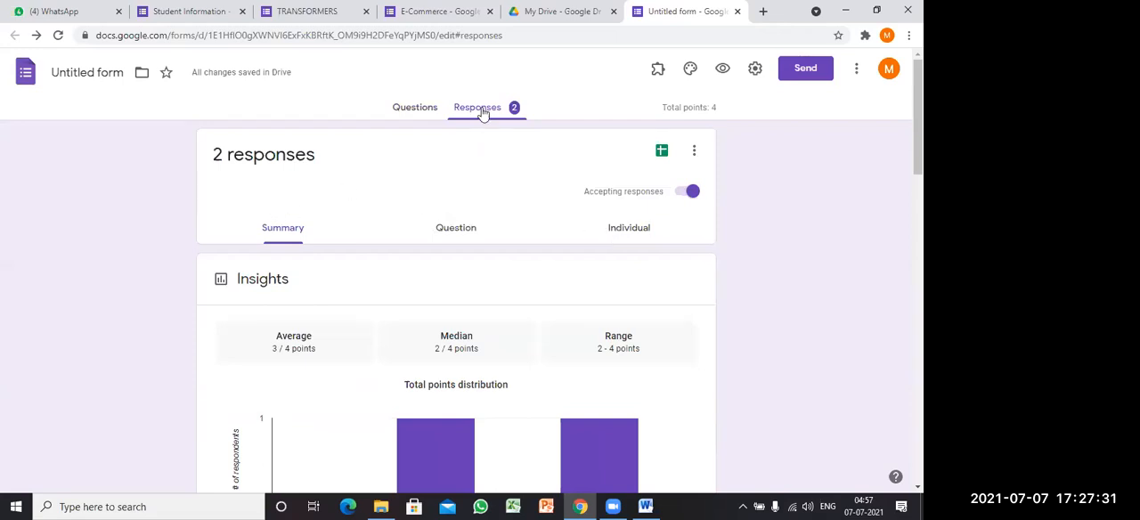
Step: Examine the first participant's individual response, including the score, quiz answers and Details section
{"action": "left_click", "coordinate": [628, 234]}
{"action": "scroll", "coordinate": [394, 319], "scroll_direction": "down", "scroll_amount": 1}
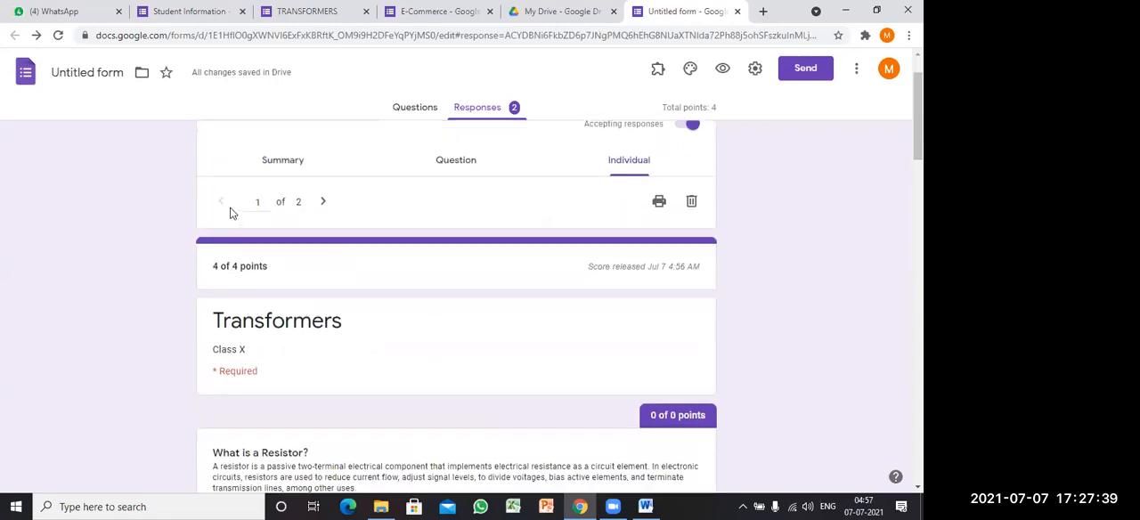
{"action": "scroll", "coordinate": [312, 284], "scroll_direction": "down", "scroll_amount": 3}
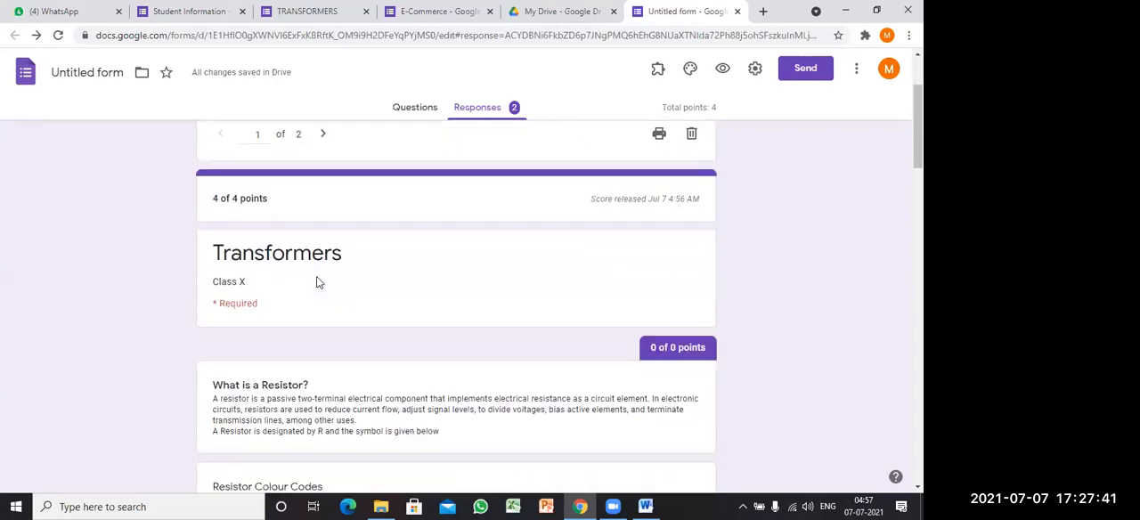
{"action": "scroll", "coordinate": [320, 276], "scroll_direction": "down", "scroll_amount": 15}
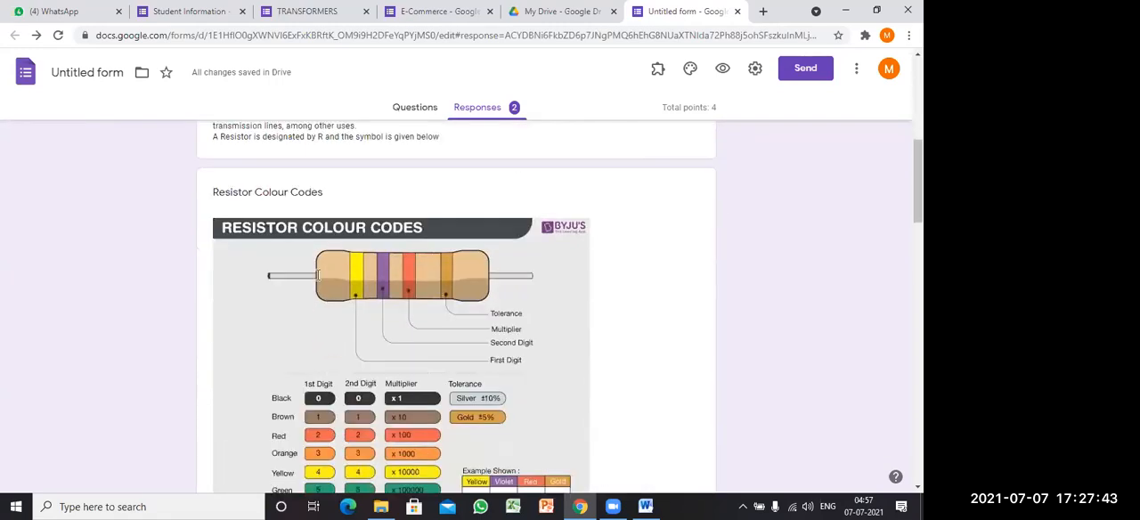
{"action": "scroll", "coordinate": [331, 280], "scroll_direction": "down", "scroll_amount": 3}
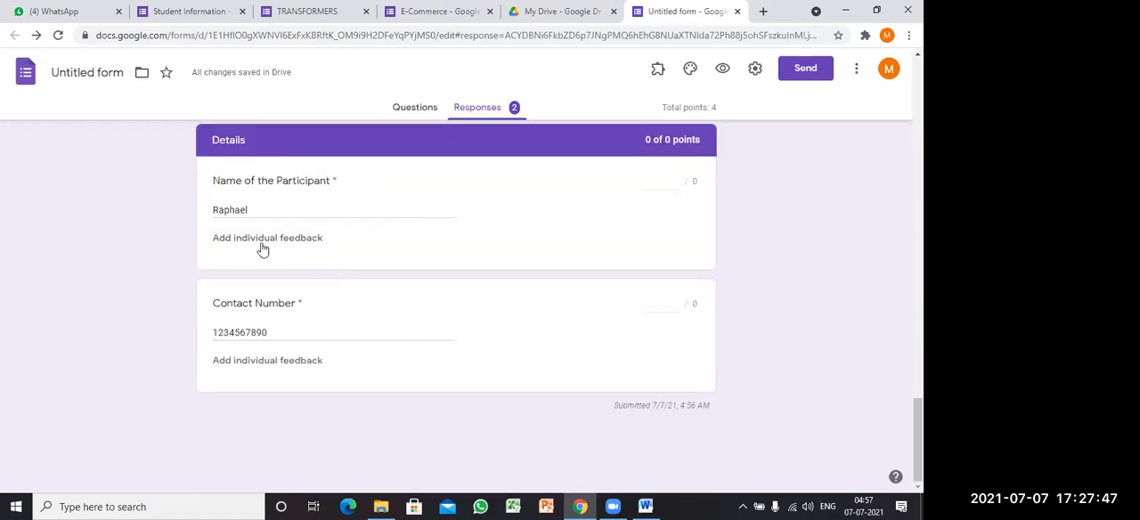
{"action": "scroll", "coordinate": [491, 257], "scroll_direction": "up", "scroll_amount": 12}
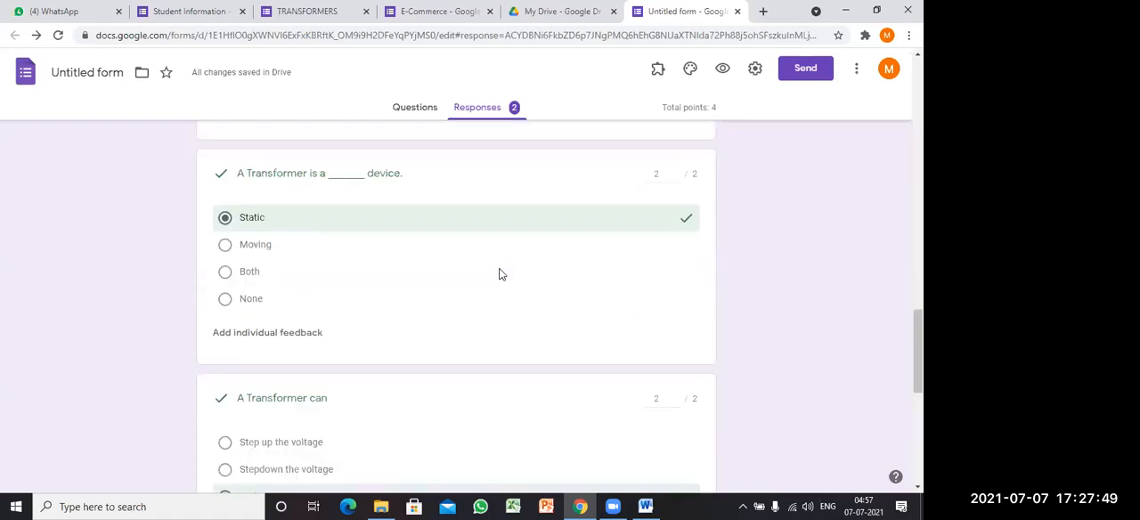
{"action": "scroll", "coordinate": [503, 268], "scroll_direction": "up", "scroll_amount": 10}
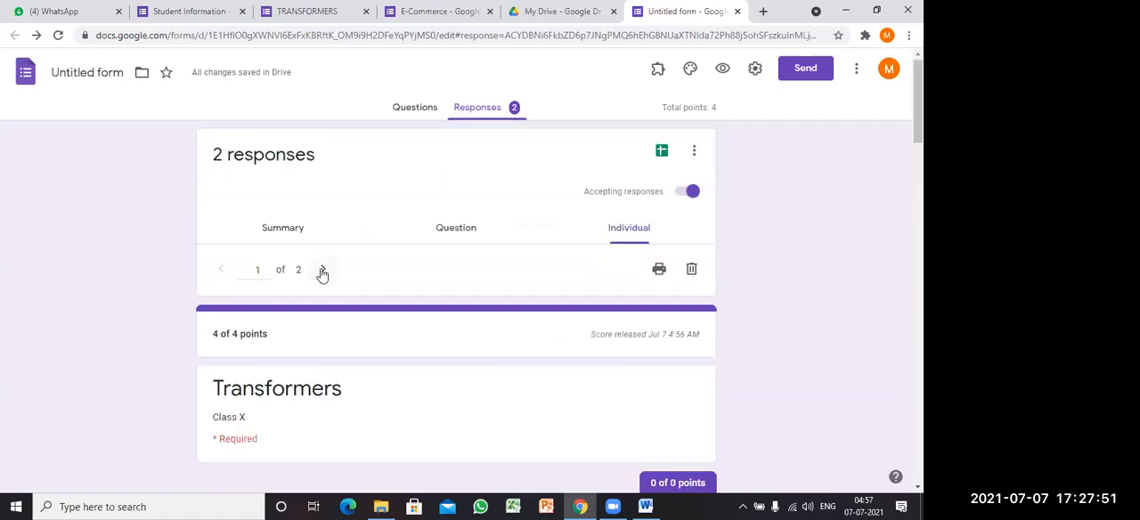
Step: Examine the second participant's individual response and open the linked responses spreadsheet in Google Sheets
{"action": "left_click", "coordinate": [323, 272]}
{"action": "scroll", "coordinate": [384, 284], "scroll_direction": "down", "scroll_amount": 15}
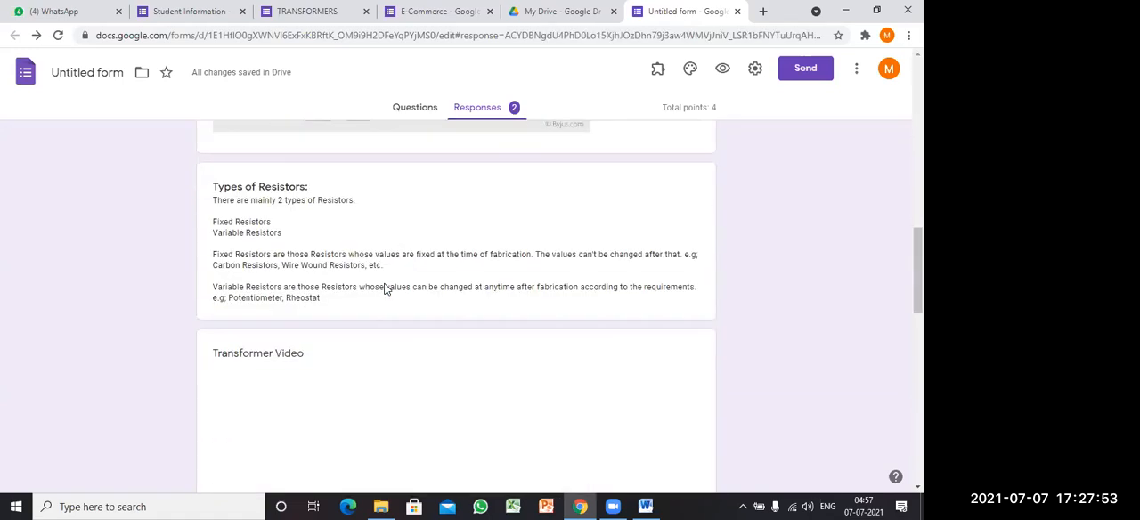
{"action": "scroll", "coordinate": [384, 286], "scroll_direction": "down", "scroll_amount": 1}
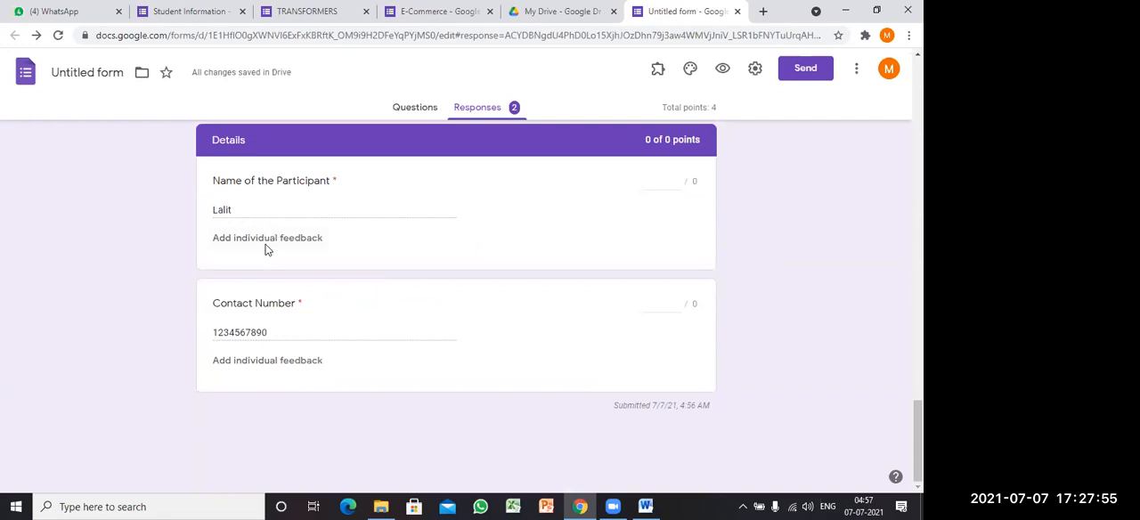
{"action": "scroll", "coordinate": [507, 348], "scroll_direction": "up", "scroll_amount": 8}
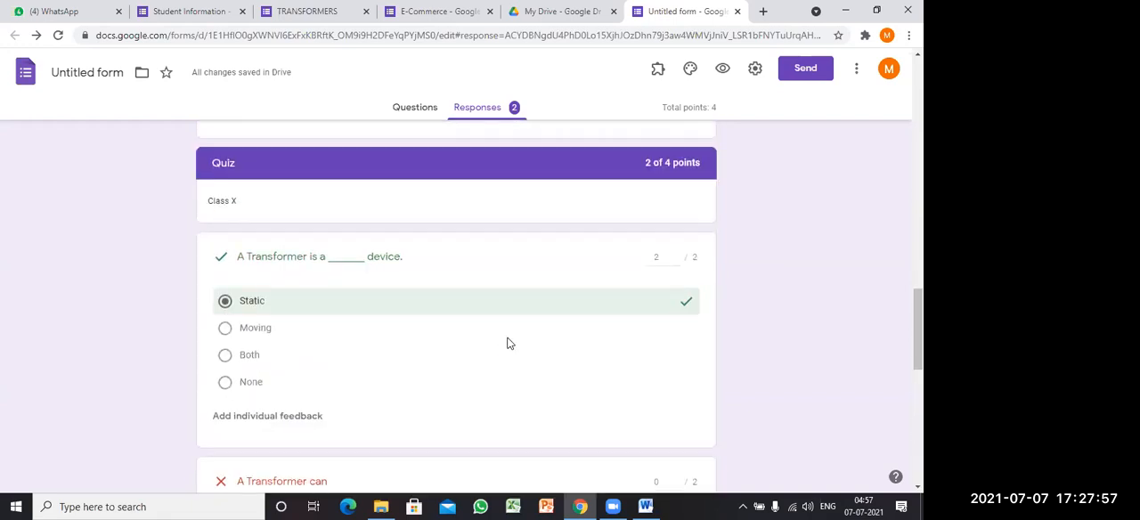
{"action": "scroll", "coordinate": [508, 343], "scroll_direction": "up", "scroll_amount": 15}
{"action": "scroll", "coordinate": [517, 299], "scroll_direction": "up", "scroll_amount": 3}
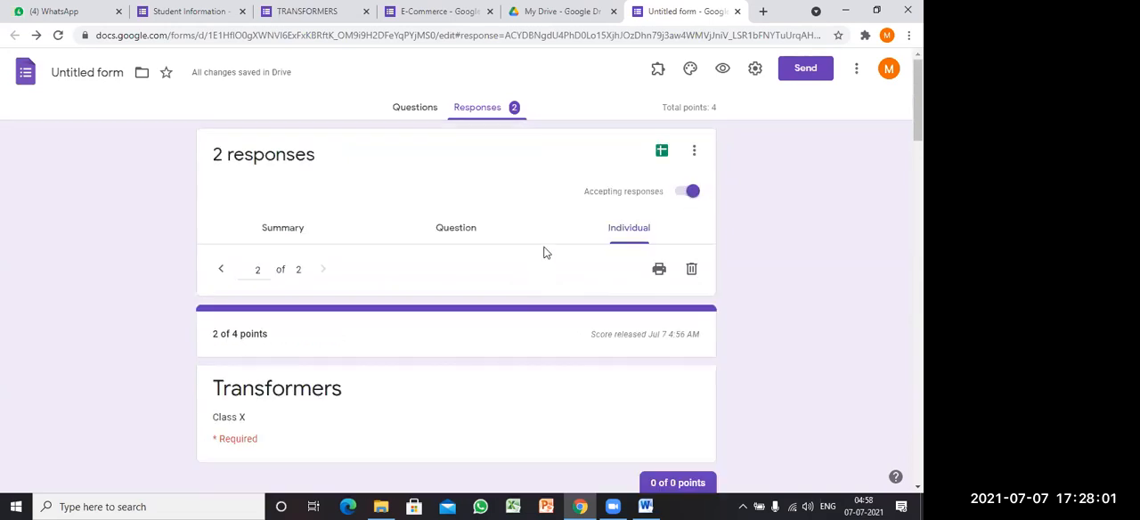
{"action": "left_click", "coordinate": [662, 153]}
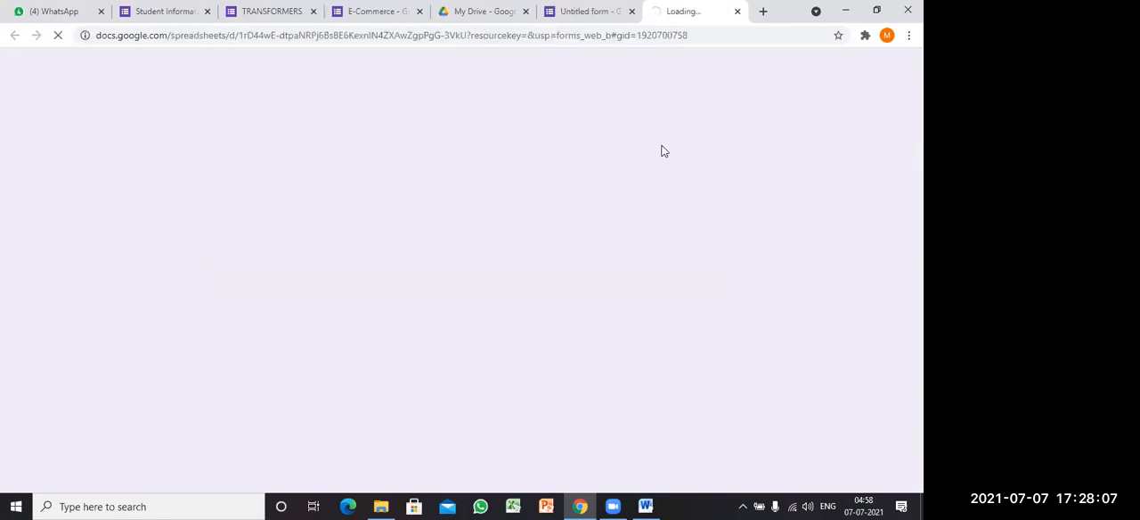
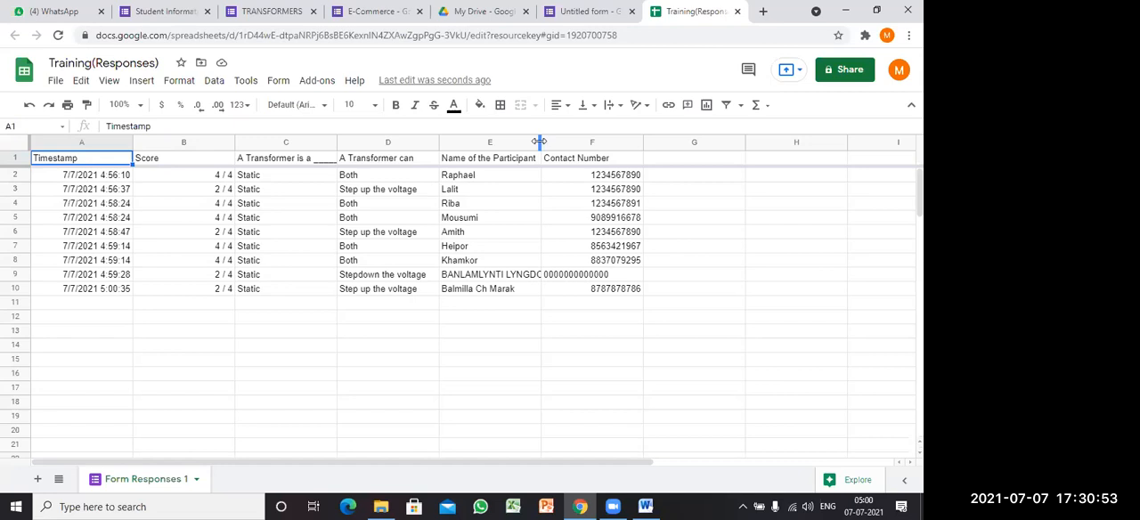
Step: Widen the Name of the Participant column, then close the responses spreadsheet and return to the form in a maximized window
{"action": "left_click_drag", "start_coordinate": [541, 142], "coordinate": [574, 143]}
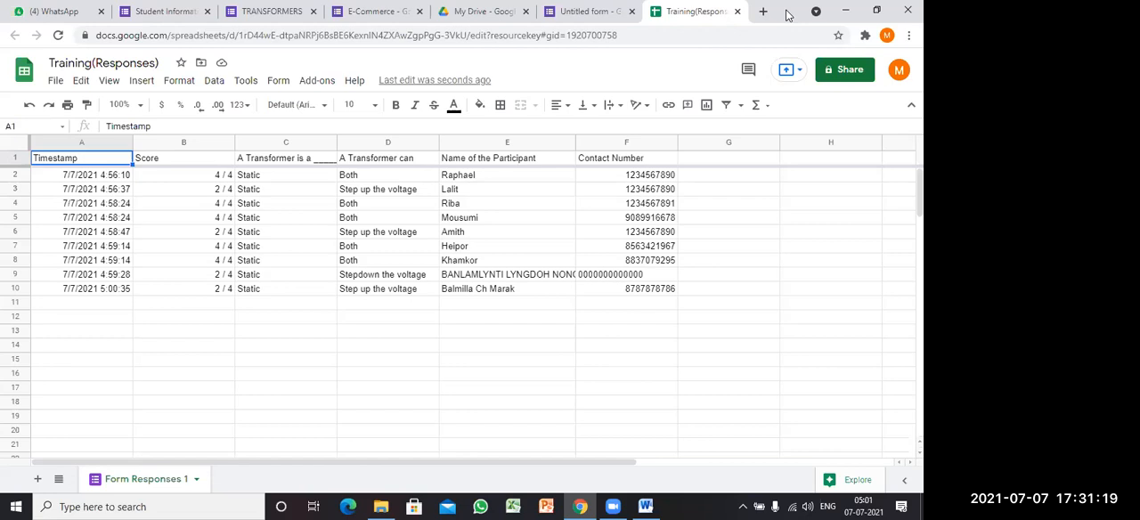
{"action": "left_click_drag", "start_coordinate": [788, 12], "coordinate": [725, 141]}
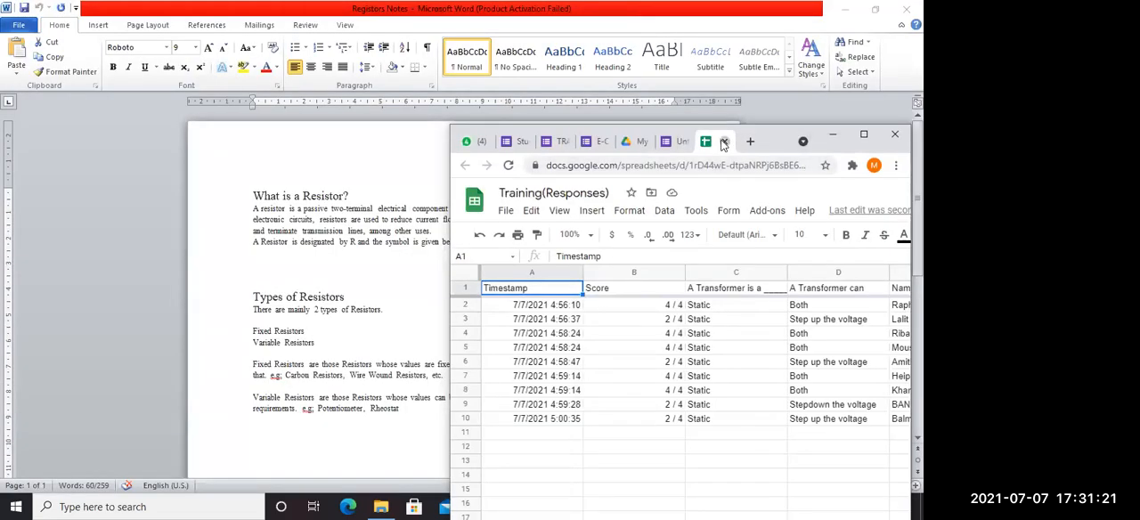
{"action": "left_click", "coordinate": [723, 142]}
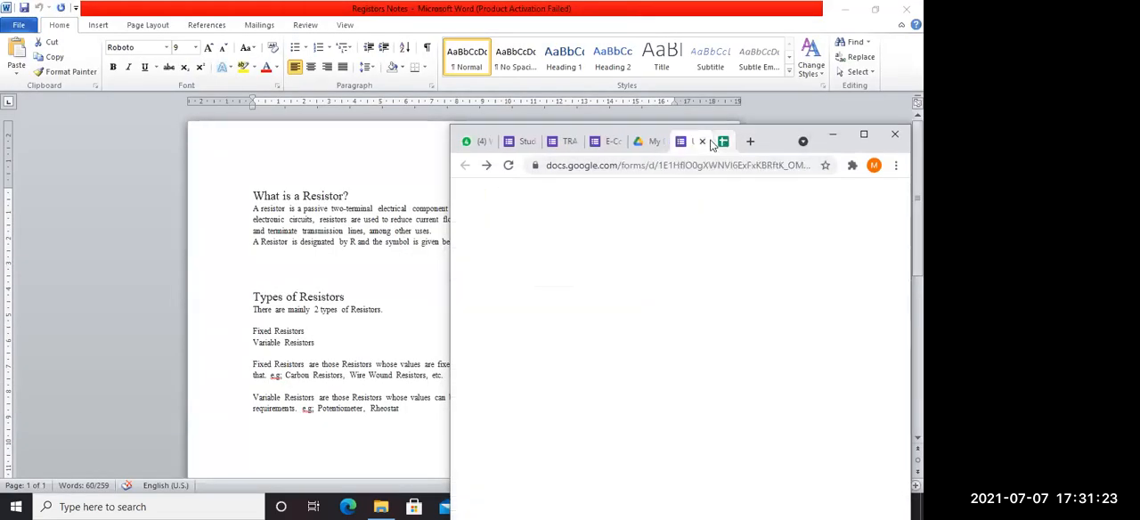
{"action": "left_click", "coordinate": [864, 135]}
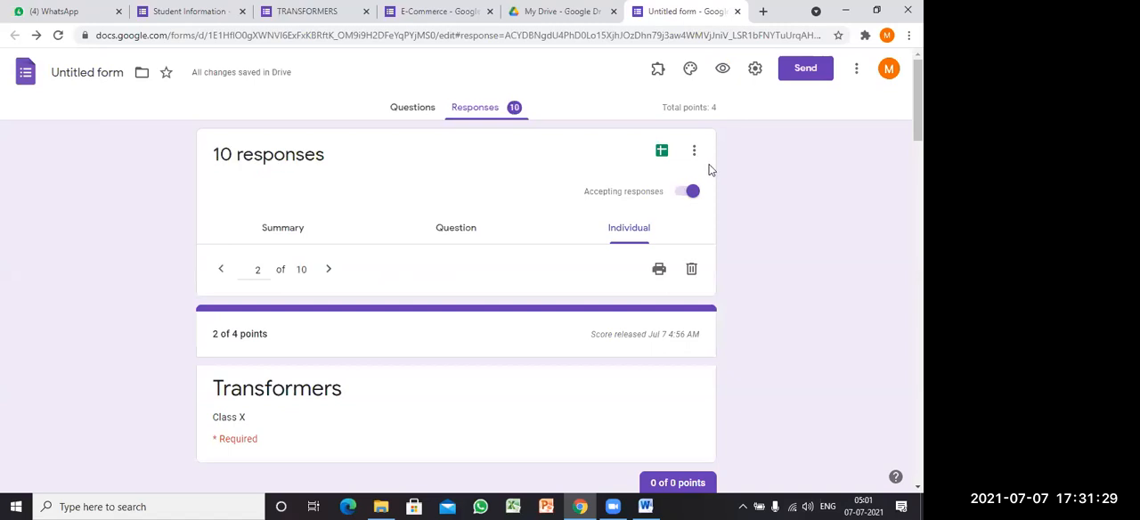
Step: Examine the list of add-ons installed for the form, without starting any of them
{"action": "left_click", "coordinate": [656, 71]}
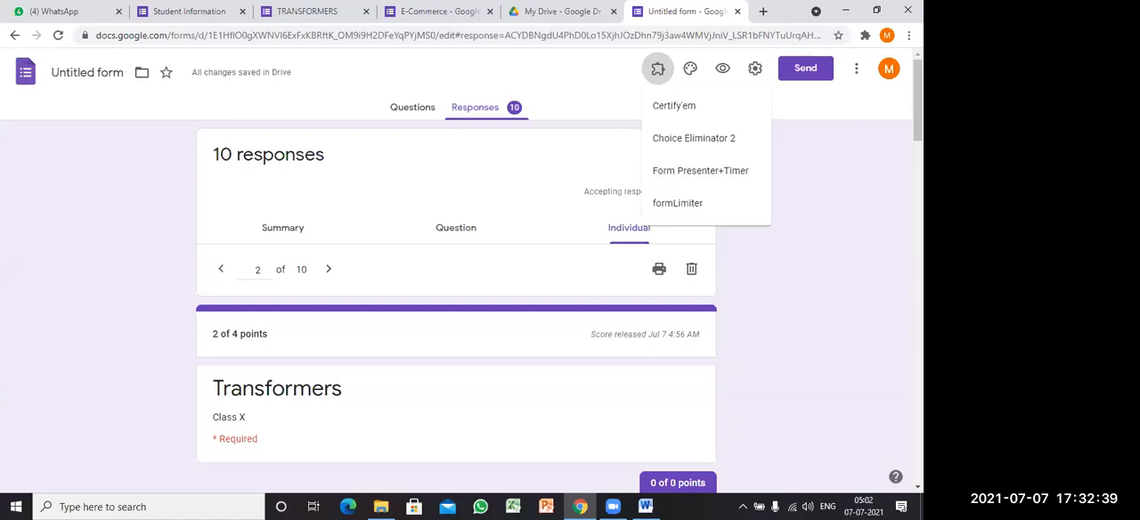
{"action": "left_click", "coordinate": [858, 179]}
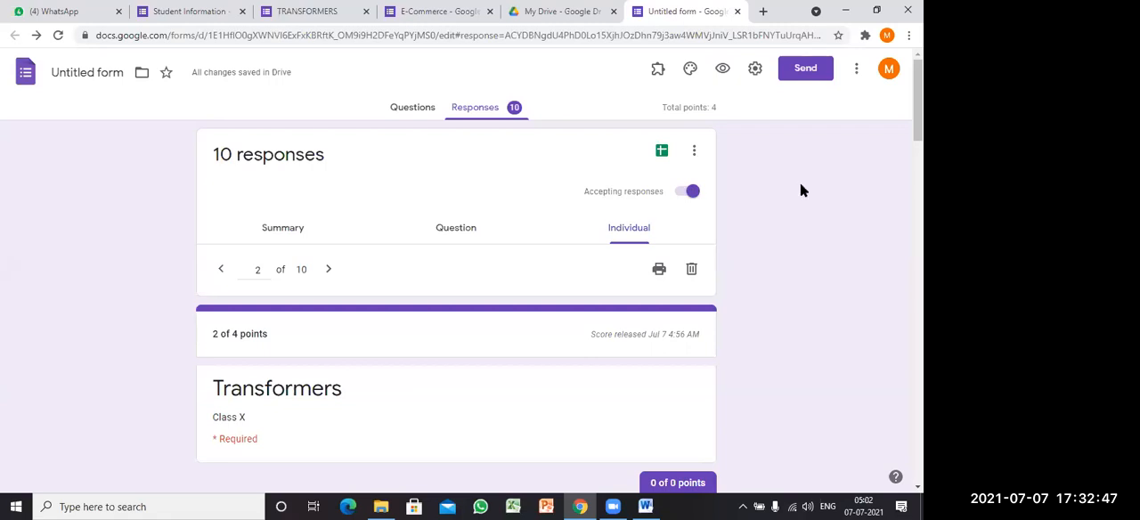
{"action": "left_click", "coordinate": [659, 70]}
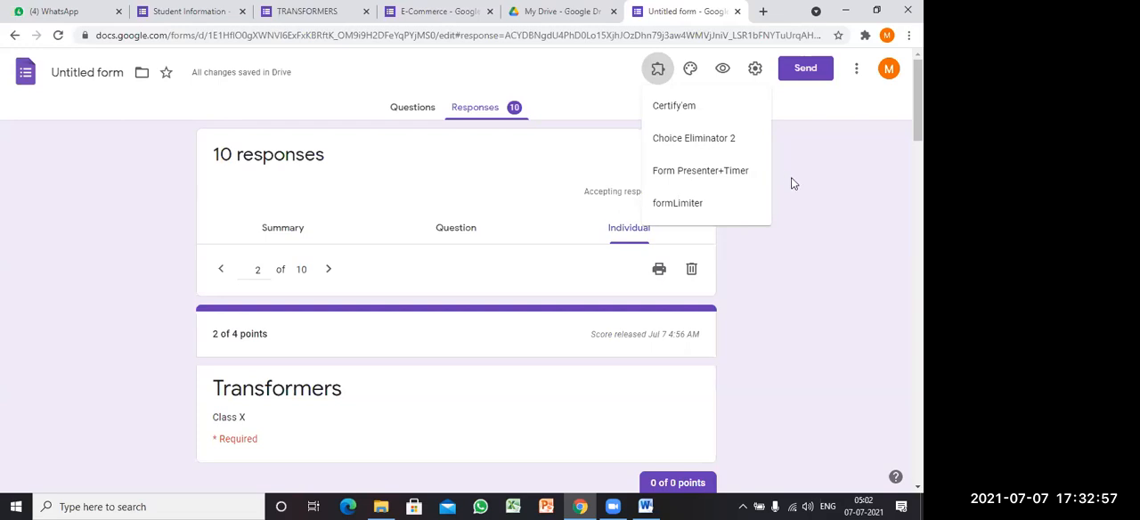
{"action": "left_click", "coordinate": [791, 184]}
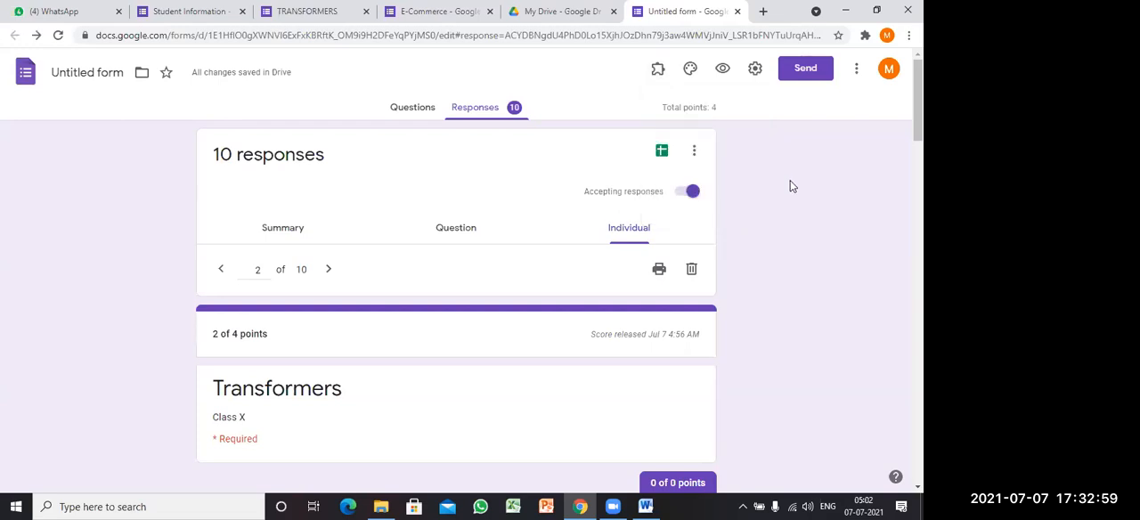
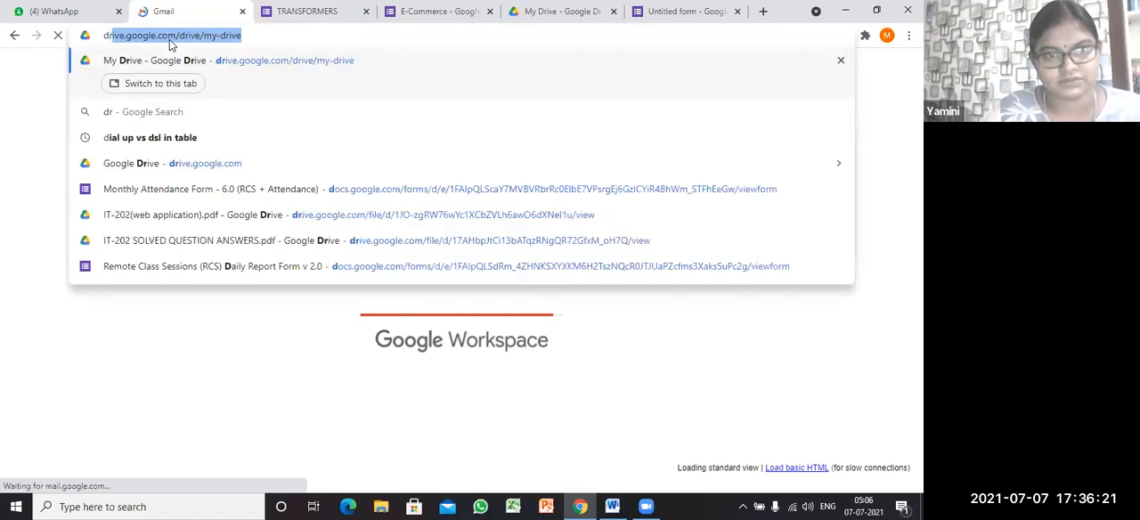
Step: Load Google Drive's My Drive in the Gmail tab, then return to the Untitled form and show its questions
{"action": "key", "text": "Return"}
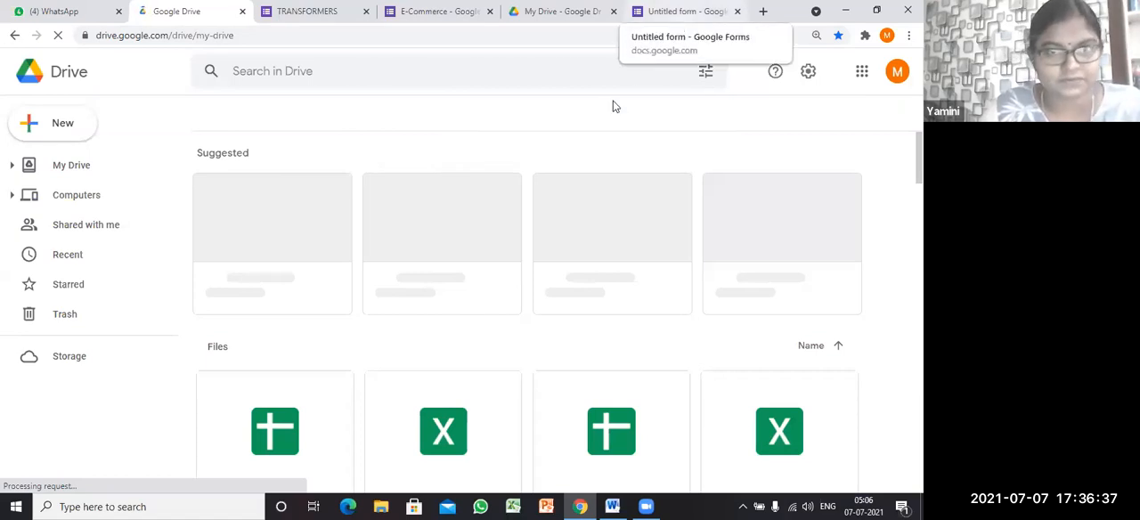
{"action": "left_click", "coordinate": [660, 25]}
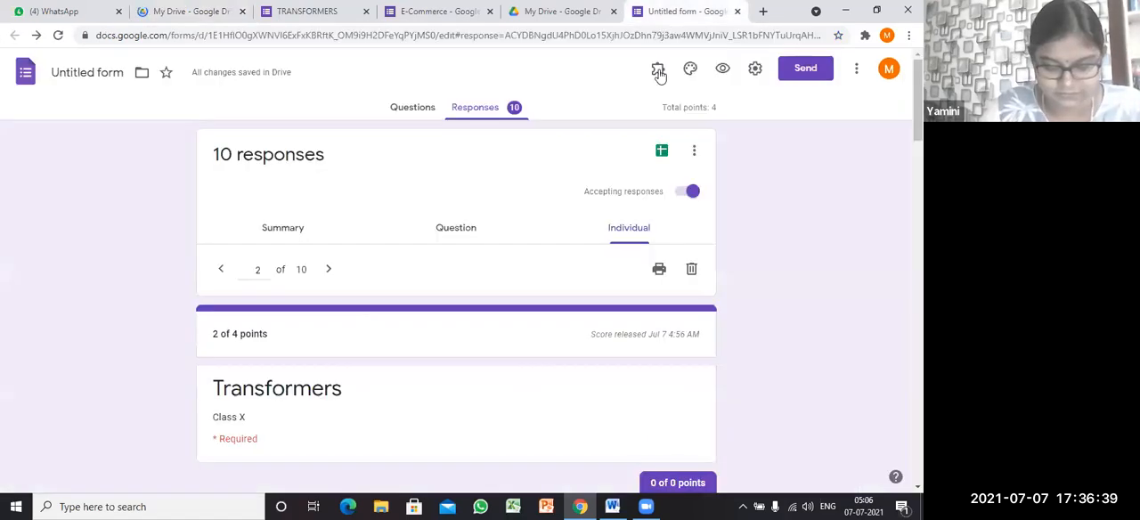
{"action": "left_click", "coordinate": [413, 128]}
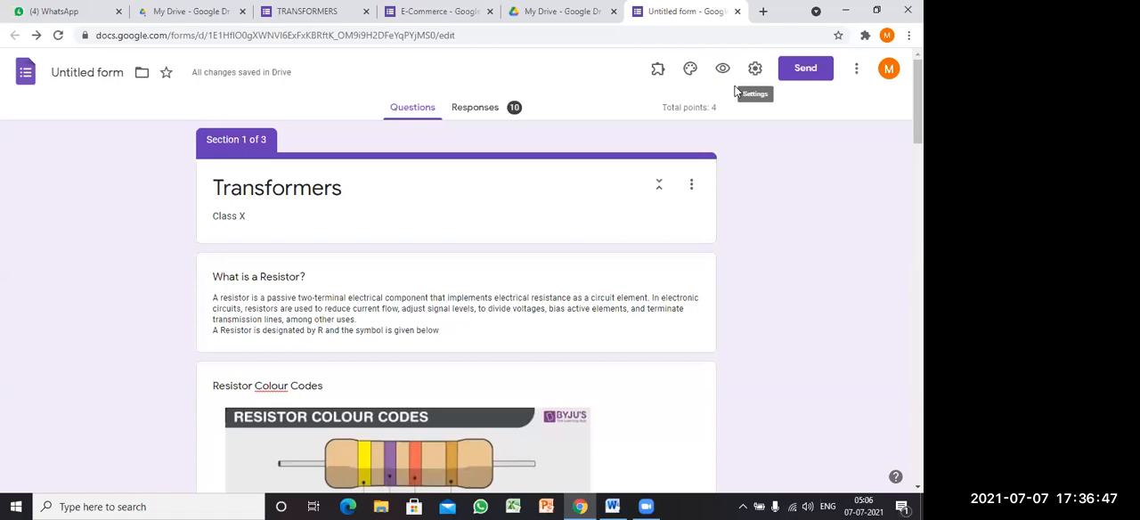
Step: Browse the Google Workspace Marketplace for add-ons that work with Forms, view the Form Ranger details, and close the marketplace
{"action": "left_click", "coordinate": [857, 71]}
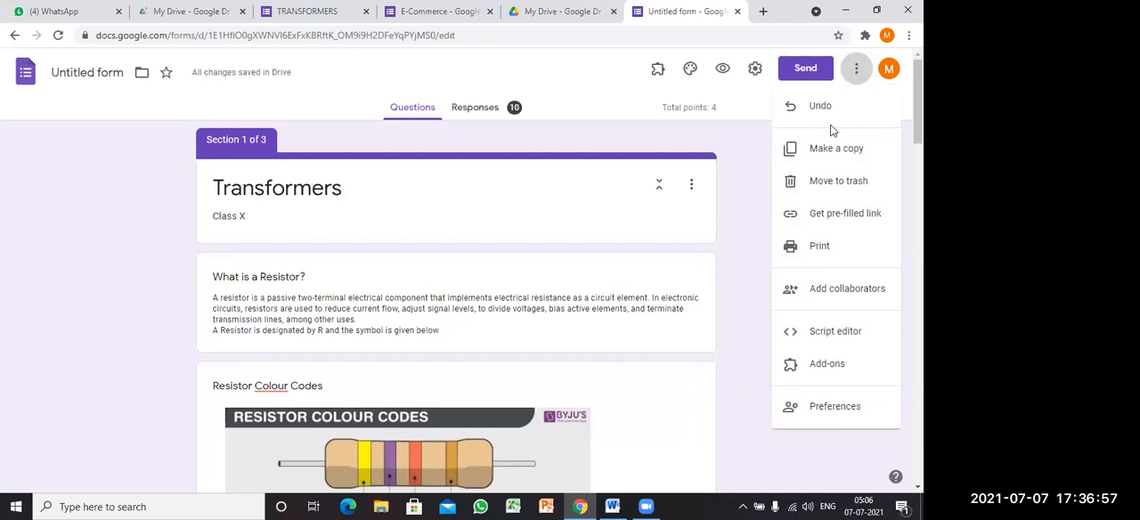
{"action": "left_click", "coordinate": [828, 364]}
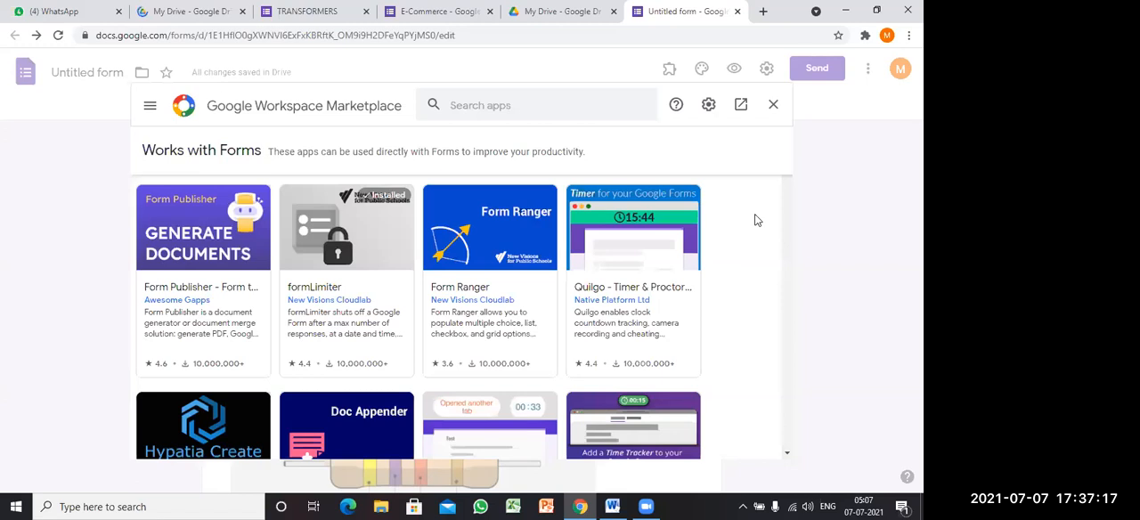
{"action": "scroll", "coordinate": [607, 308], "scroll_direction": "down", "scroll_amount": 5}
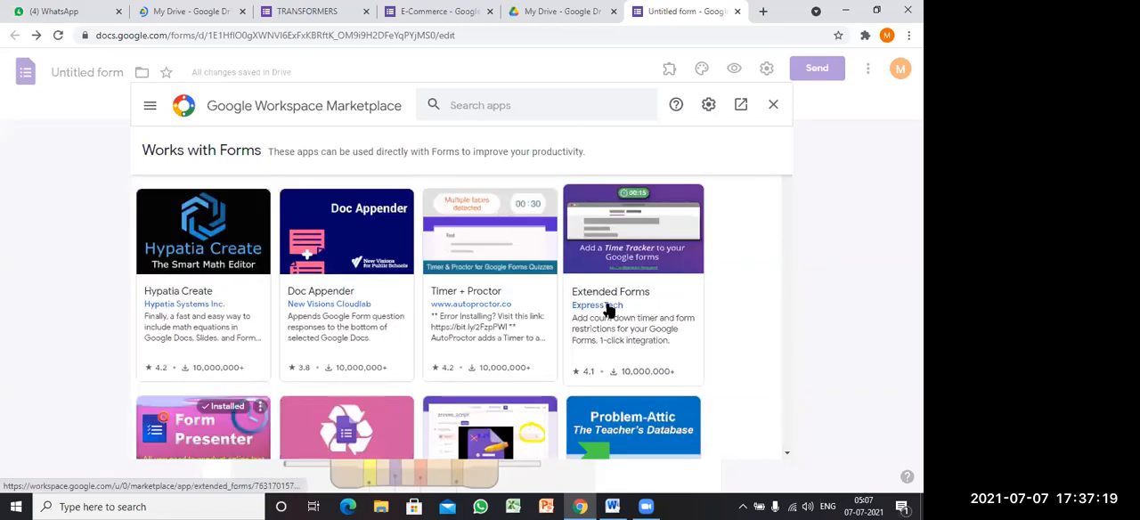
{"action": "scroll", "coordinate": [607, 307], "scroll_direction": "up", "scroll_amount": 5}
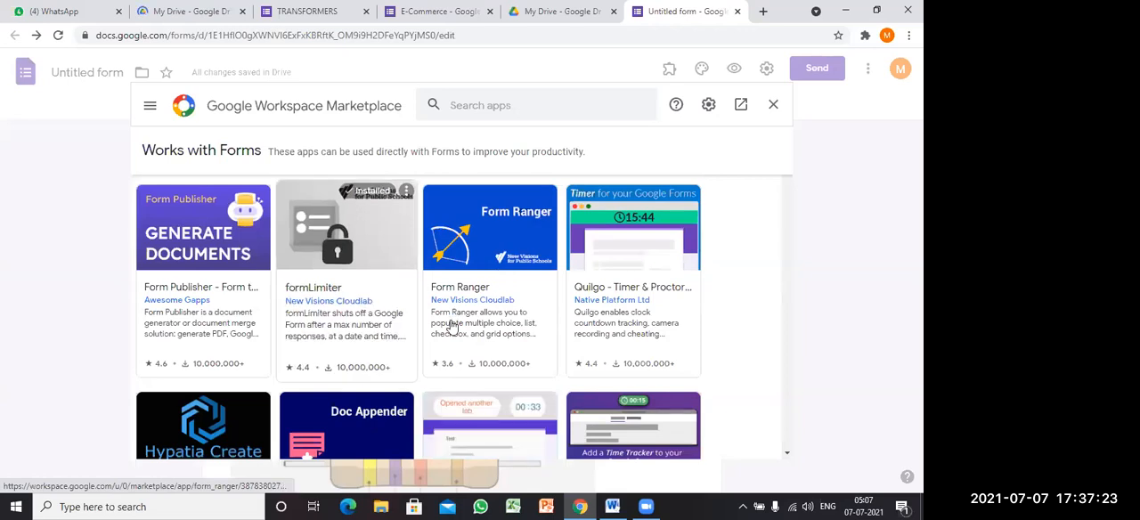
{"action": "scroll", "coordinate": [499, 244], "scroll_direction": "down", "scroll_amount": 2}
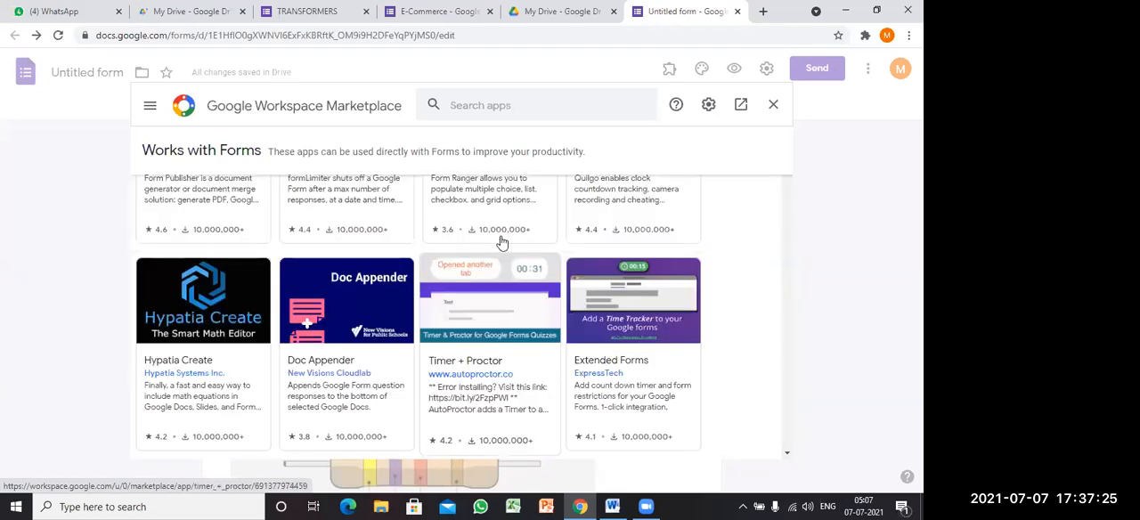
{"action": "scroll", "coordinate": [499, 267], "scroll_direction": "up", "scroll_amount": 2}
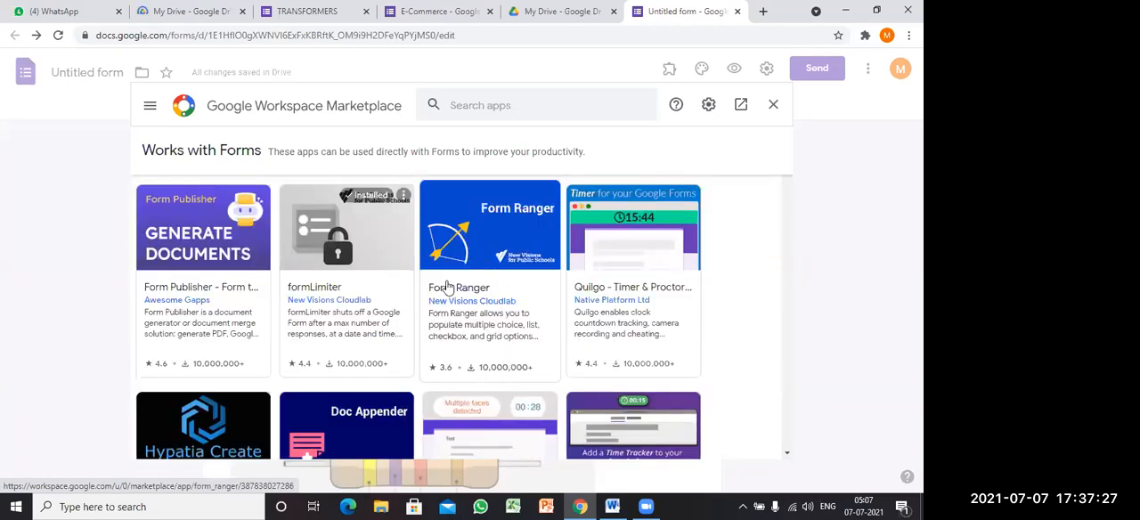
{"action": "left_click", "coordinate": [479, 246]}
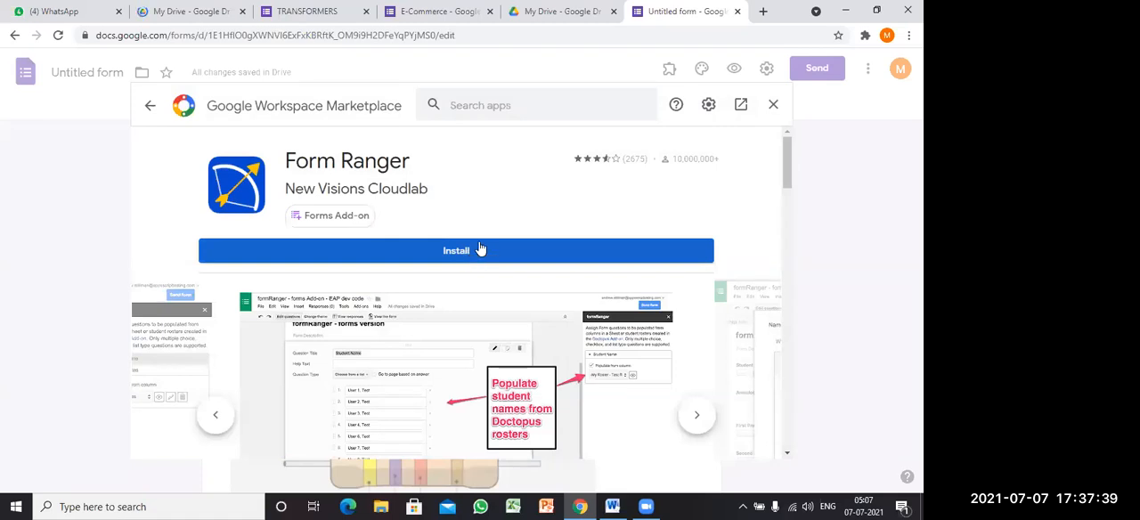
{"action": "left_click", "coordinate": [772, 107]}
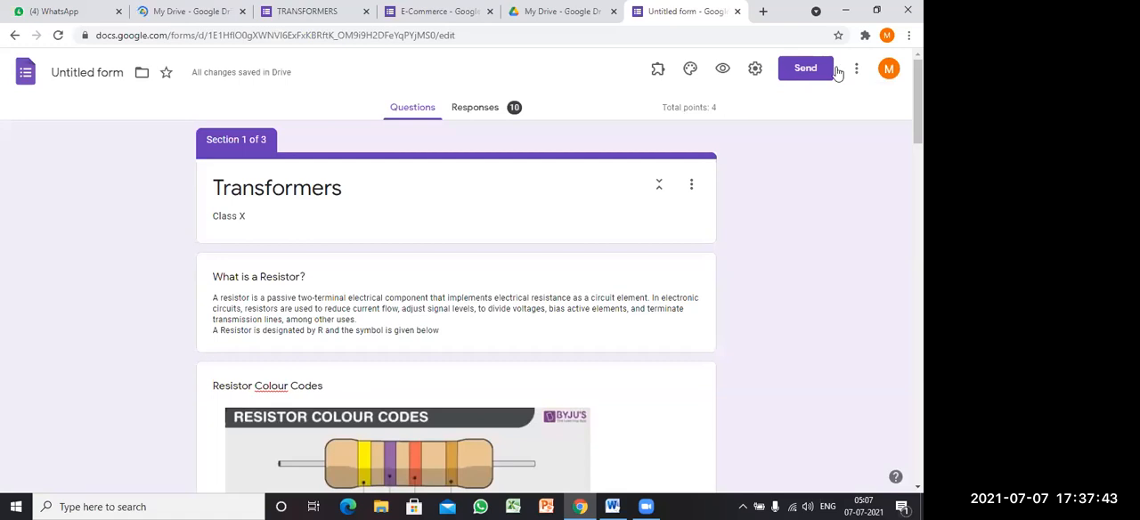
Step: Reopen the add-ons marketplace for the form and search it for Certify'em
{"action": "left_click", "coordinate": [857, 70]}
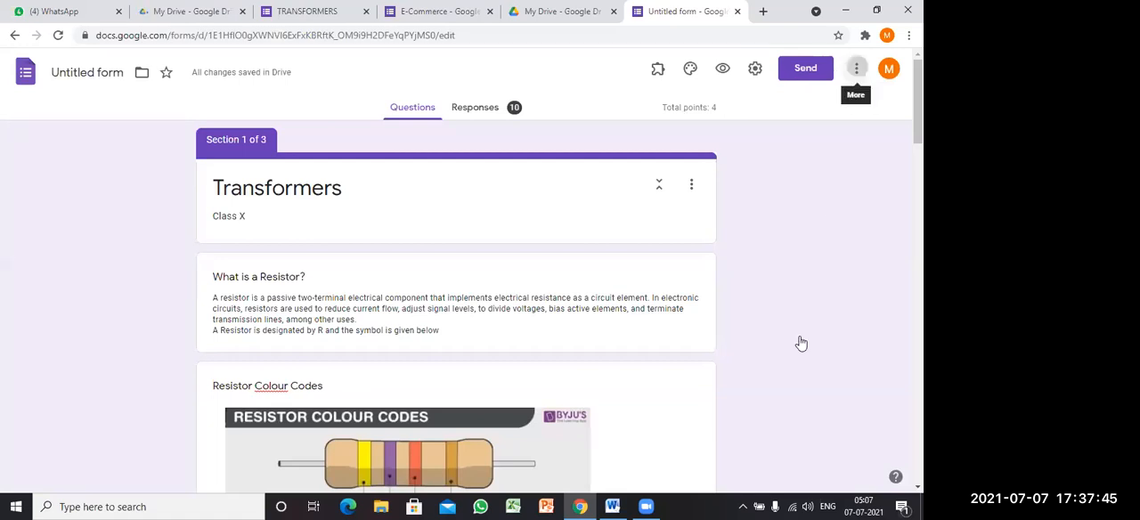
{"action": "left_click", "coordinate": [804, 364]}
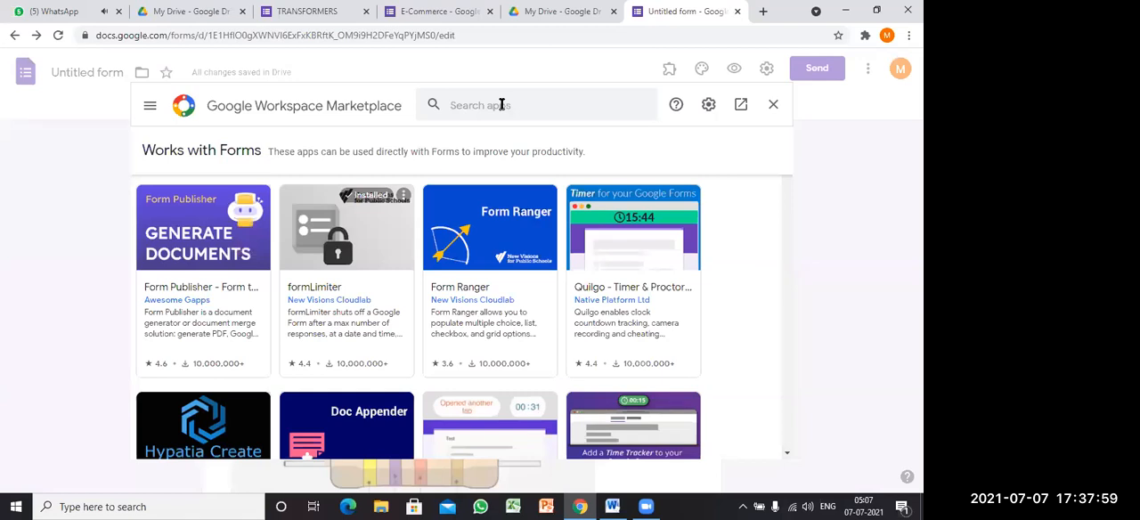
{"action": "left_click", "coordinate": [502, 104]}
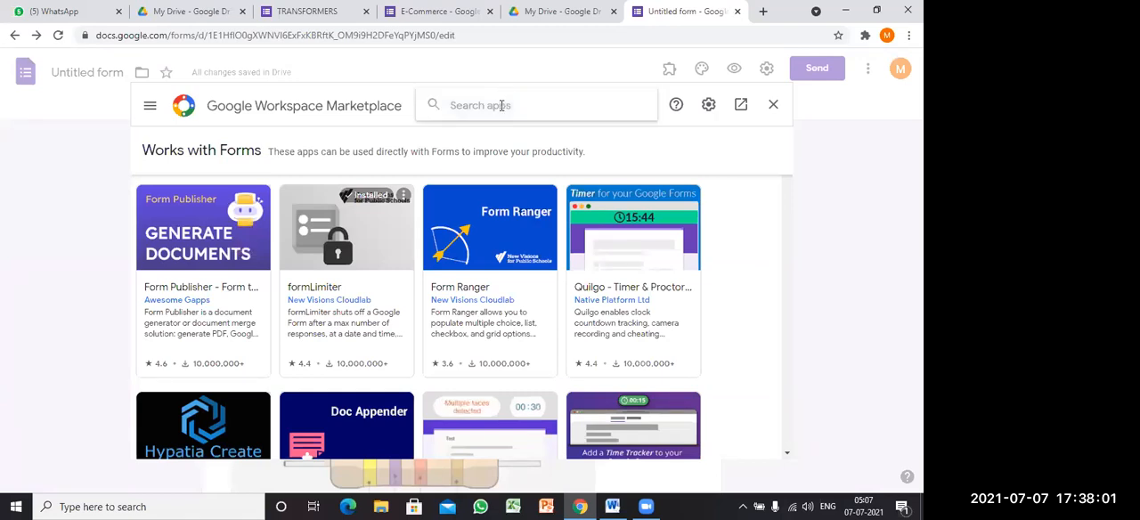
{"action": "type", "text": "cer"}
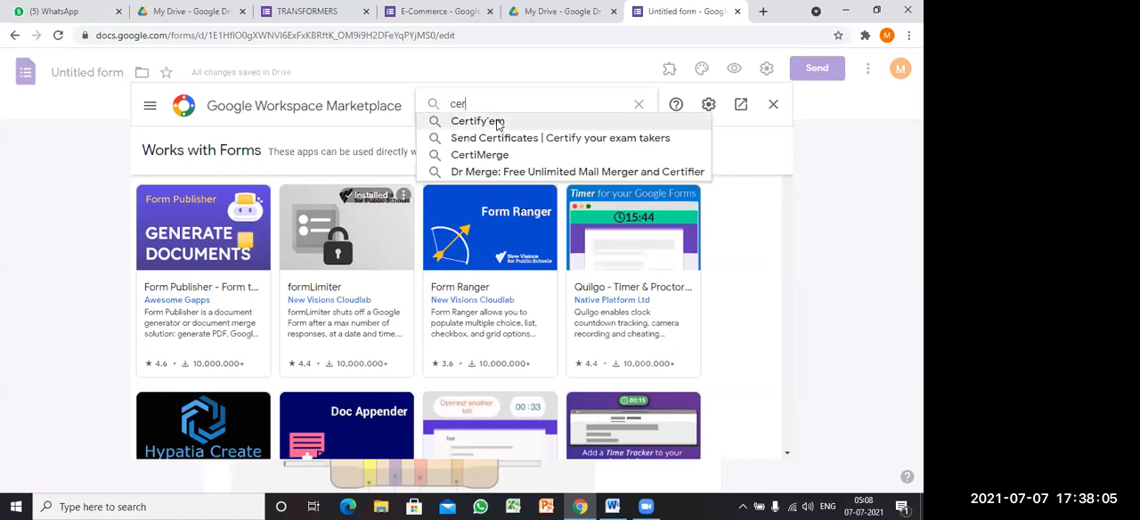
{"action": "left_click", "coordinate": [498, 124]}
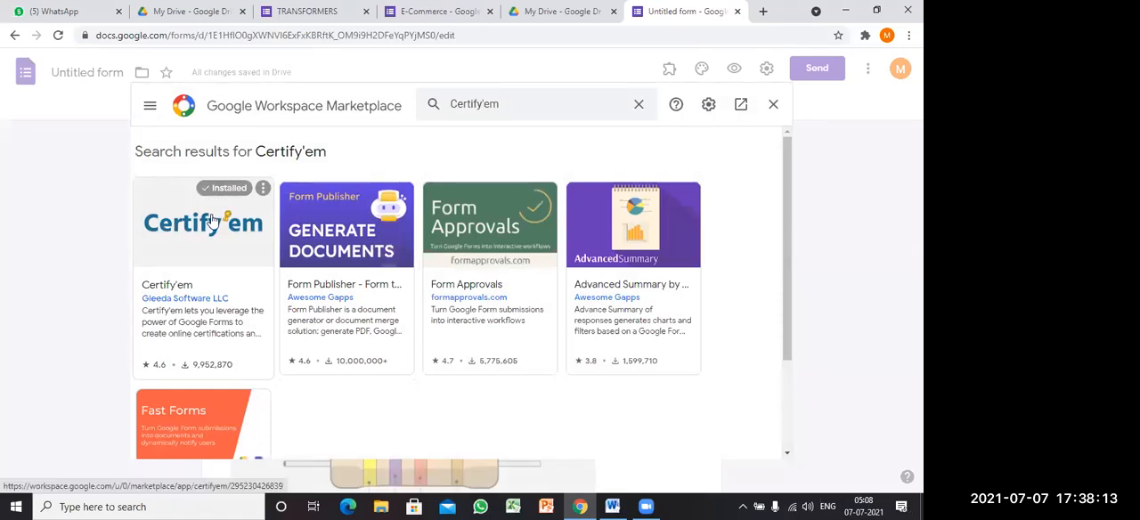
Step: Install the Form Publisher add-on with the existing Google account, allow its permissions, and close the marketplace, keeping the browser window maximized
{"action": "left_click", "coordinate": [334, 229]}
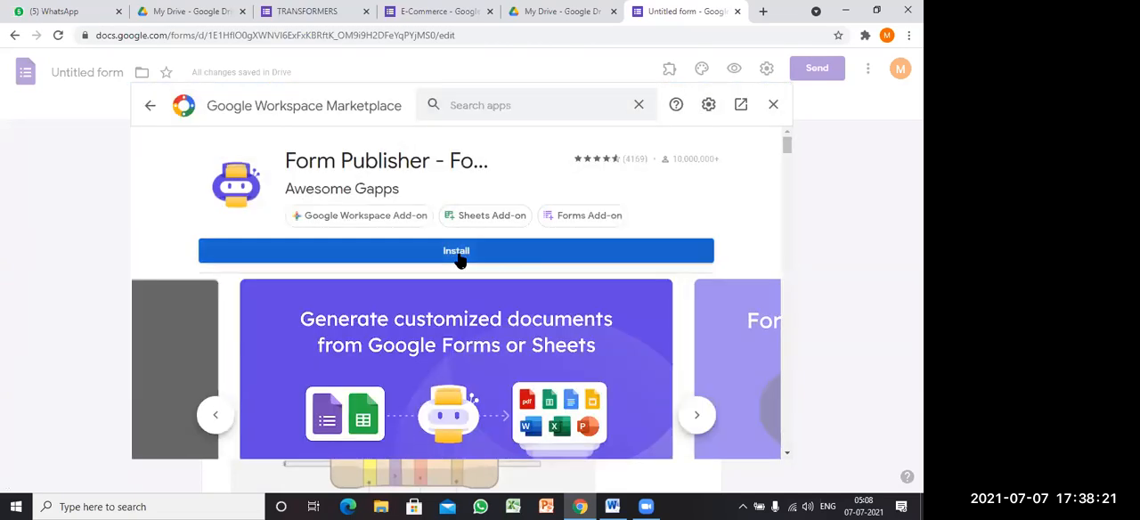
{"action": "left_click", "coordinate": [456, 254]}
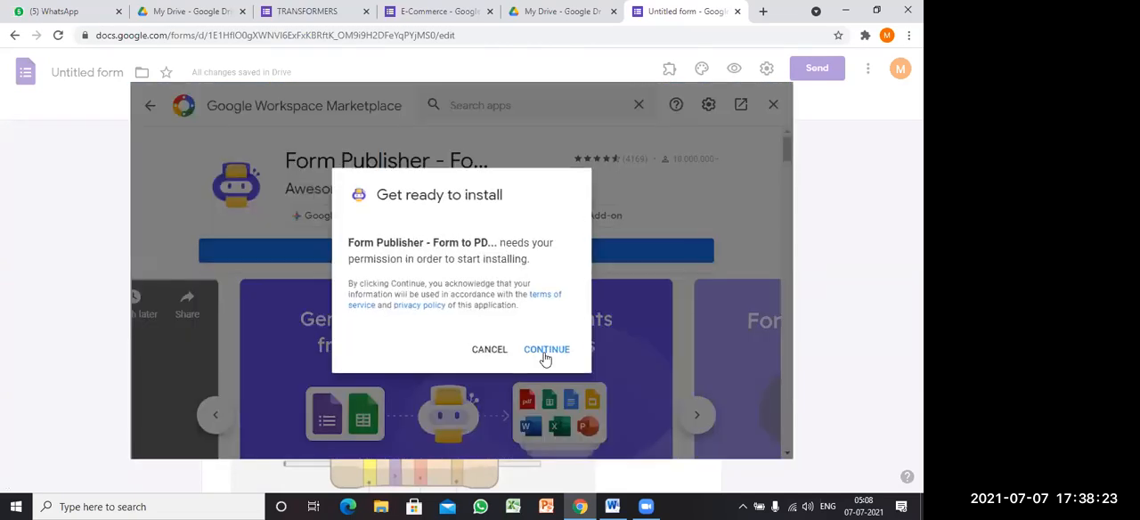
{"action": "left_click", "coordinate": [545, 353]}
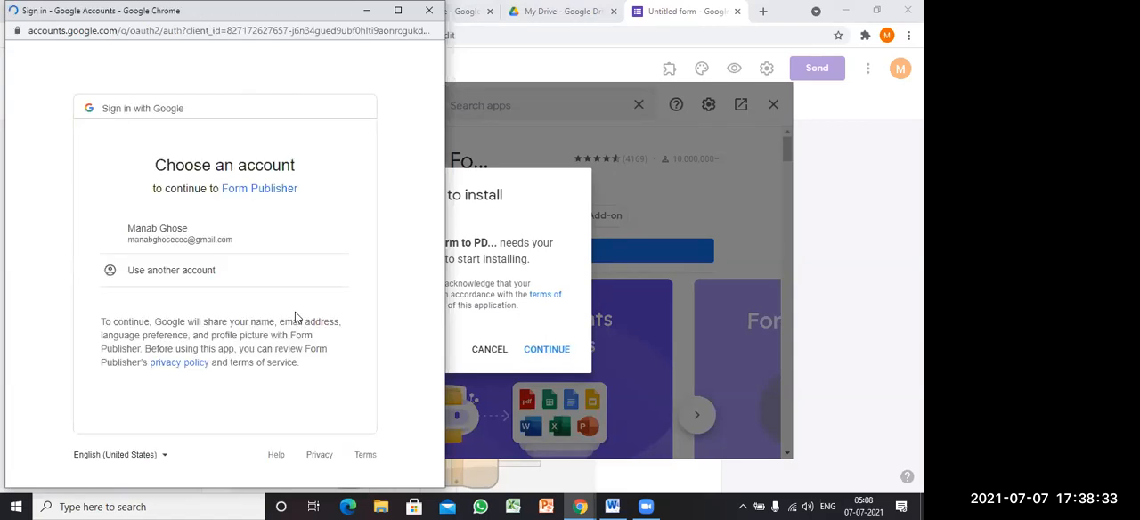
{"action": "left_click", "coordinate": [203, 229]}
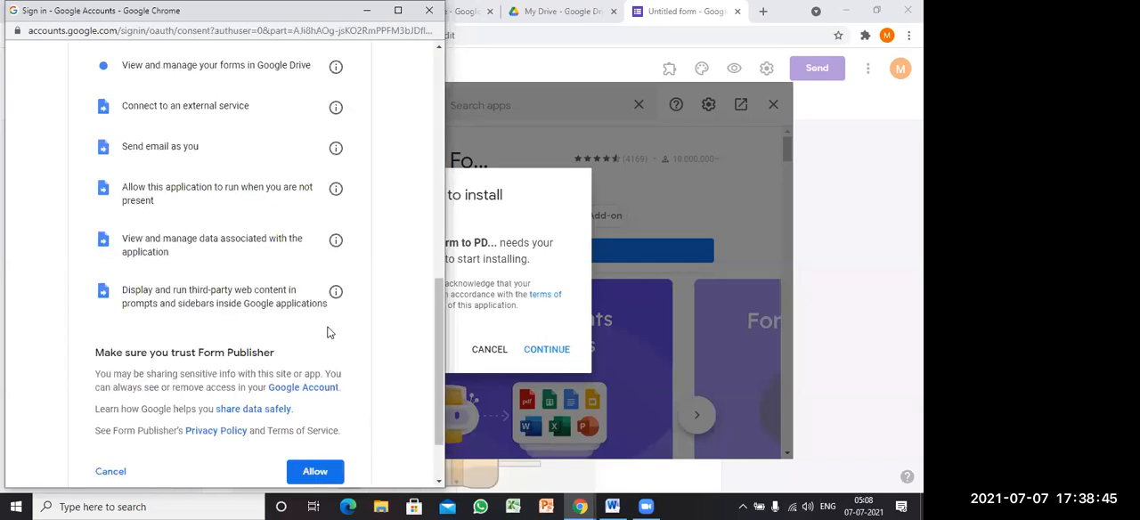
{"action": "scroll", "coordinate": [318, 402], "scroll_direction": "down", "scroll_amount": 2}
{"action": "left_click", "coordinate": [318, 392]}
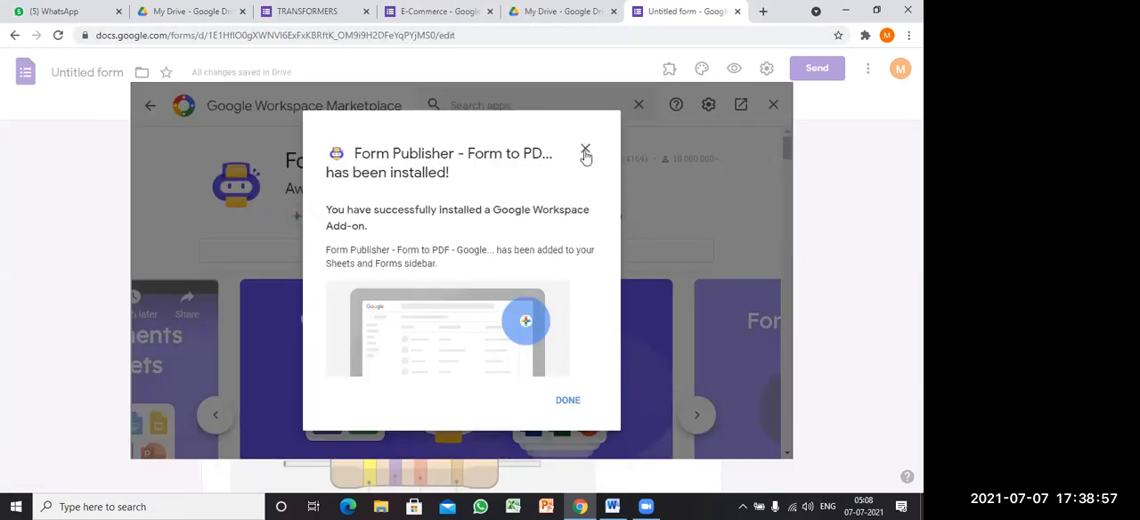
{"action": "left_click", "coordinate": [585, 154]}
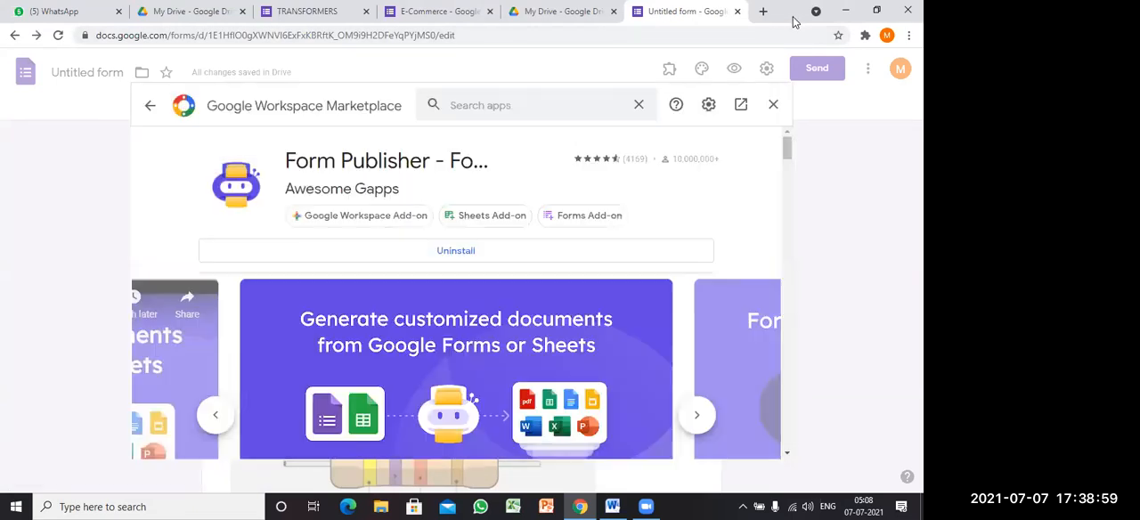
{"action": "left_click_drag", "start_coordinate": [793, 17], "coordinate": [541, 105]}
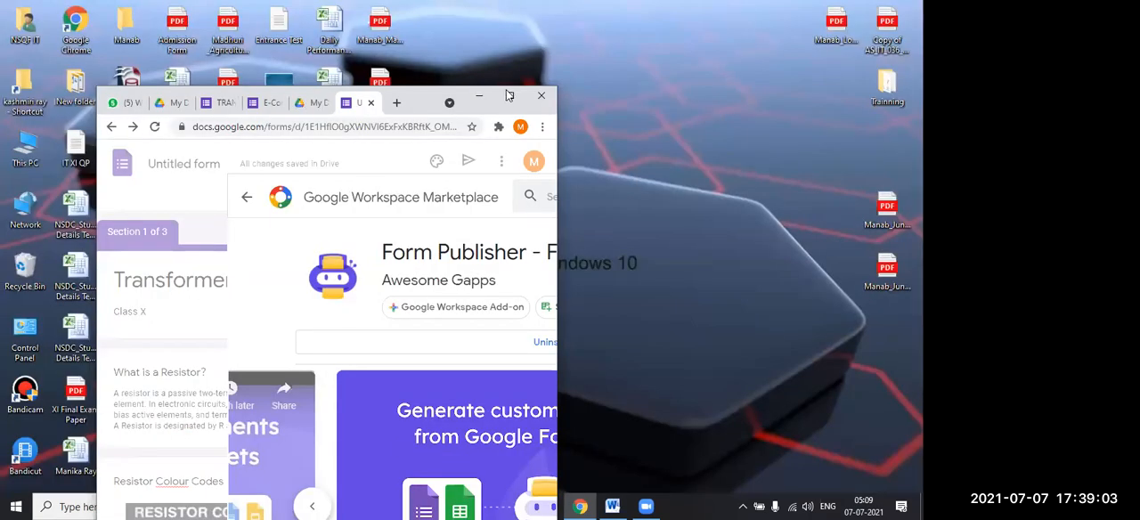
{"action": "left_click", "coordinate": [508, 96]}
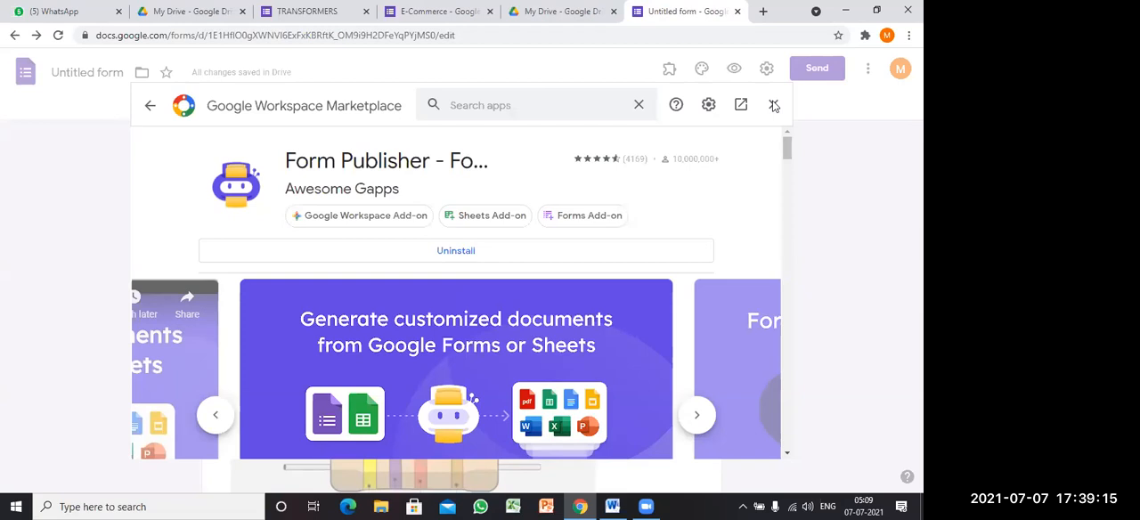
{"action": "left_click", "coordinate": [665, 70]}
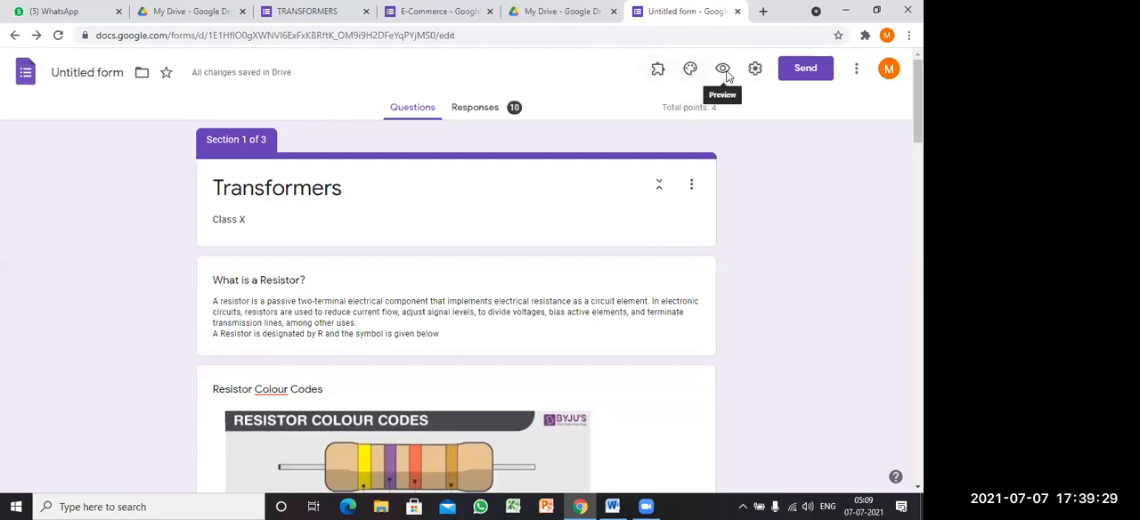
Step: Check the form's list of installed add-ons for Form Publisher, then reload the form page
{"action": "left_click", "coordinate": [660, 75]}
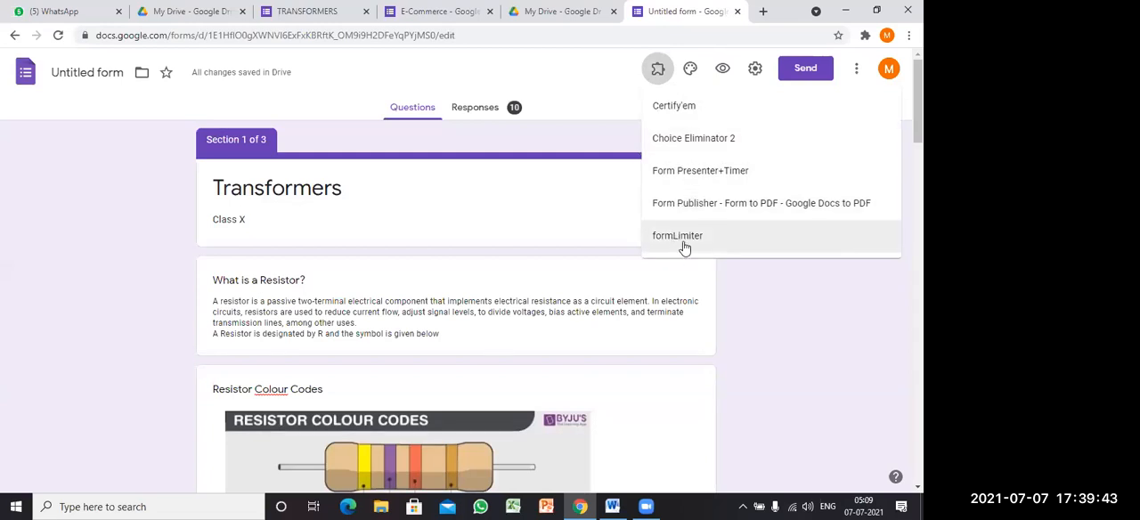
{"action": "scroll", "coordinate": [683, 230], "scroll_direction": "down", "scroll_amount": 1}
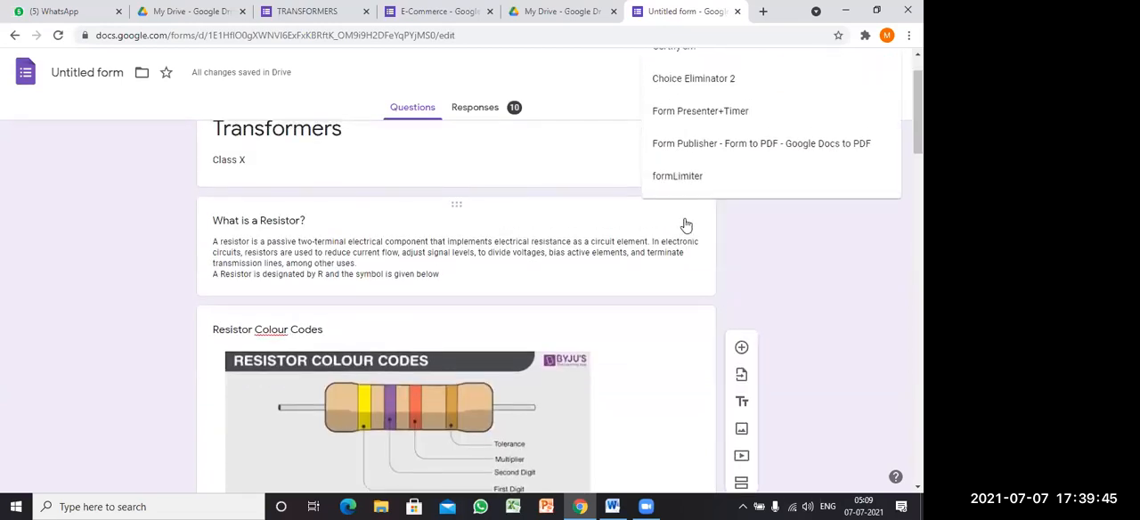
{"action": "scroll", "coordinate": [687, 241], "scroll_direction": "up", "scroll_amount": 1}
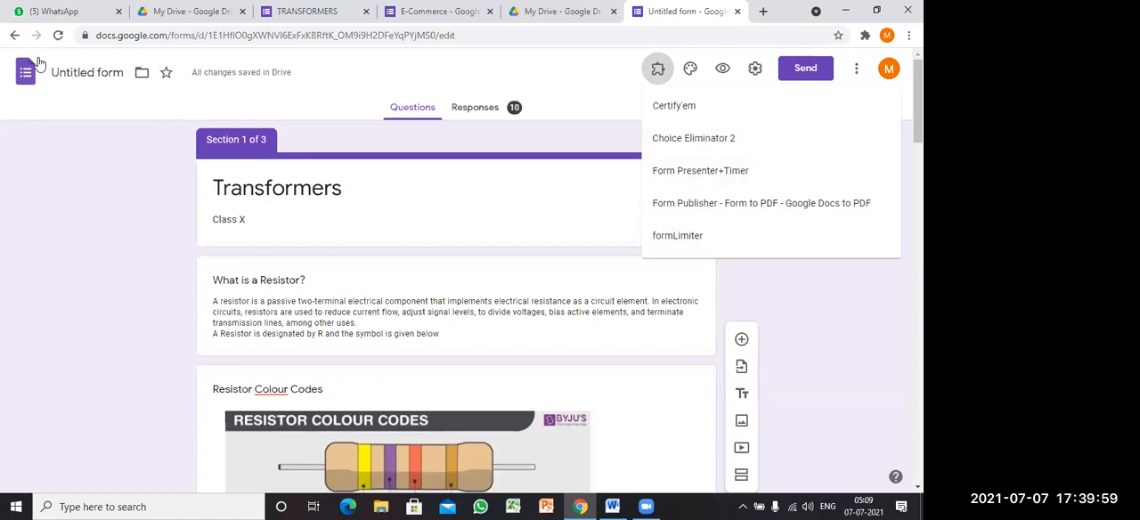
{"action": "left_click", "coordinate": [58, 35]}
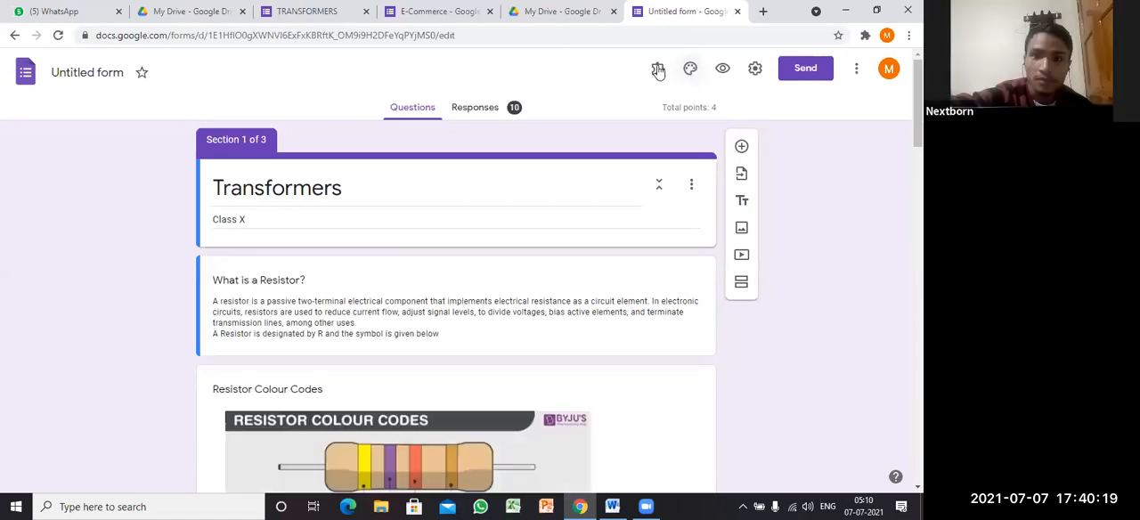
Step: Select Form Publisher - Form to PDF from the form's installed add-ons, then close the theme options
{"action": "left_click", "coordinate": [656, 80]}
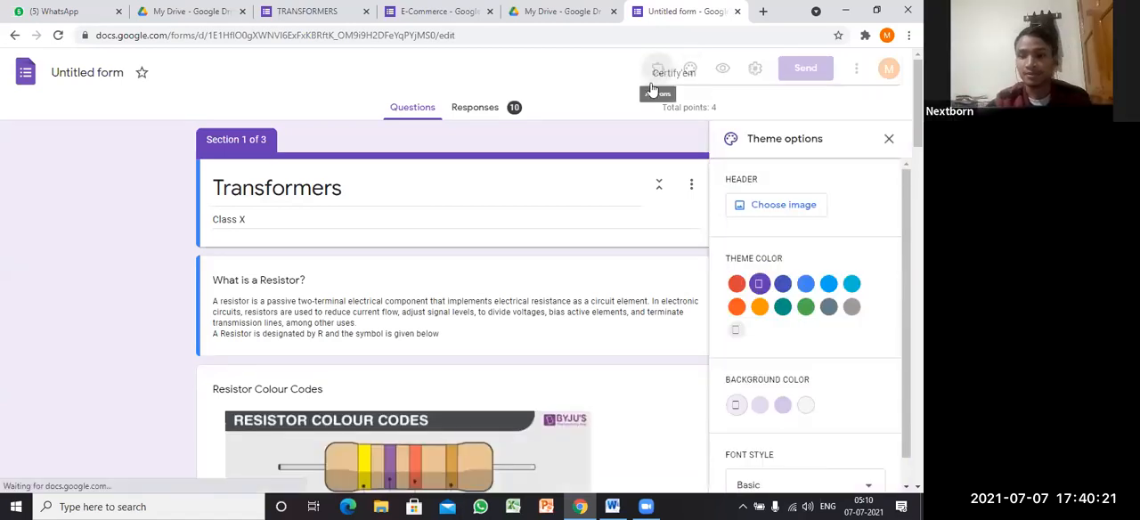
{"action": "scroll", "coordinate": [664, 229], "scroll_direction": "down", "scroll_amount": 2}
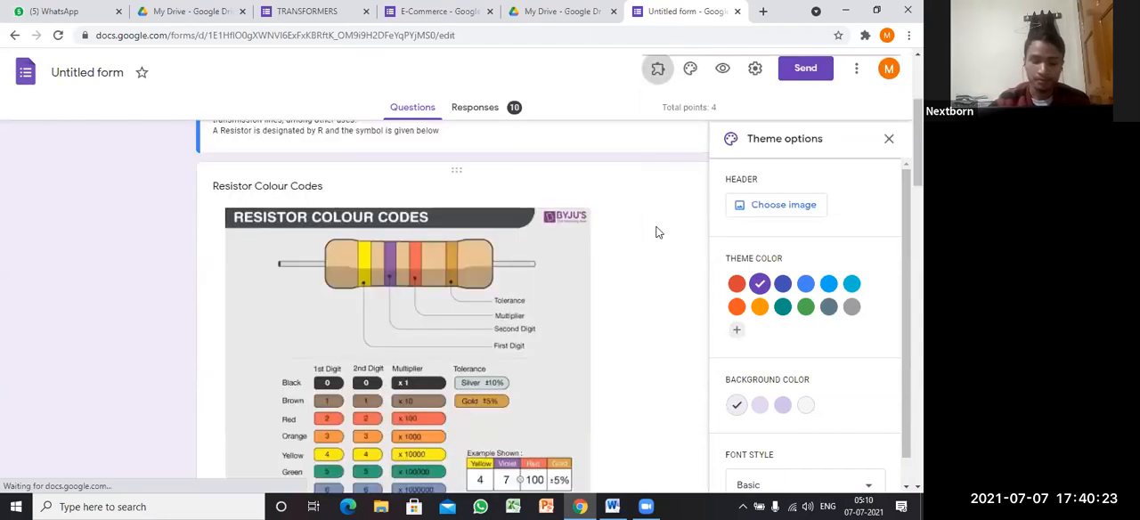
{"action": "scroll", "coordinate": [401, 103], "scroll_direction": "down", "scroll_amount": 1}
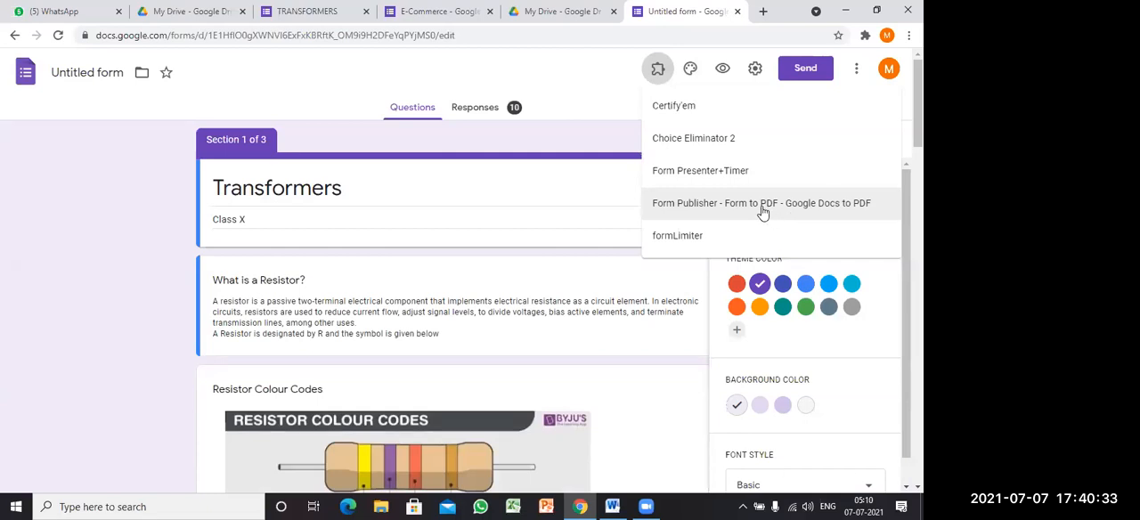
{"action": "left_click", "coordinate": [702, 209]}
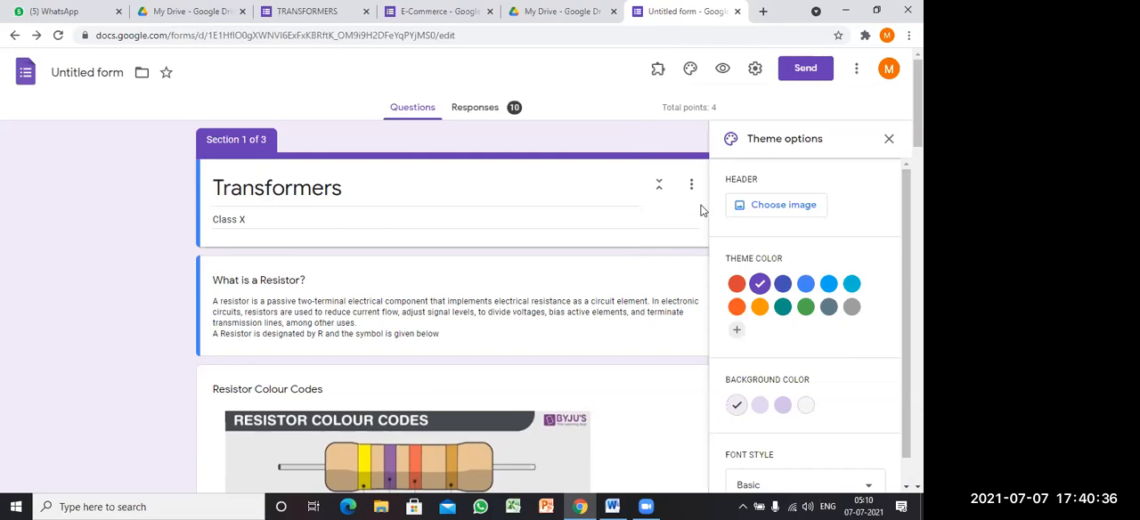
{"action": "left_click", "coordinate": [888, 140]}
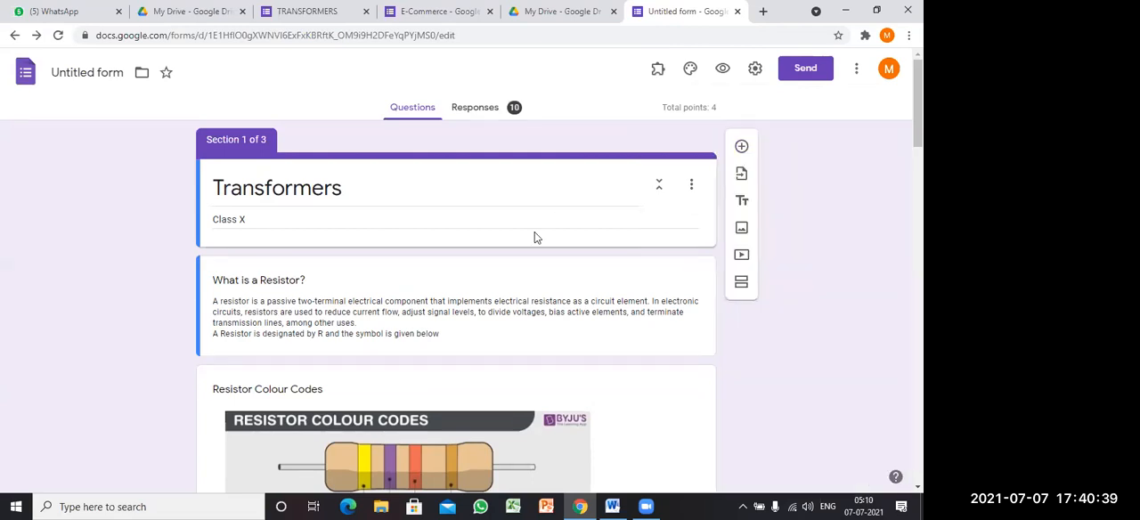